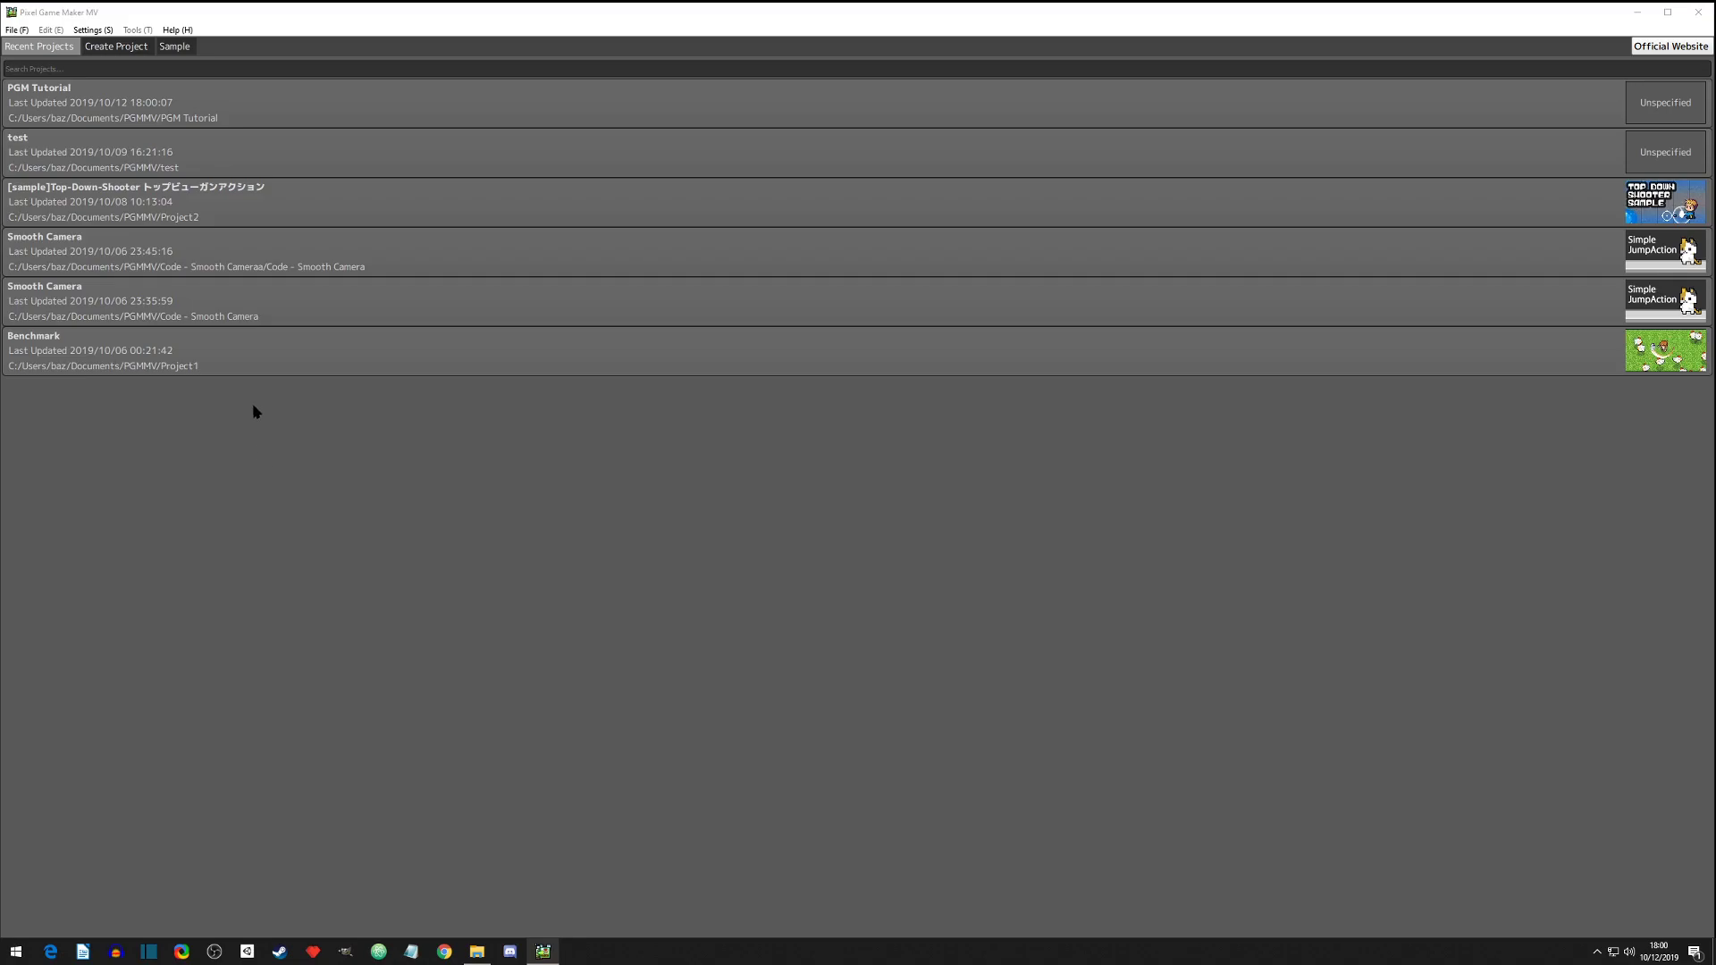
Open the PGM Tutorial project from Recent Projects and go to its animations
double_click(266, 105)
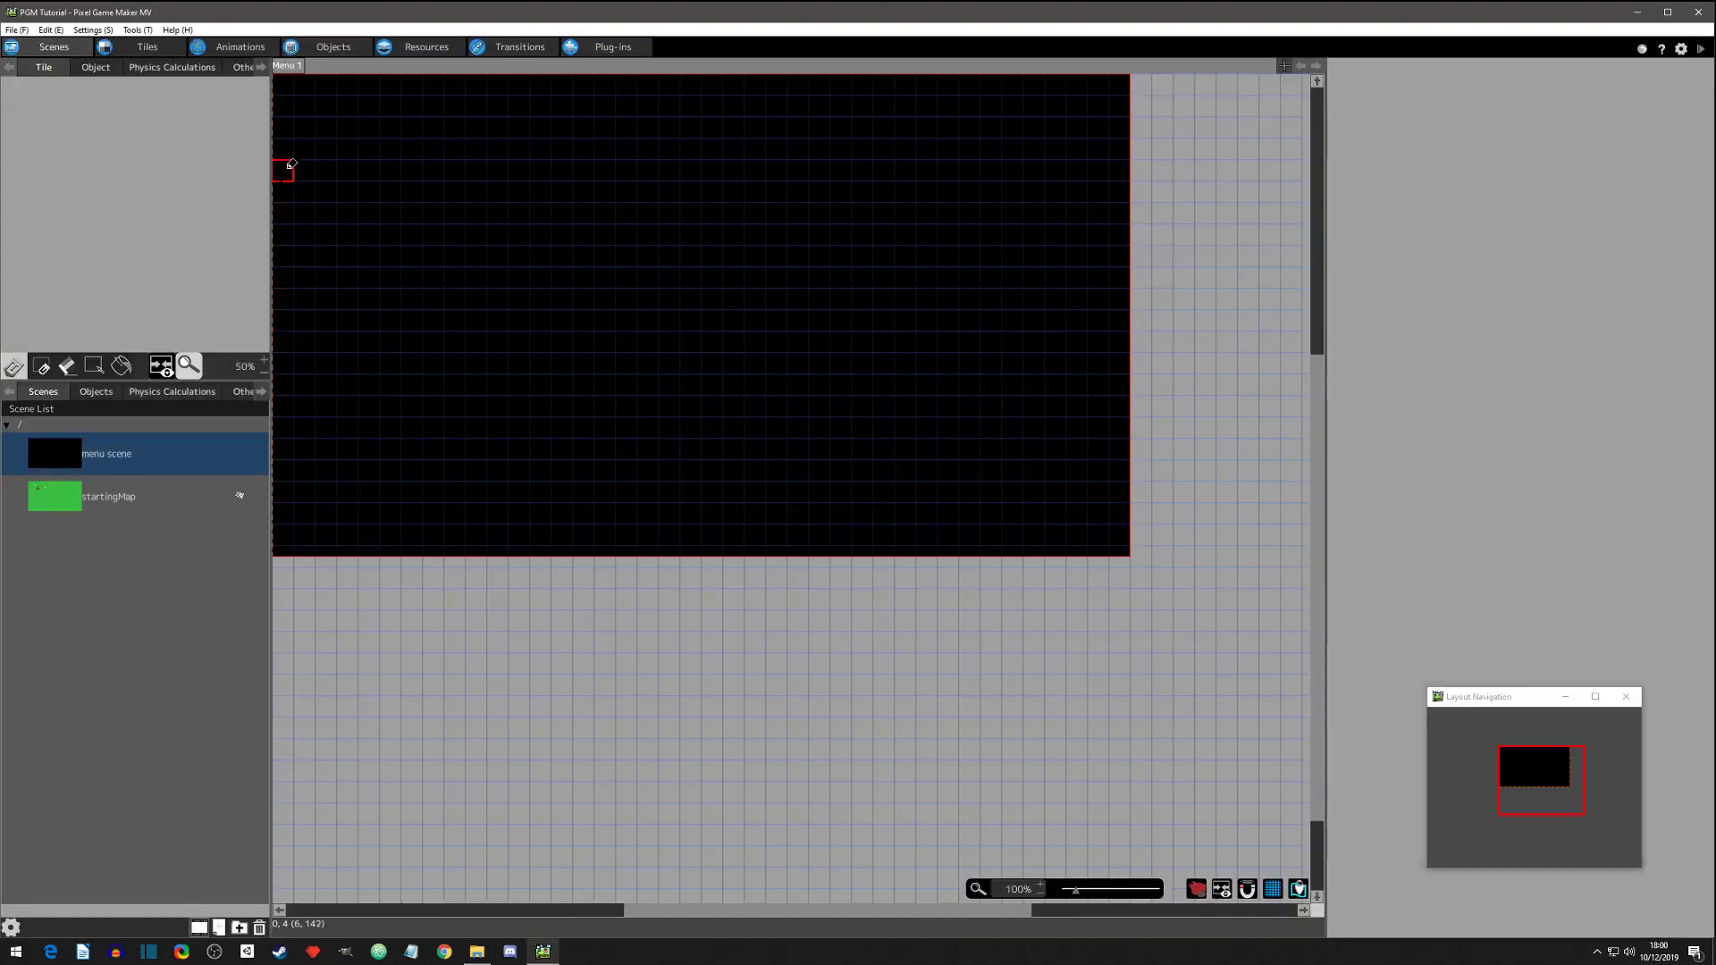
click(232, 49)
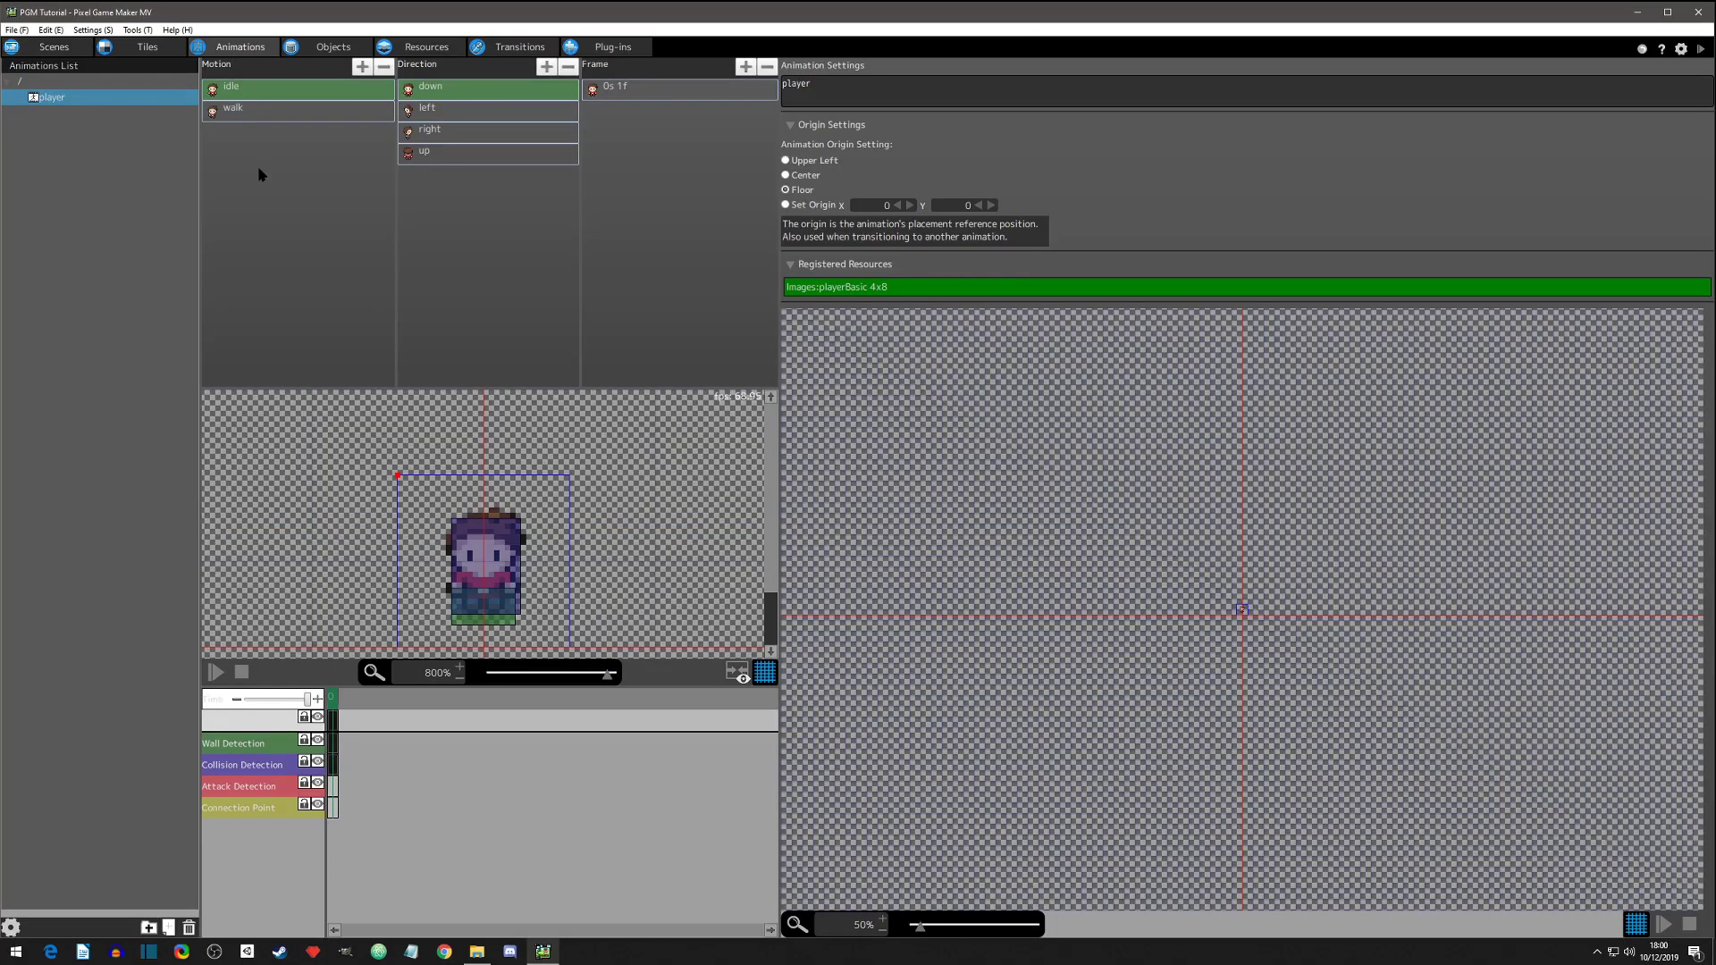
Duplicate the player's idle motion and rename the idle(1) copy to 'sword attack'
click(259, 87)
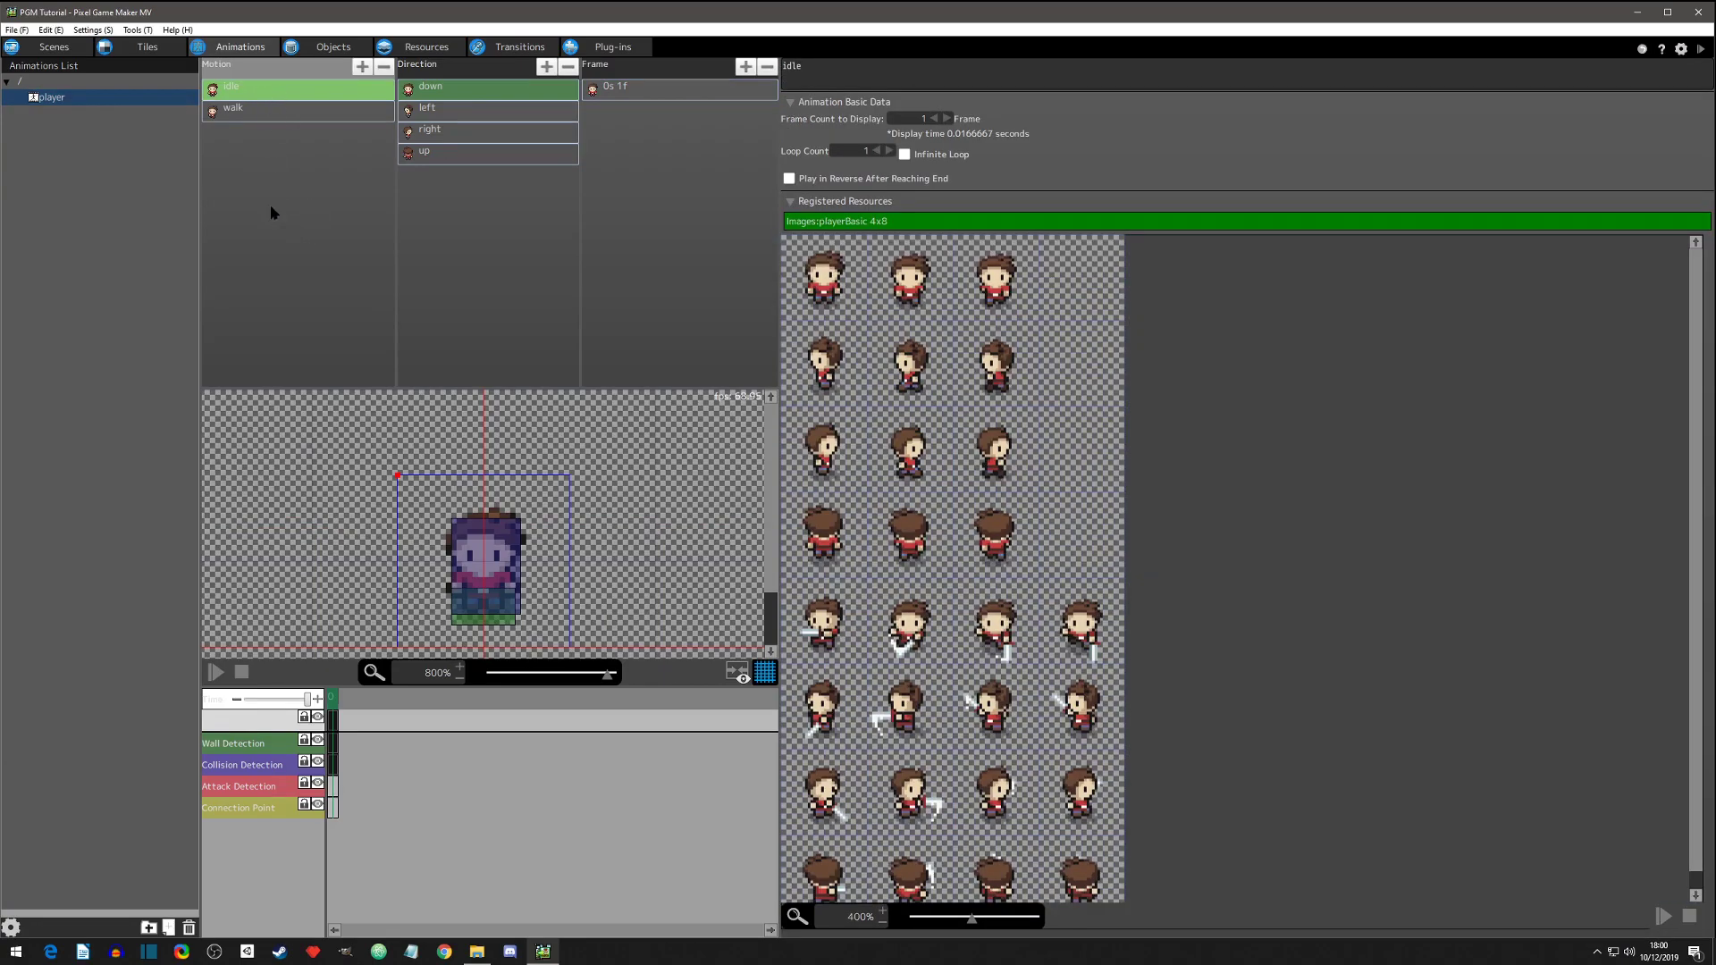
key(ctrl+v)
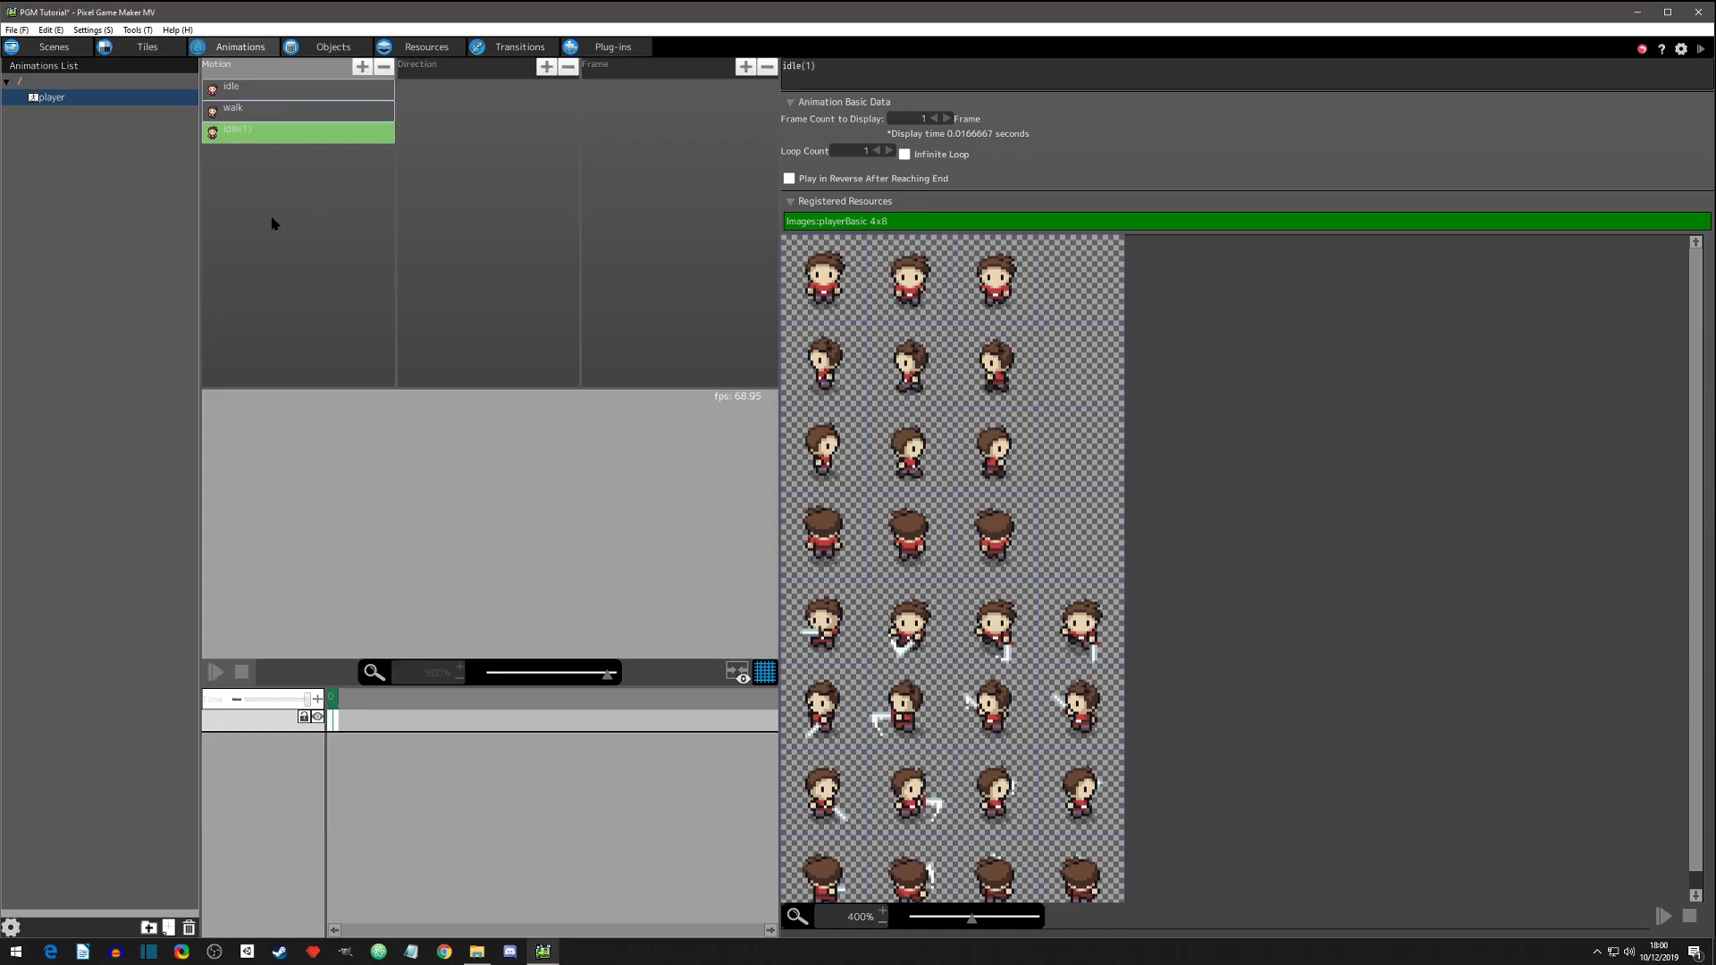
double_click(265, 136)
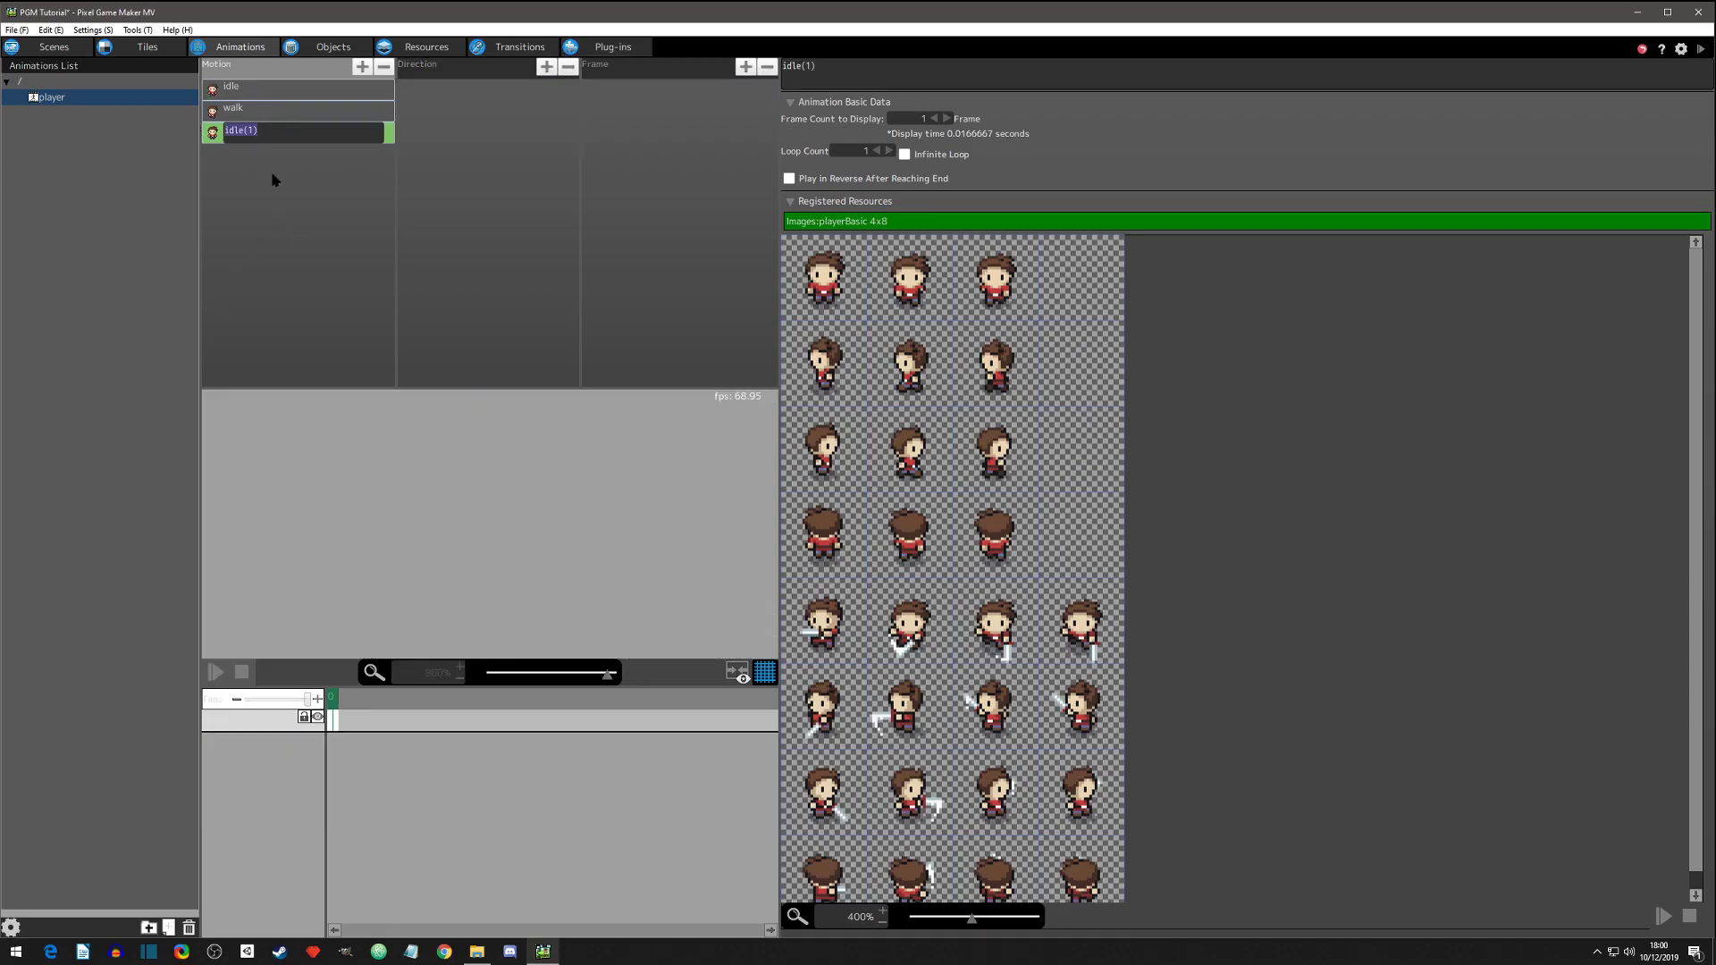
click(267, 96)
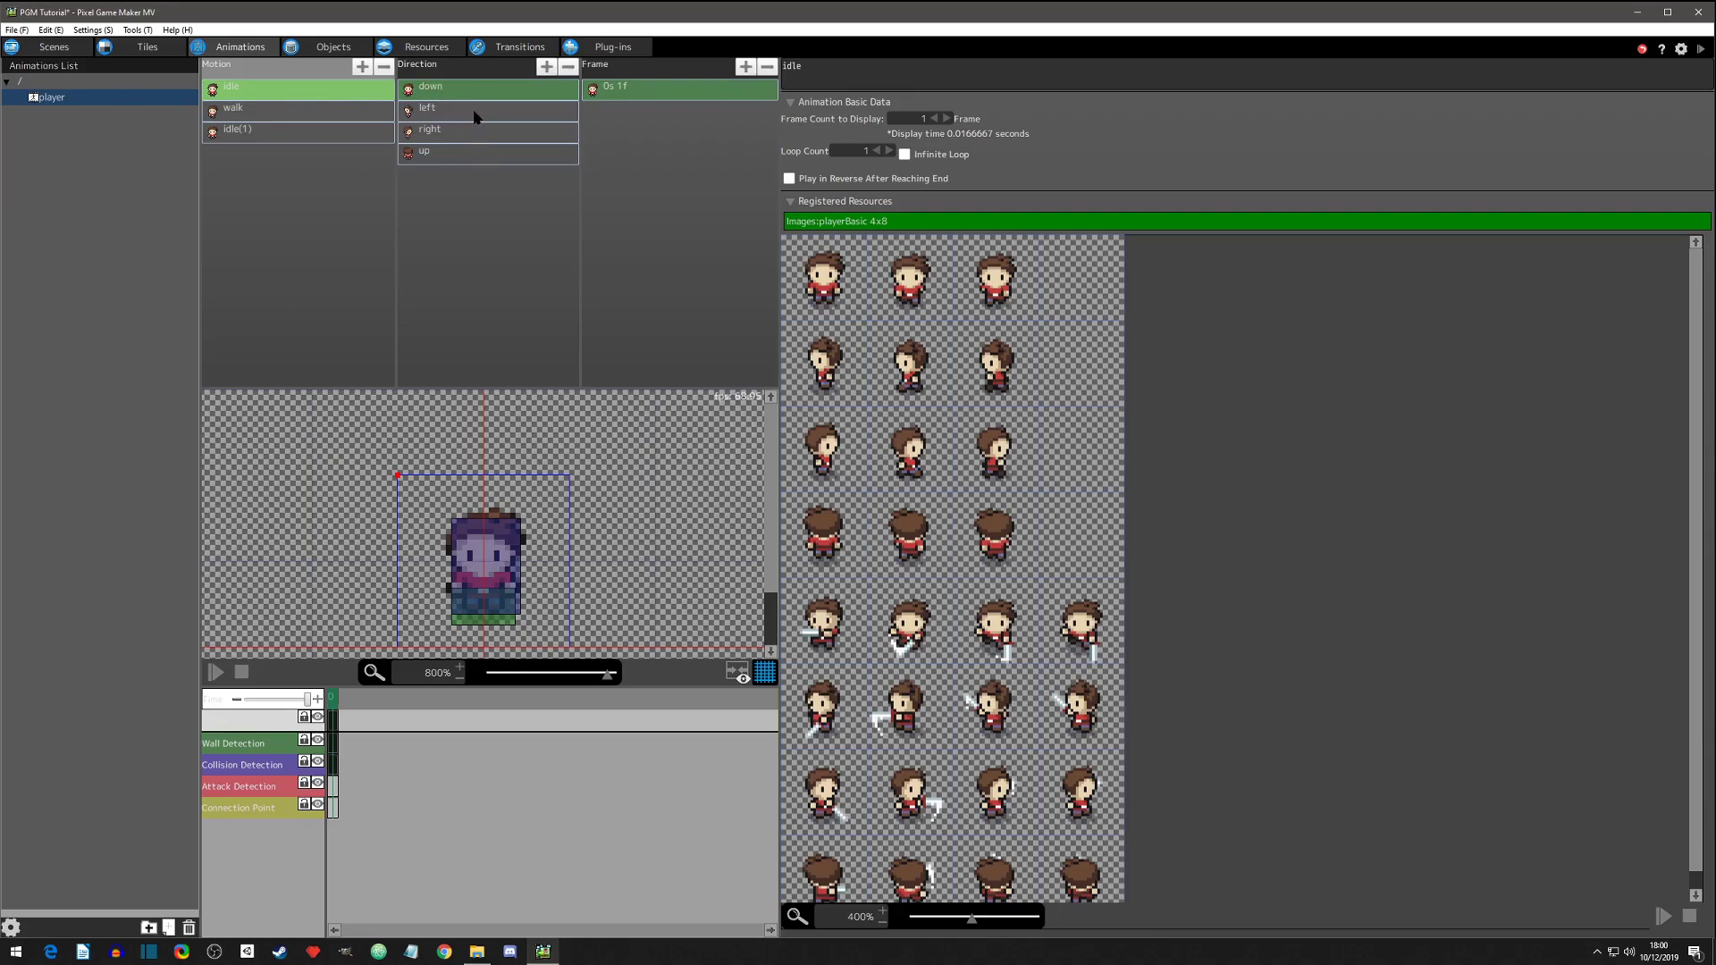
click(285, 136)
click(251, 134)
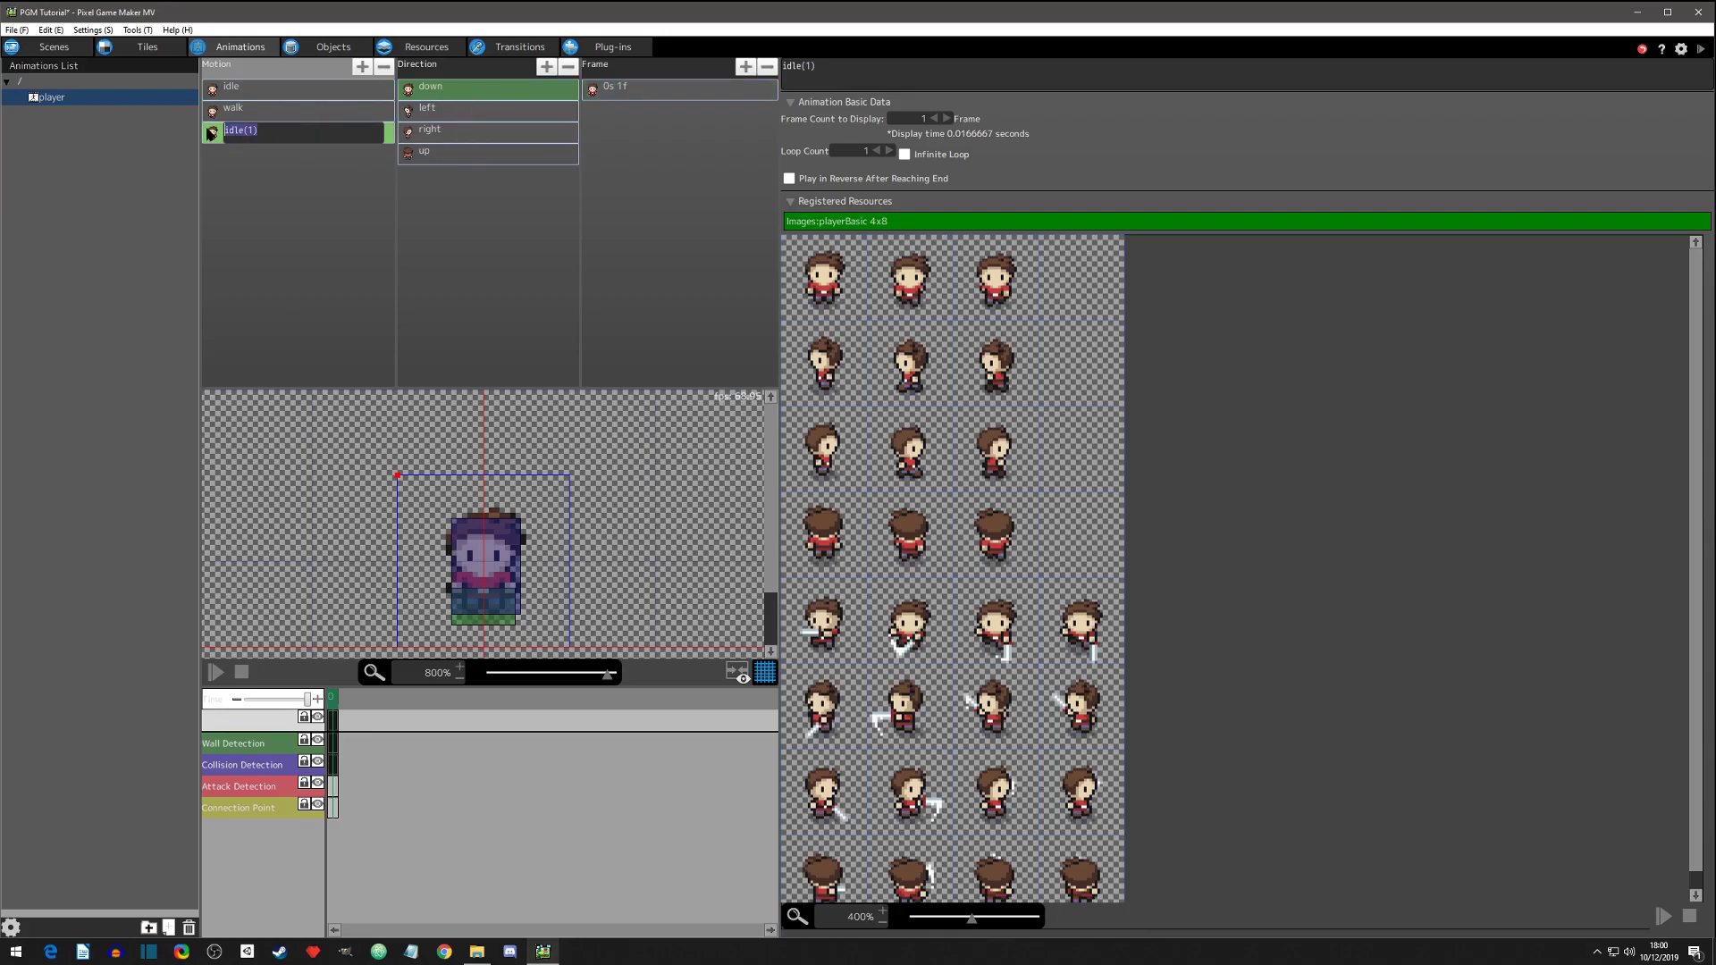
text(sword attack)
key(Return)
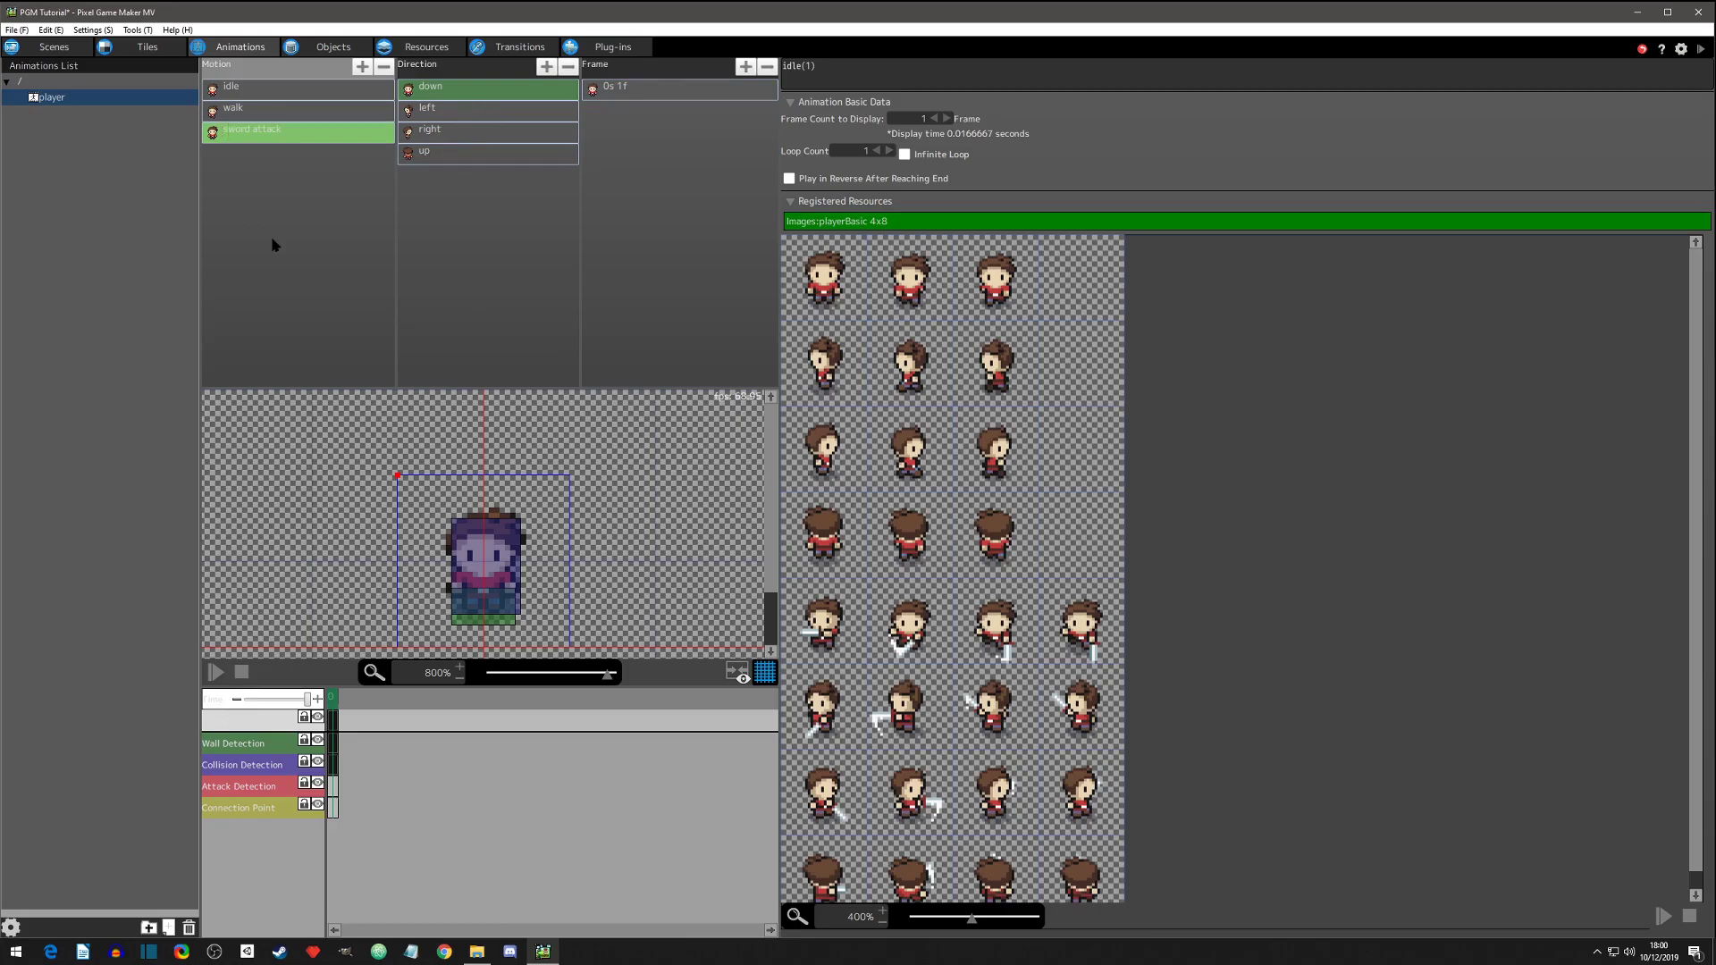
Set the down direction's first frame to 6 frames showing the first sword-swing sprite
click(451, 90)
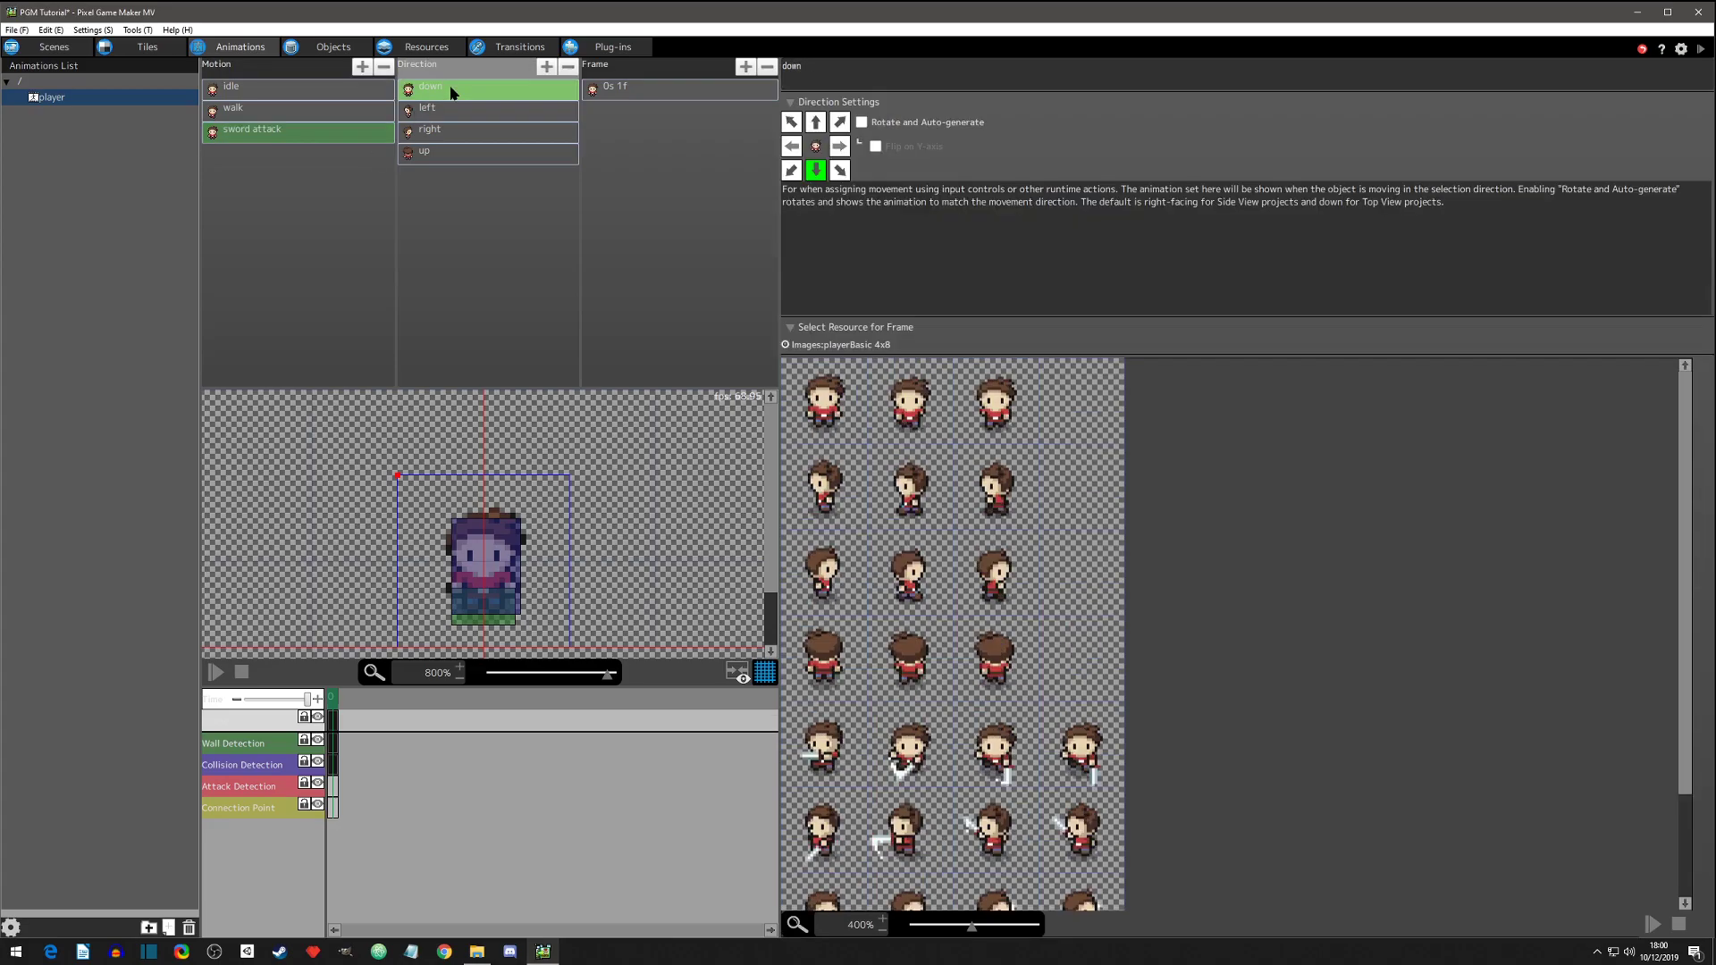
click(632, 90)
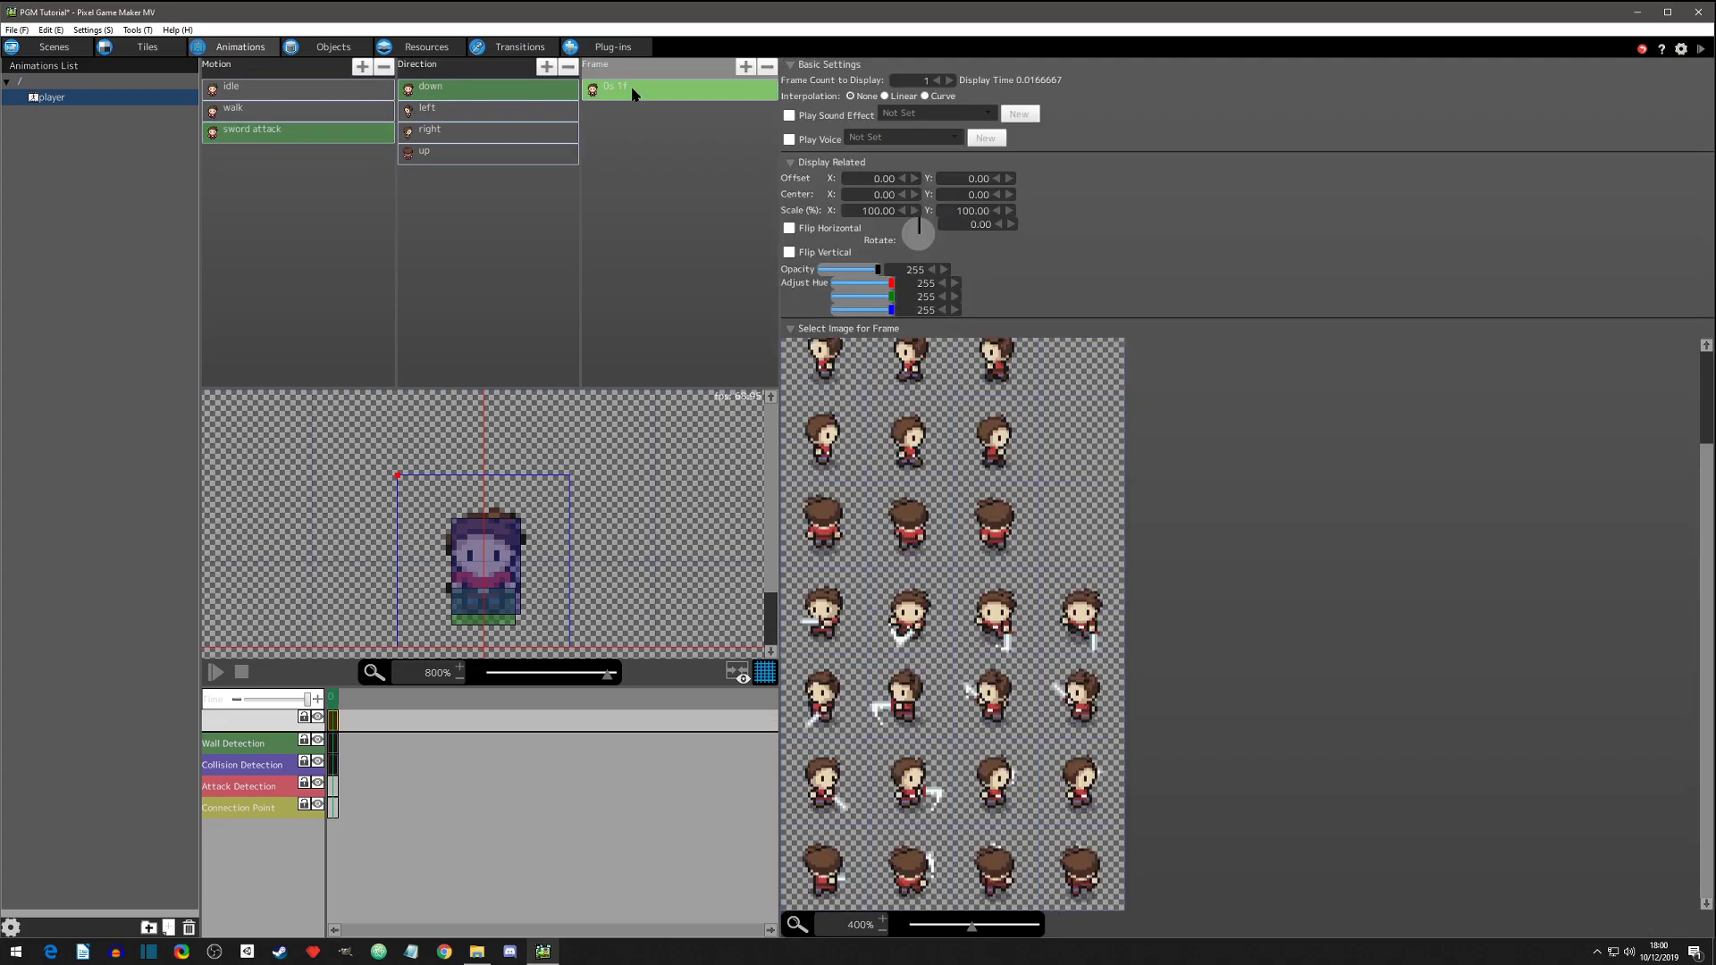
click(918, 78)
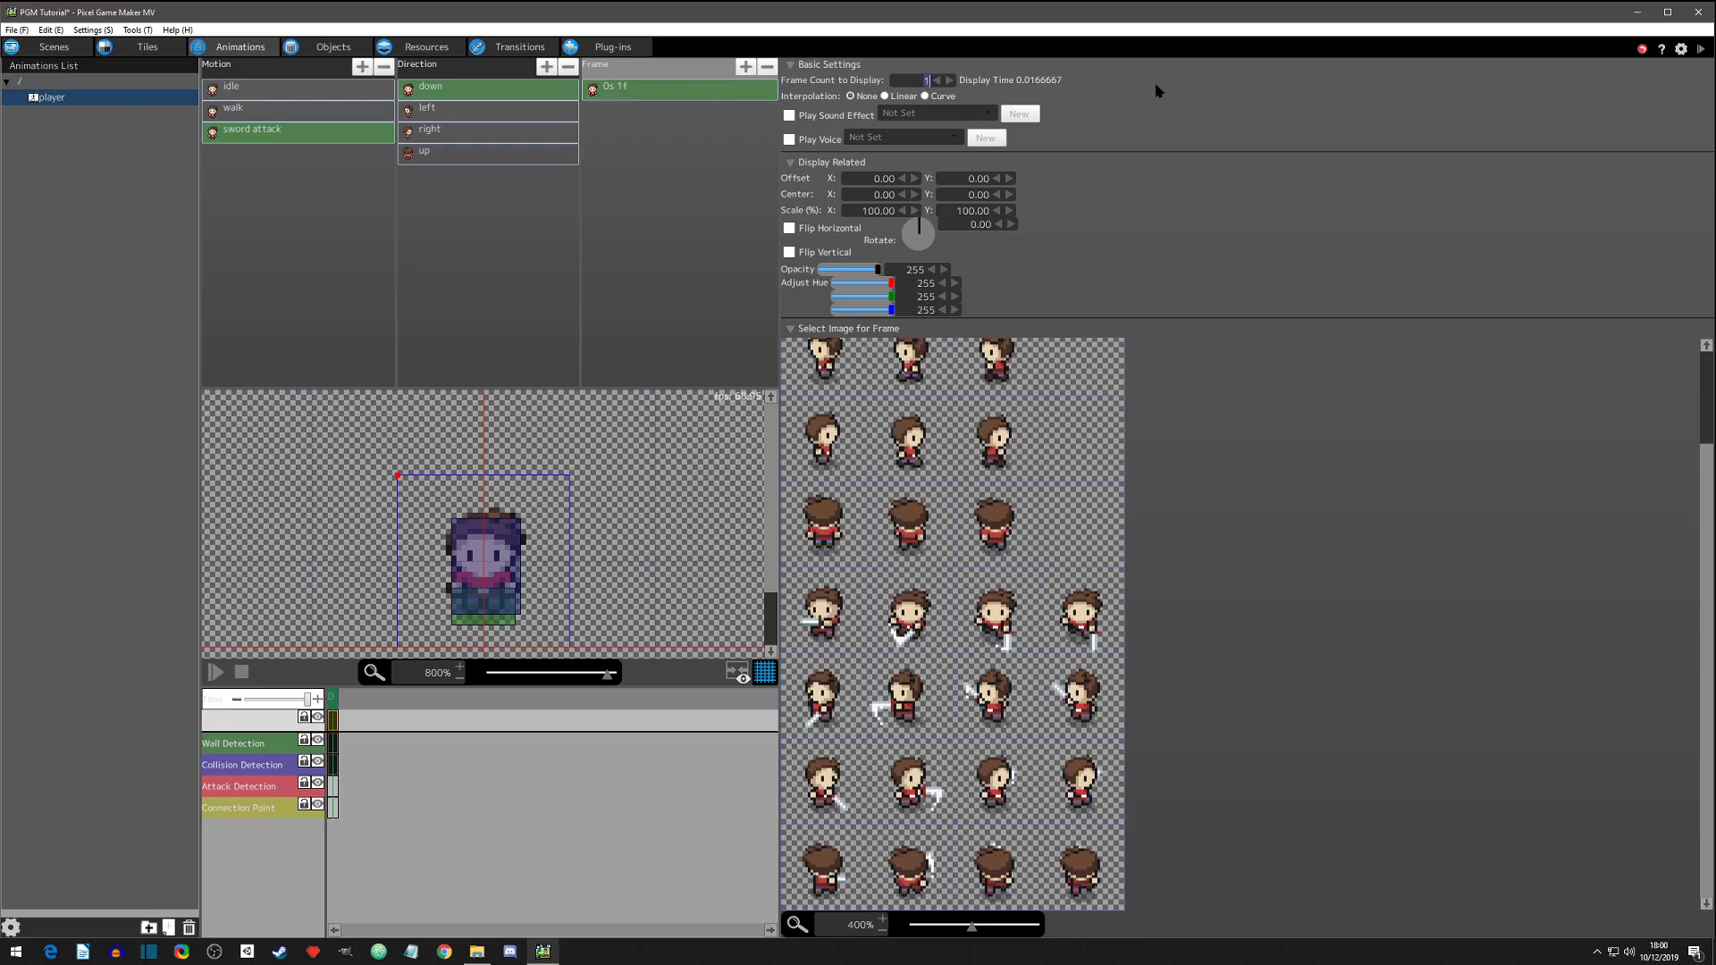
text(6)
key(Return)
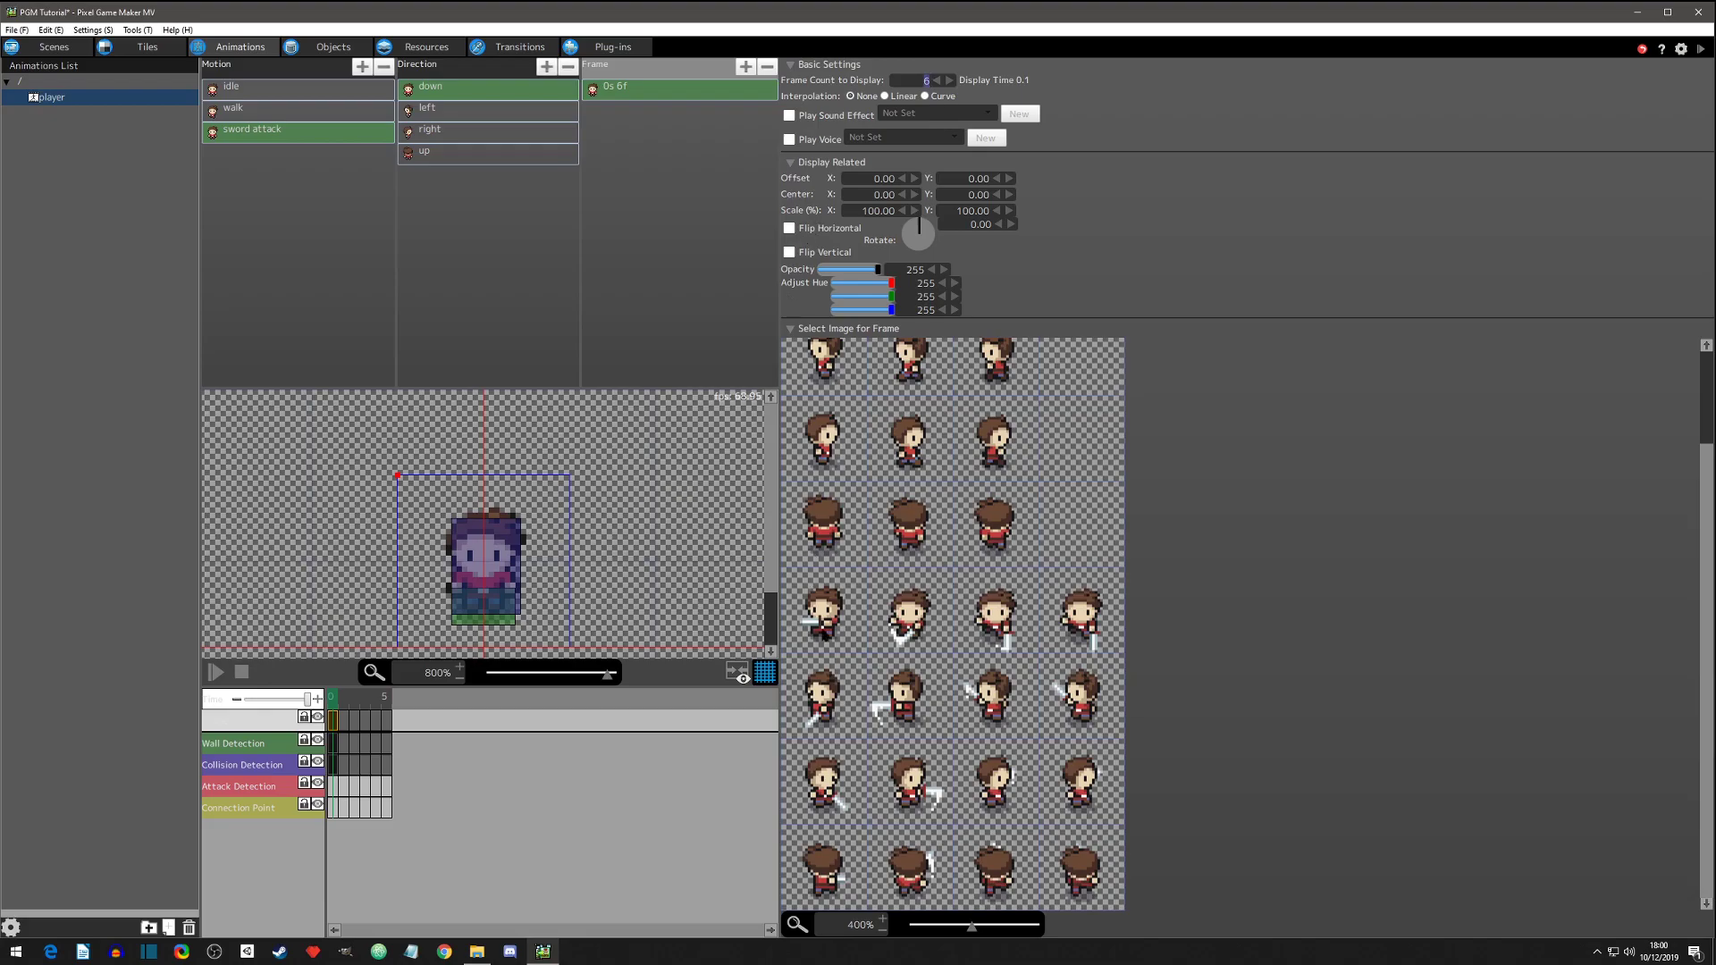
click(824, 618)
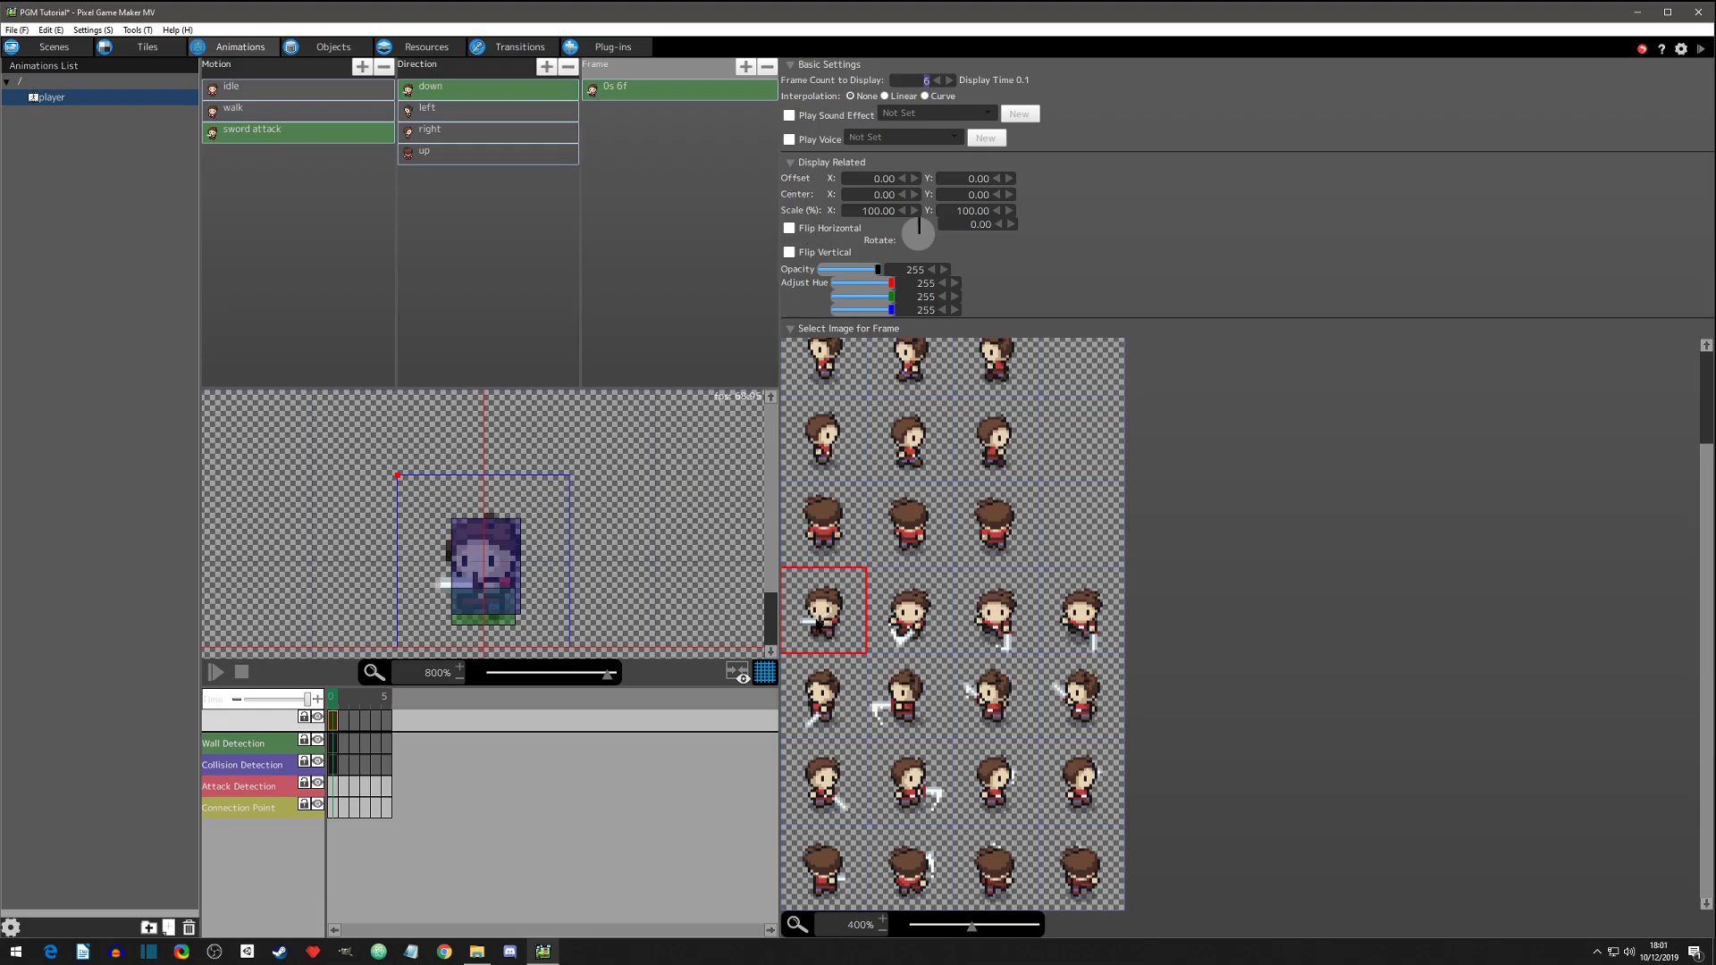
Add three more 6-frame frames using the next three swing sprites and play the preview
click(635, 91)
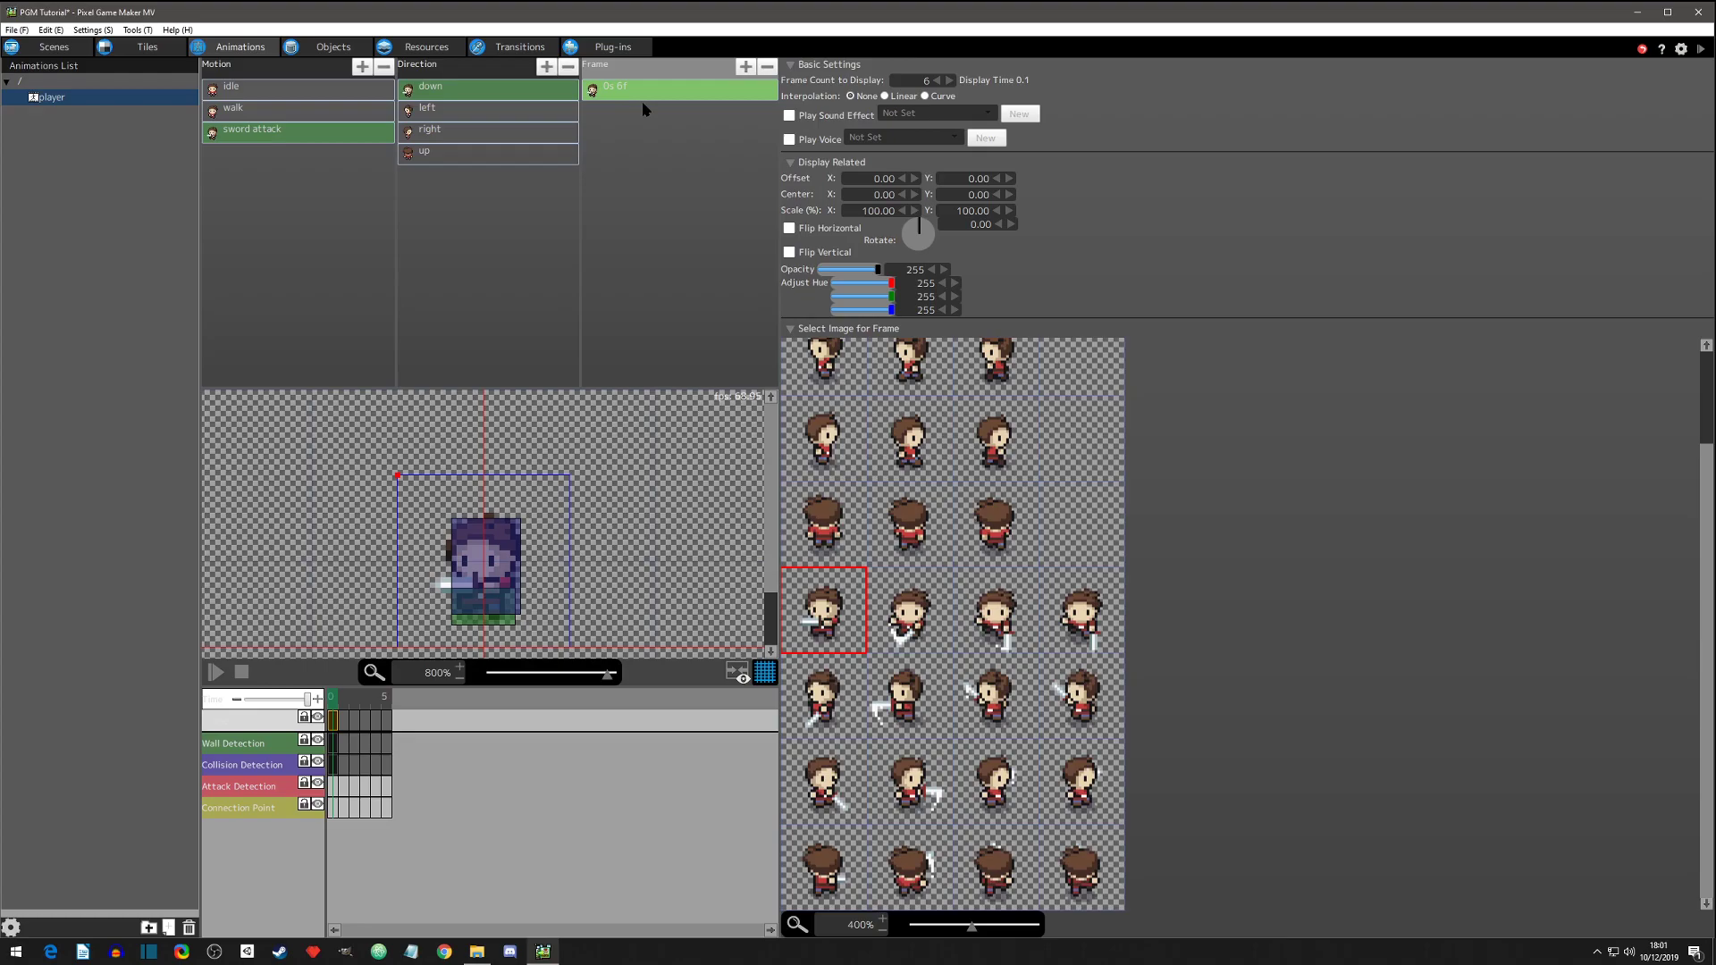
double_click(647, 111)
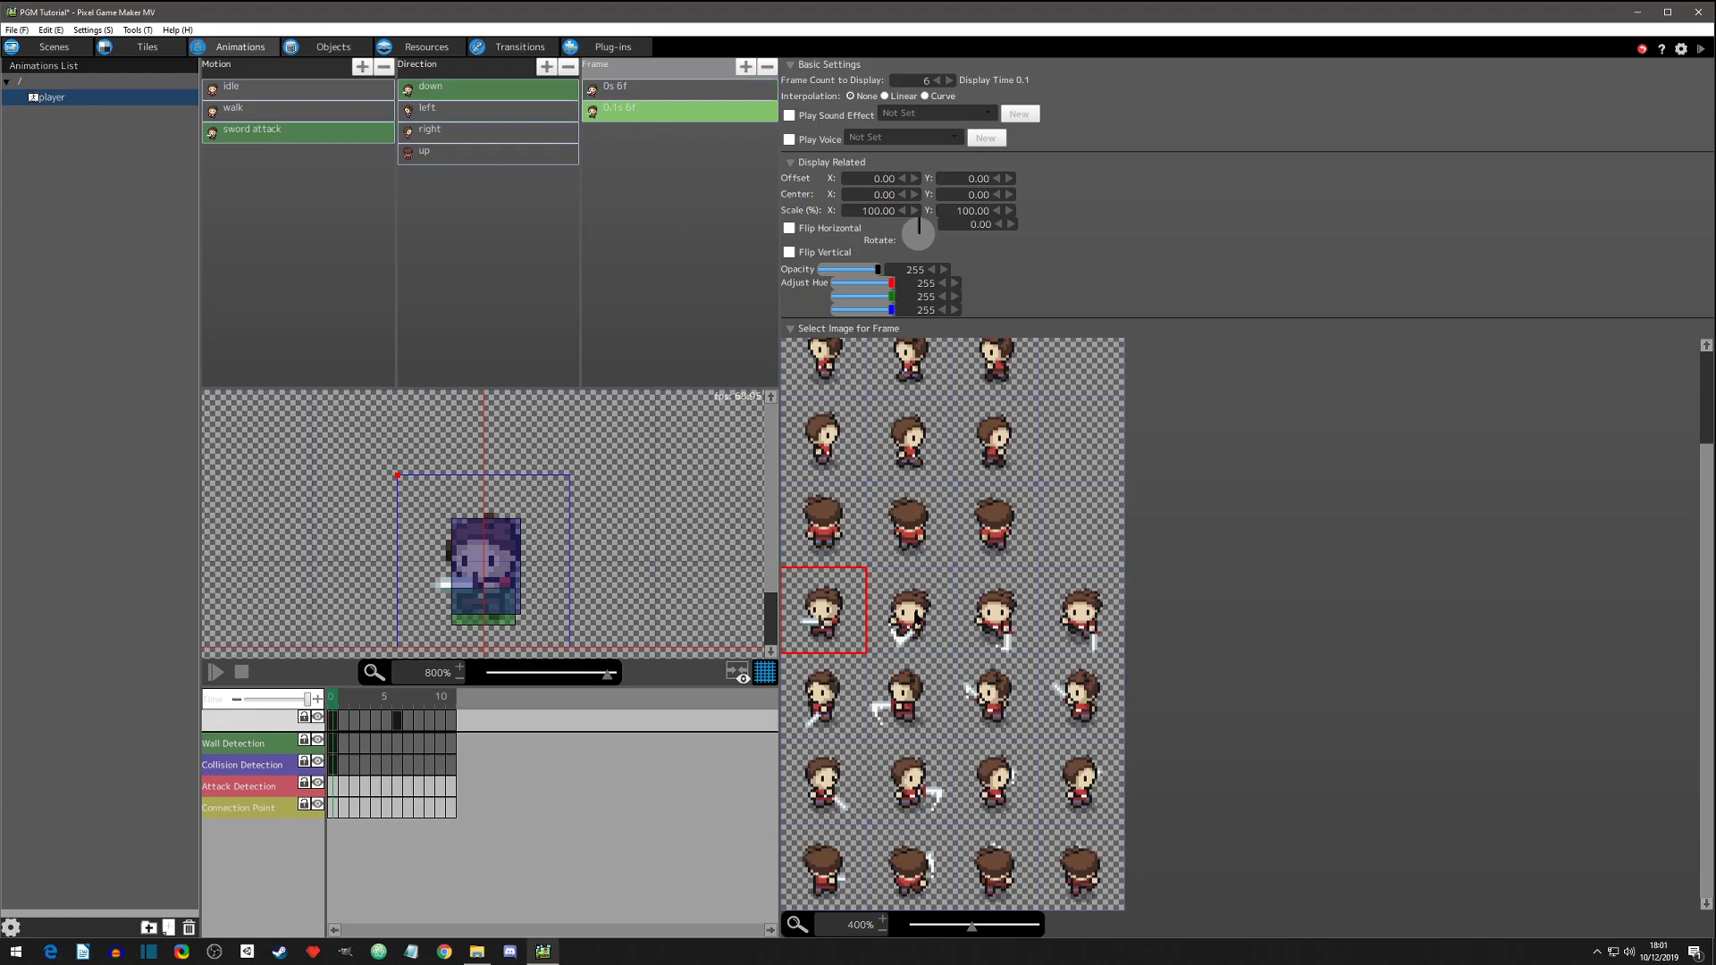
click(916, 617)
key(Insert)
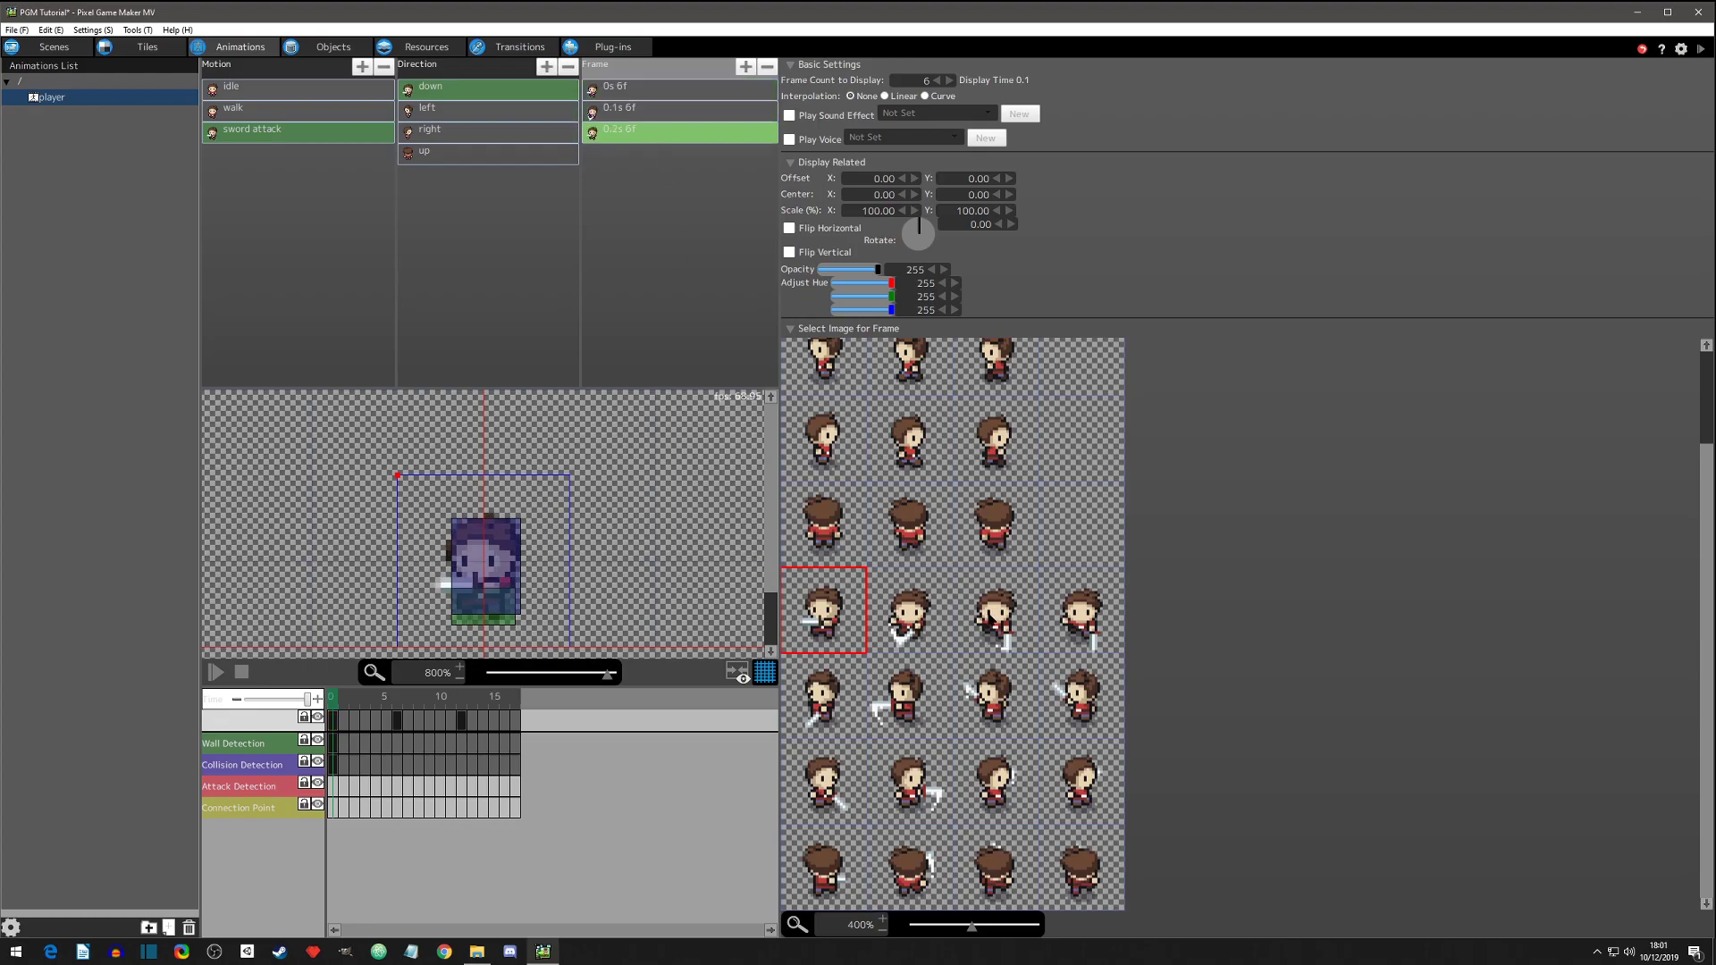
click(989, 616)
key(Insert)
click(1082, 616)
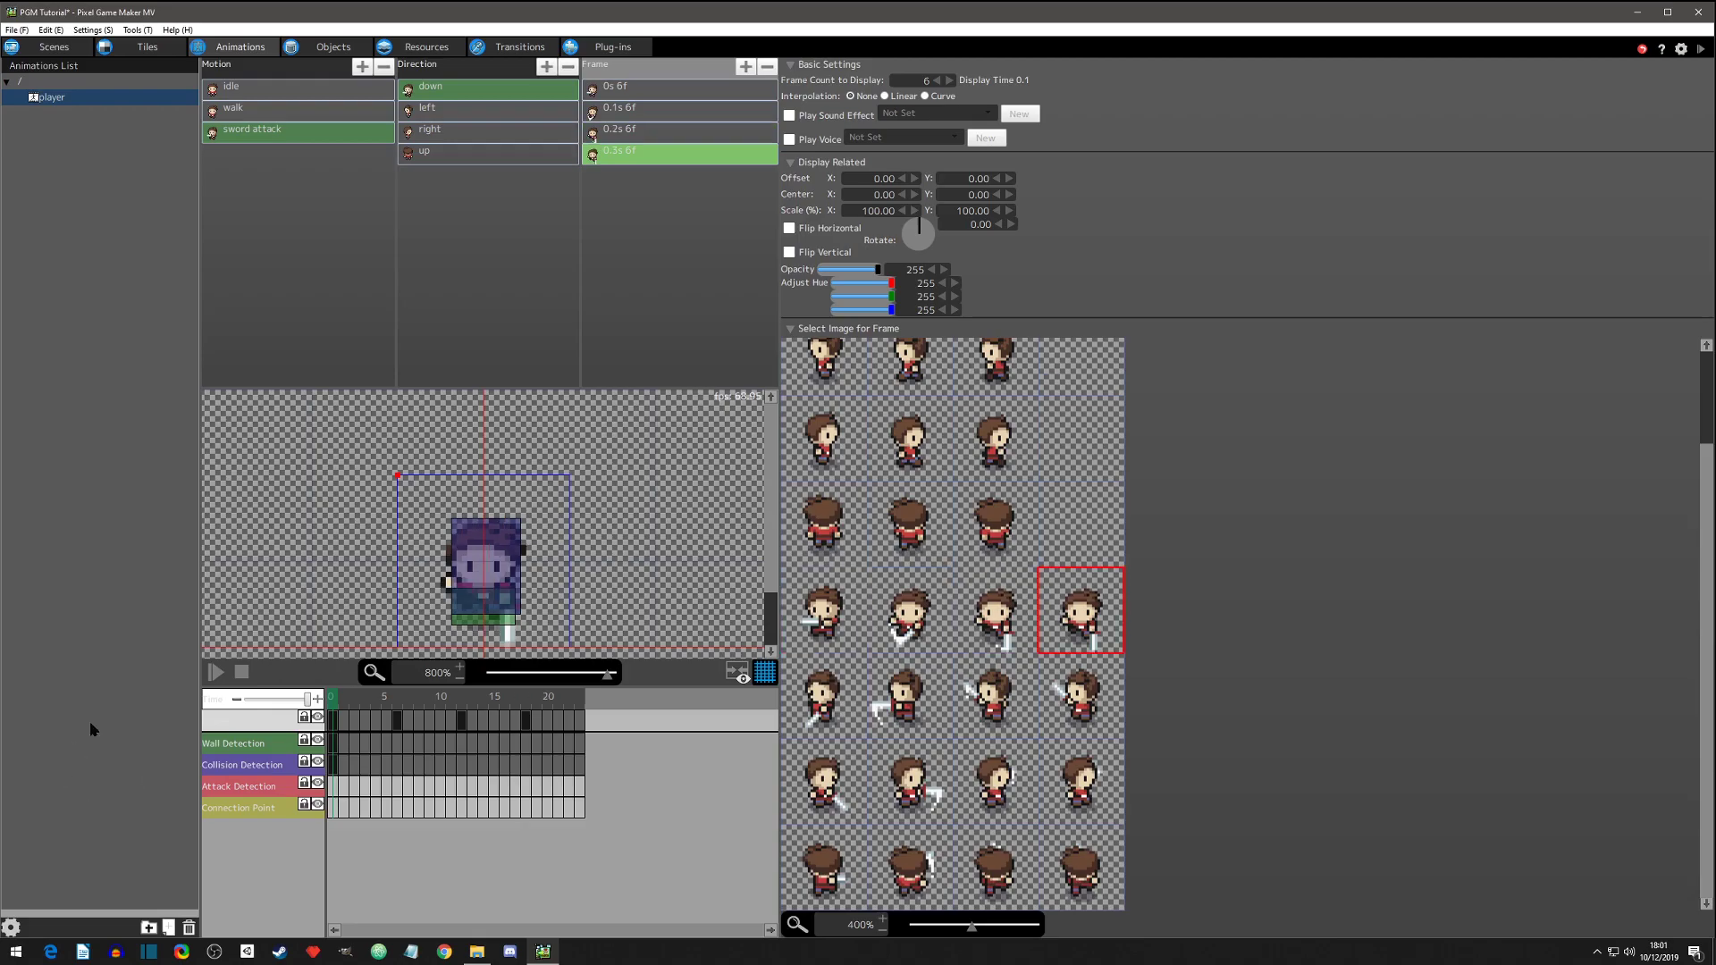
scroll(325, 598, down, 2)
click(215, 672)
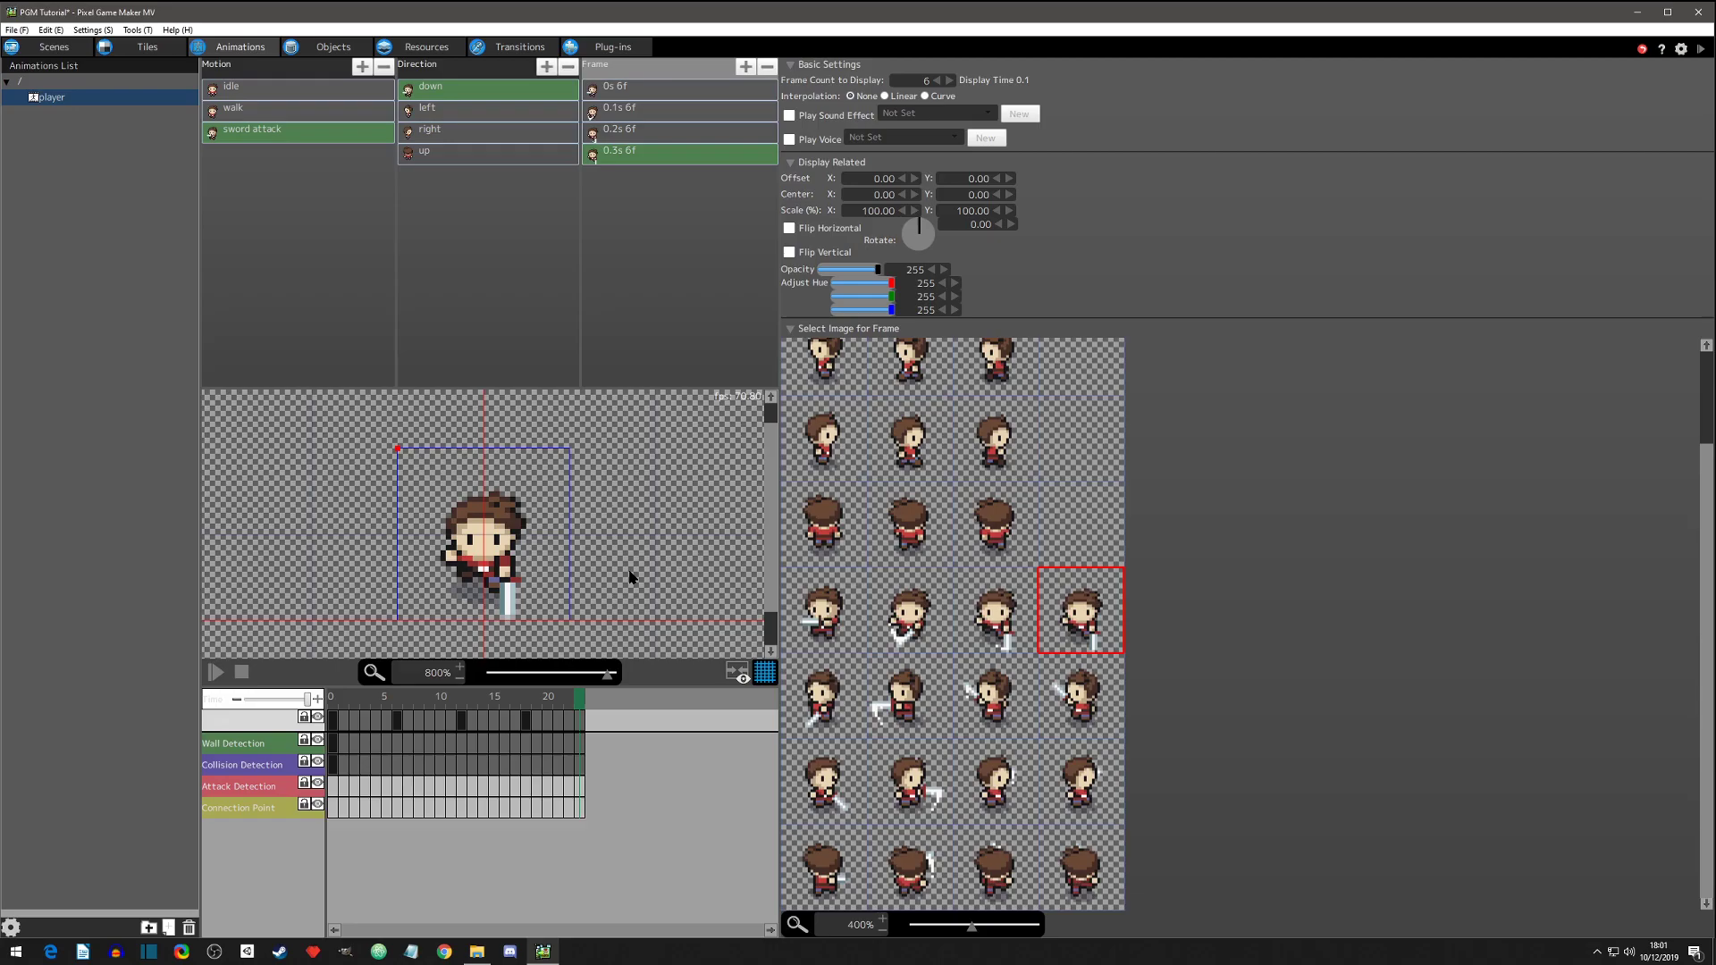
Toggle onion skin on and off, then play and stop the sword attack preview
click(738, 673)
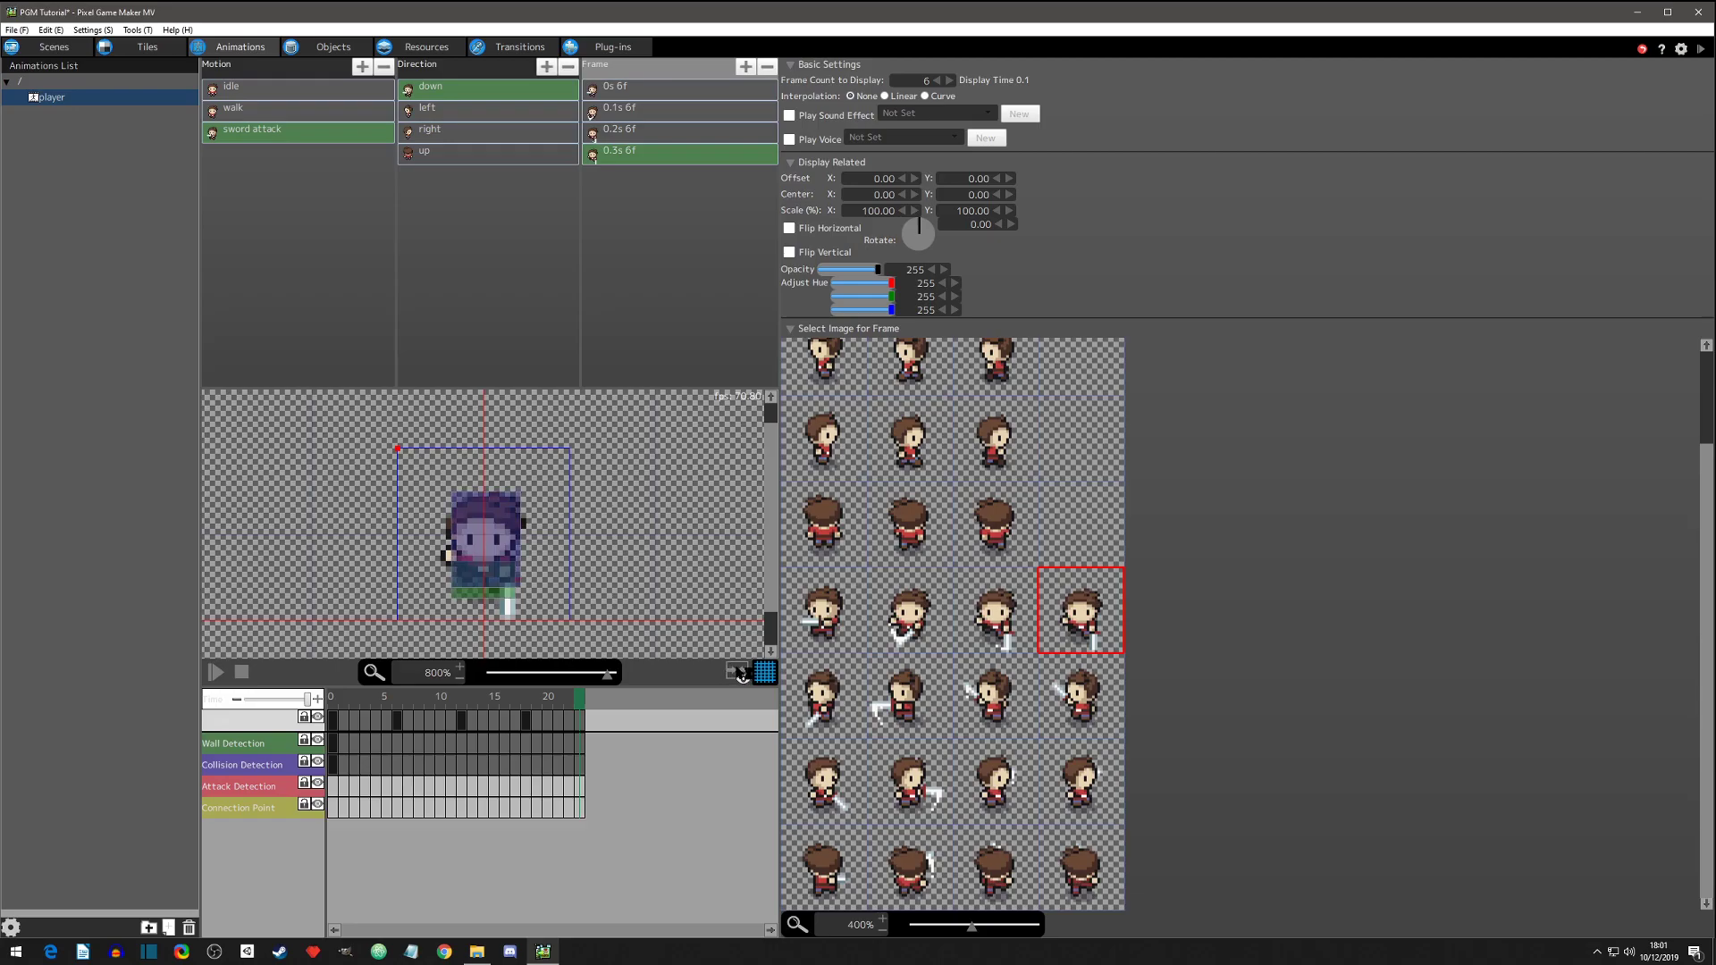
click(740, 672)
click(214, 671)
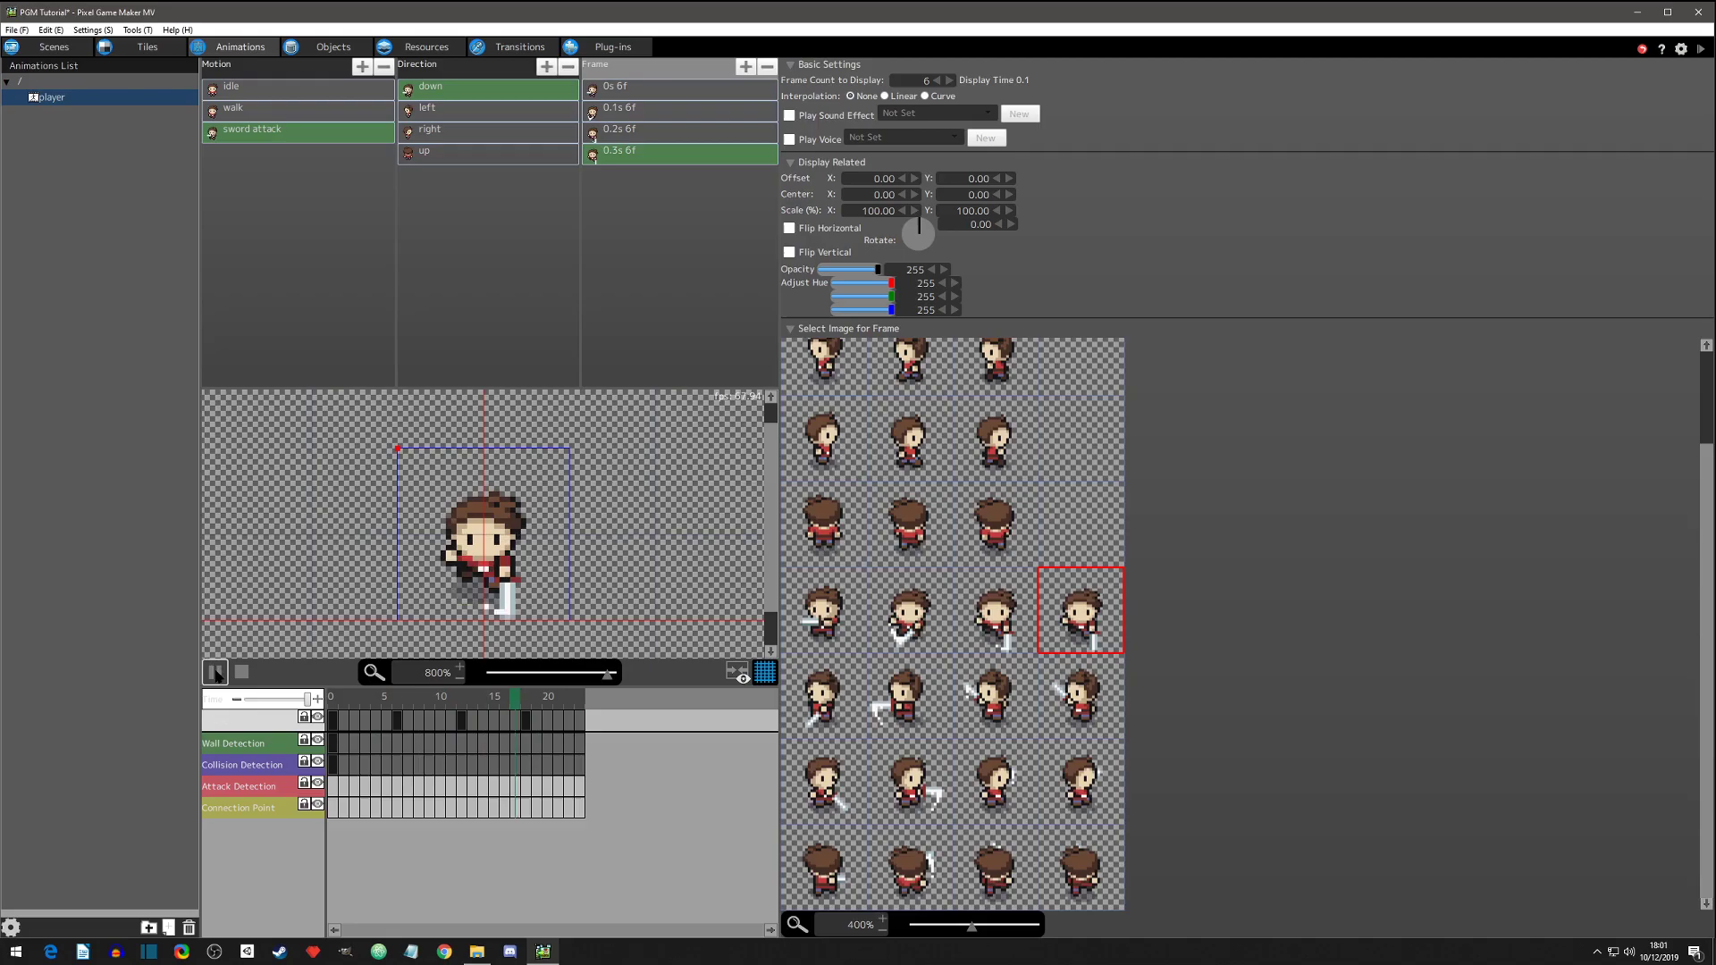
click(215, 673)
Compare sword attack's play-once loop settings with idle and walk, then reselect sword attack
click(258, 133)
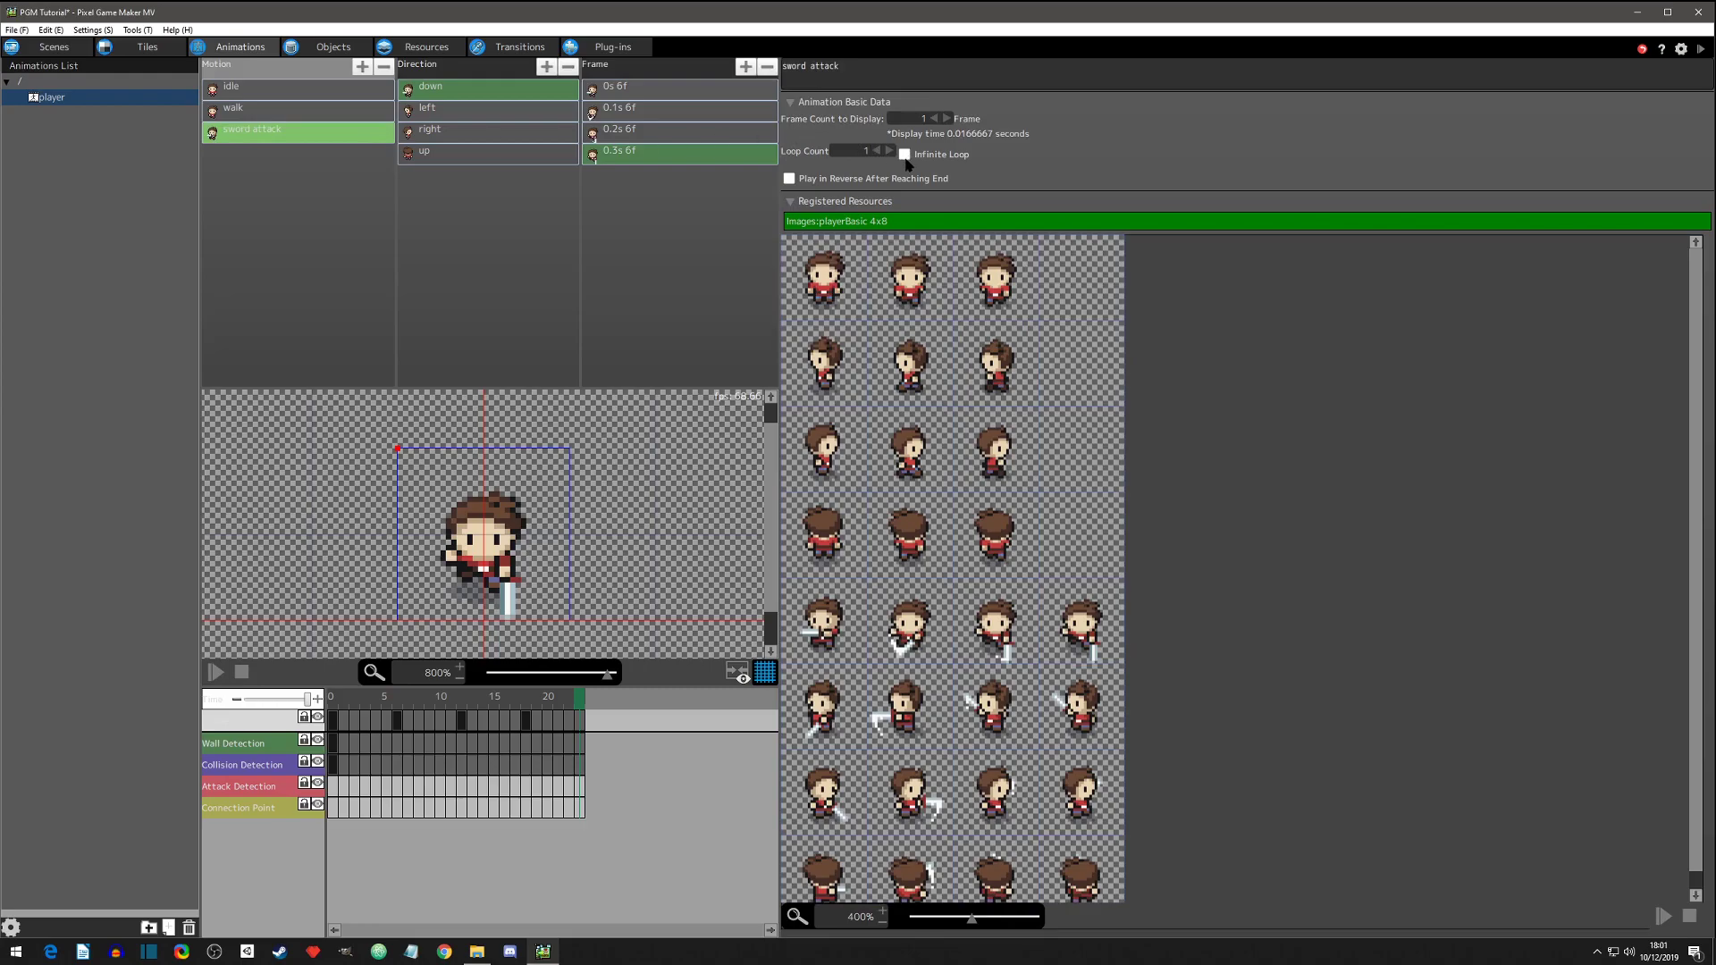
click(256, 98)
click(258, 113)
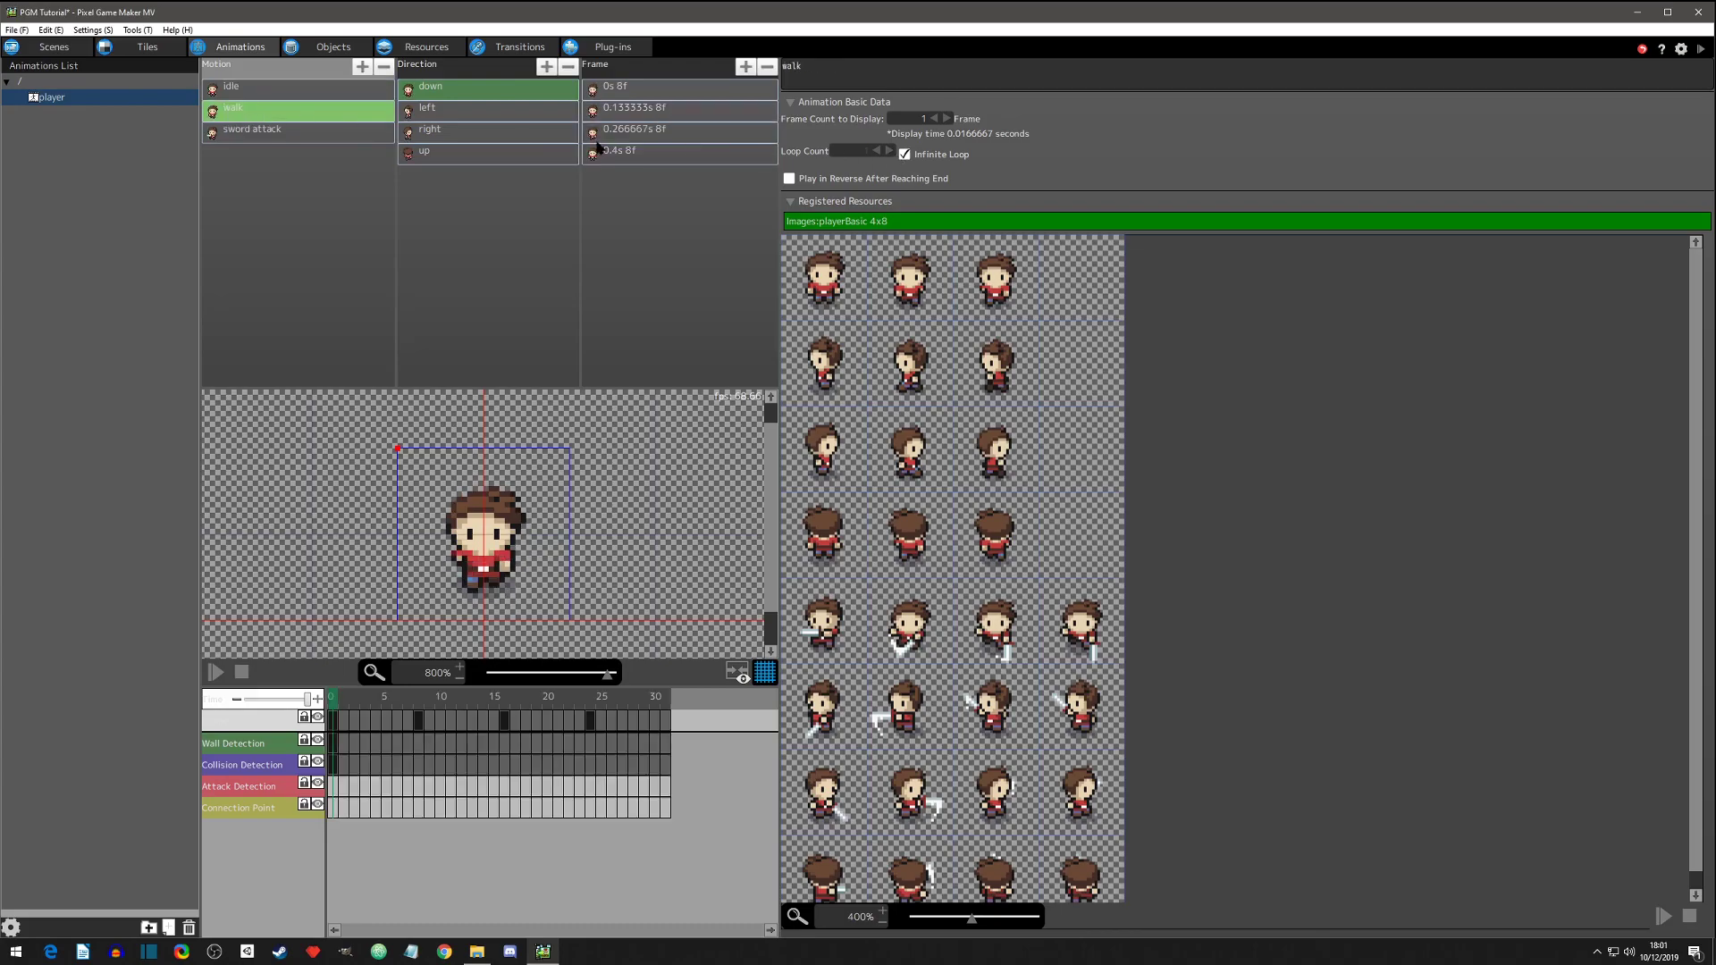
click(261, 135)
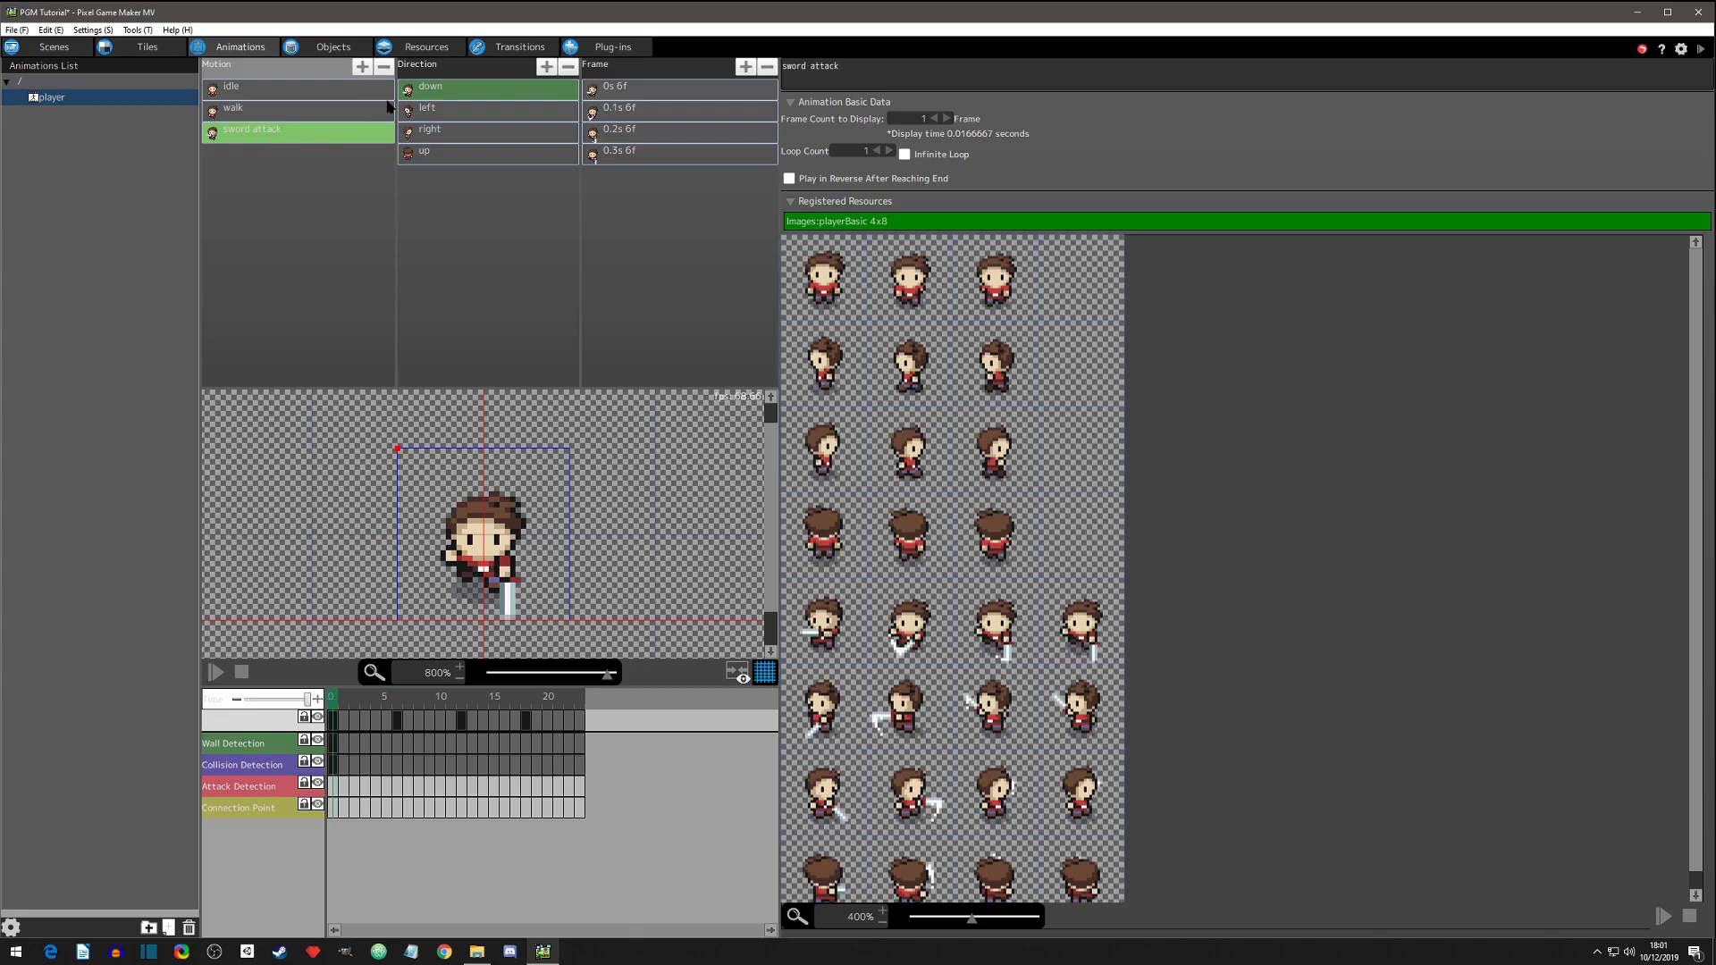
Add an Attack Detection keyframe at frame 6 of the sword attack
click(631, 93)
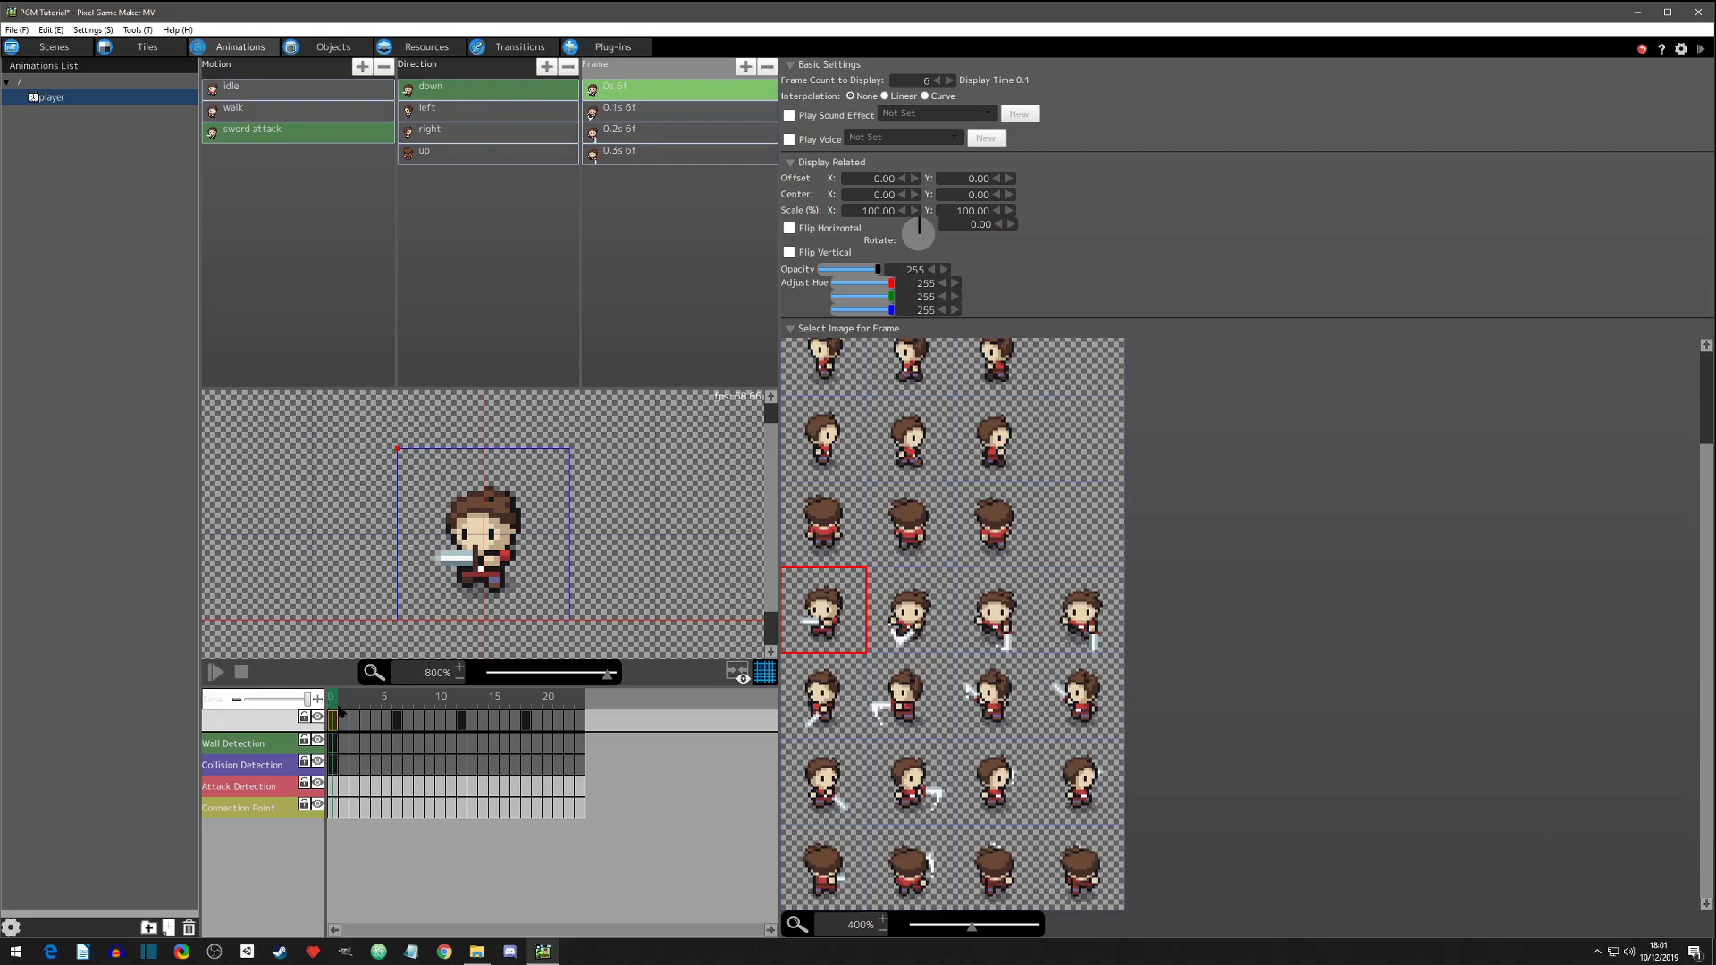
drag(337, 706, 399, 705)
click(398, 703)
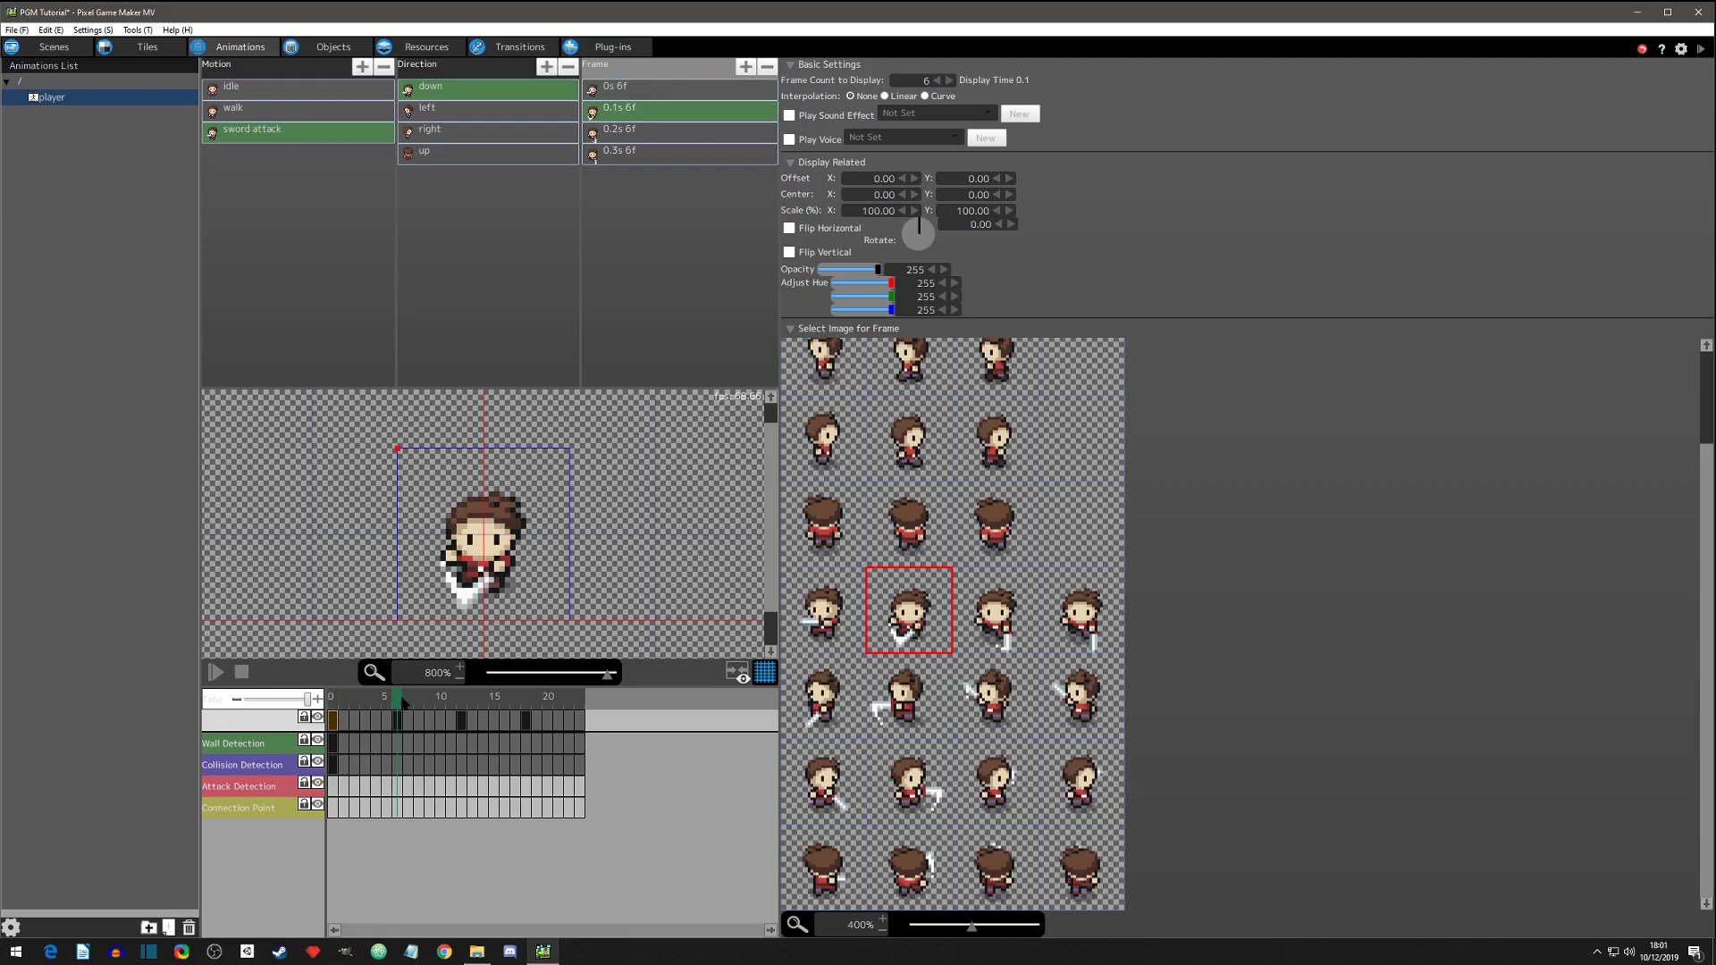
click(399, 793)
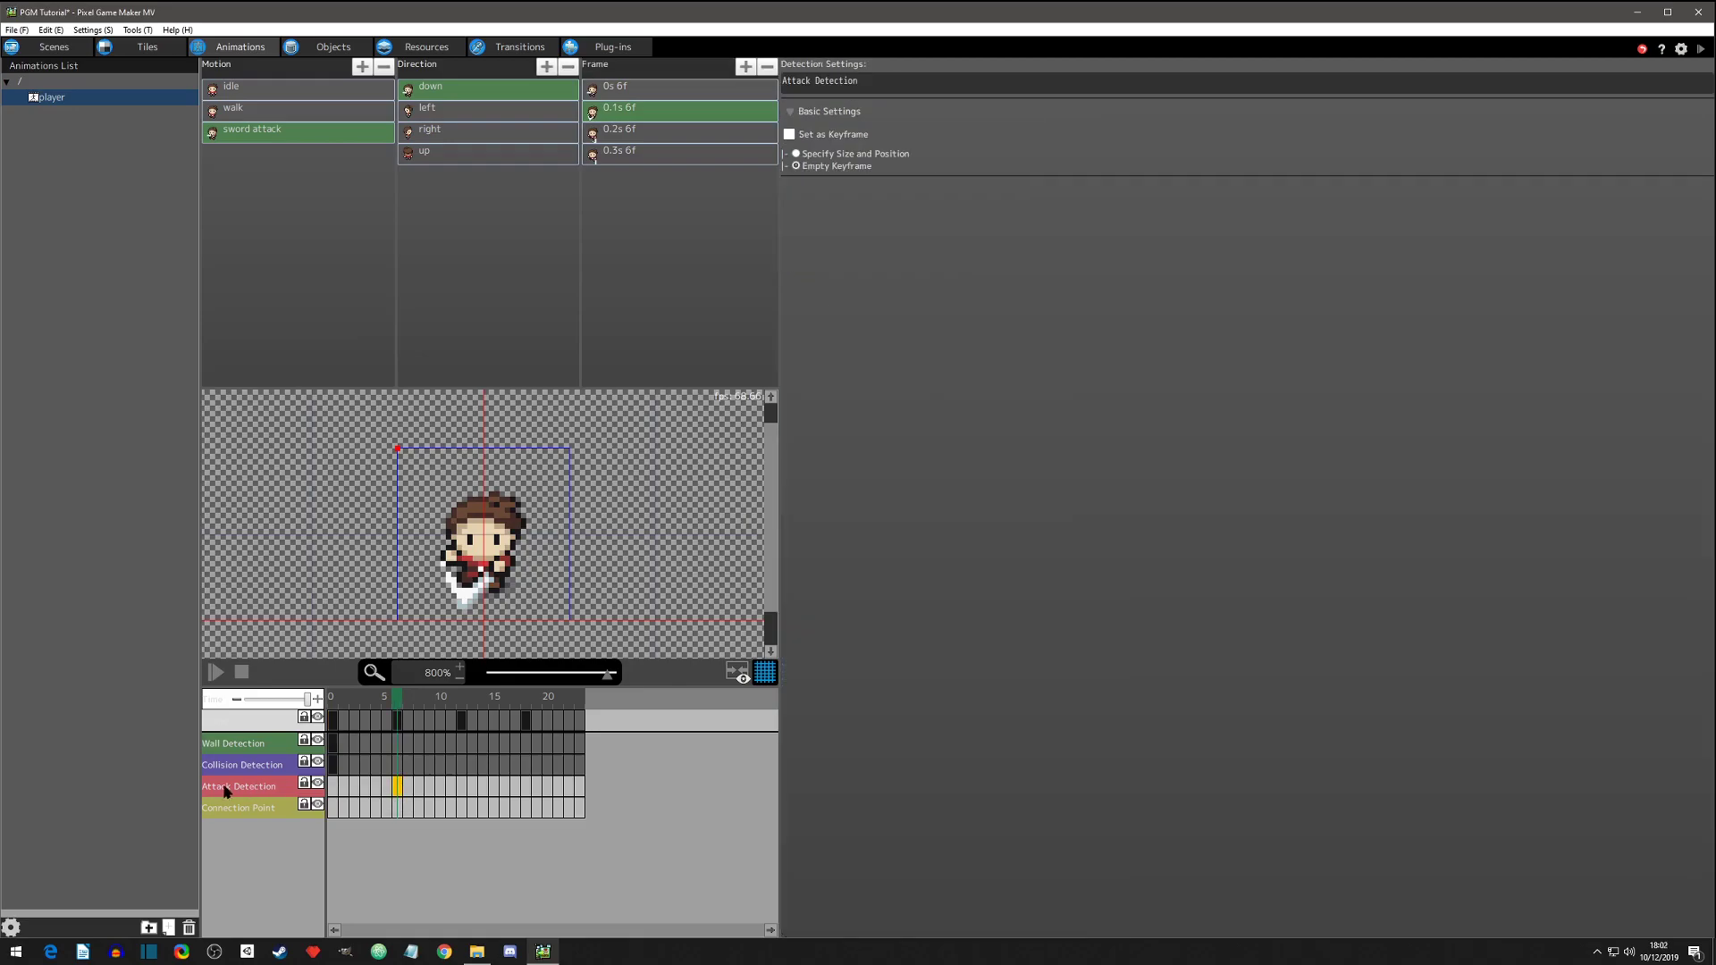
right_click(399, 791)
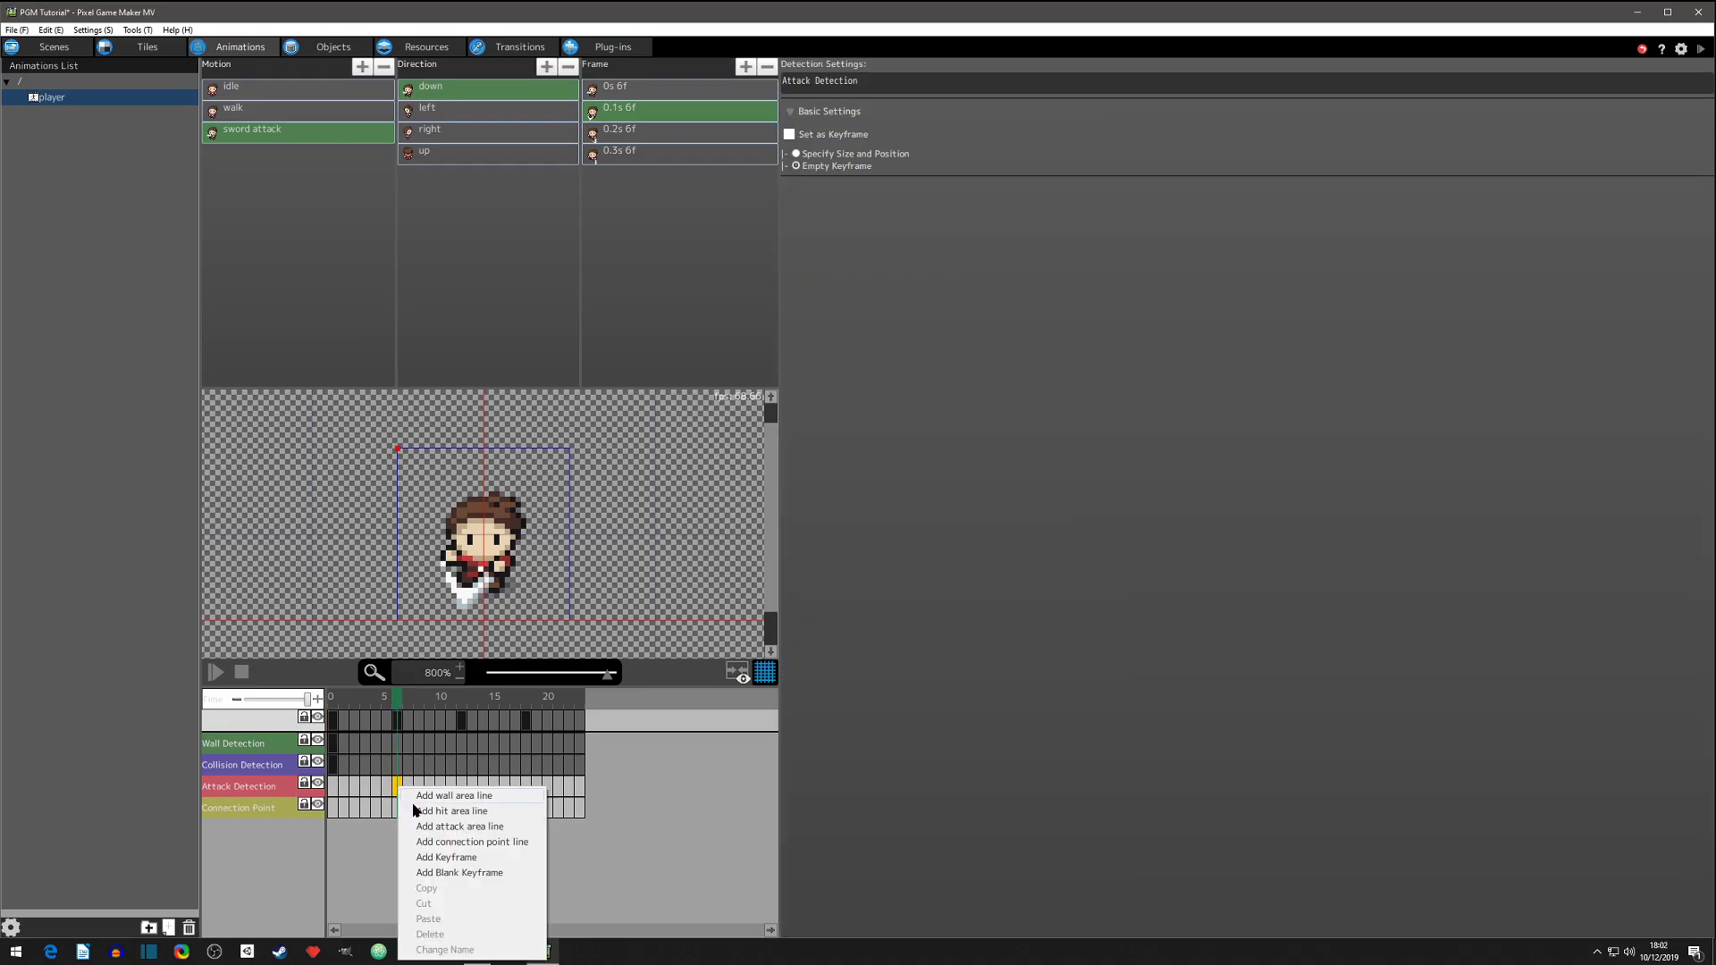
click(437, 860)
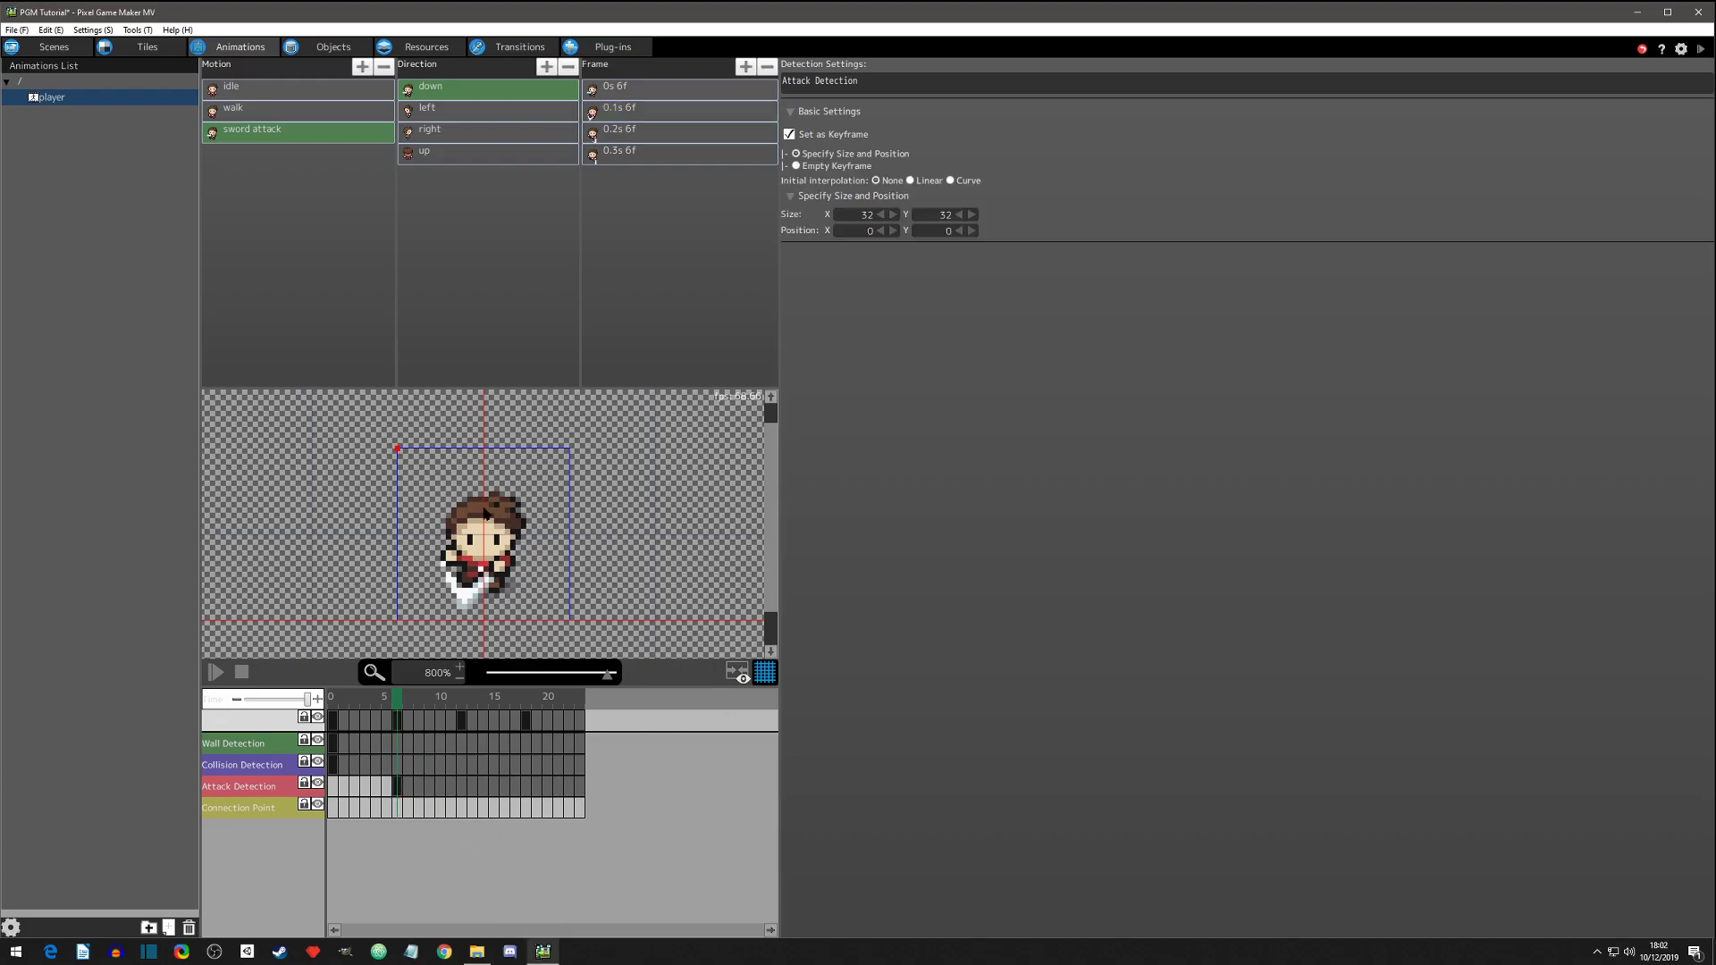
Shrink the frame-6 attack box to 15×11 at position 6, 21 by the character's feet
click(738, 675)
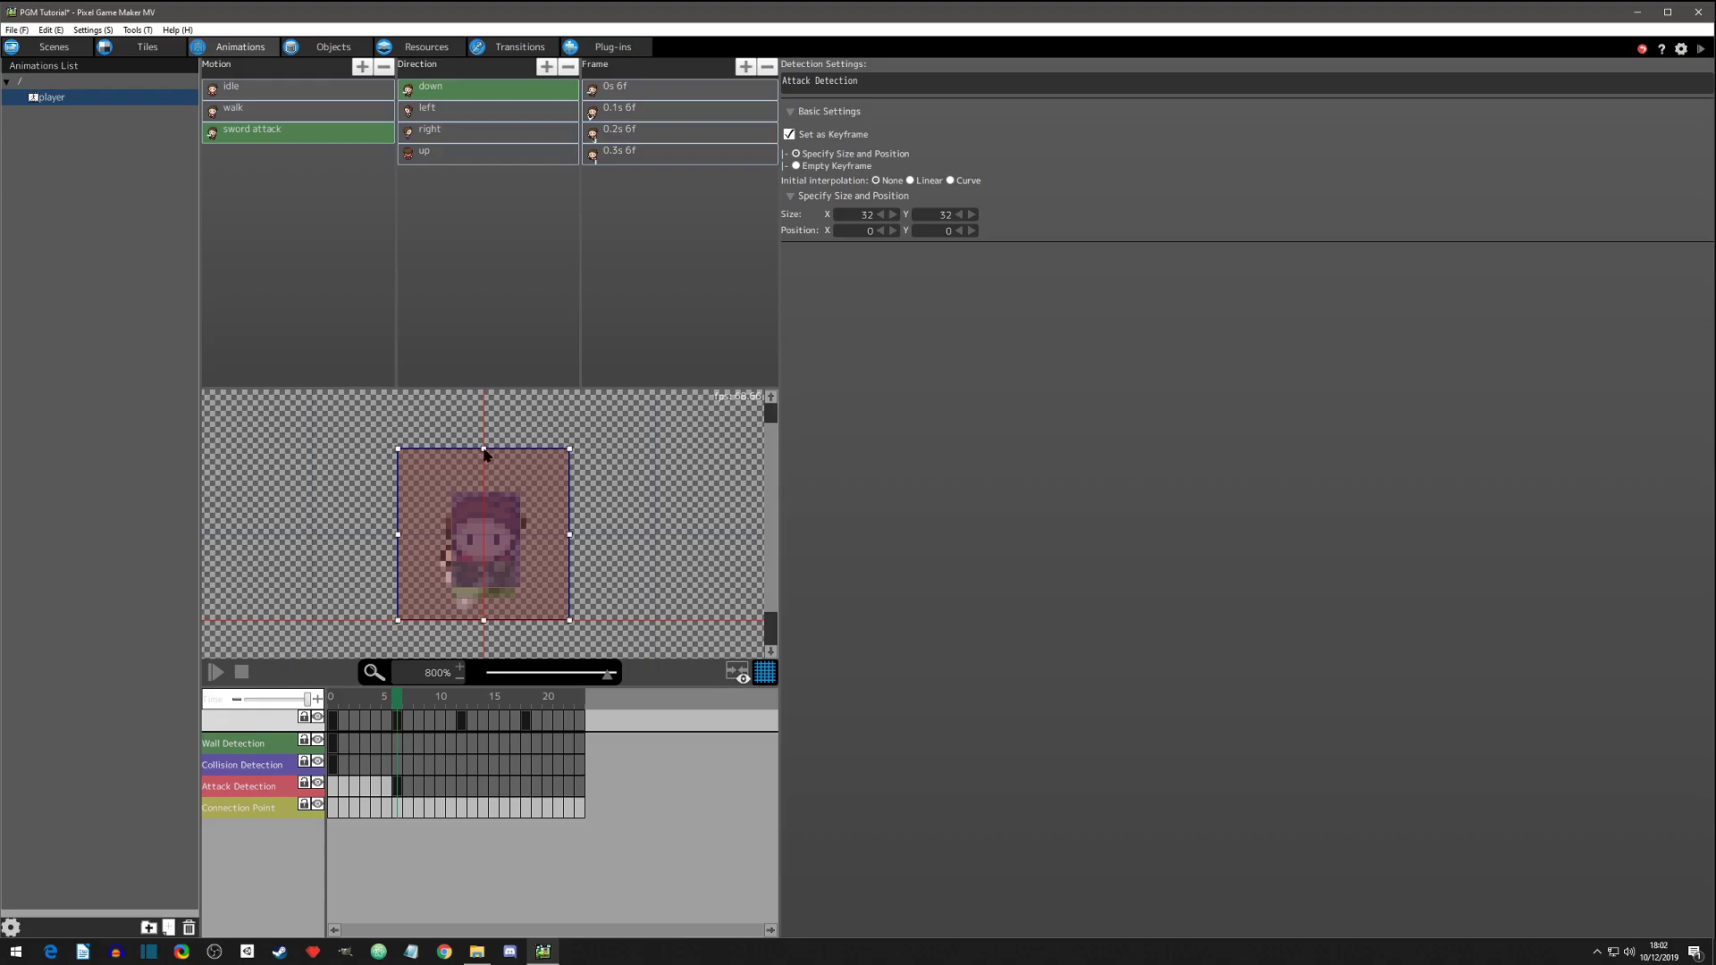
drag(484, 449, 433, 596)
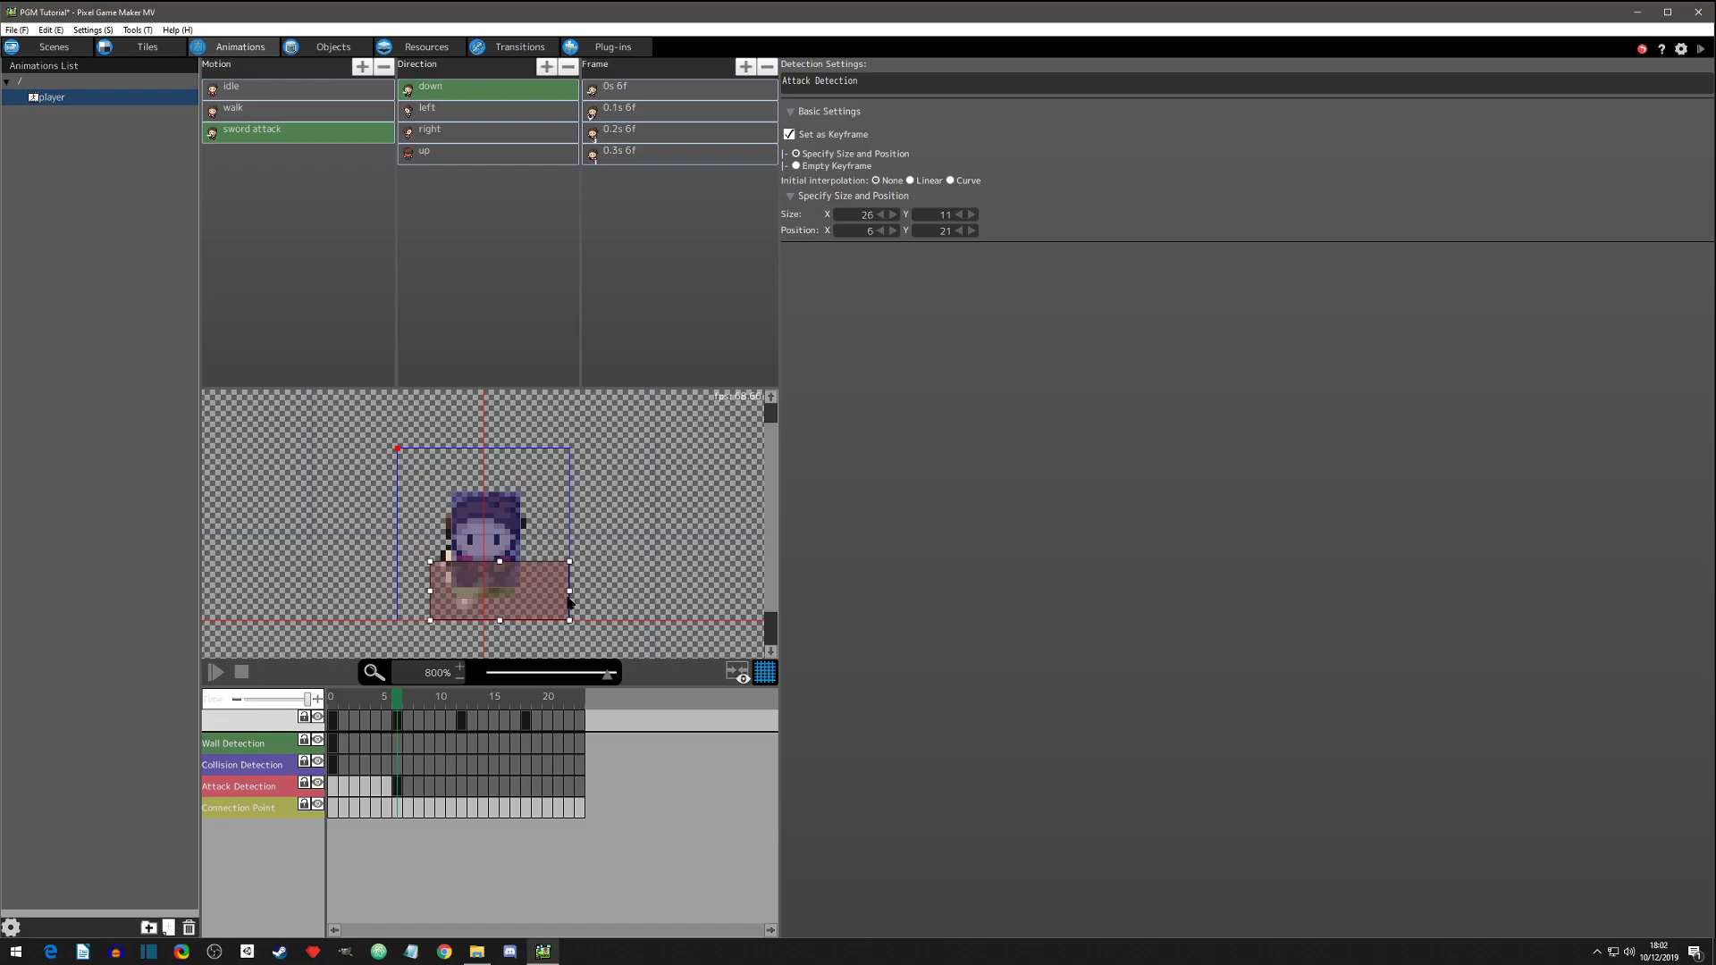
drag(572, 597, 511, 597)
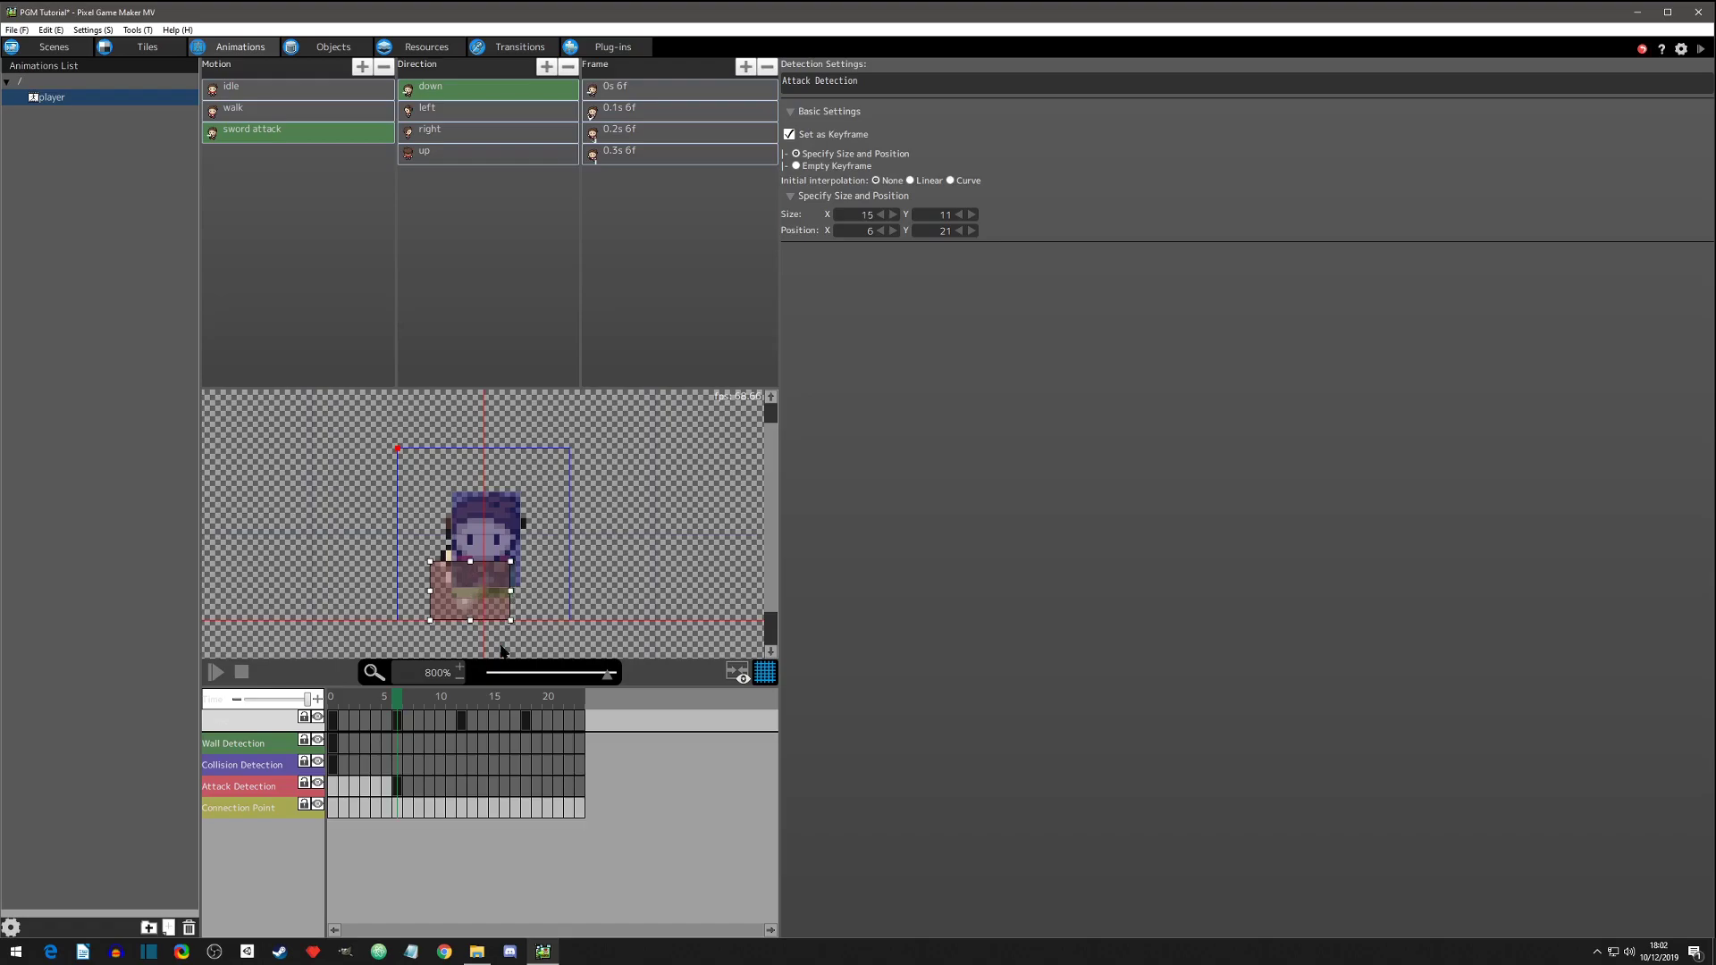
drag(400, 706, 463, 706)
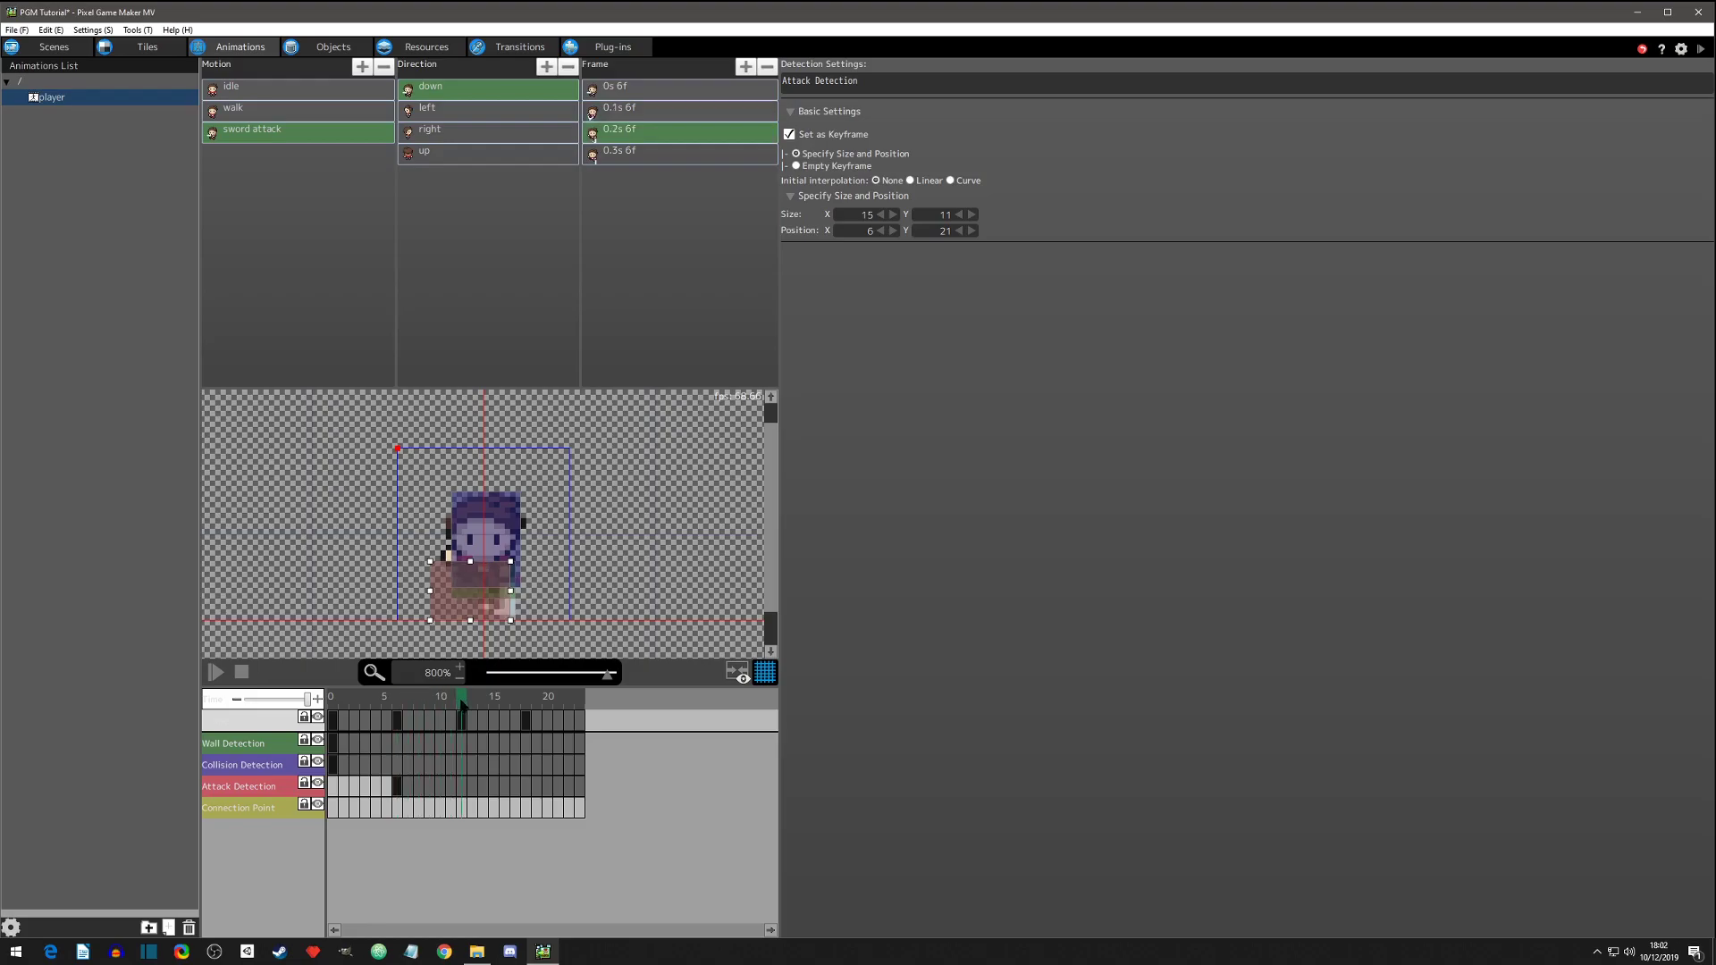
Key the attack box at frame 12, shift it right to 12, 21, and preview it
click(462, 788)
right_click(462, 791)
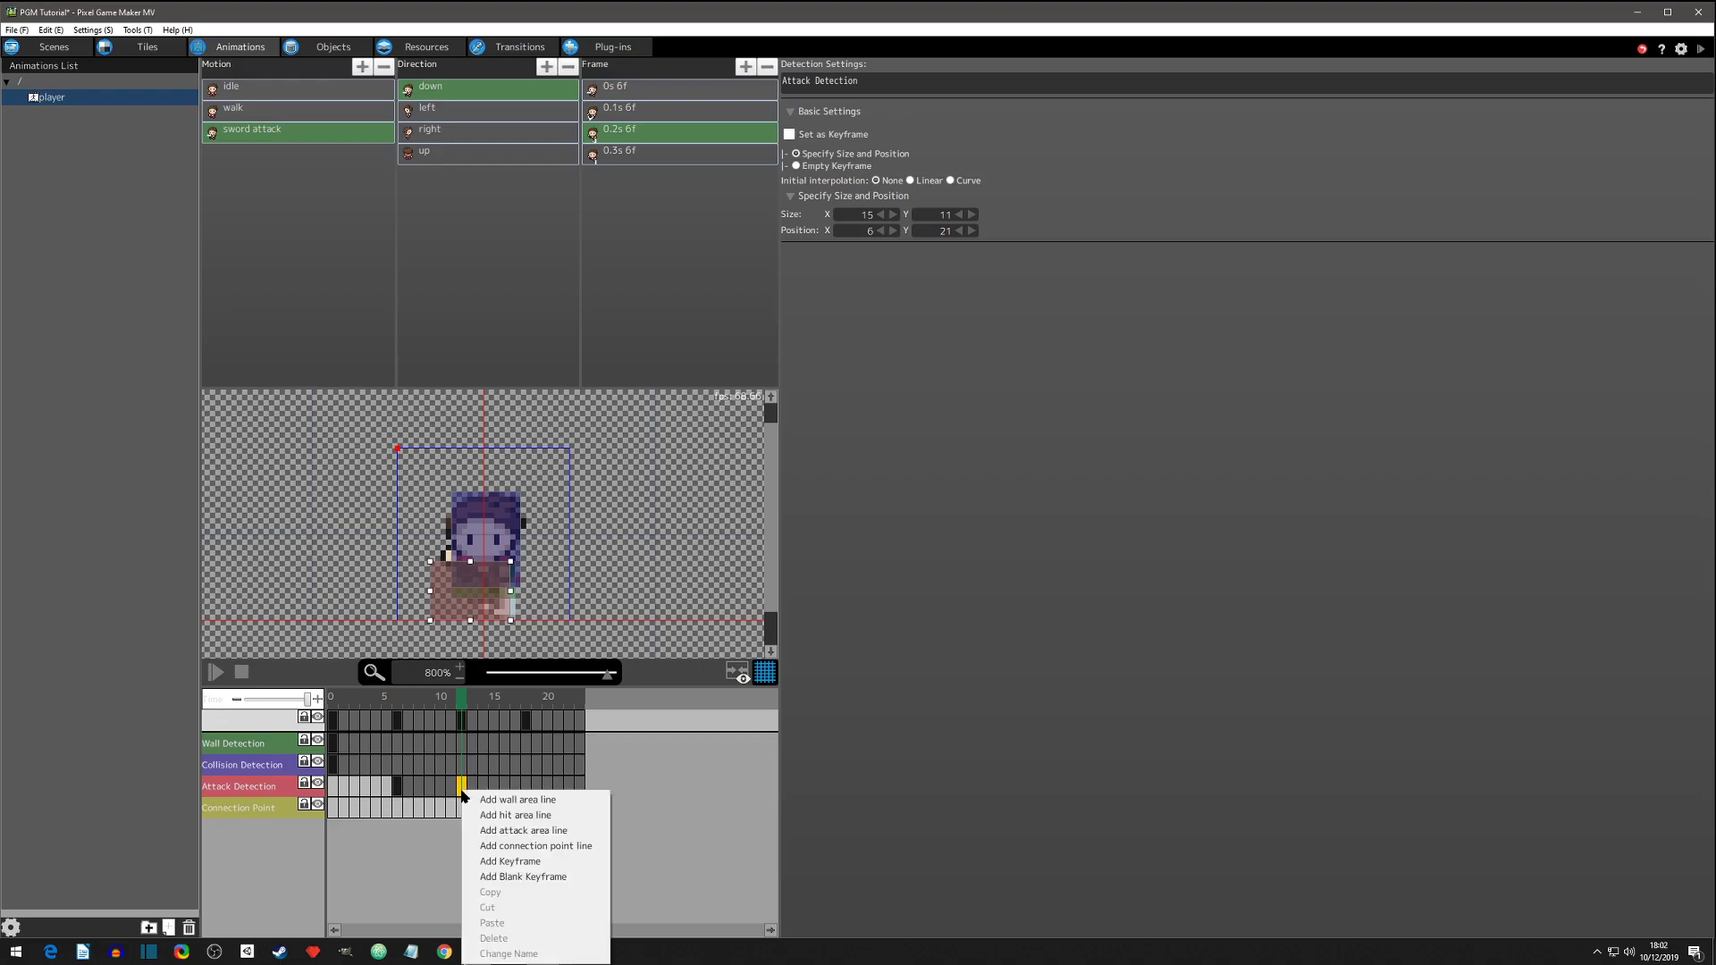
click(496, 863)
drag(471, 607, 503, 605)
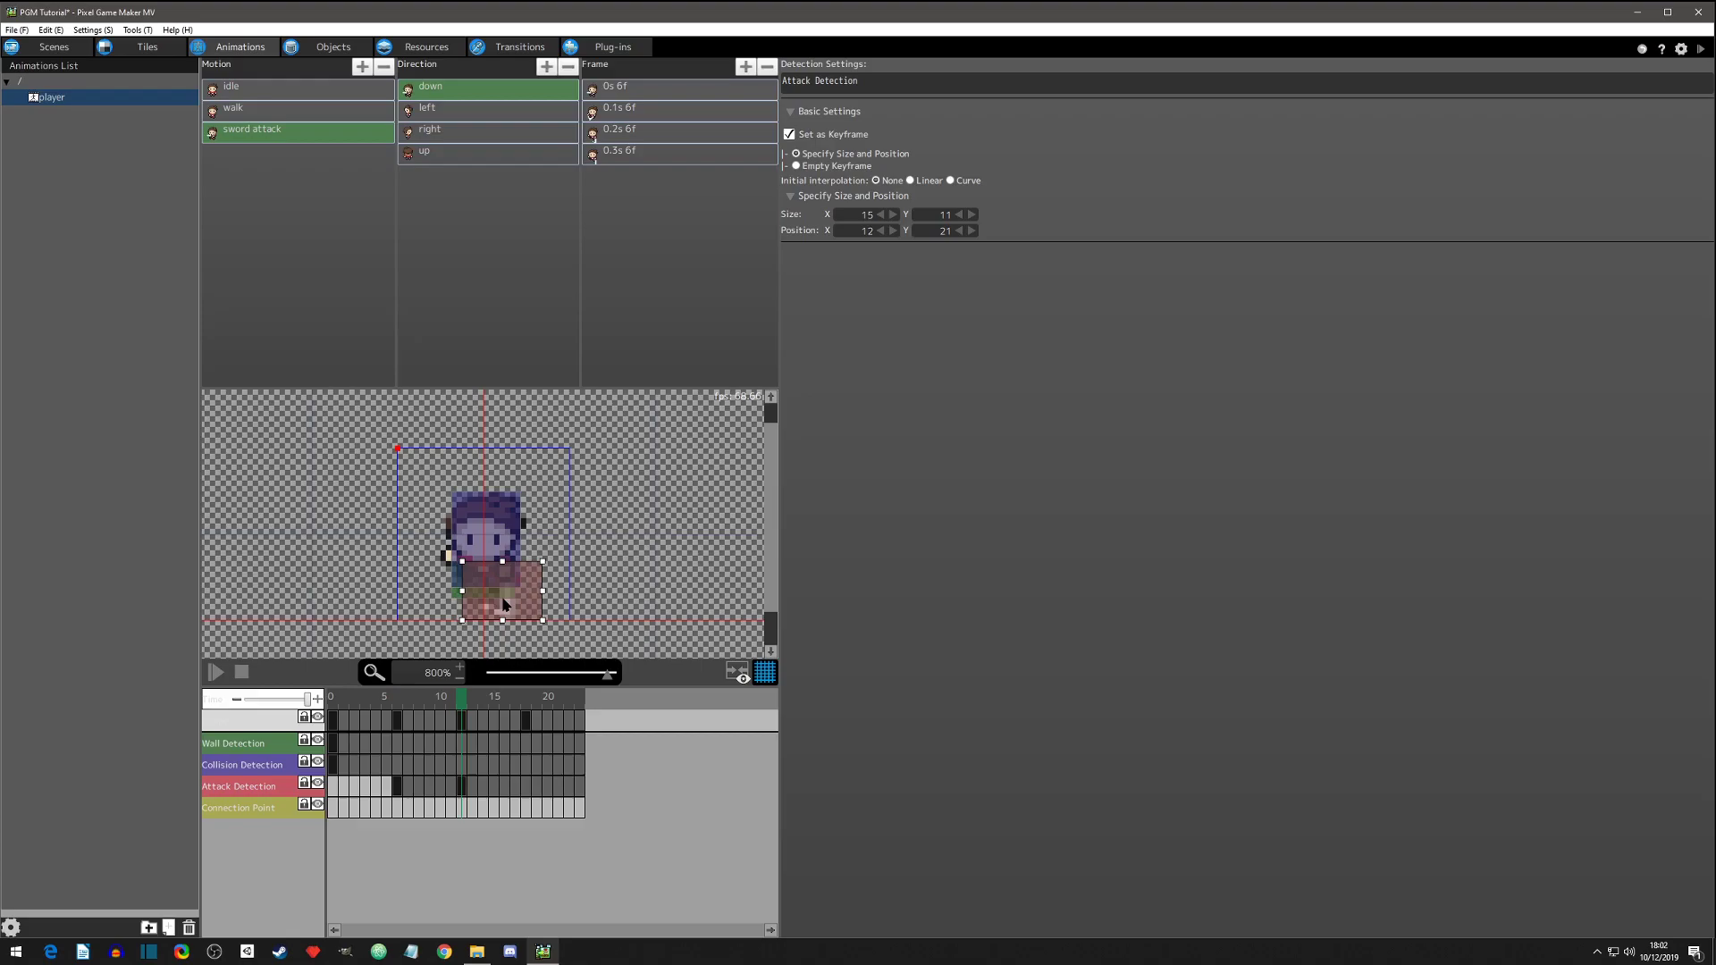
click(217, 672)
click(216, 673)
Add an Attack Detection(1) track with a frame-6 box sized 6×19 at position 0, 7
right_click(253, 856)
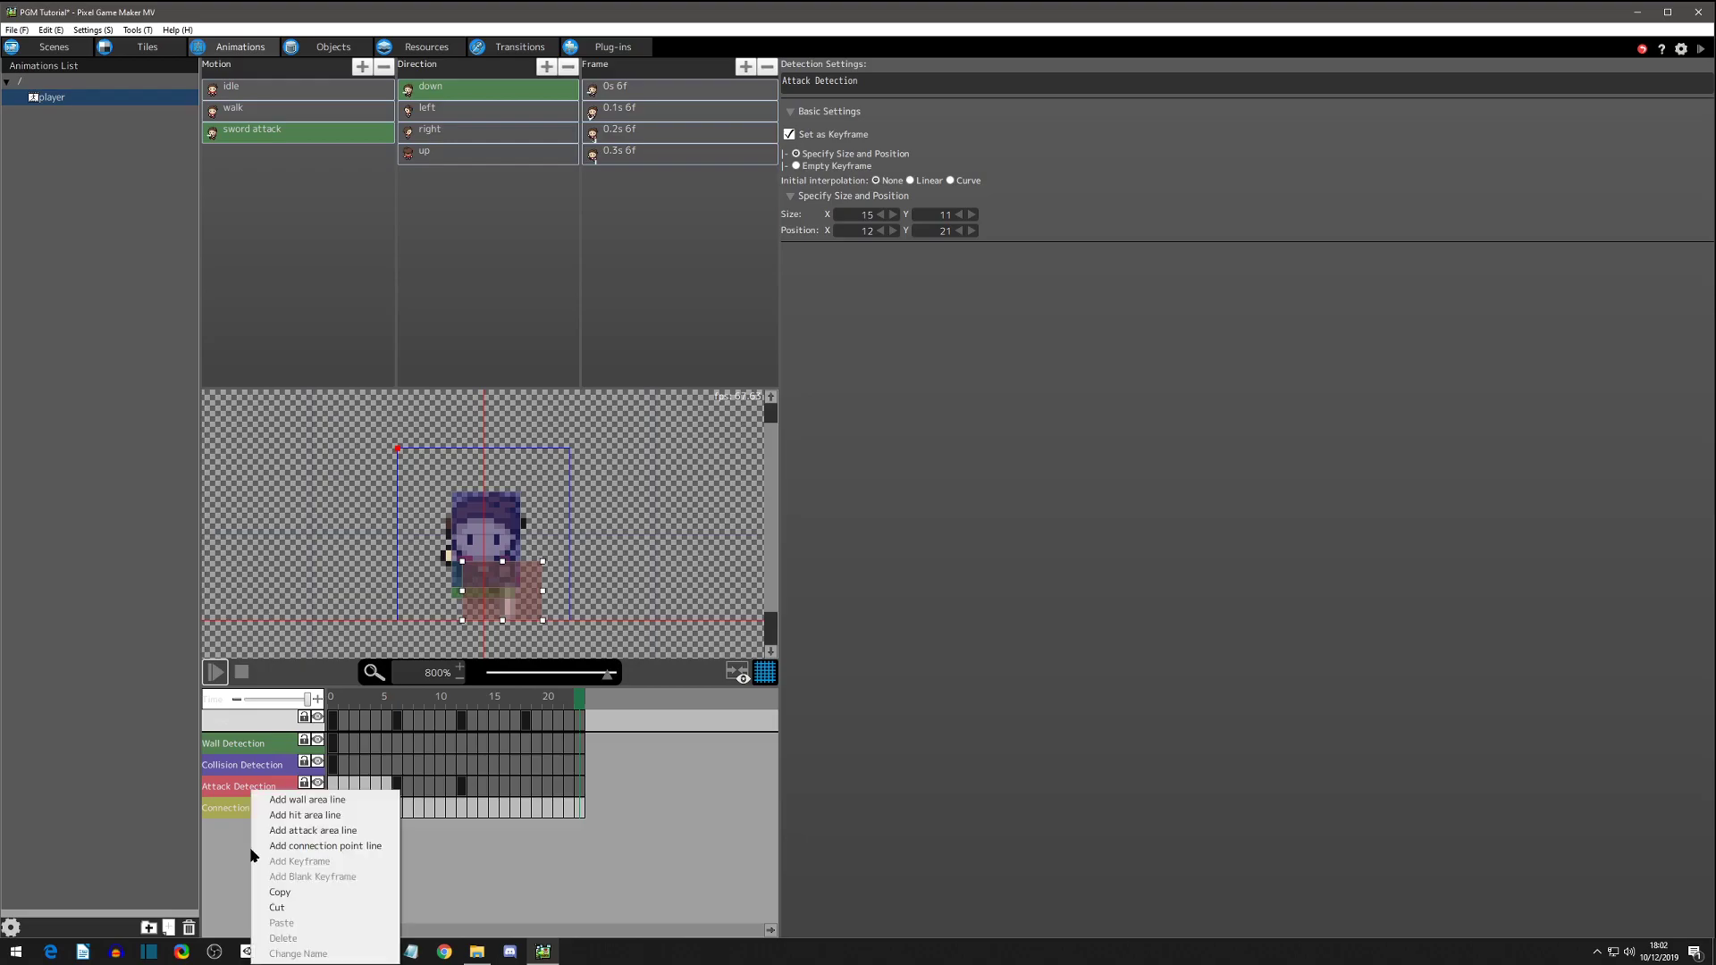
click(284, 833)
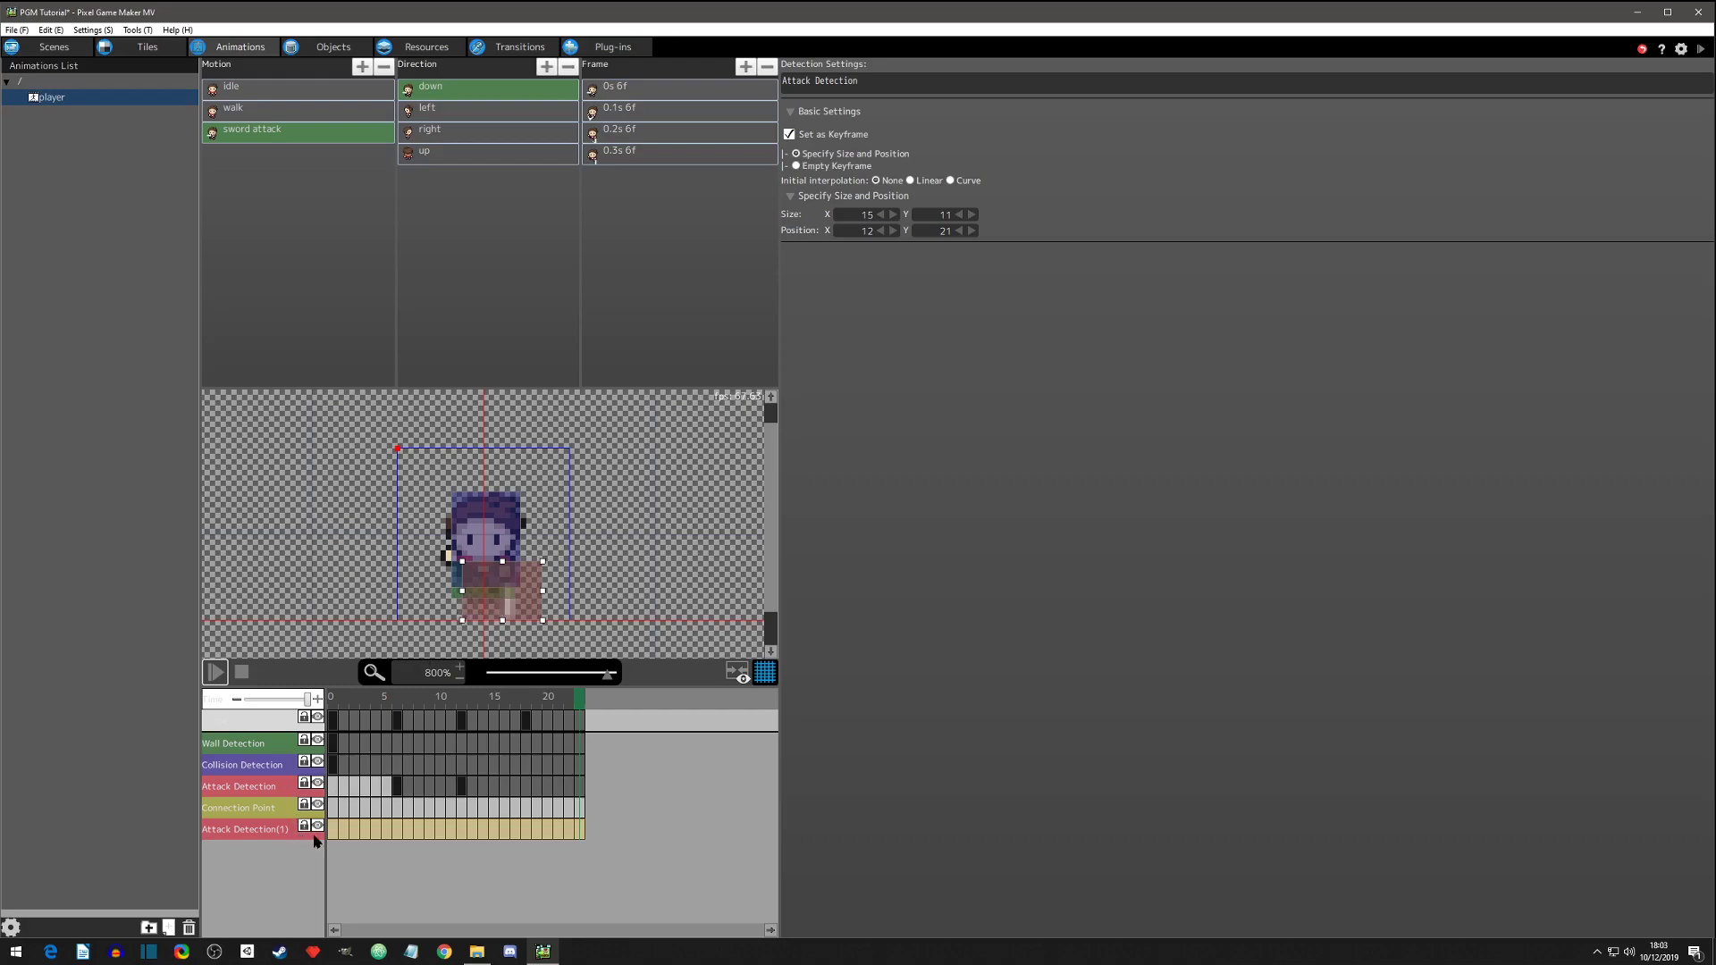
click(400, 828)
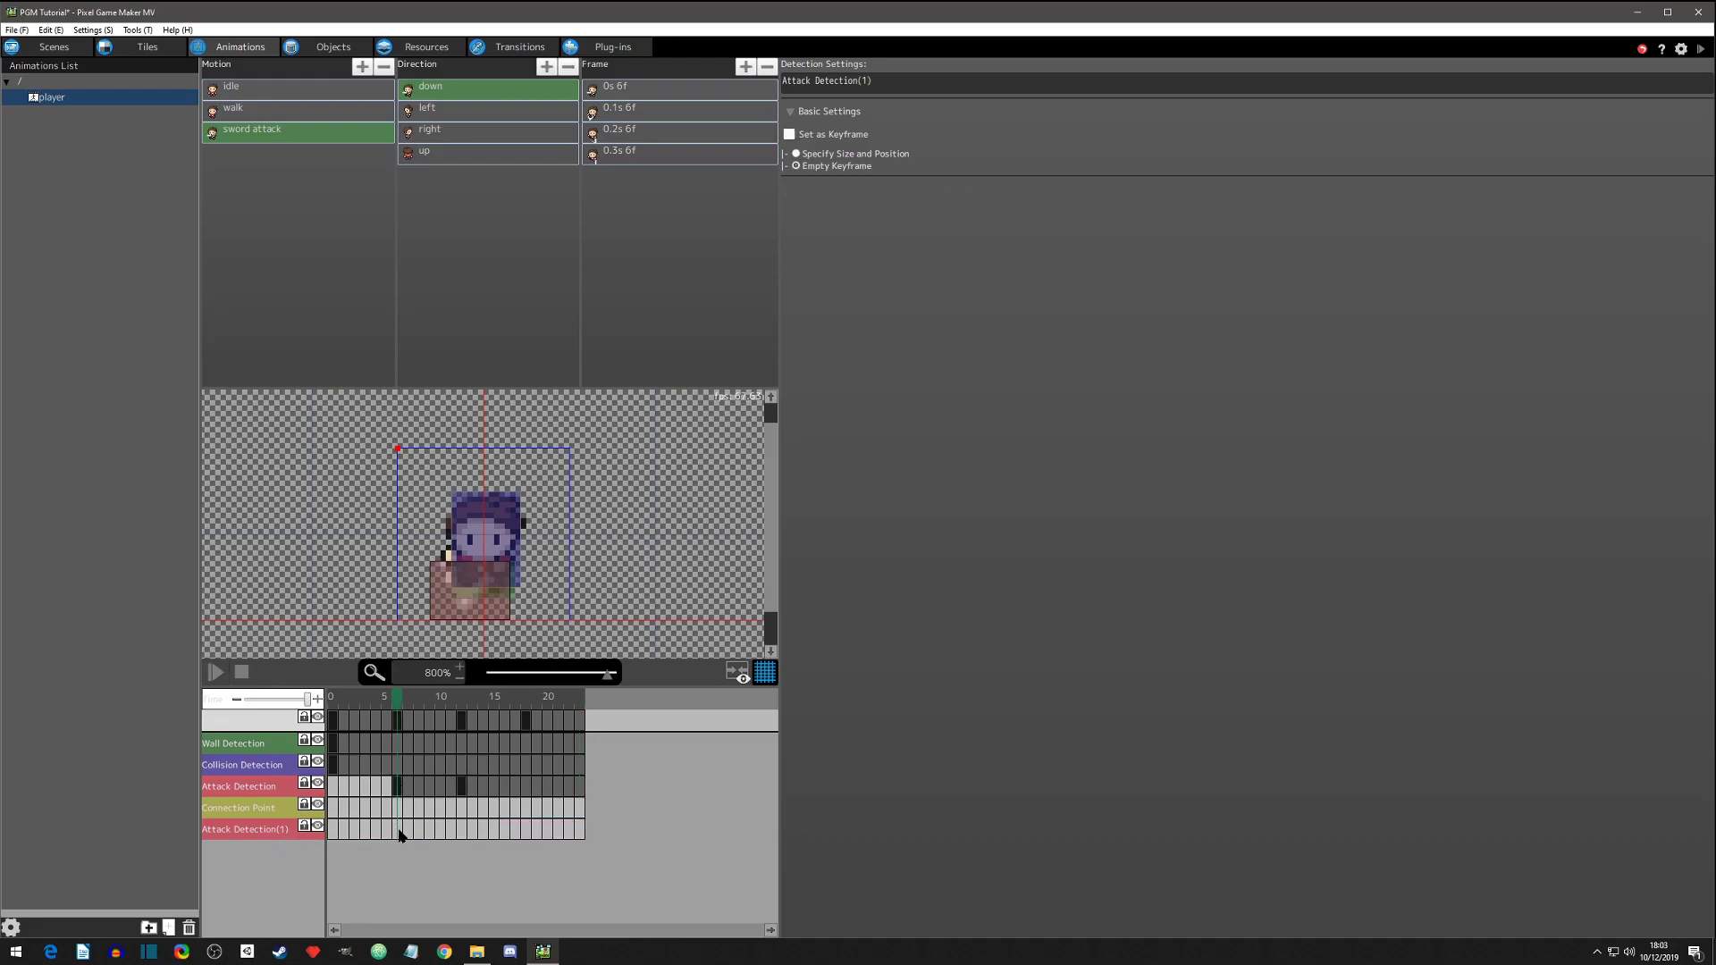
right_click(399, 834)
click(429, 863)
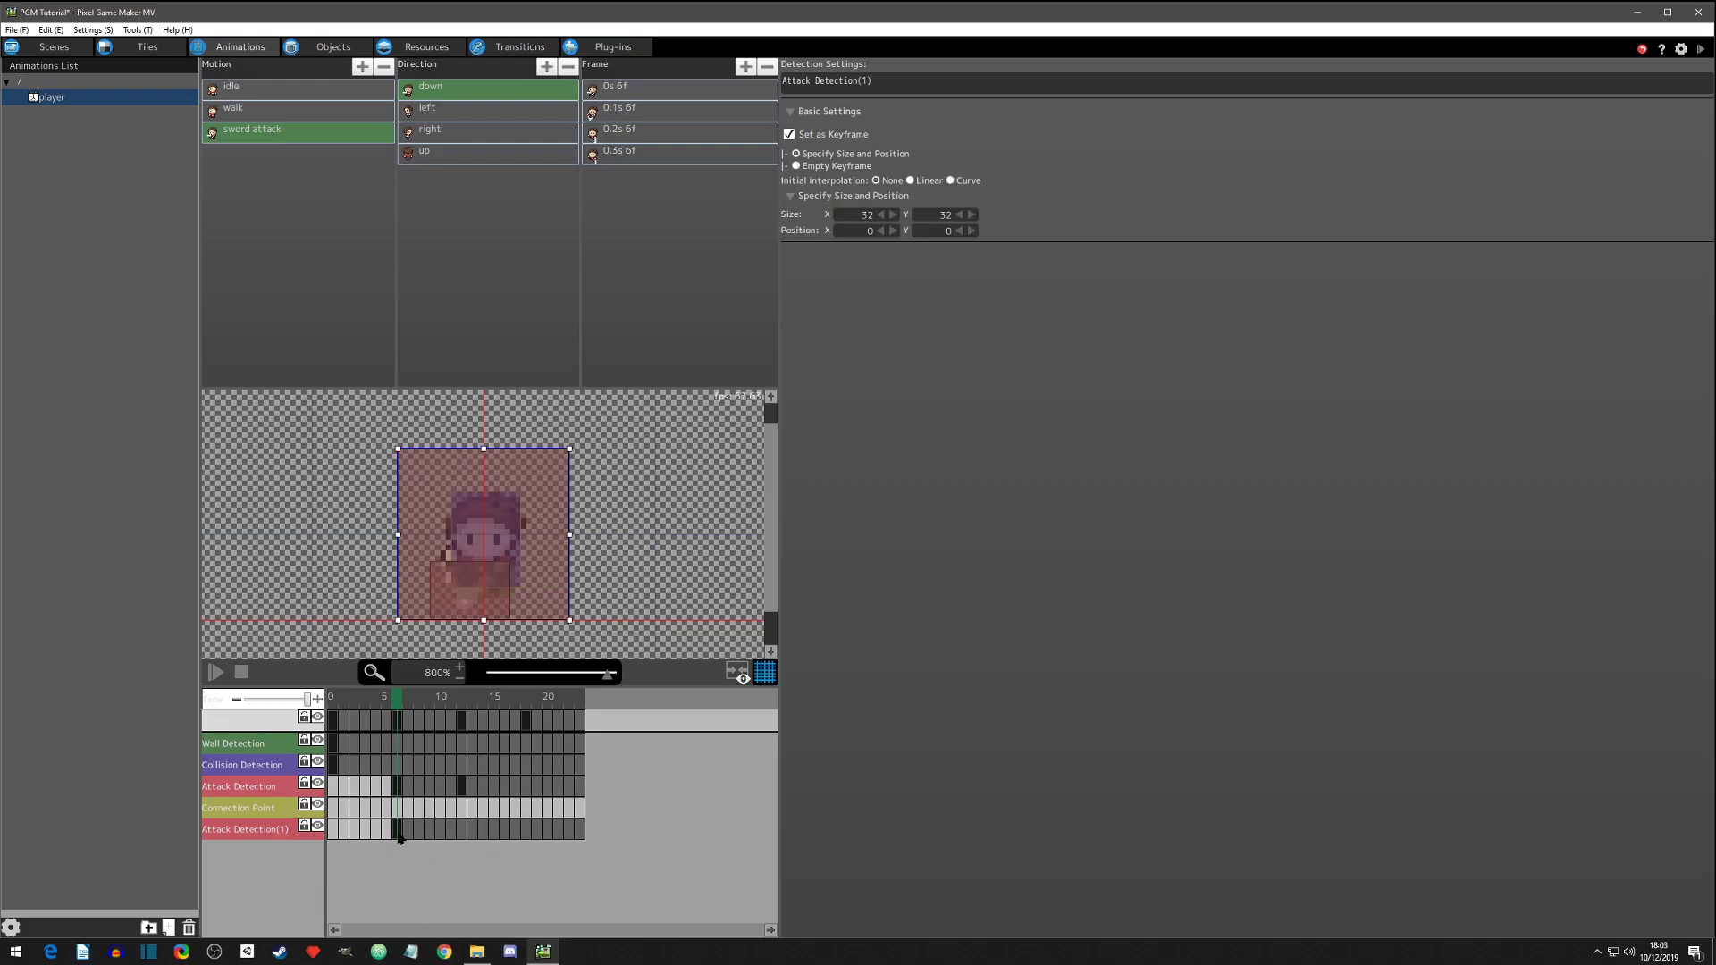
drag(484, 449, 483, 517)
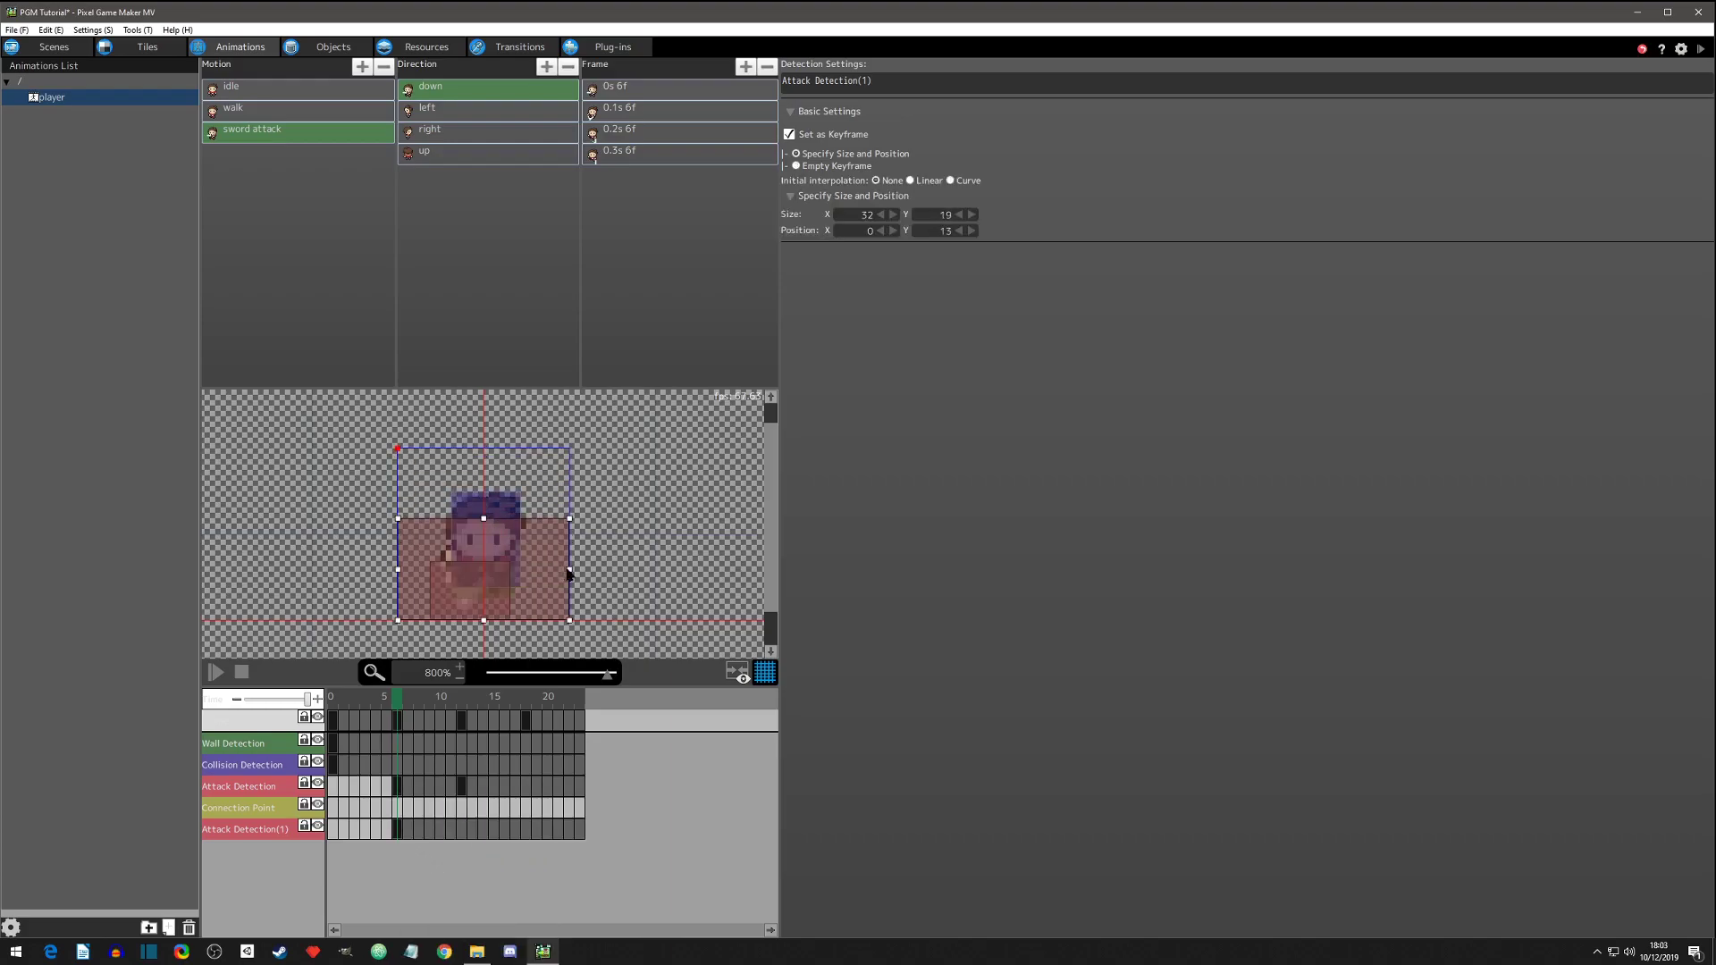
drag(569, 570, 417, 535)
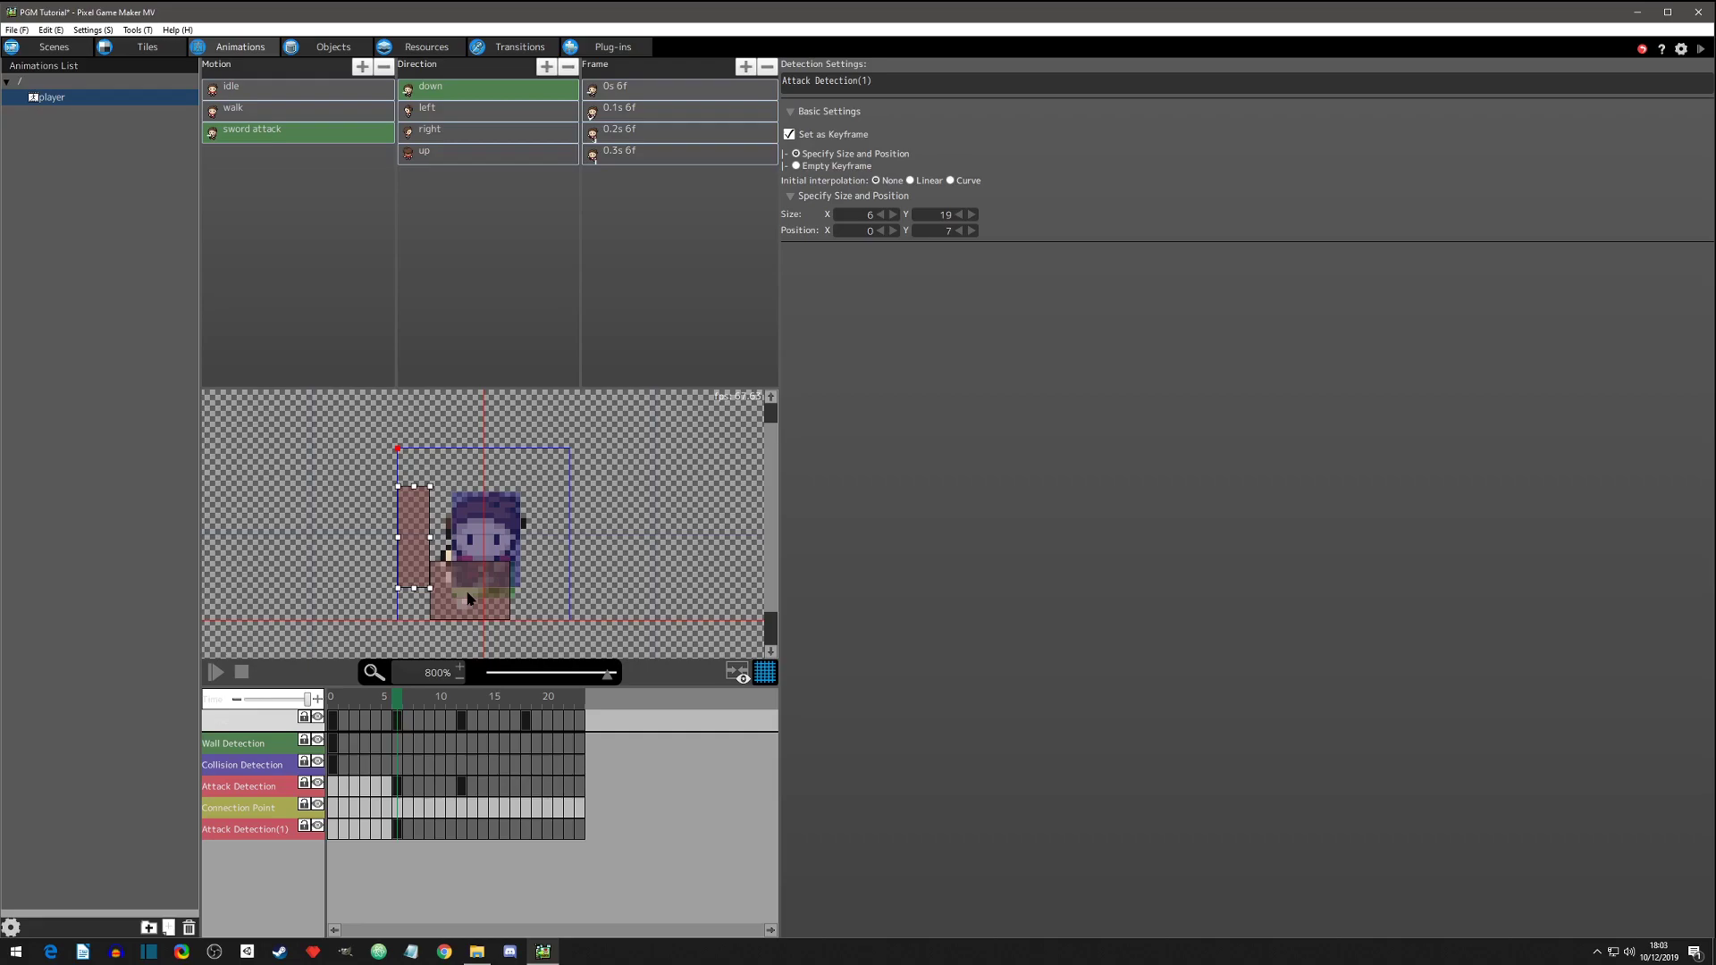
Delete the Attack Detection(1) track and reselect the original frame-6 attack keyframe
right_click(248, 834)
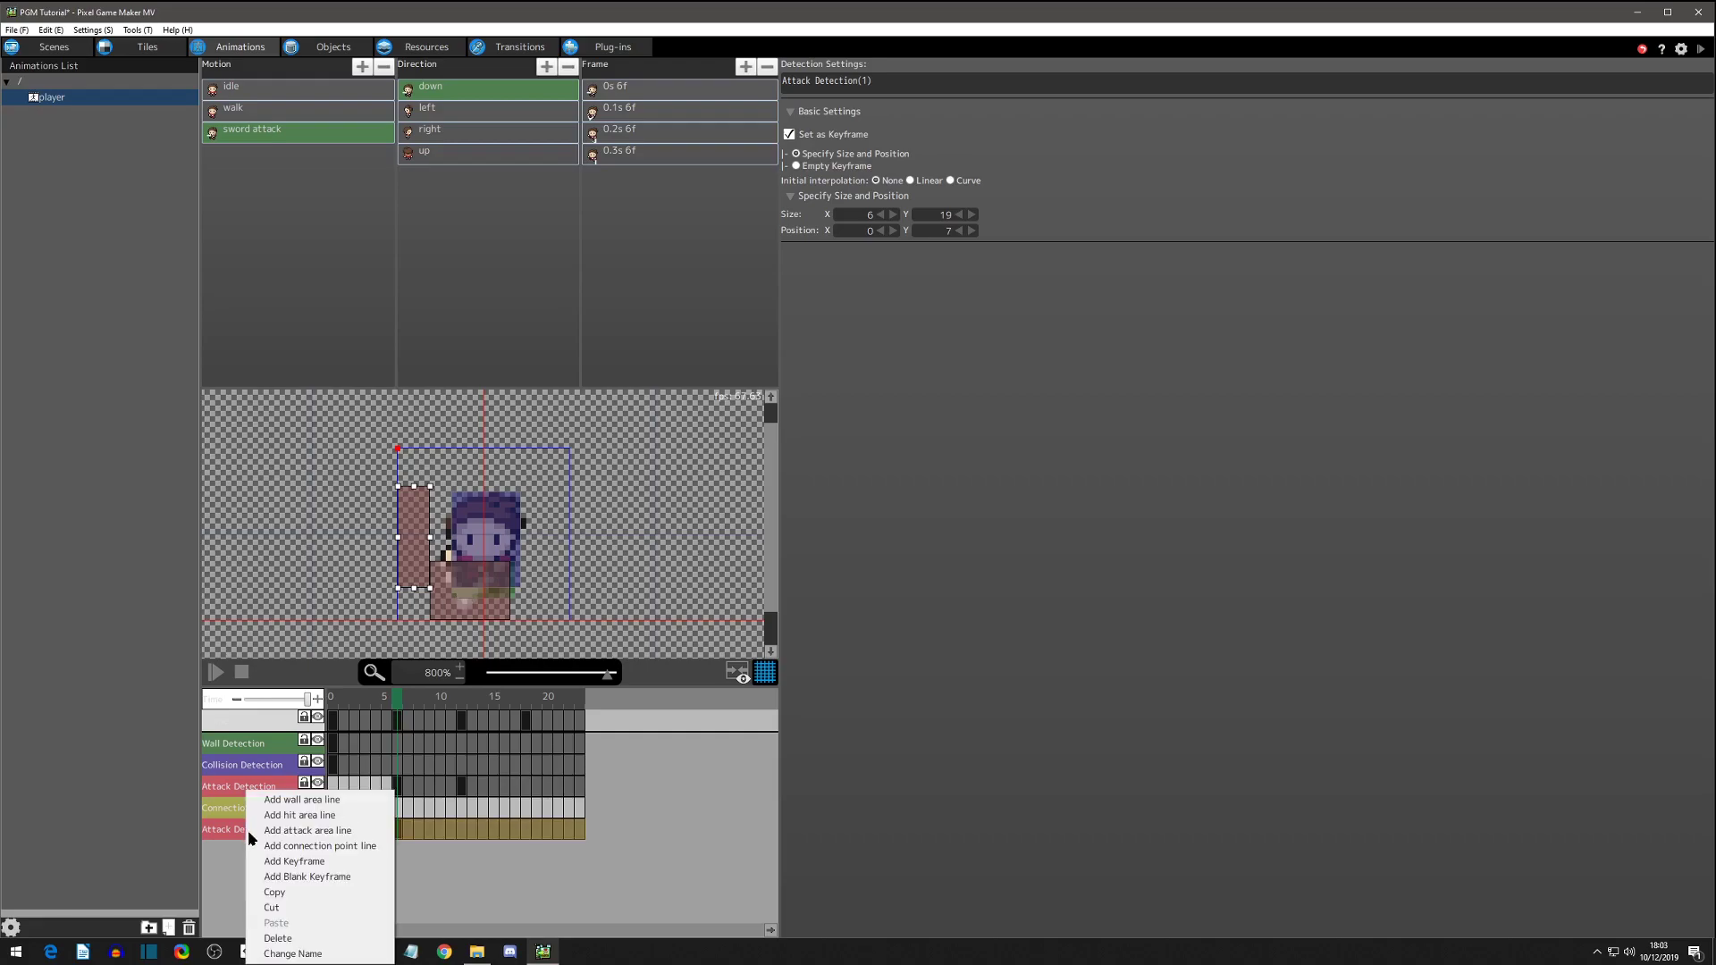
click(286, 940)
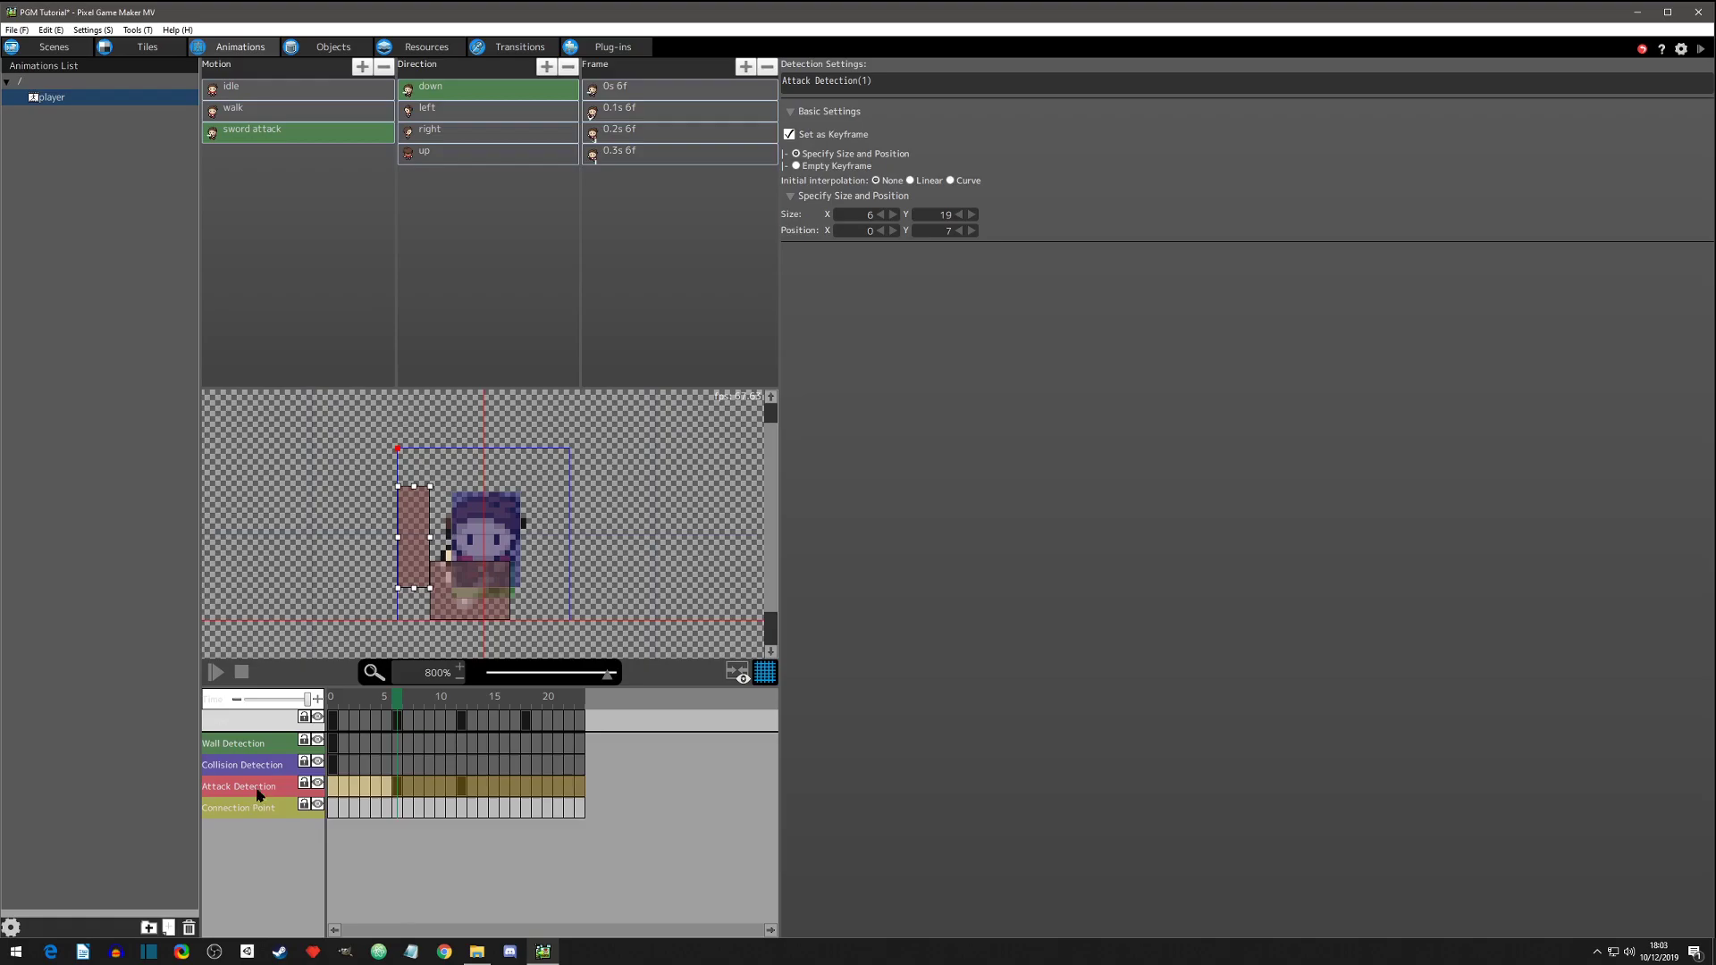
click(398, 787)
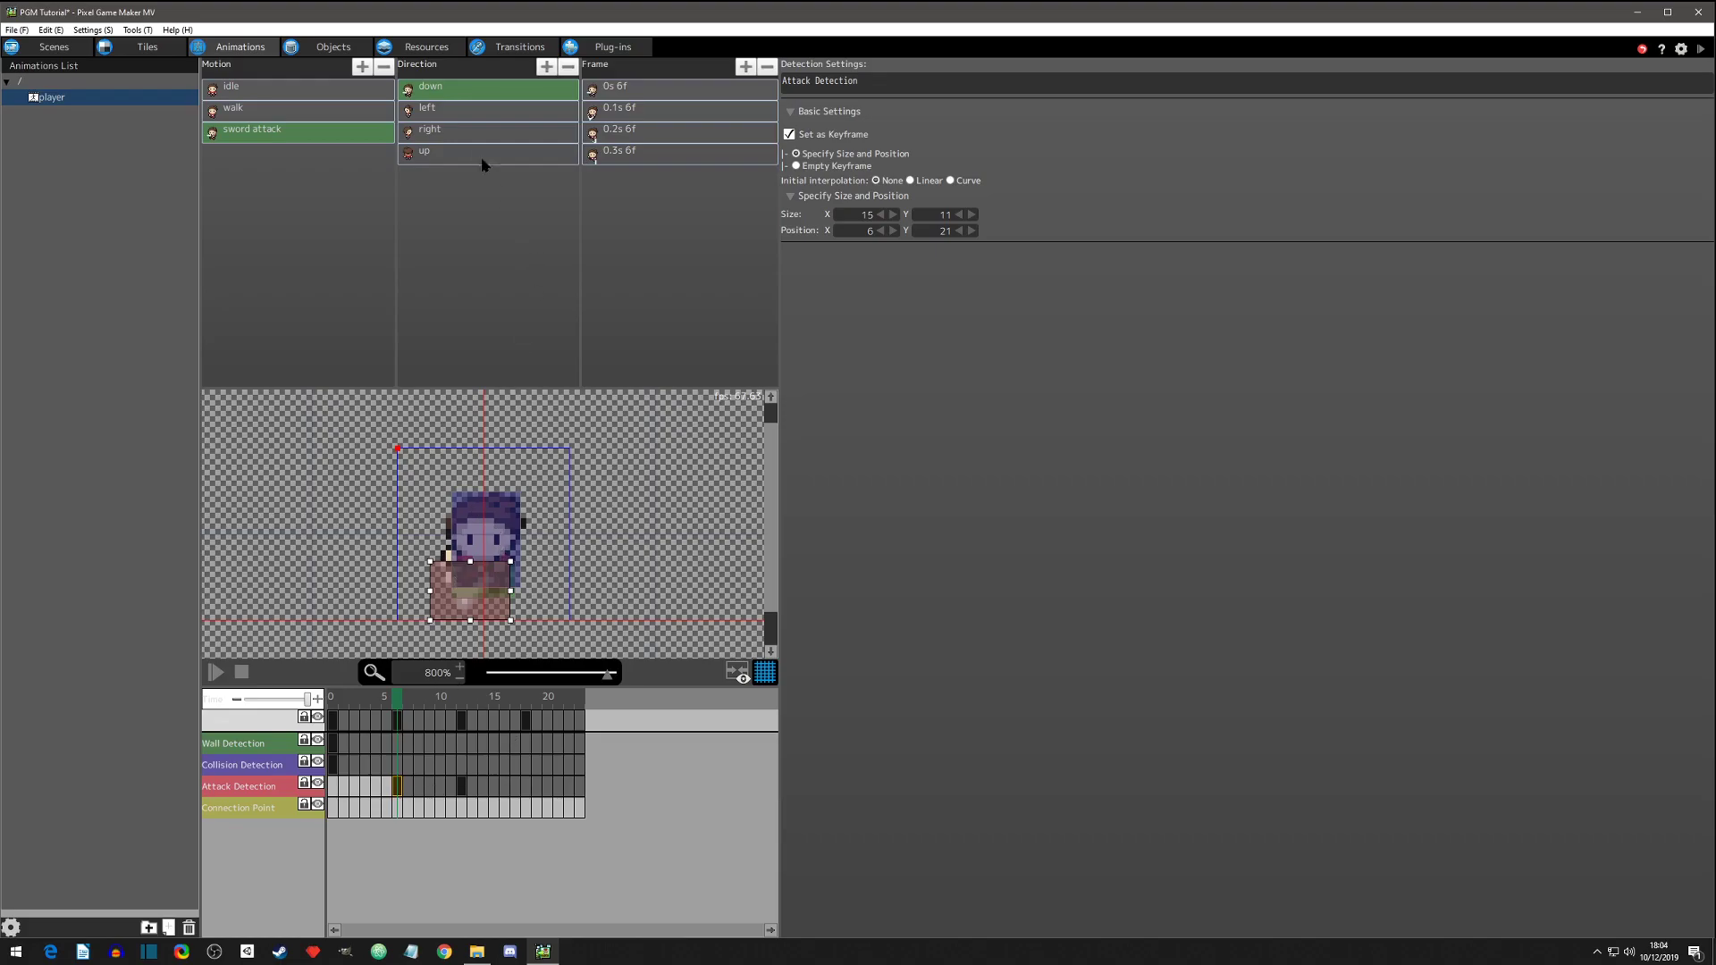
Set the left direction's first frame to 6 frames with the first sideways sword sprite
click(449, 114)
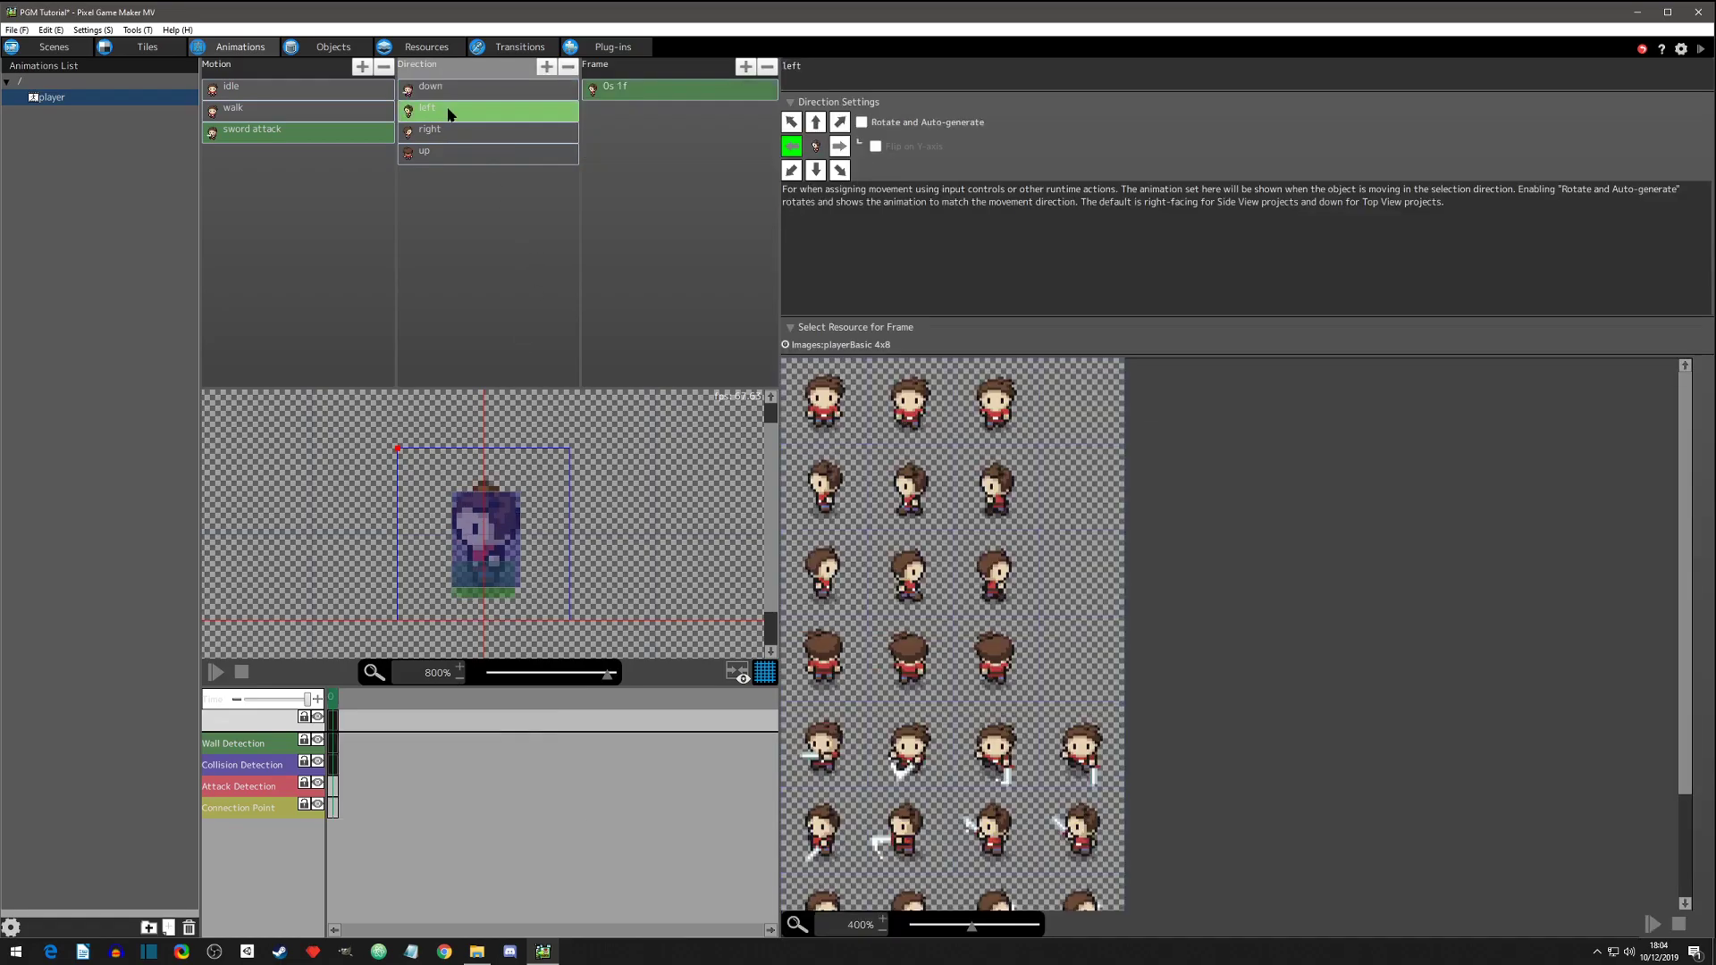
click(645, 89)
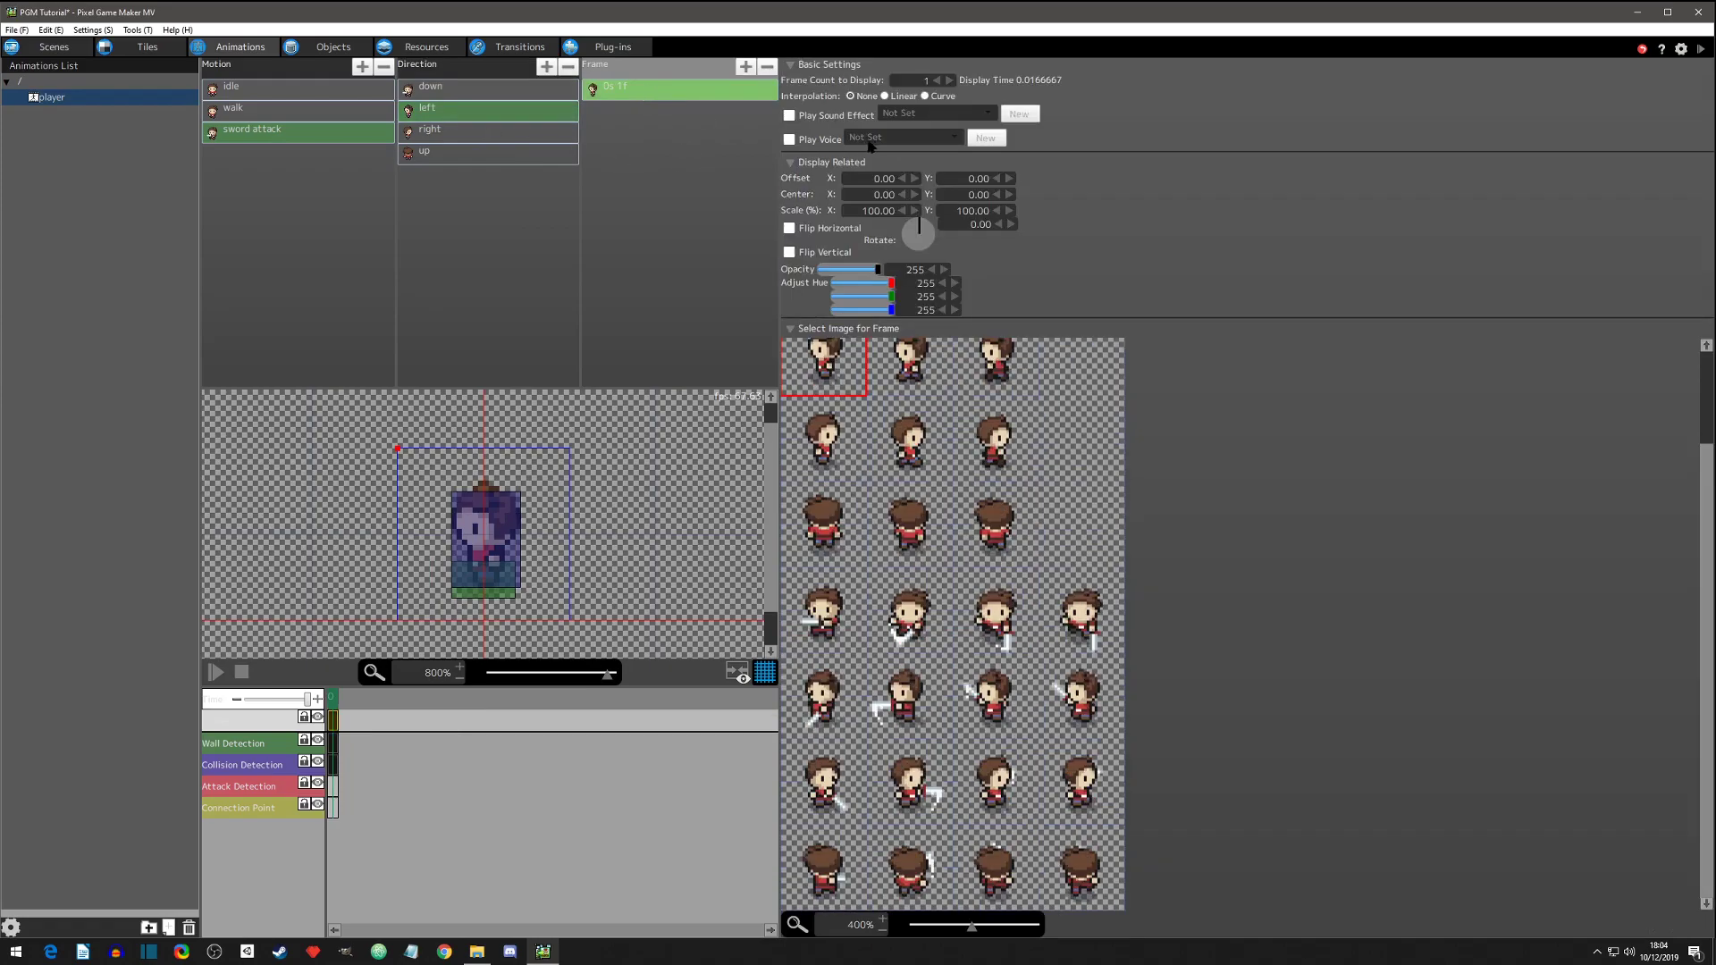
text(6)
key(Return)
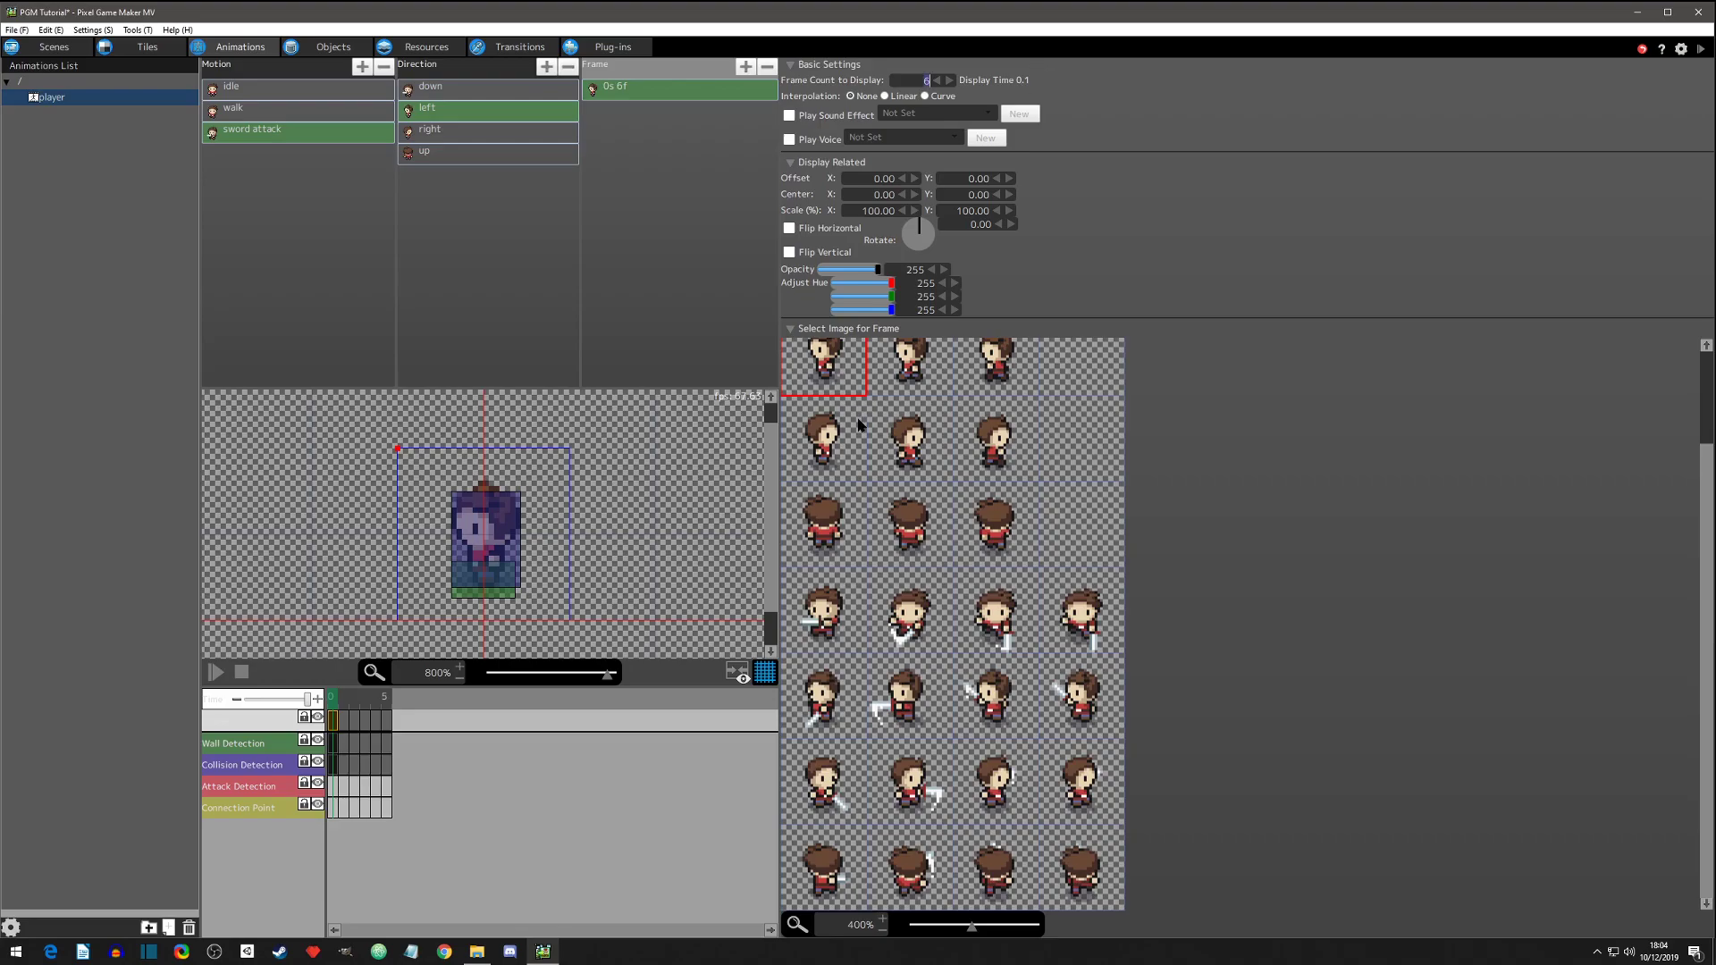
click(818, 697)
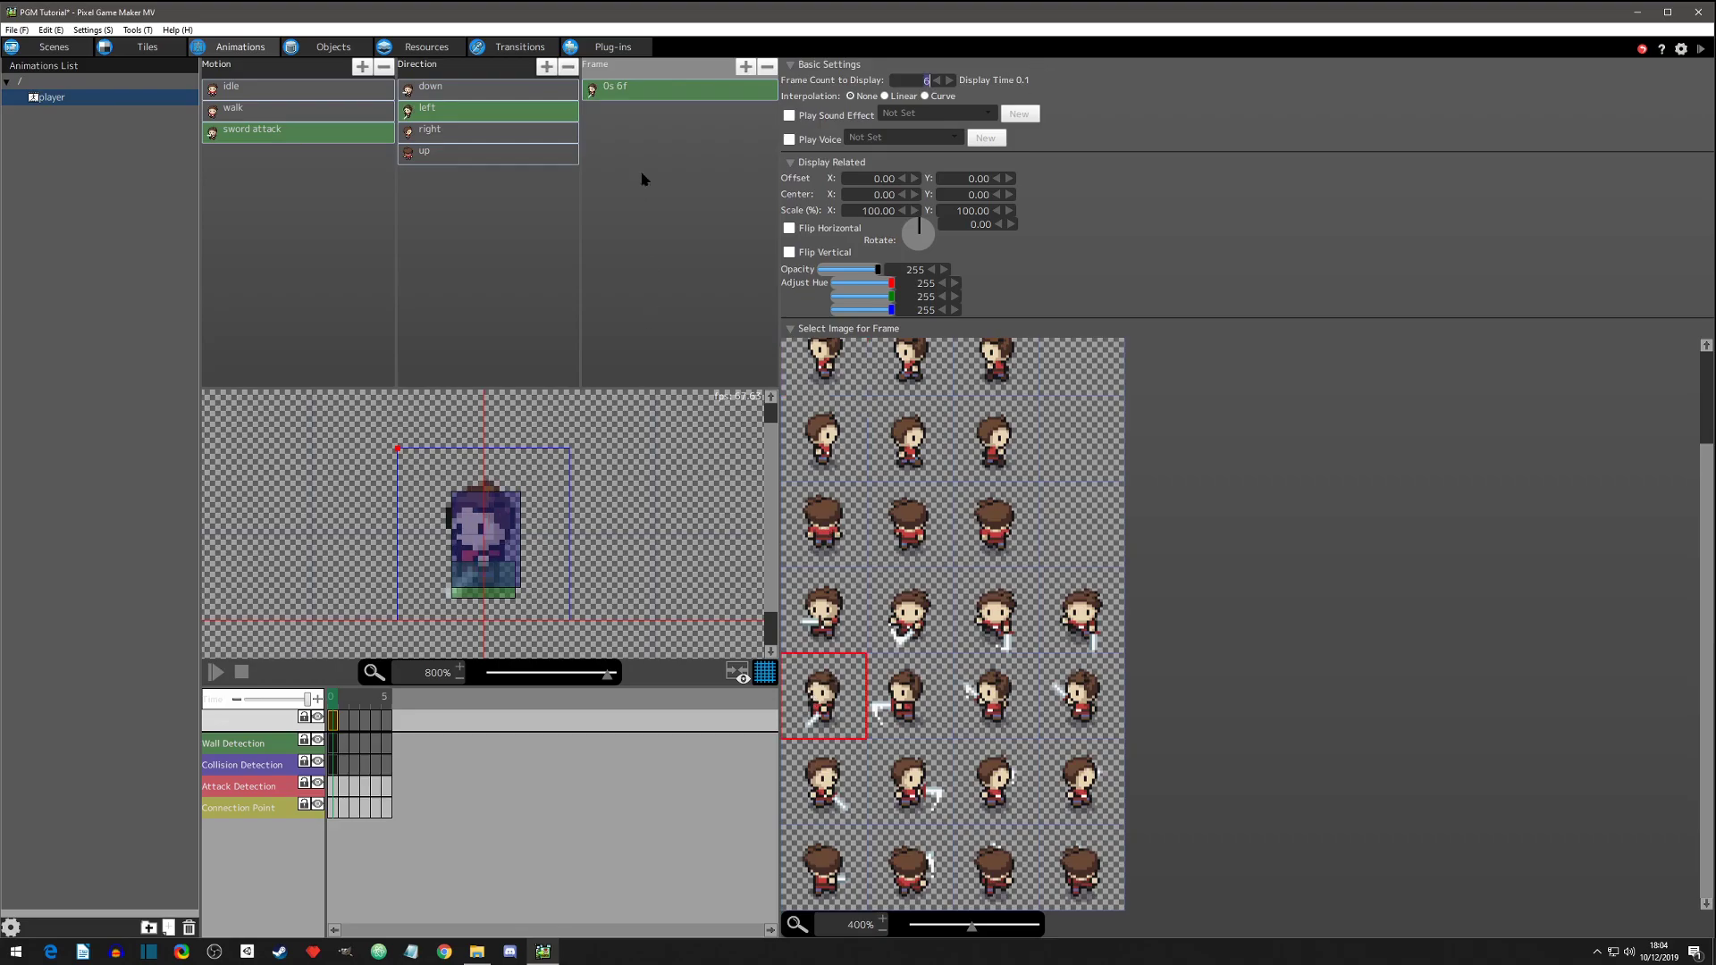
Paste three more frames and assign them the second, third and fourth sideways swing sprites
click(646, 89)
key(ctrl+v)
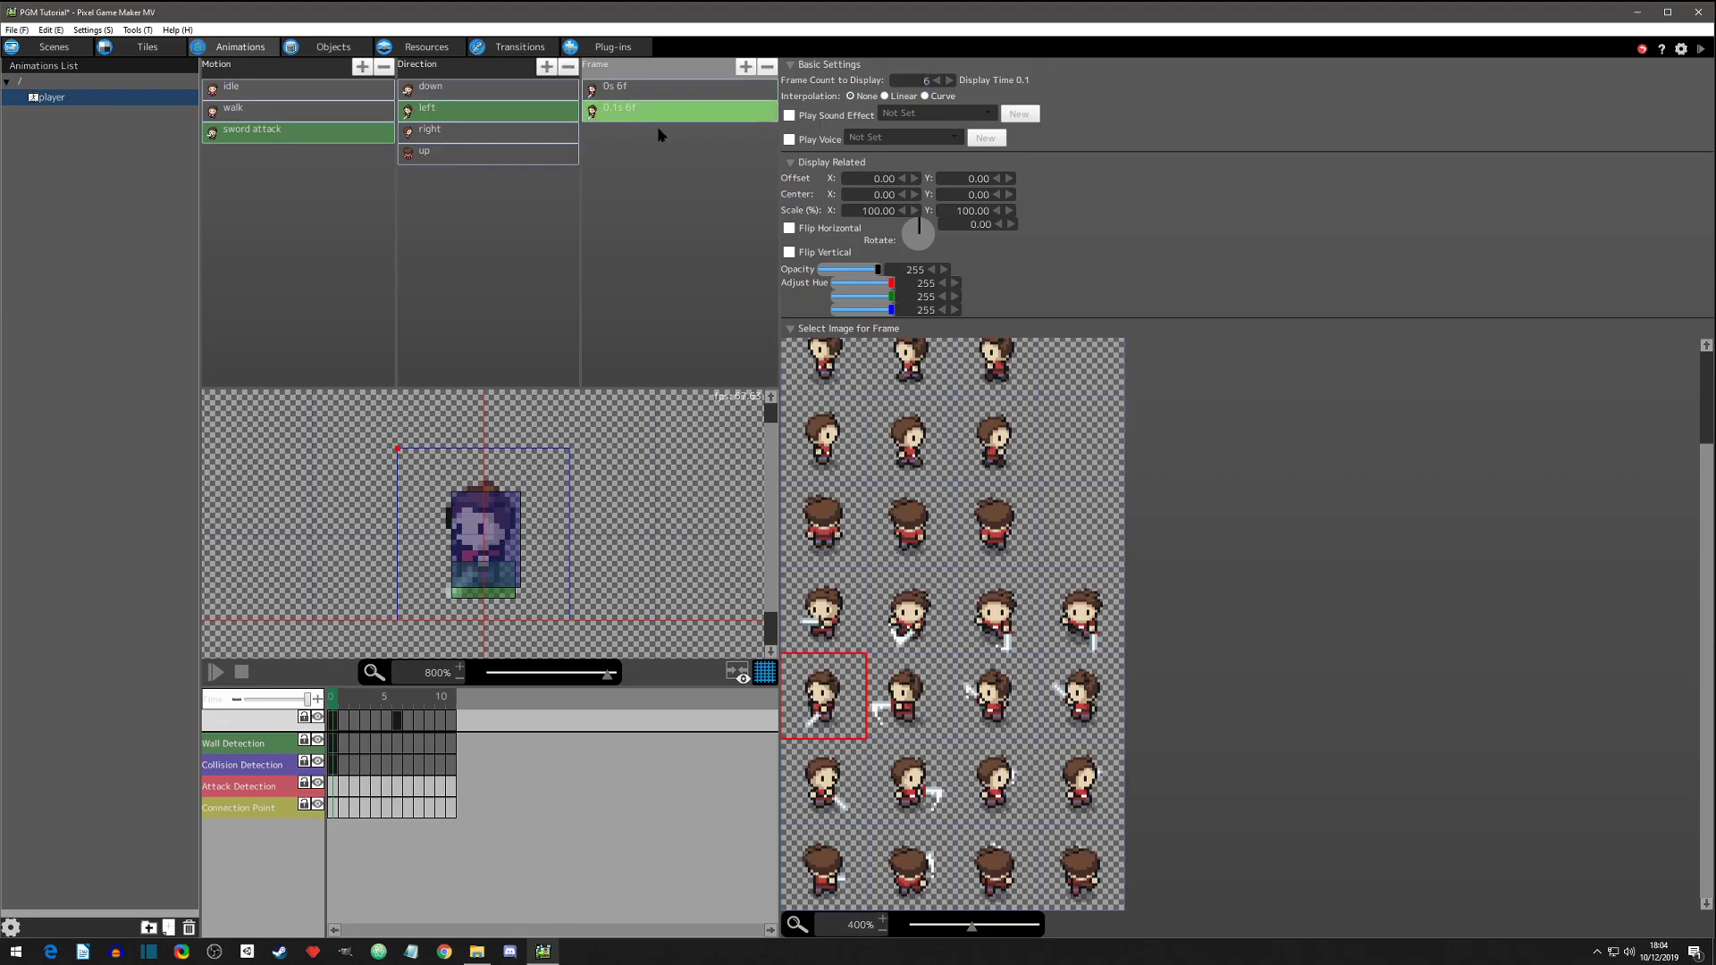
click(909, 695)
key(ctrl+v)
click(985, 715)
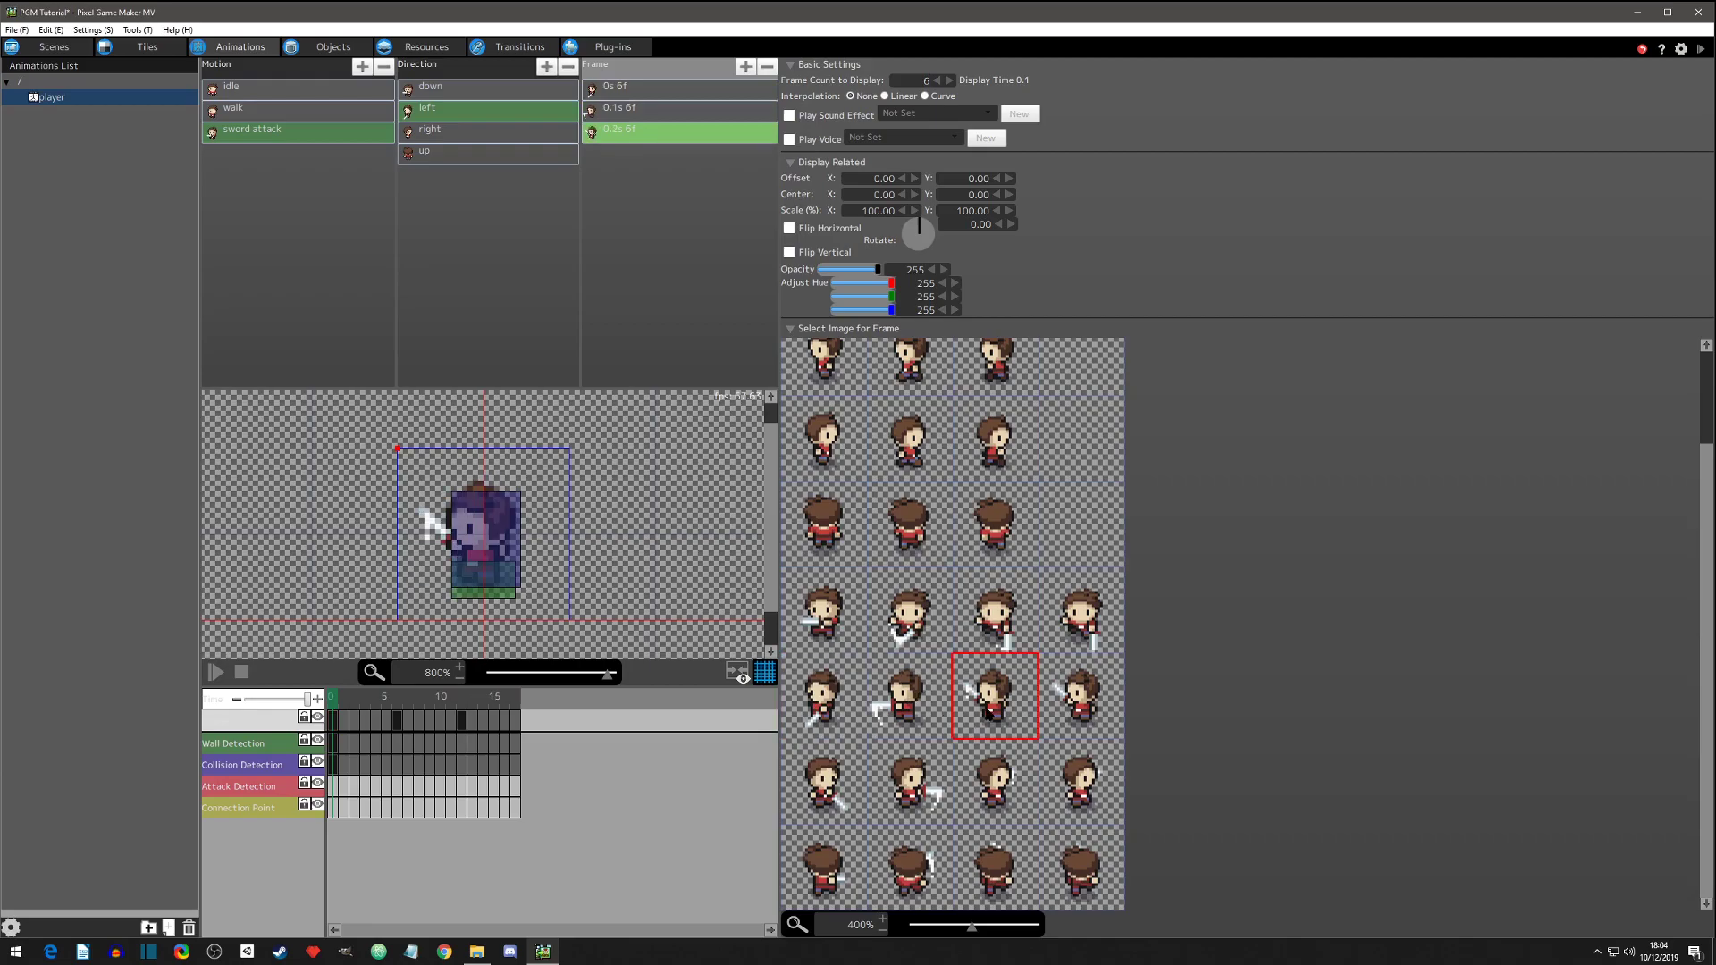
key(ctrl+v)
click(1077, 715)
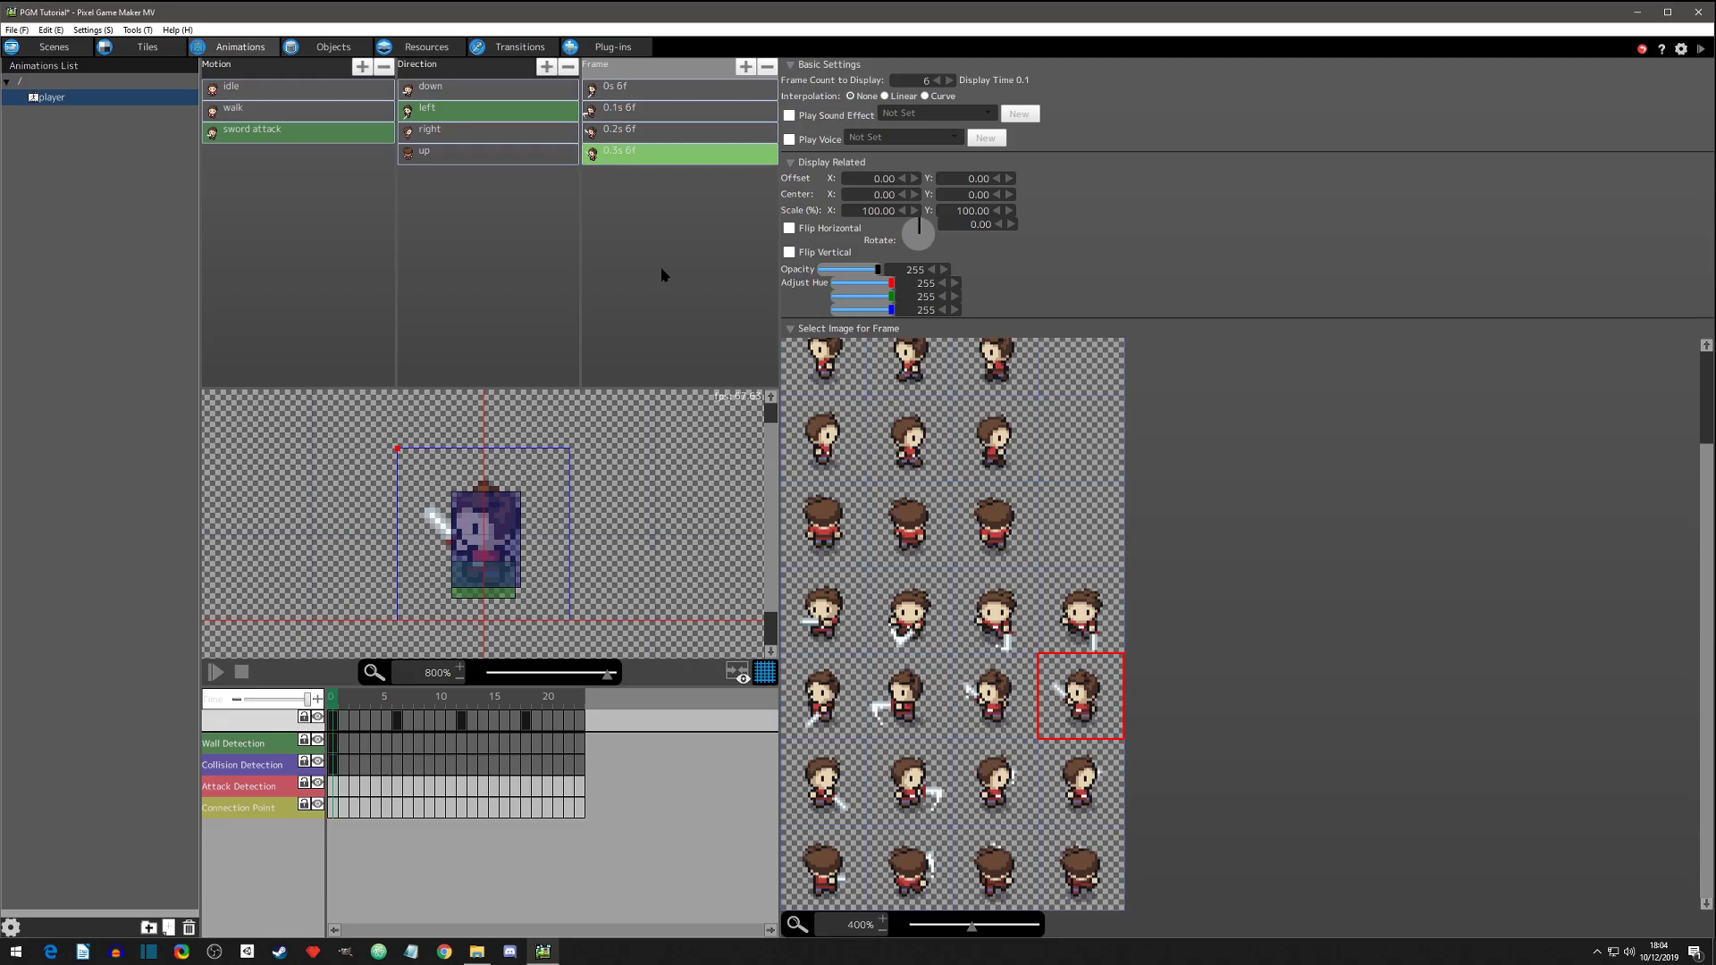
click(621, 114)
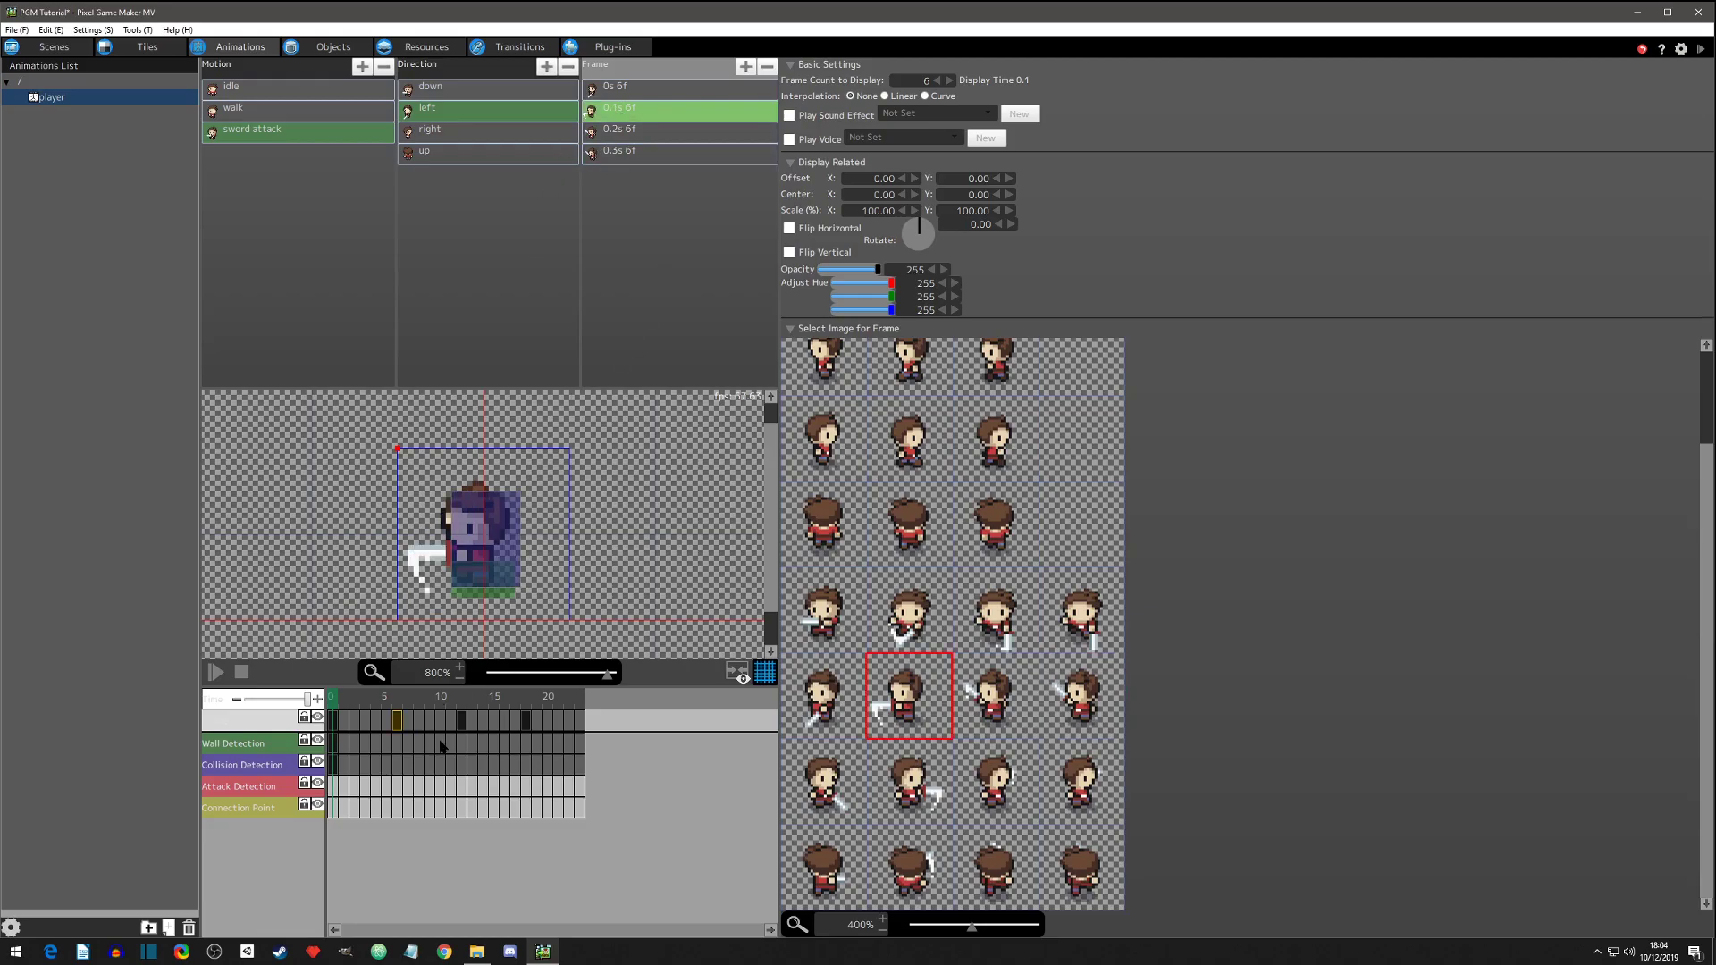
Key a frame-6 attack box on the left direction, sized 9×16 at 1, 6
click(398, 786)
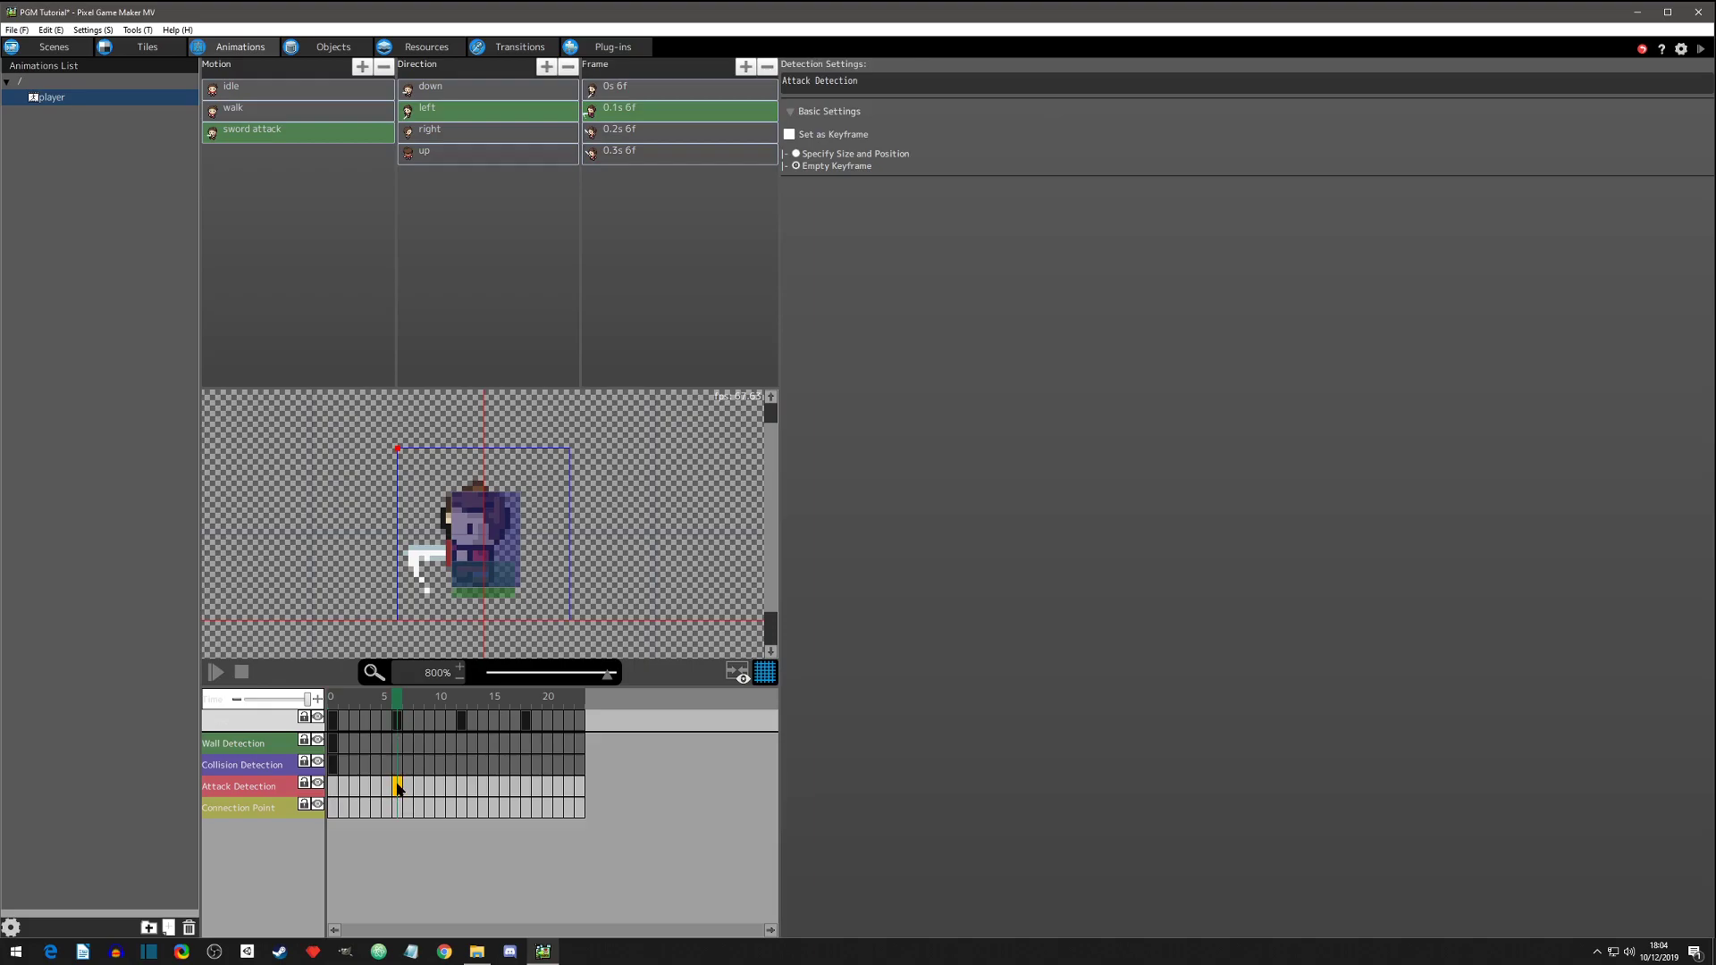
right_click(398, 787)
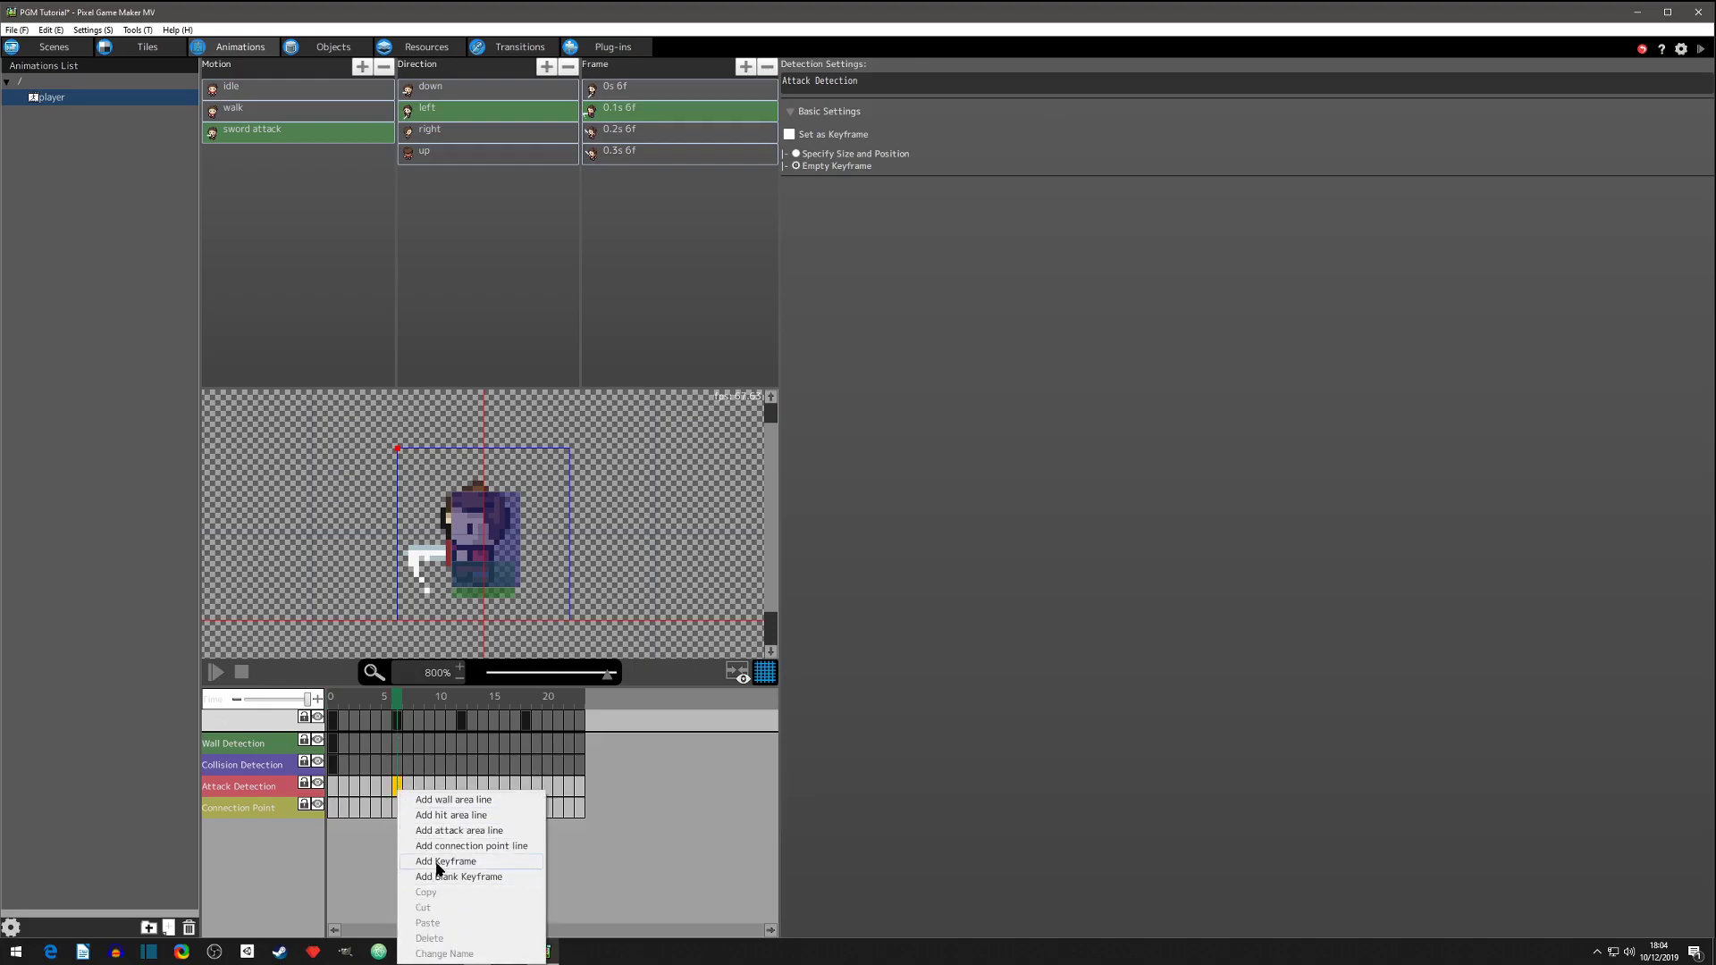
click(439, 863)
drag(570, 534, 446, 536)
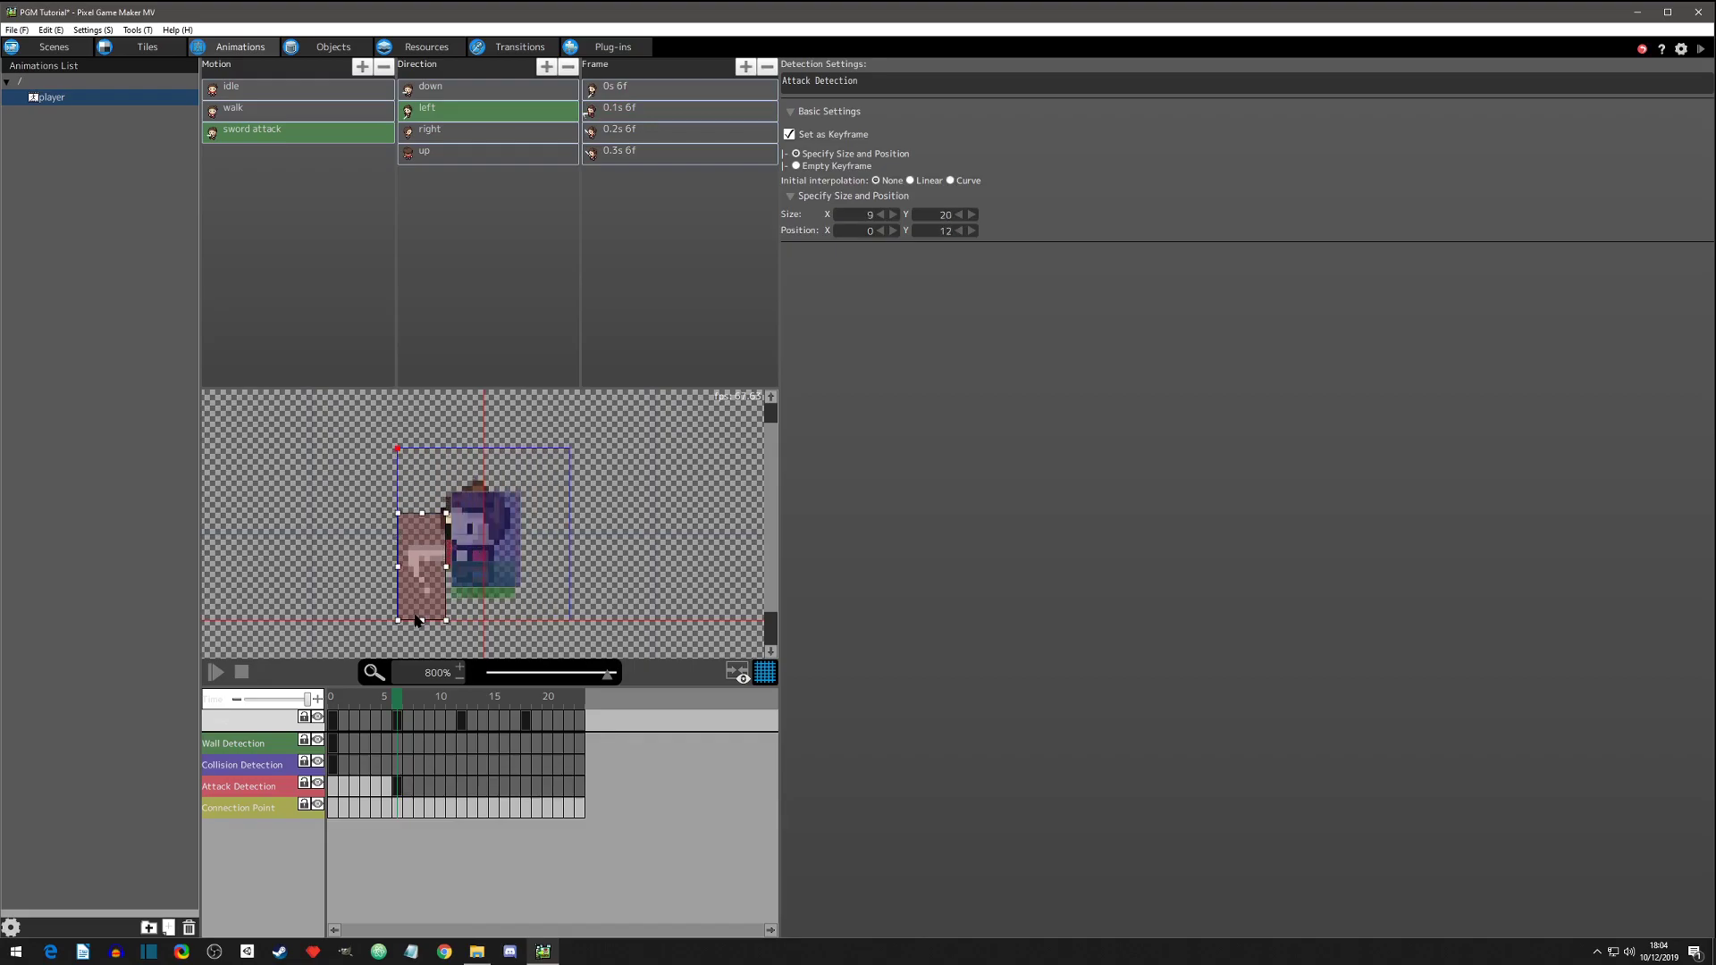
drag(422, 619, 421, 598)
drag(425, 534, 426, 544)
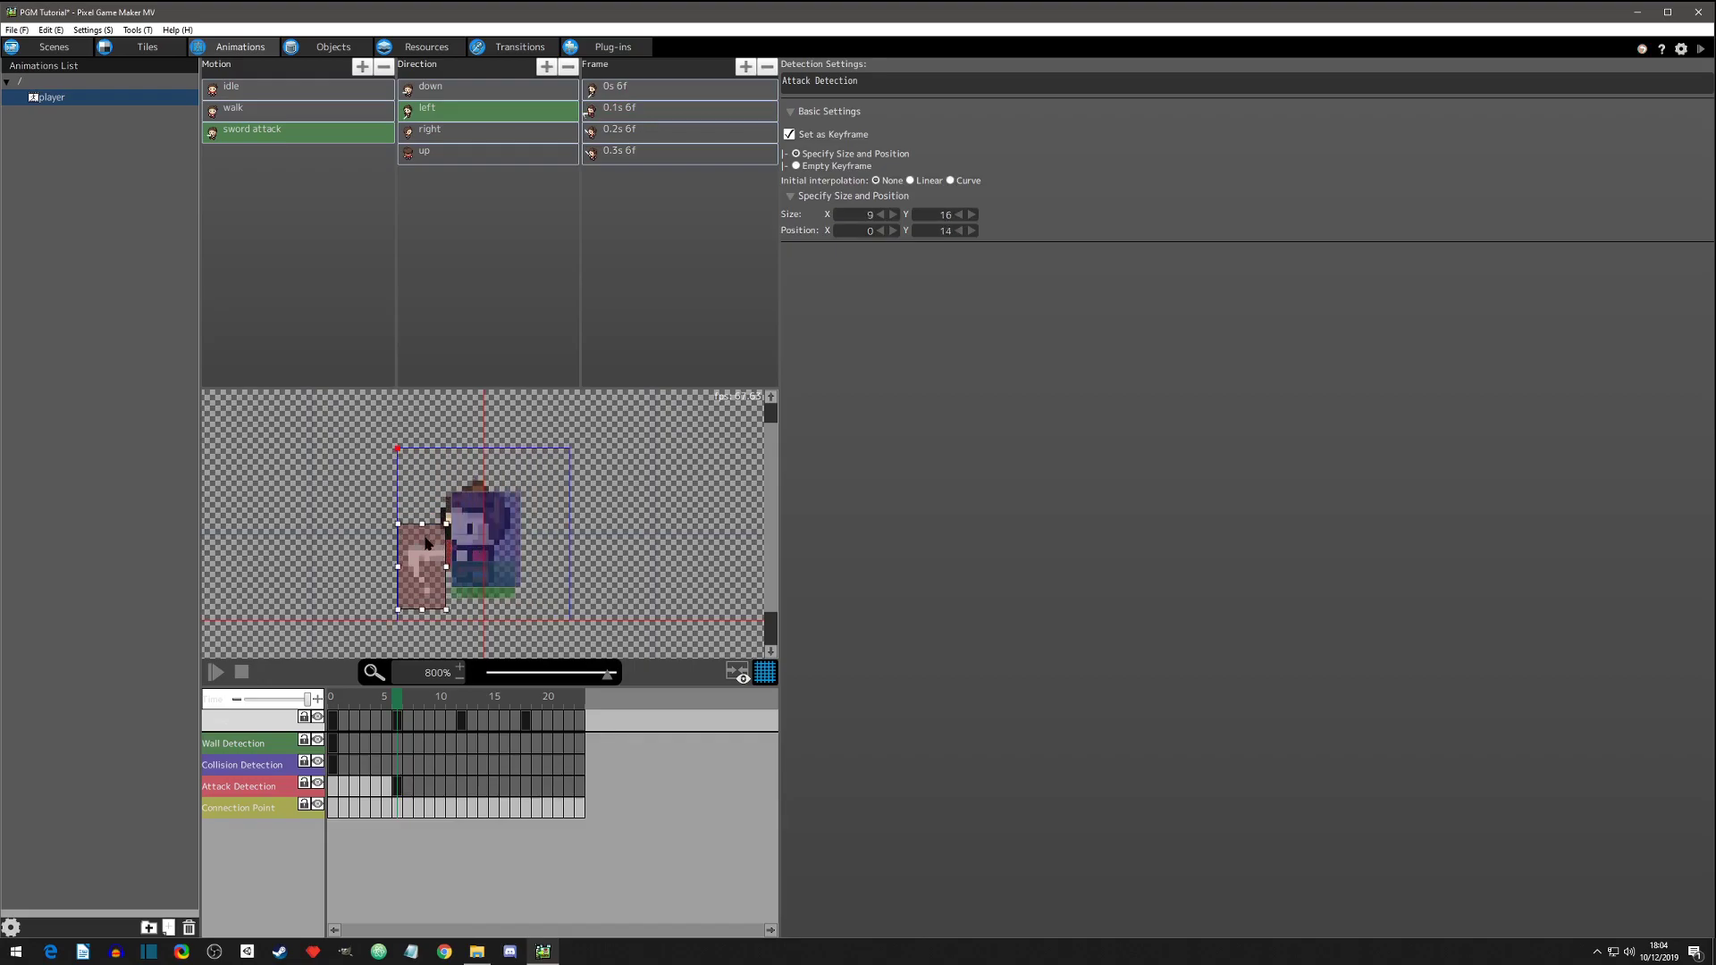
Key the attack box at frame 12, move it up toward the sword, and preview
click(464, 786)
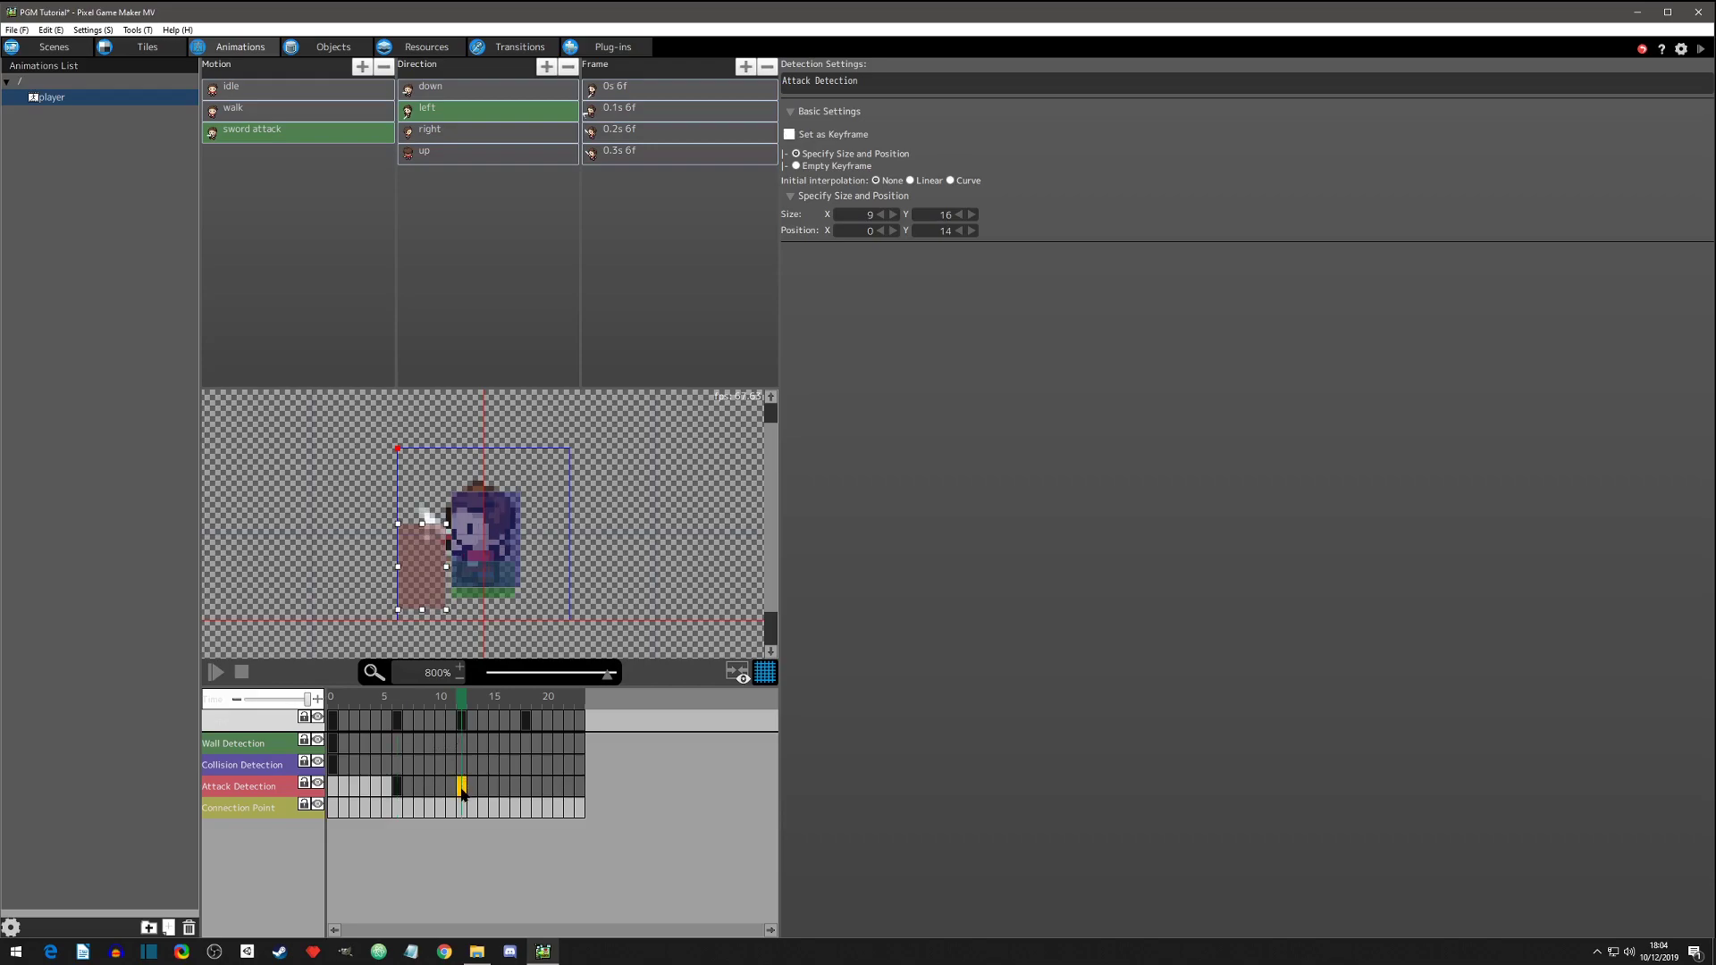
right_click(463, 787)
click(499, 861)
drag(423, 574, 430, 531)
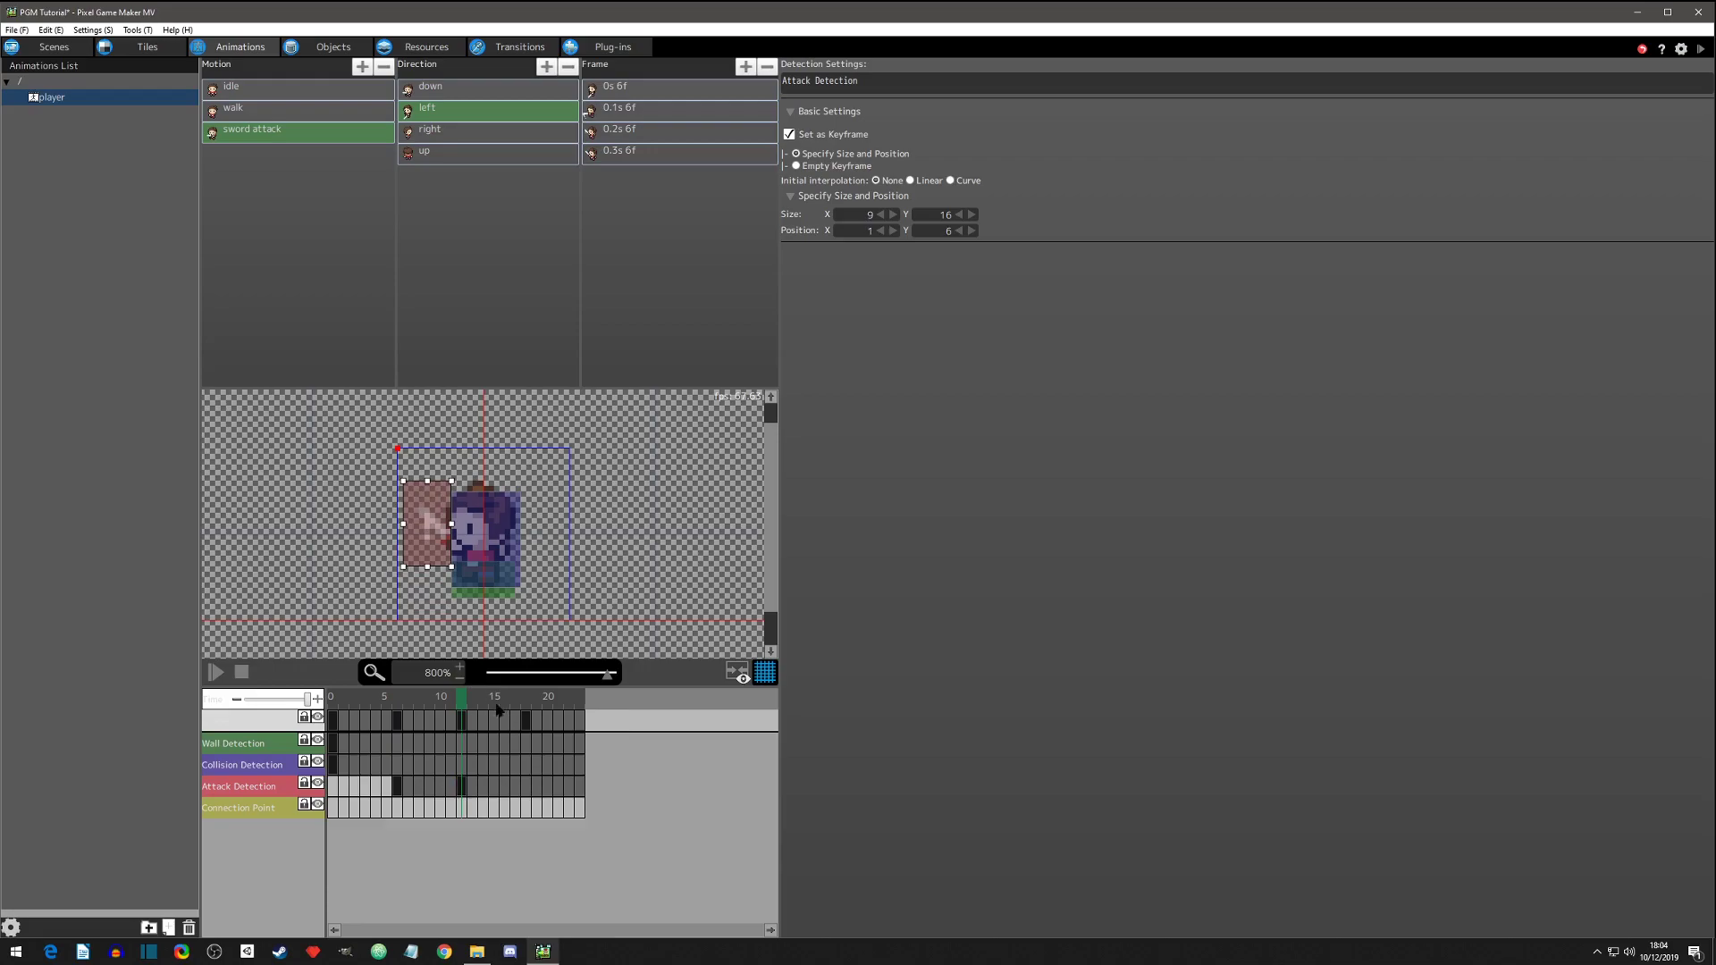
click(214, 676)
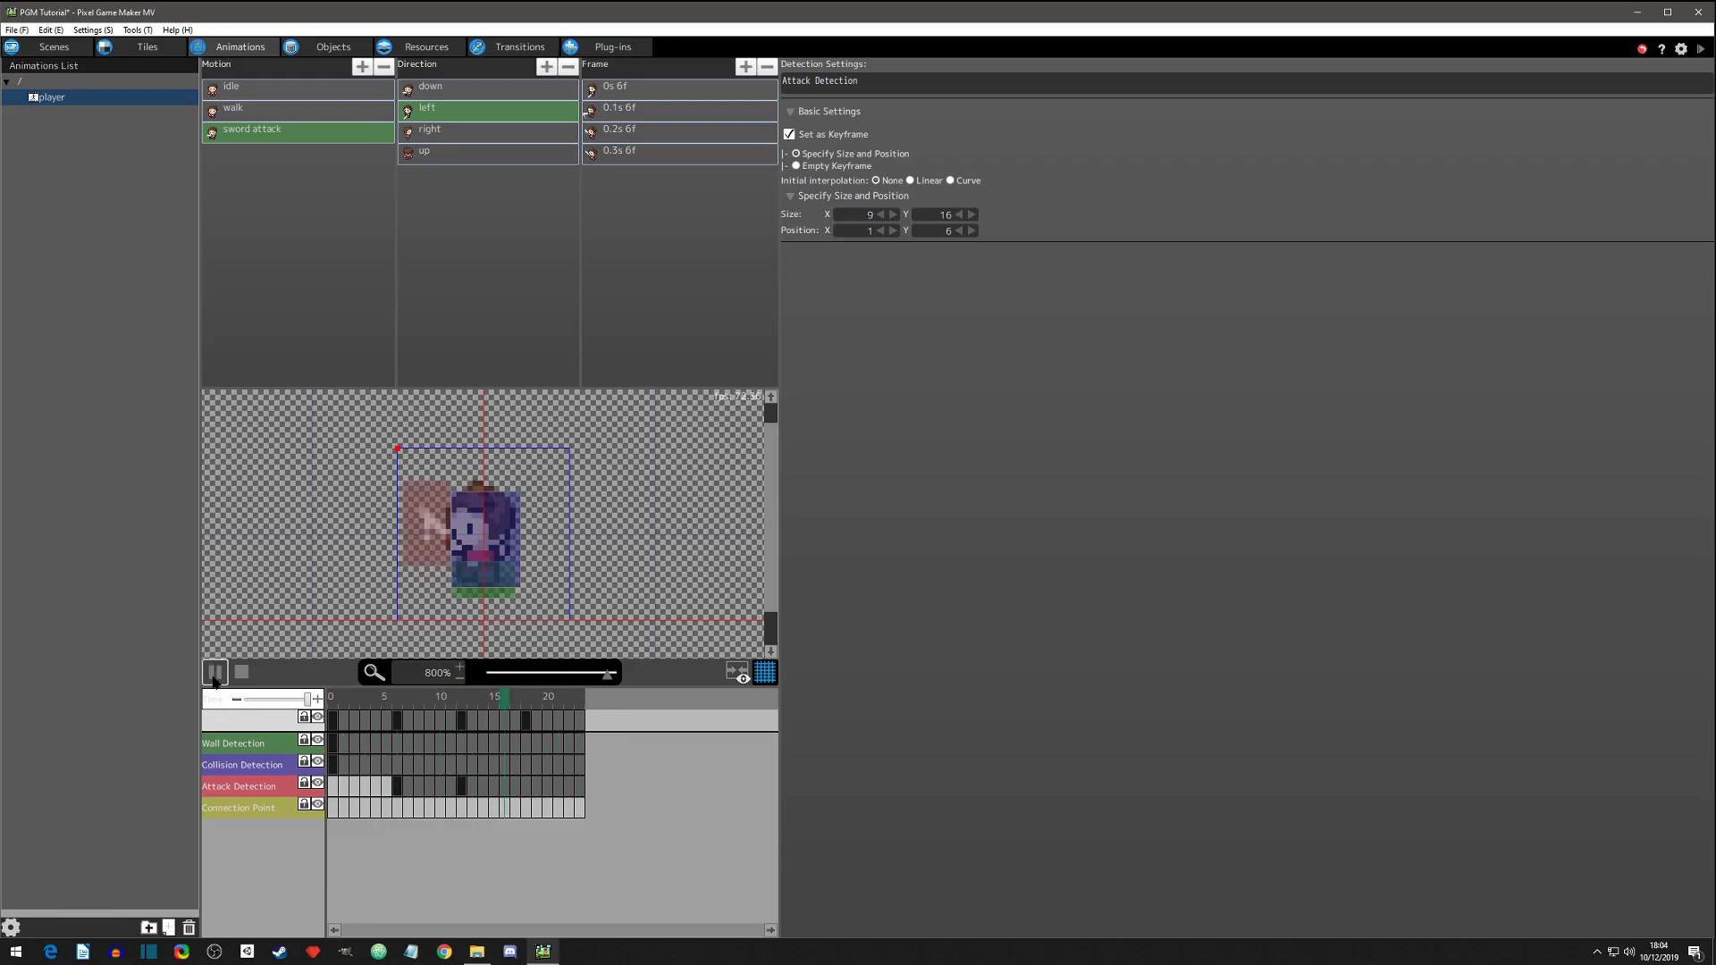
Give the right-facing attack's first frame the first swing sprite, shown for 6 frames
click(440, 131)
click(610, 93)
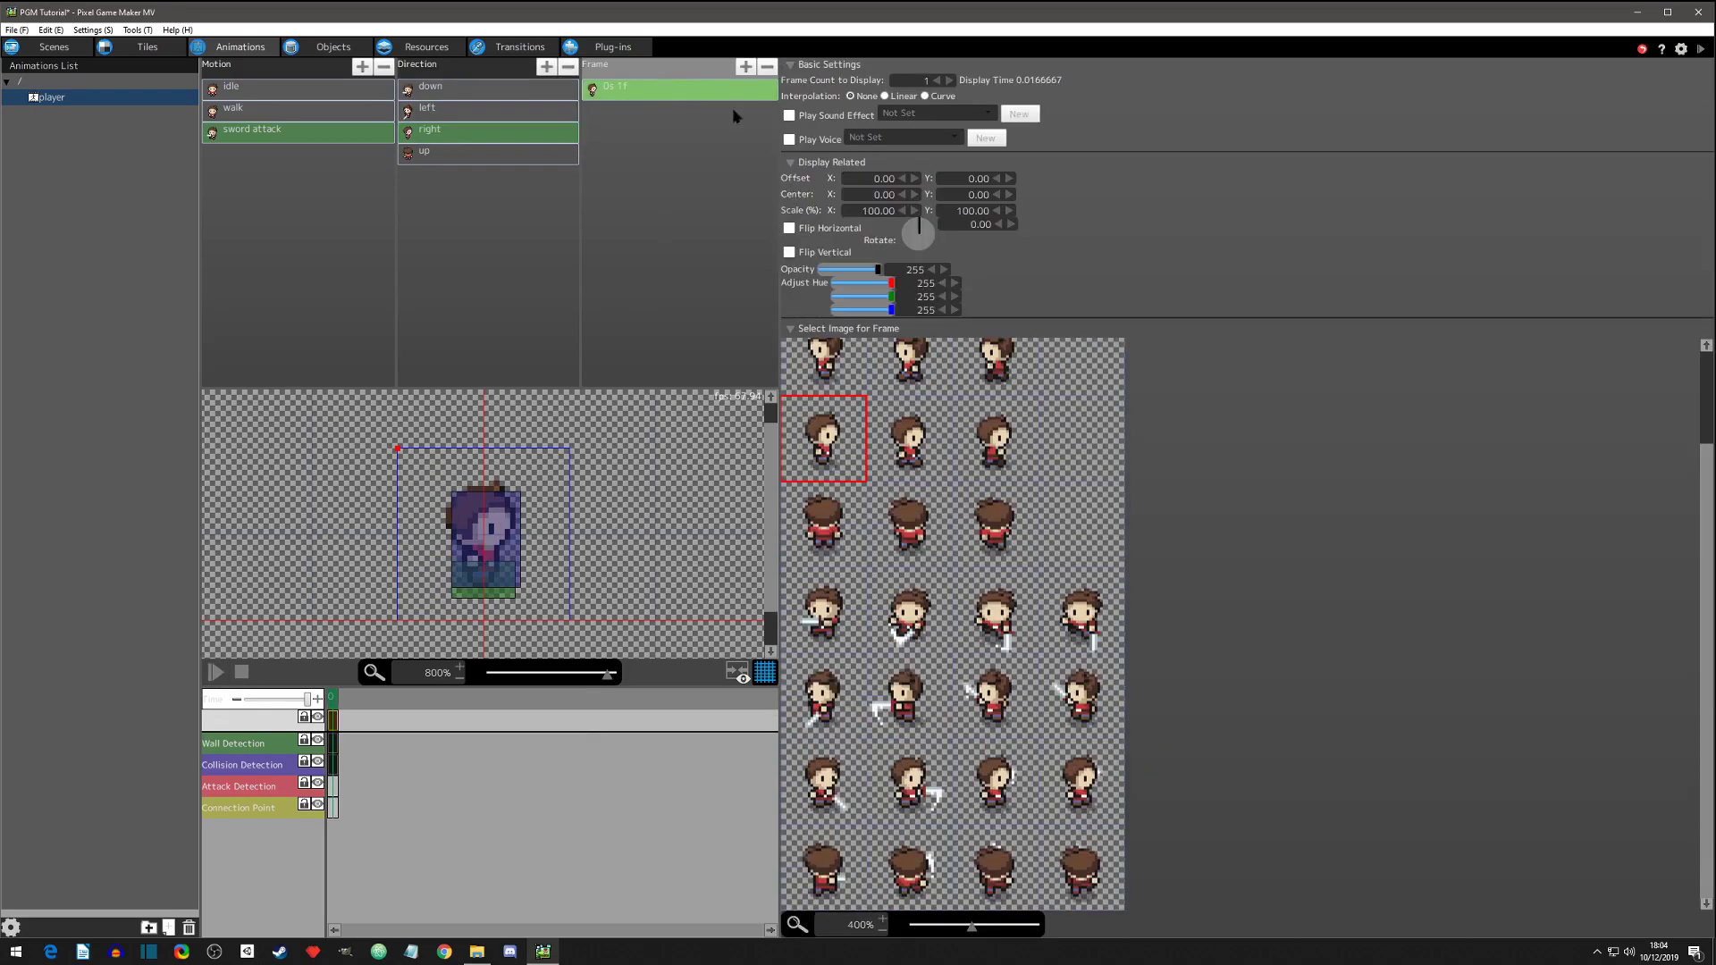
double_click(907, 82)
text(6)
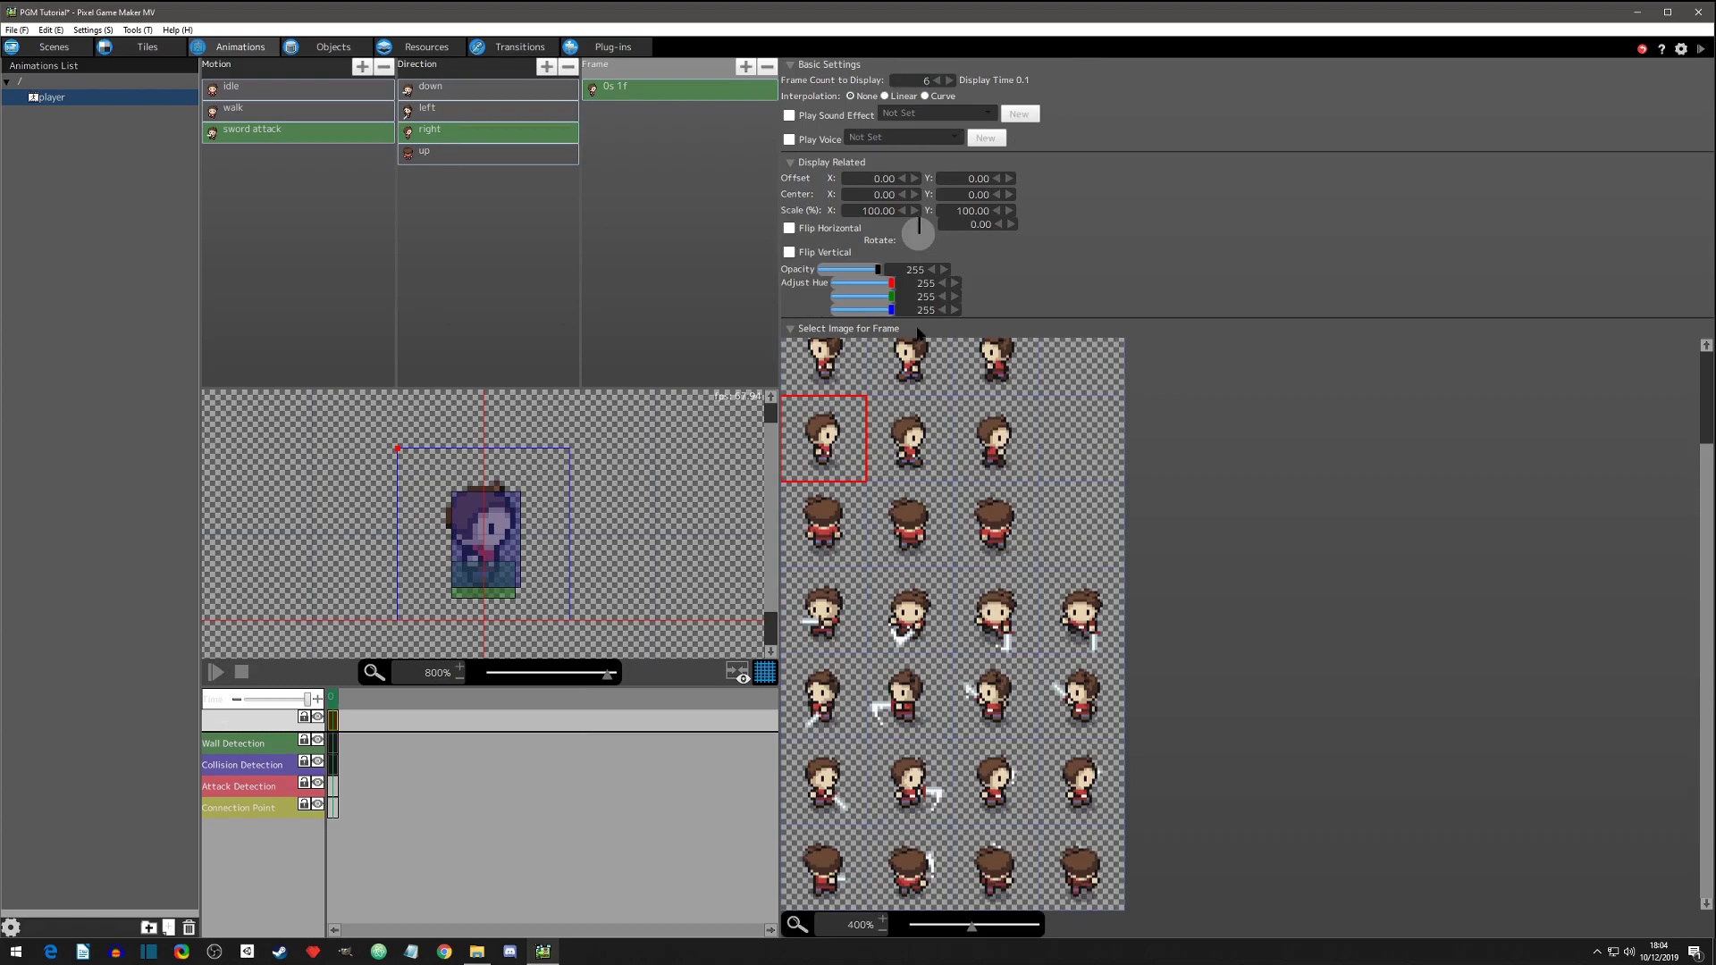
click(840, 785)
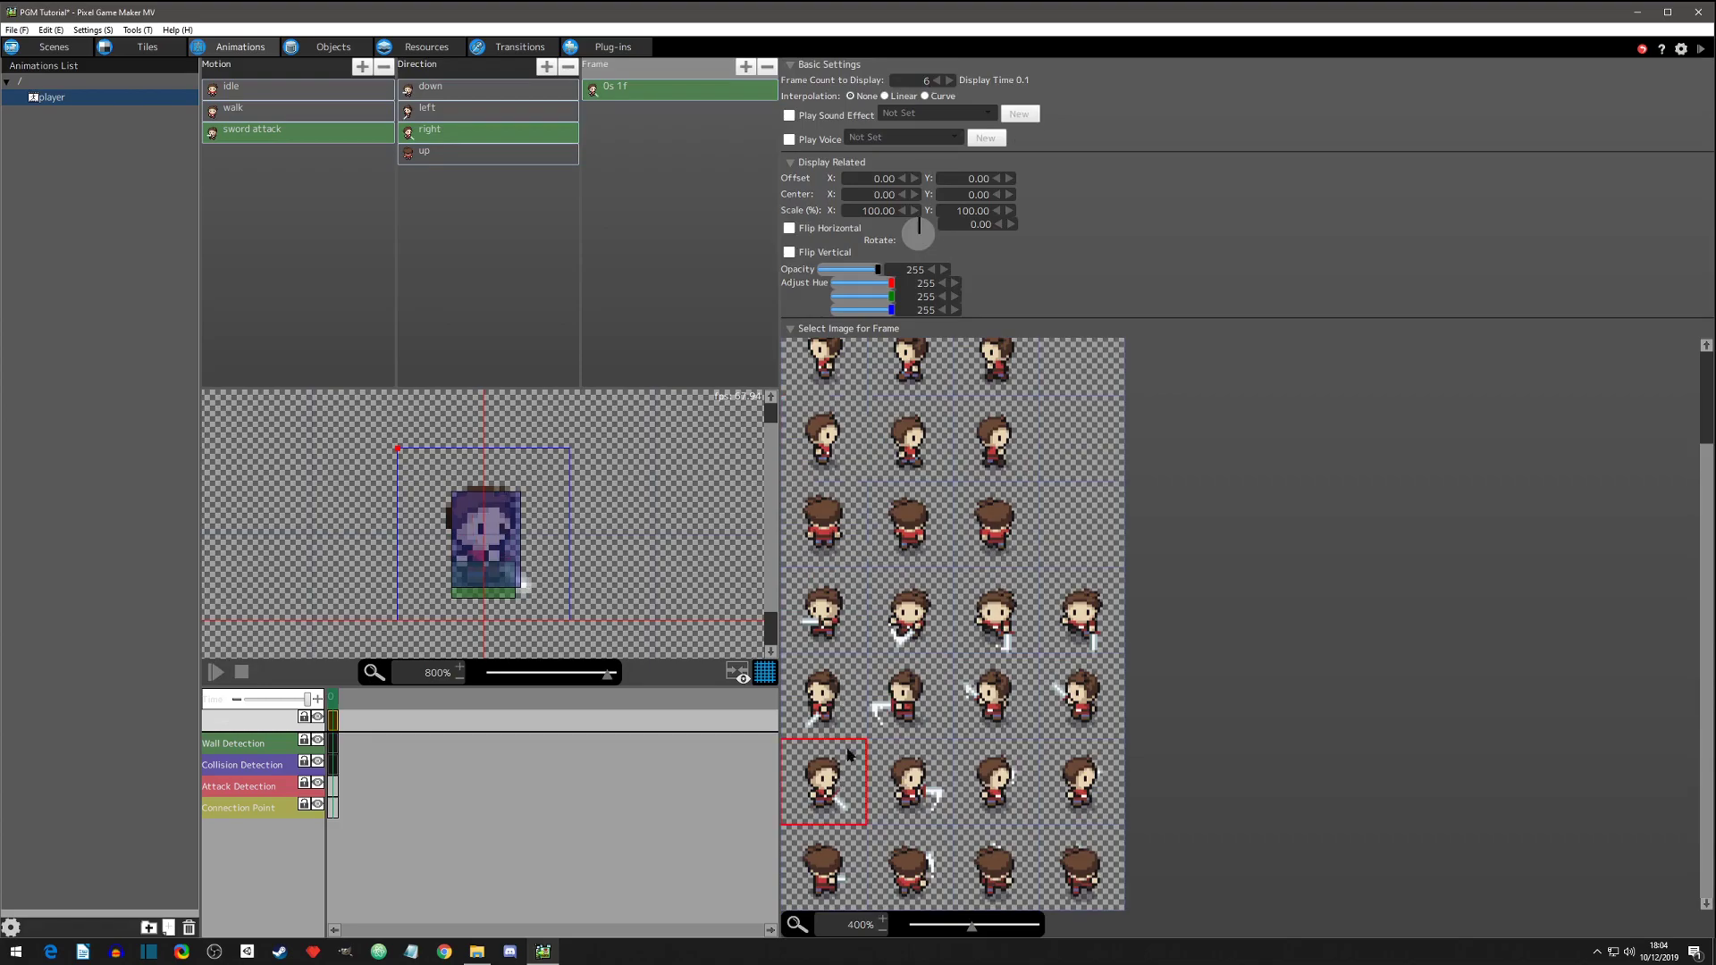
click(654, 97)
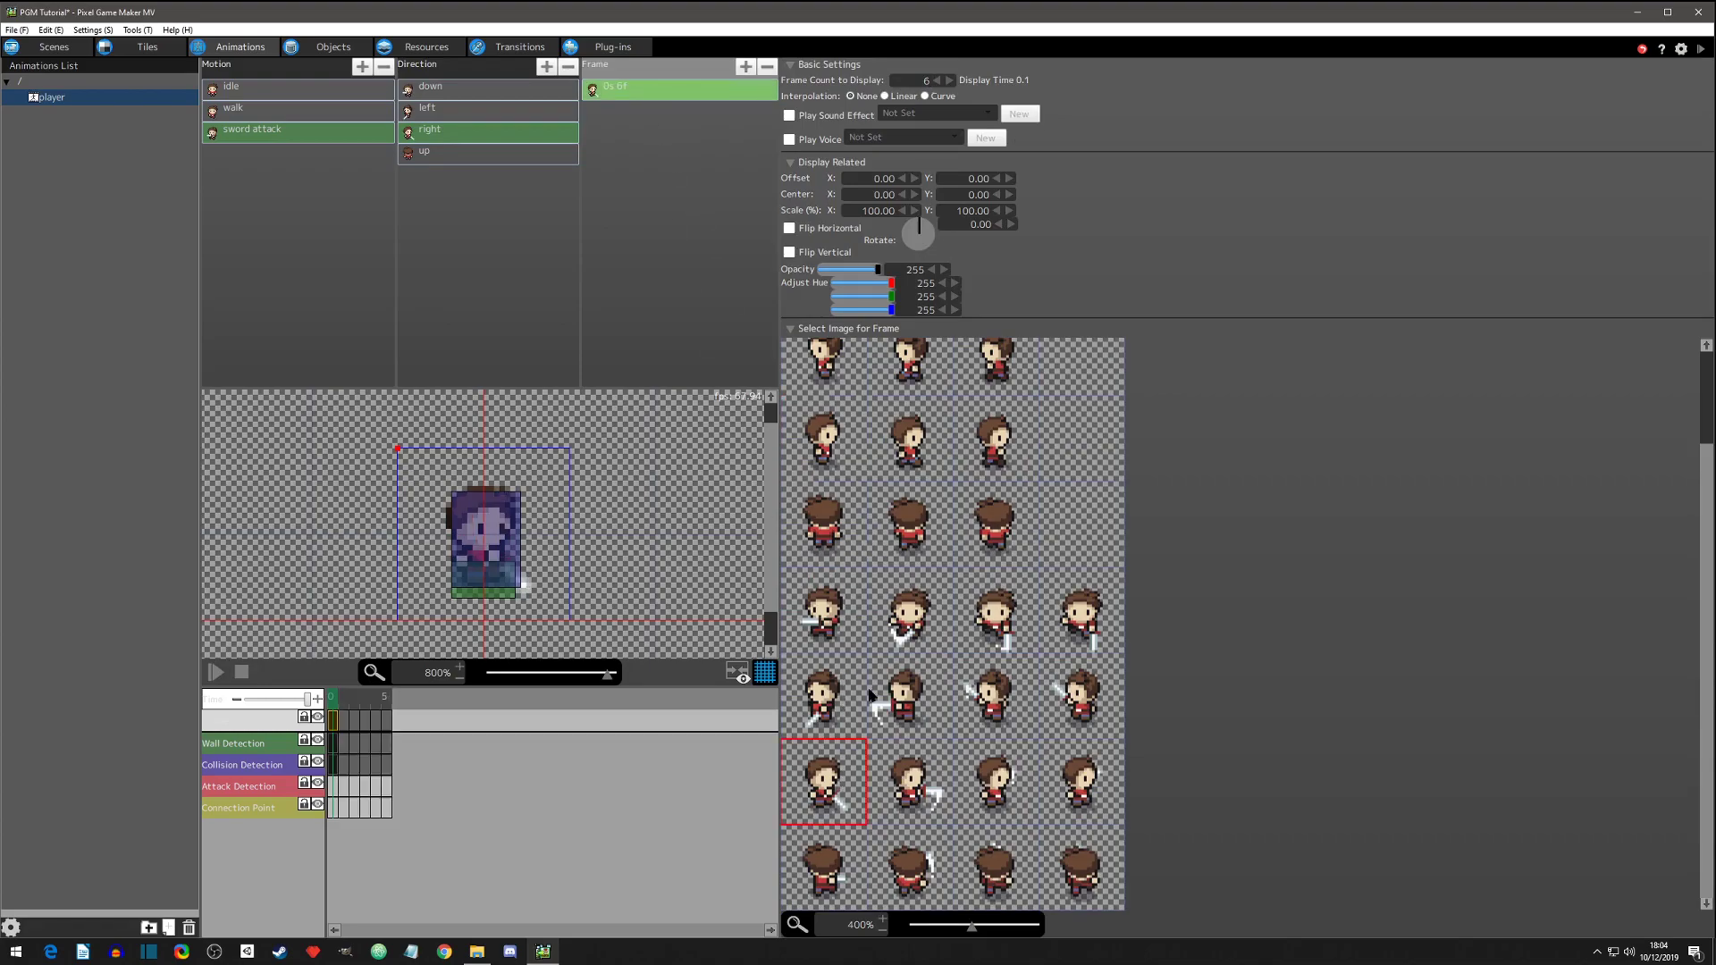
Add three more frames using the remaining right-facing sword-swing sprites
ctrl+click(909, 780)
ctrl+click(994, 786)
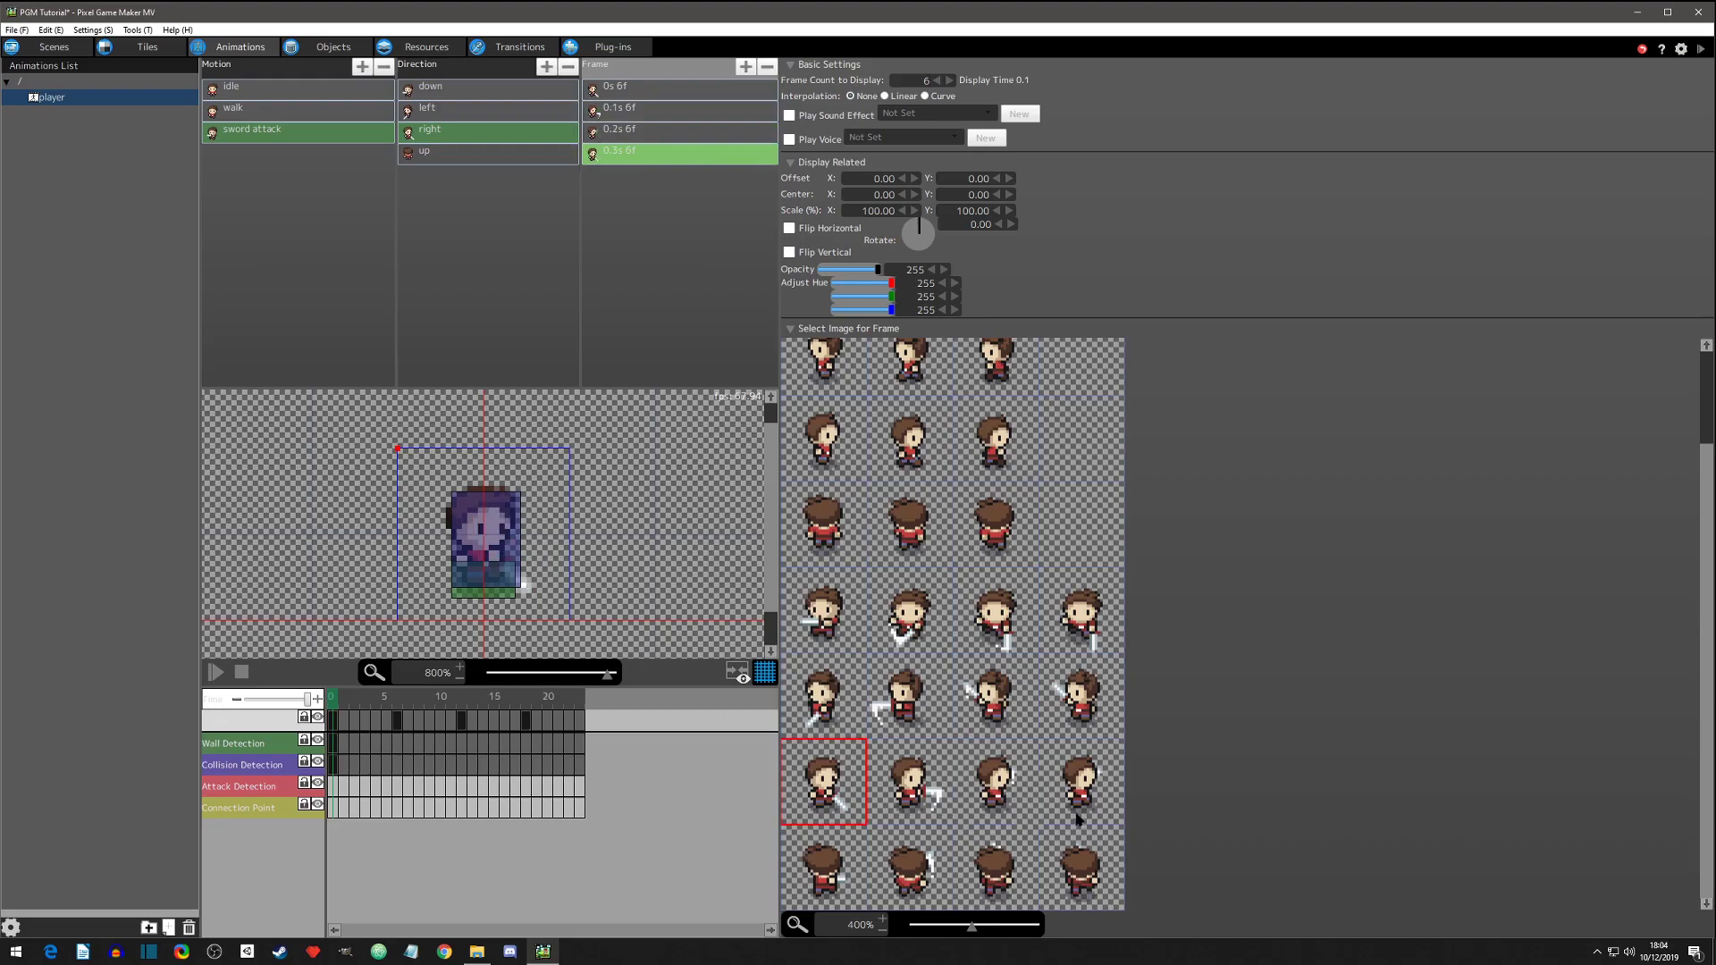
ctrl+click(1080, 787)
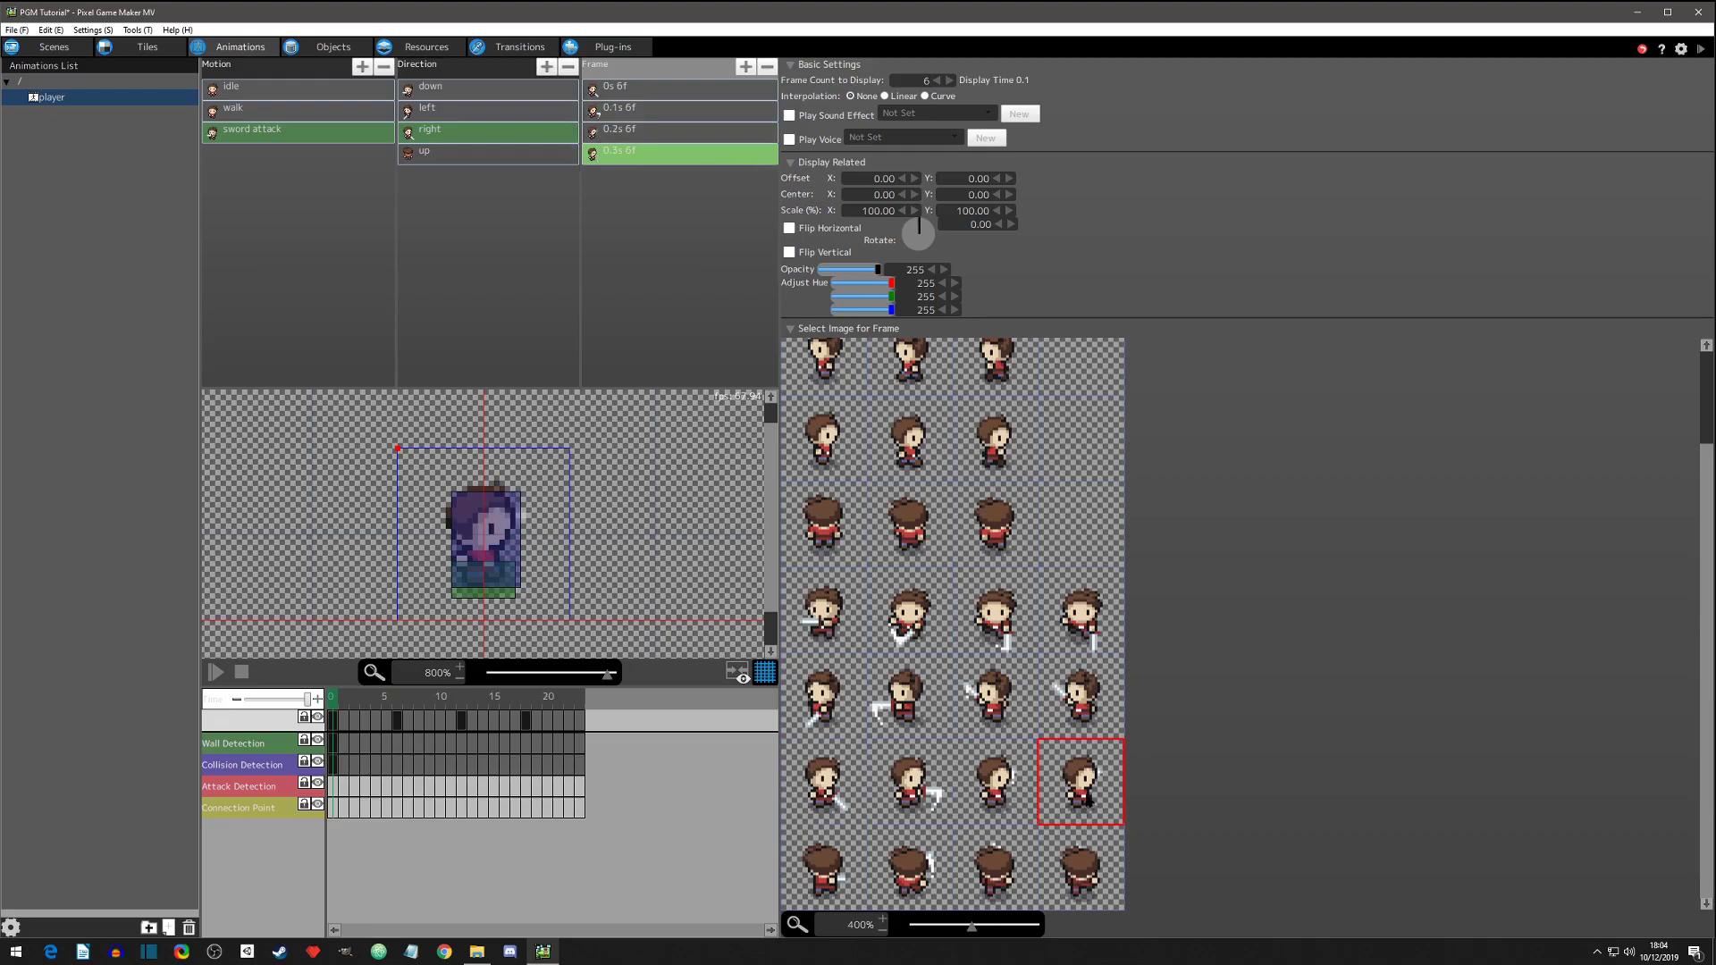
click(637, 109)
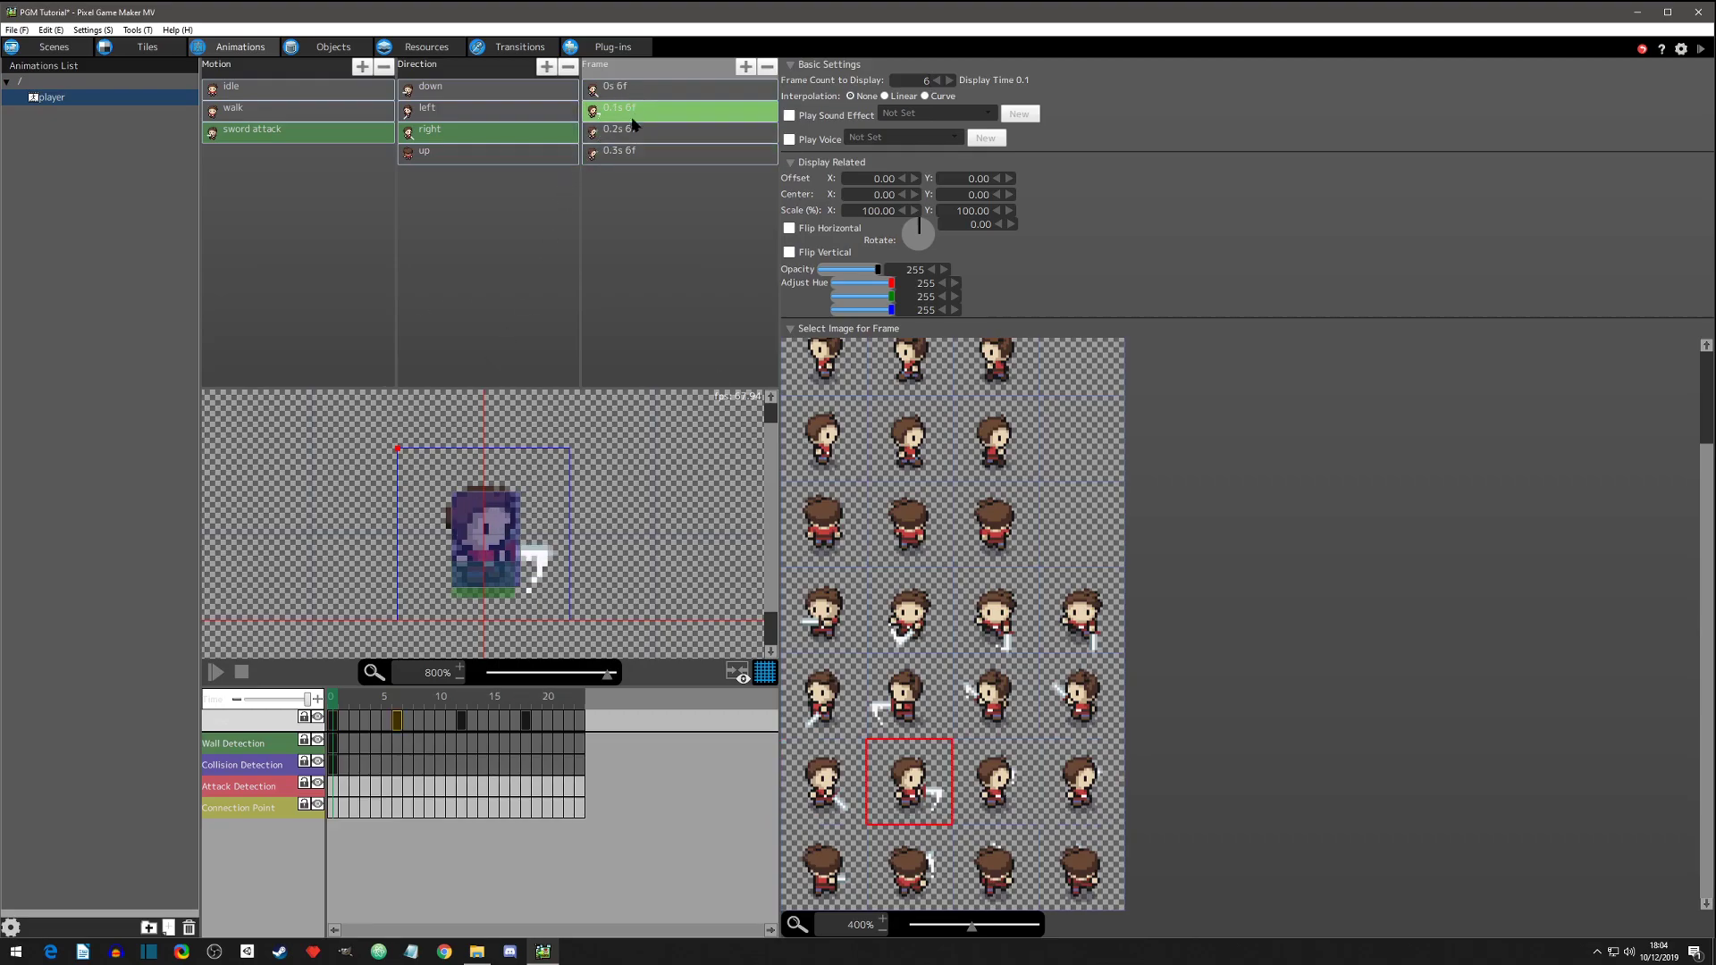
click(398, 788)
Add a frame-7 attack-area keyframe and shrink the box to 13×16 over the sword
right_click(399, 790)
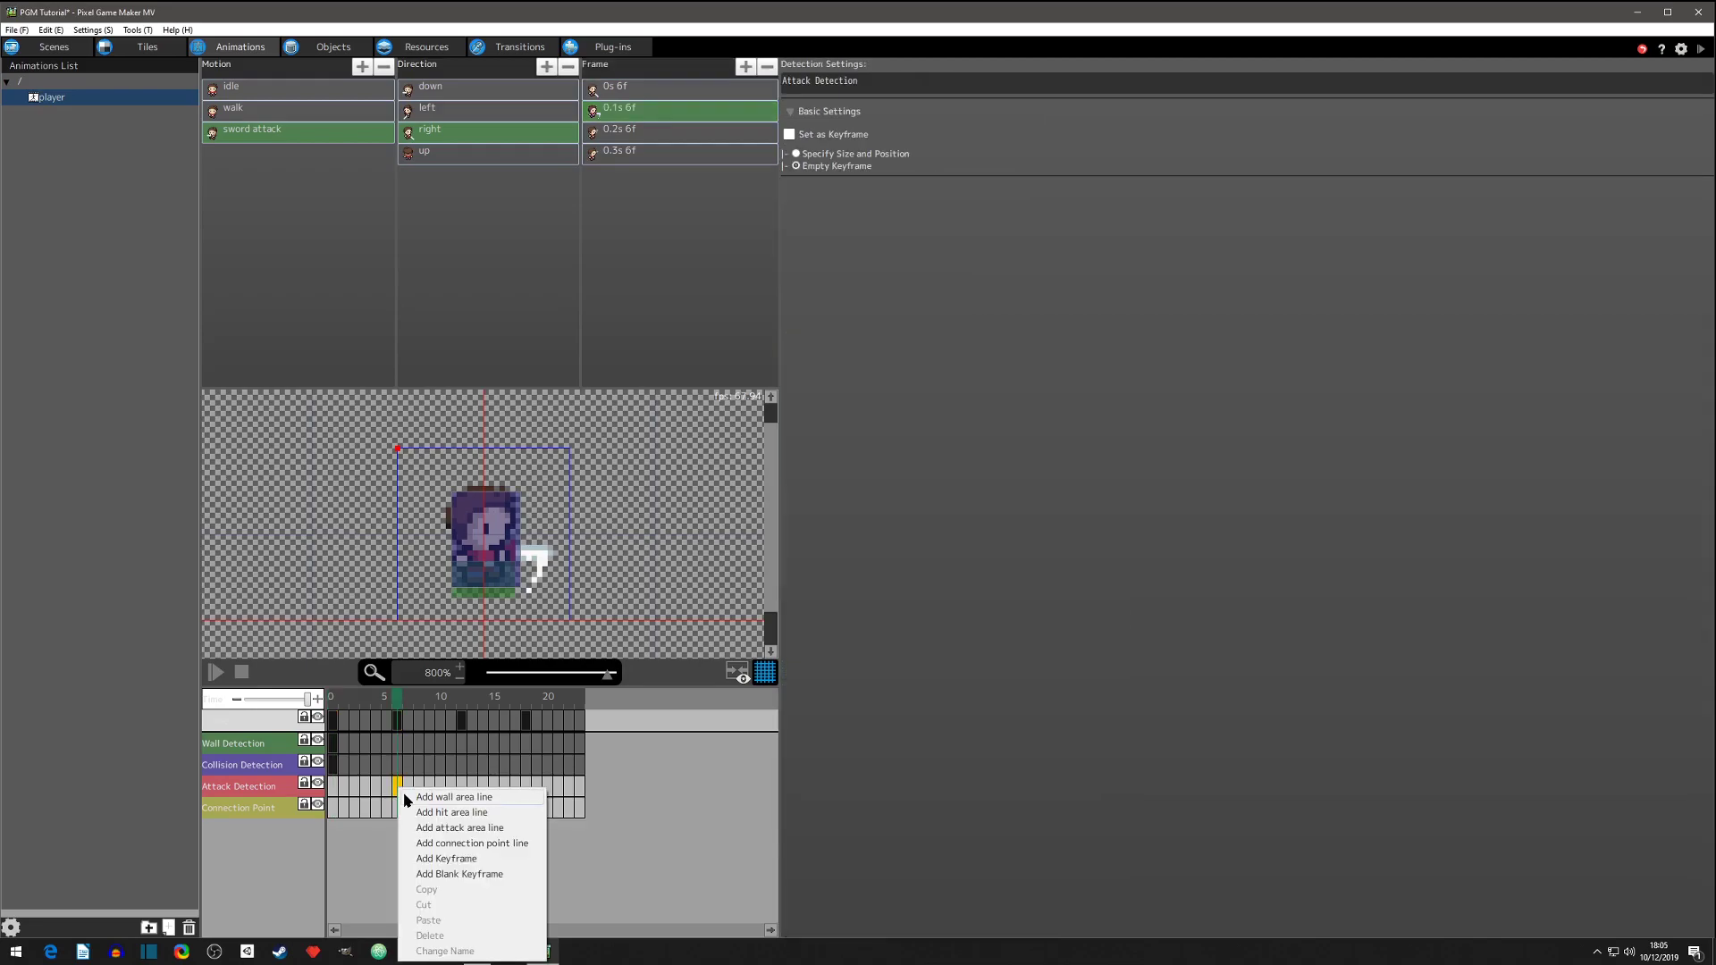
click(438, 860)
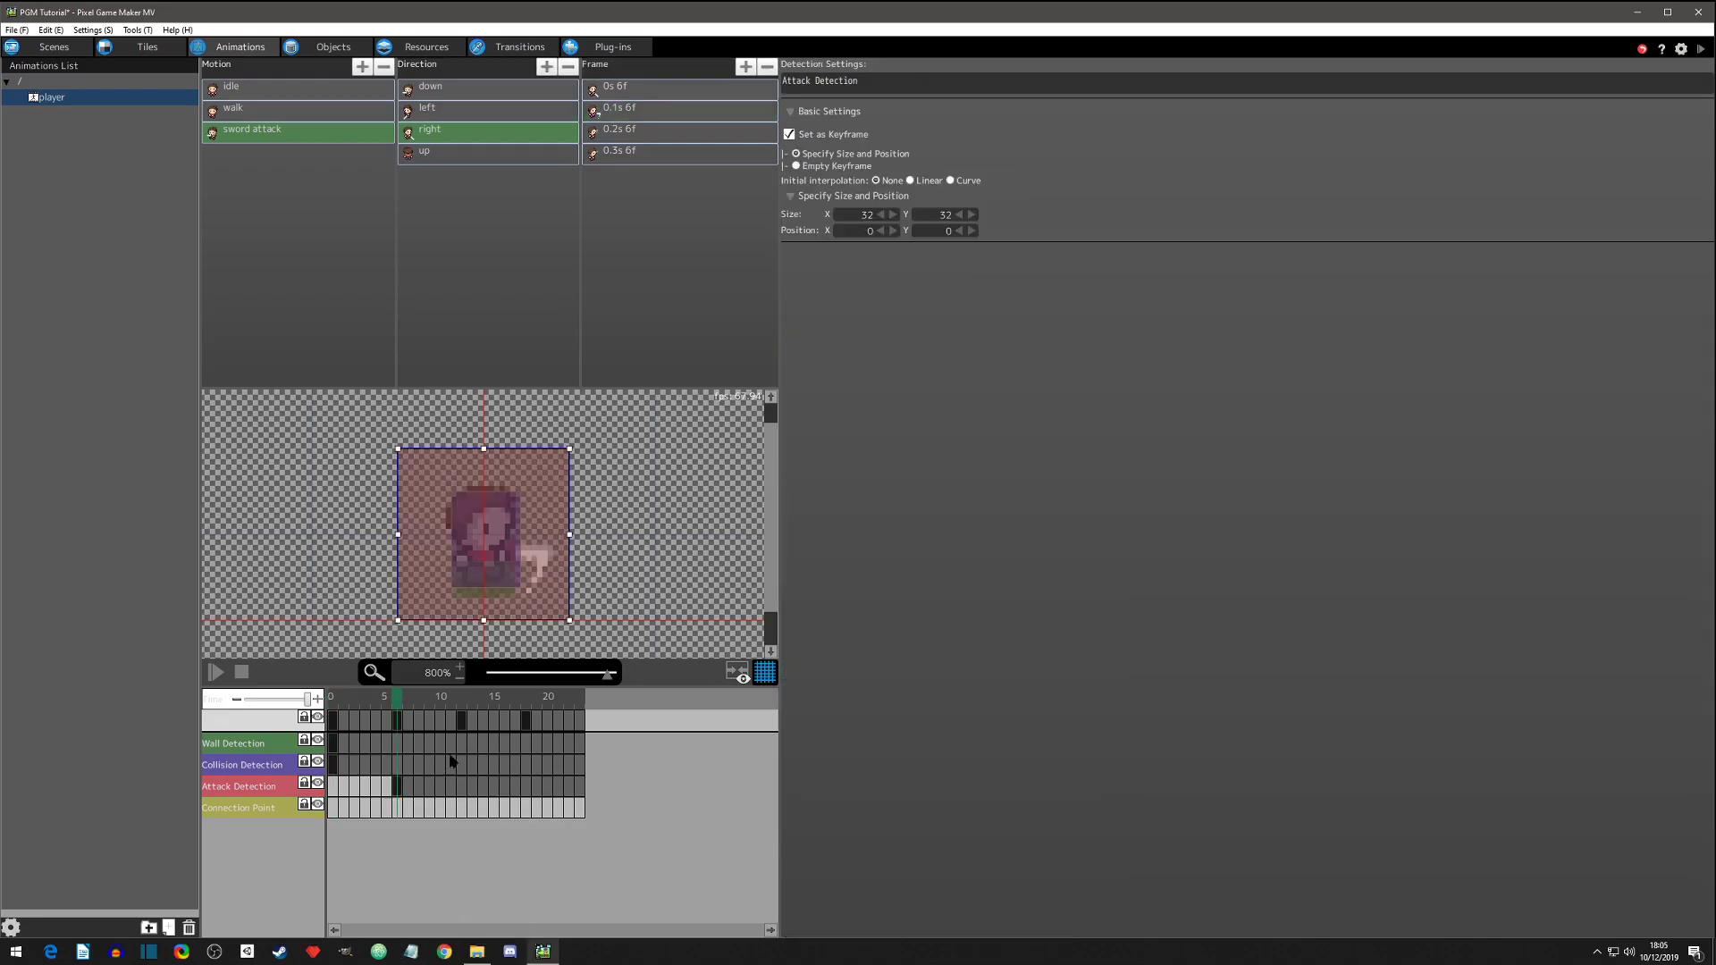
drag(399, 537, 499, 538)
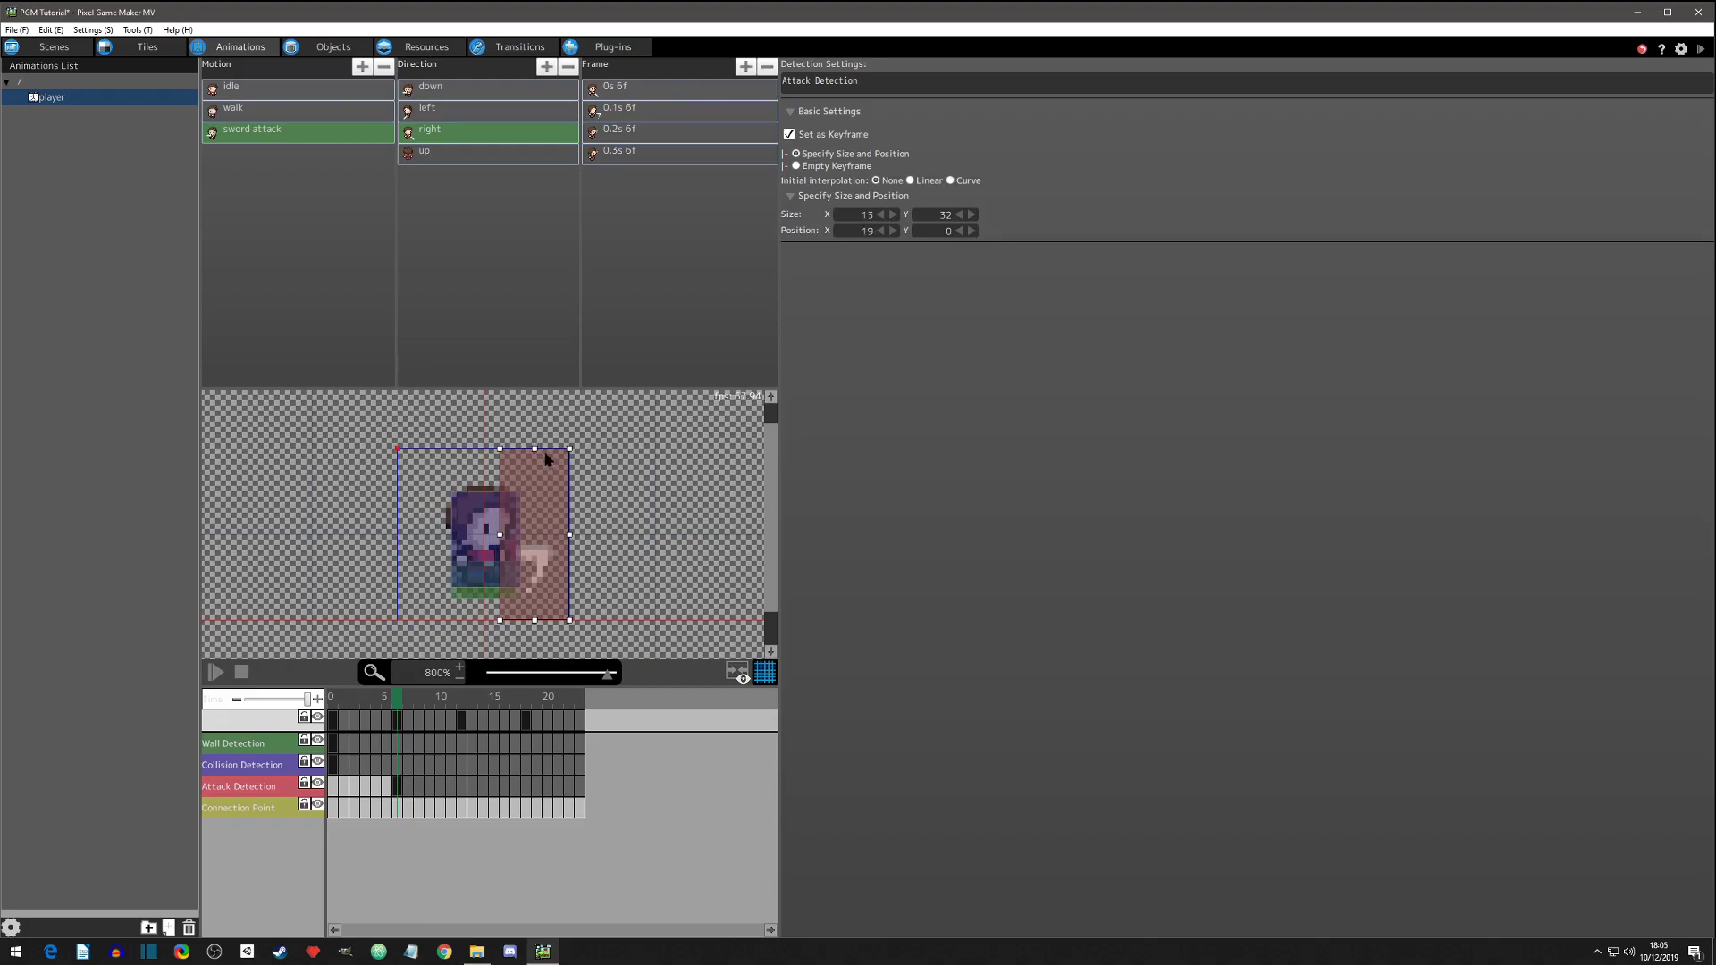
drag(533, 450, 536, 525)
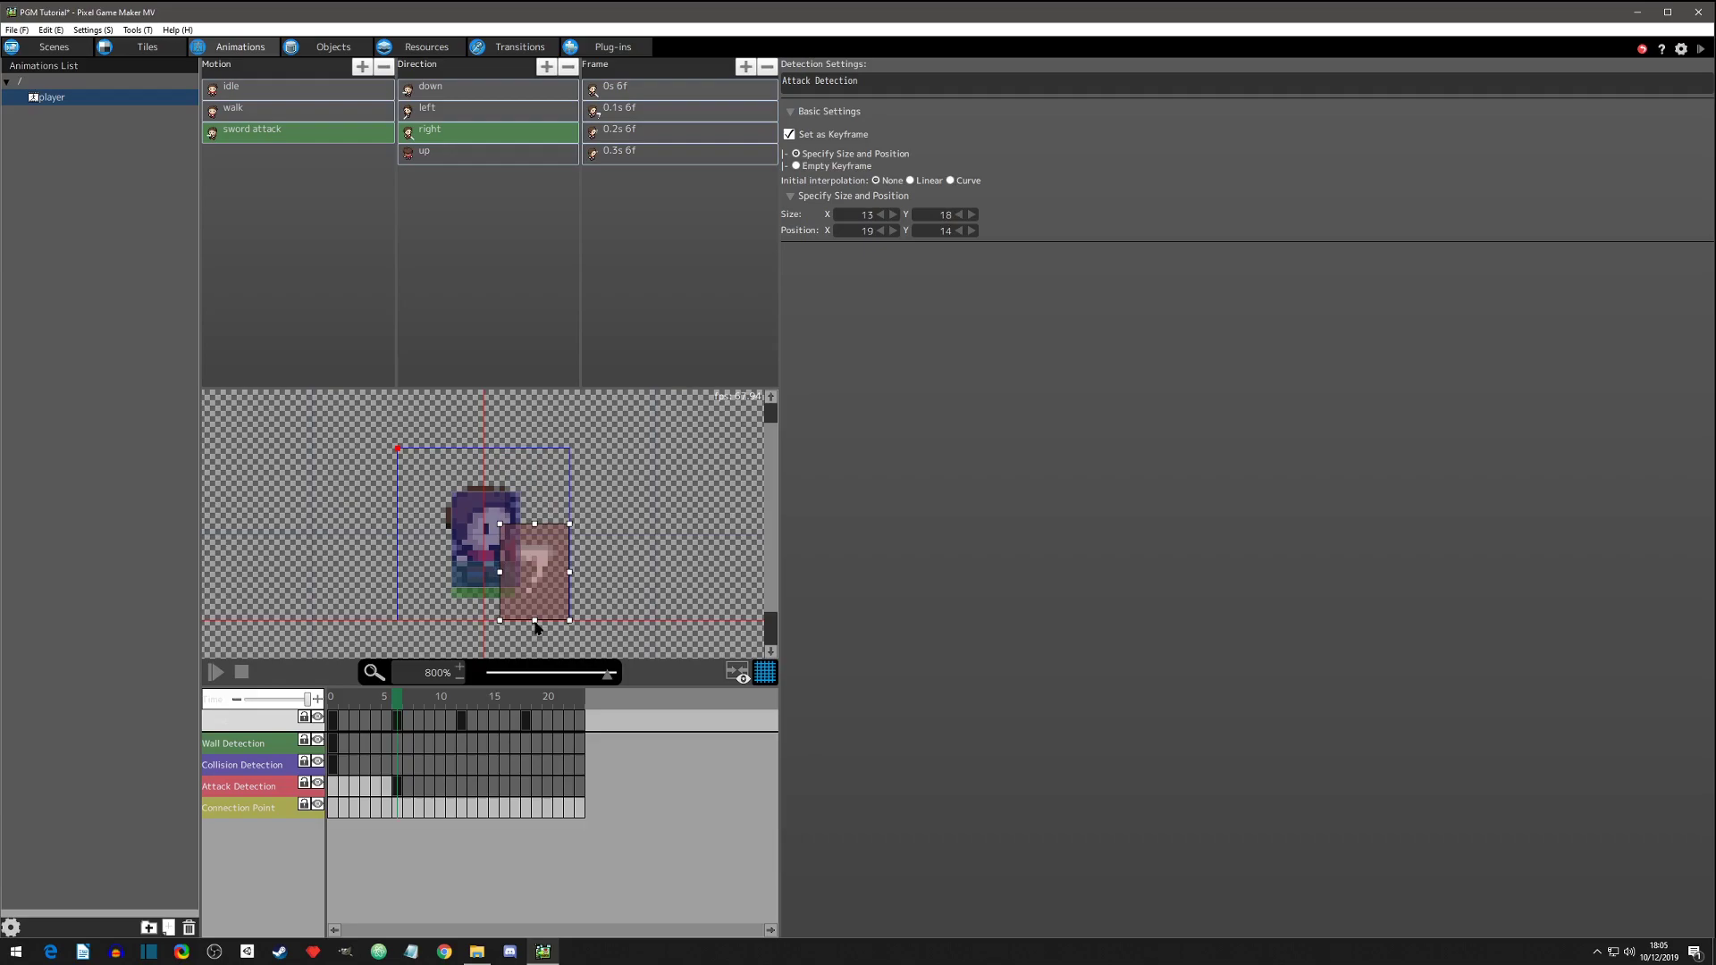
drag(535, 620, 534, 610)
Add a frame-12 attack-area keyframe with the box raised to follow the sword, then preview
click(463, 787)
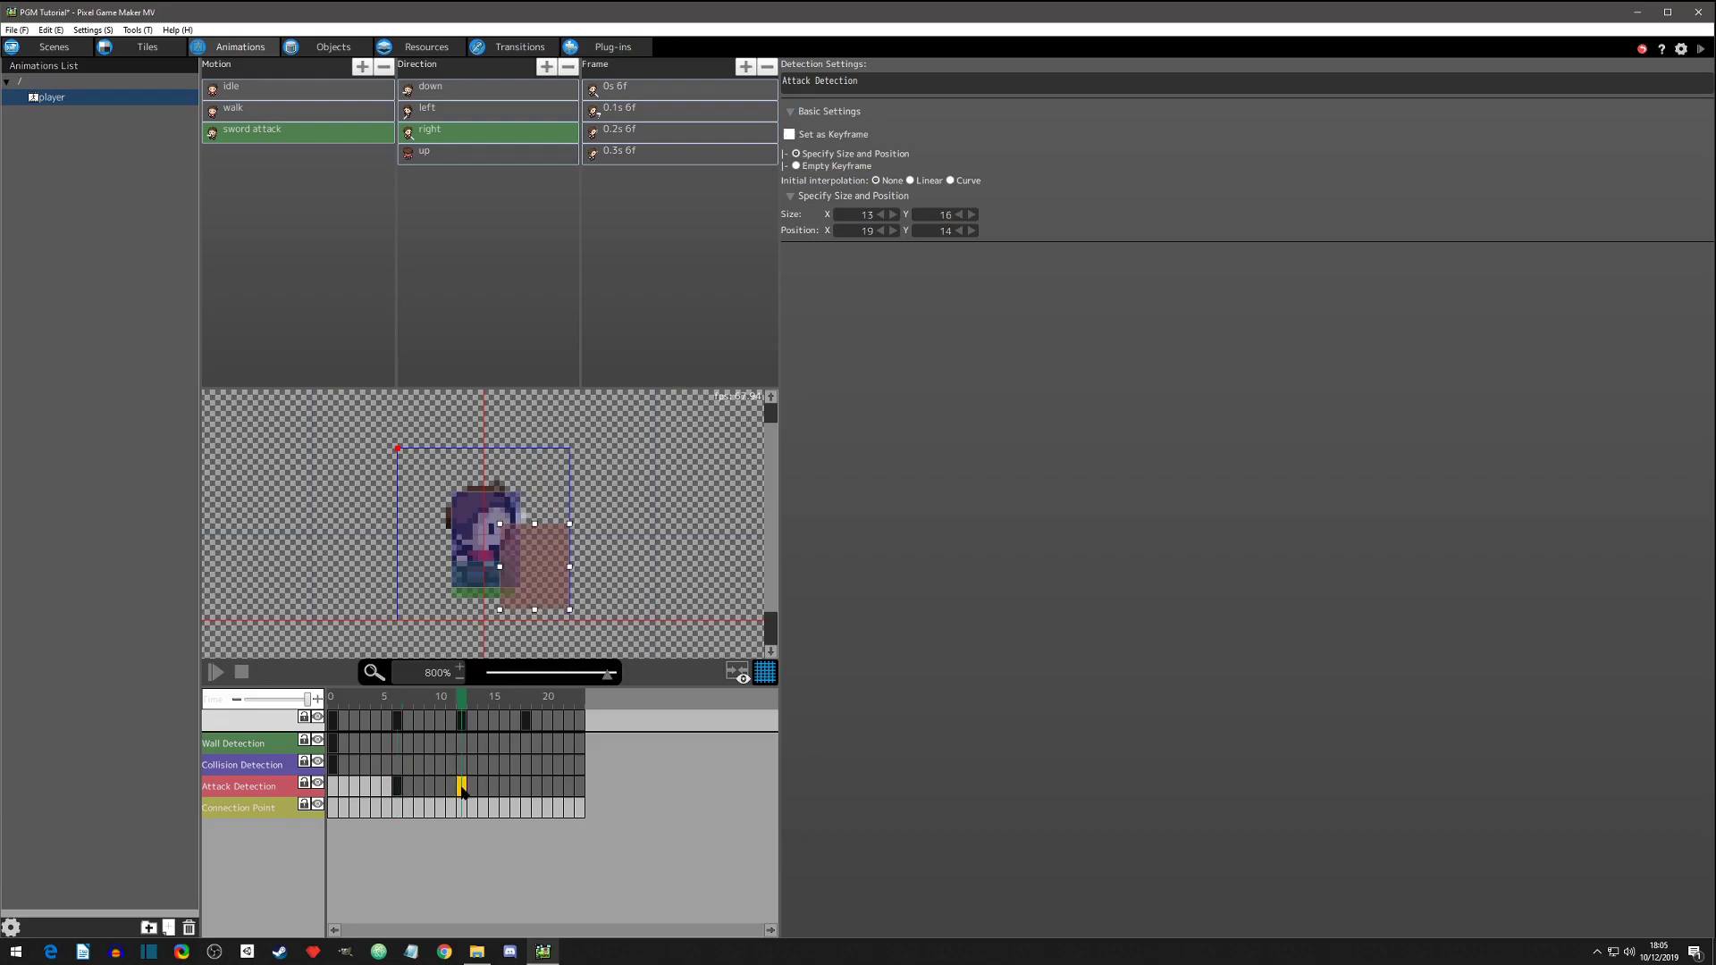
right_click(462, 787)
click(505, 856)
mouse_move(529, 570)
mouse_down()
mouse_move(522, 507)
mouse_move(529, 547)
mouse_up()
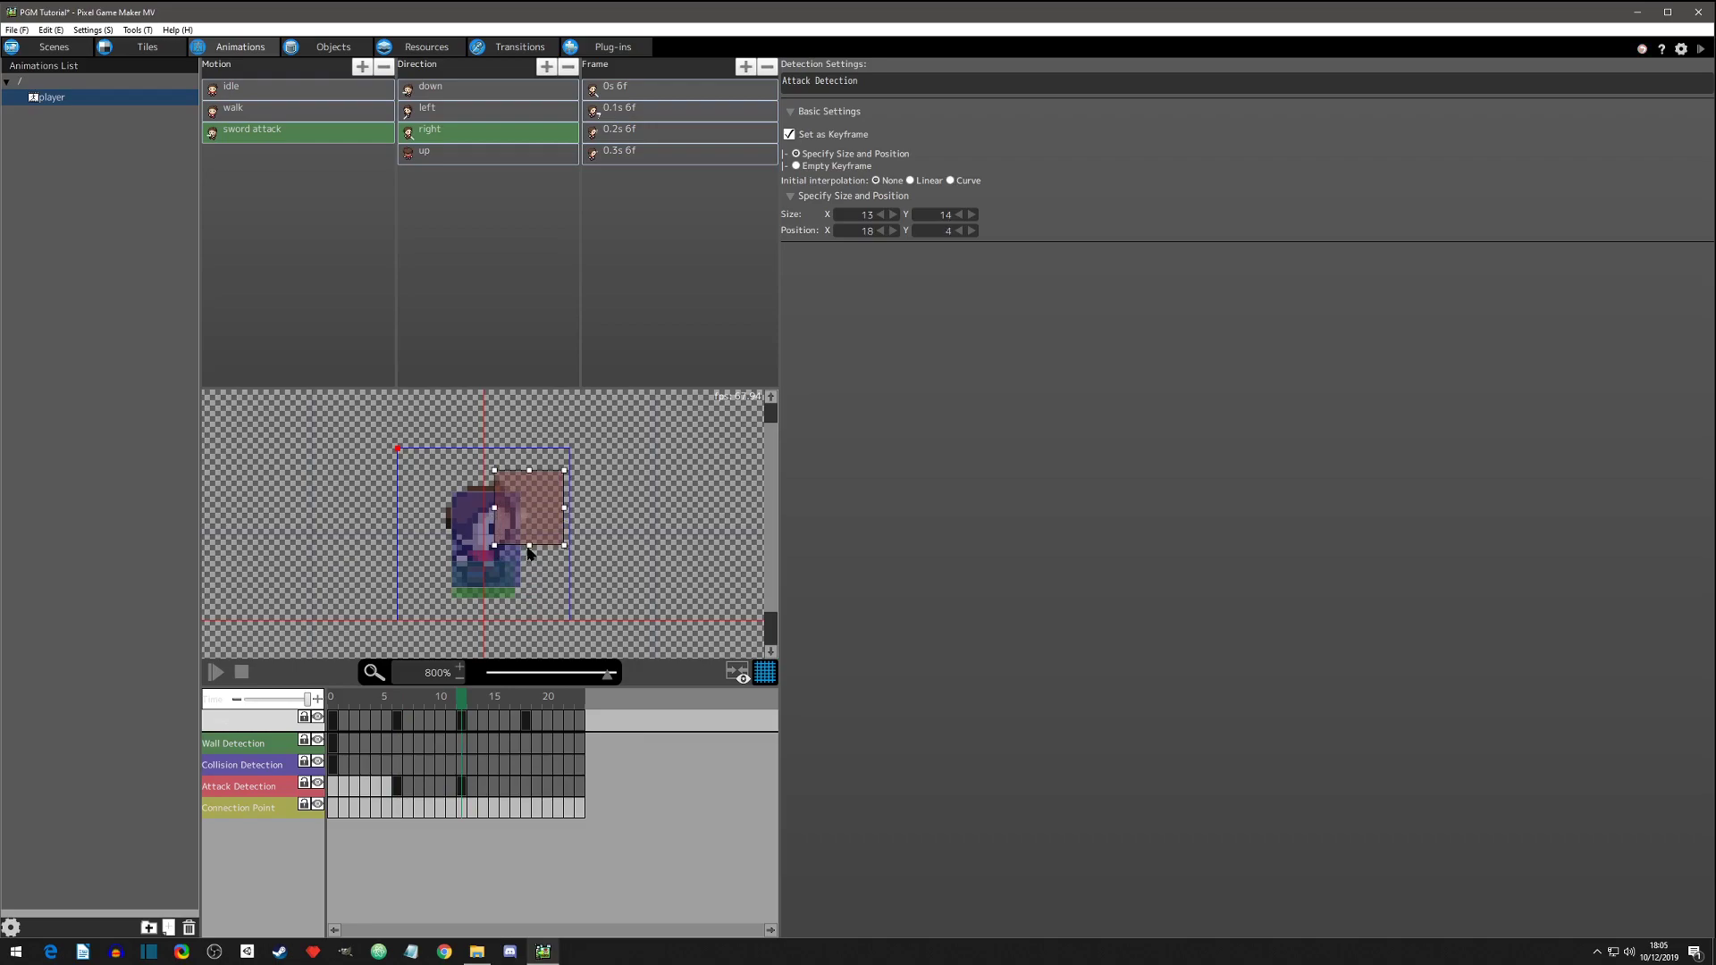
click(215, 675)
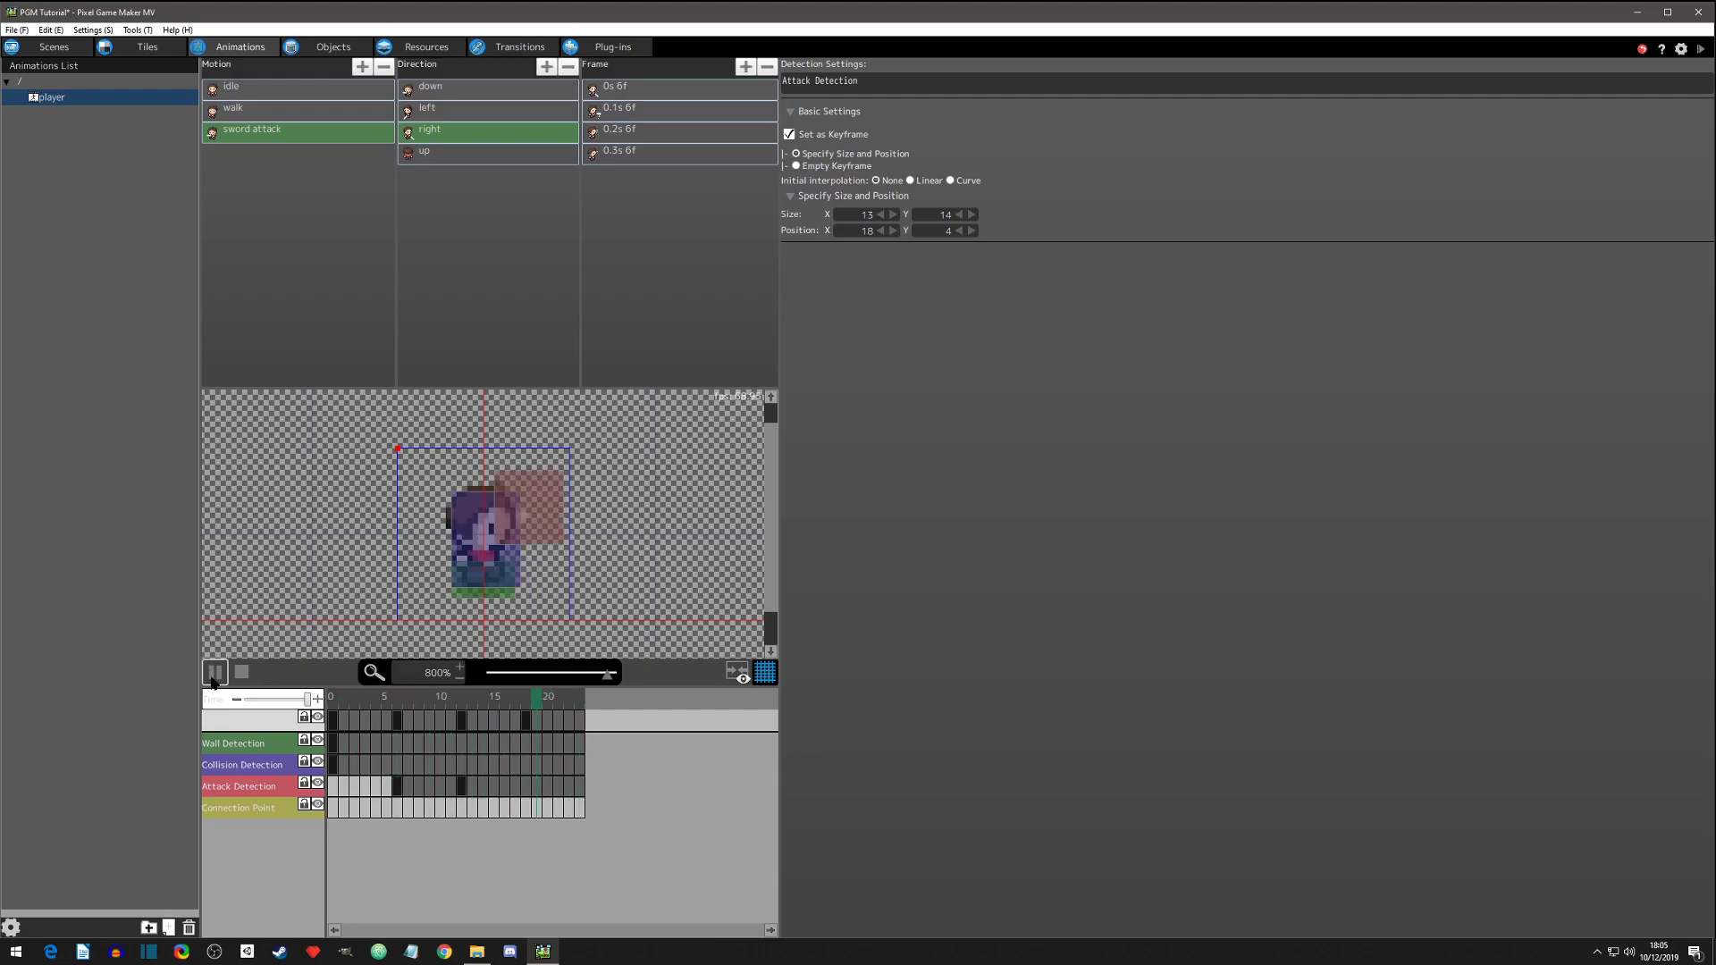
Give the up-facing attack's first frame the first back-view swing sprite, shown for 6 frames
click(461, 159)
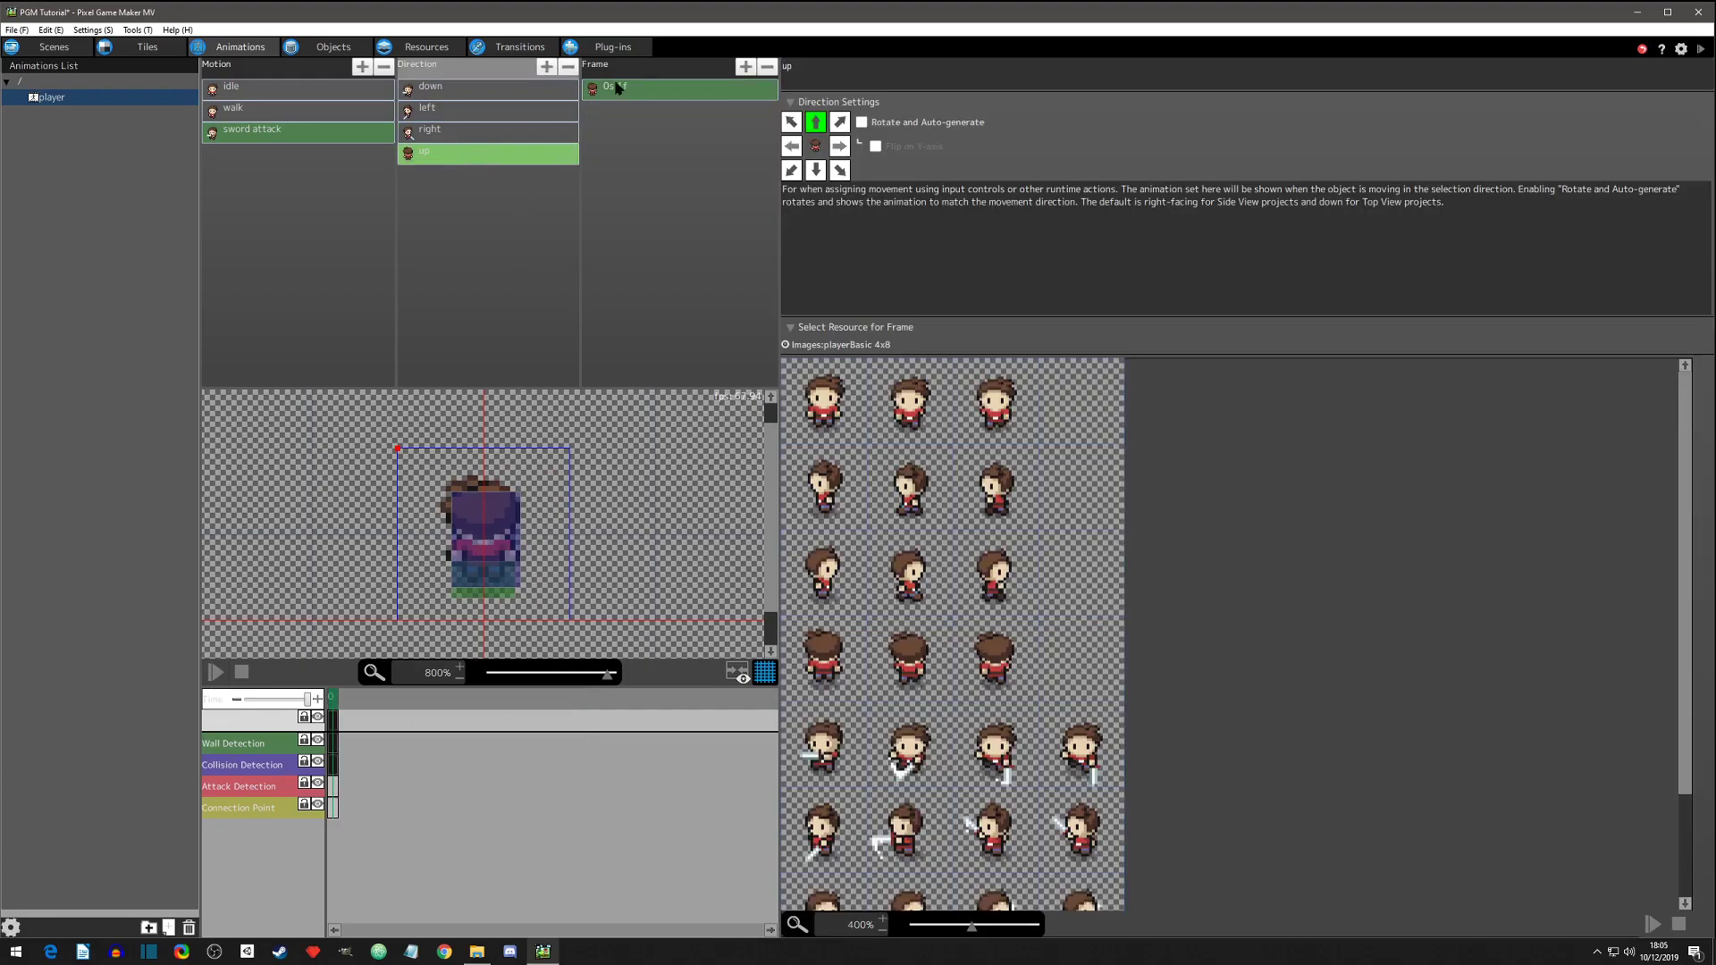
click(638, 90)
double_click(908, 80)
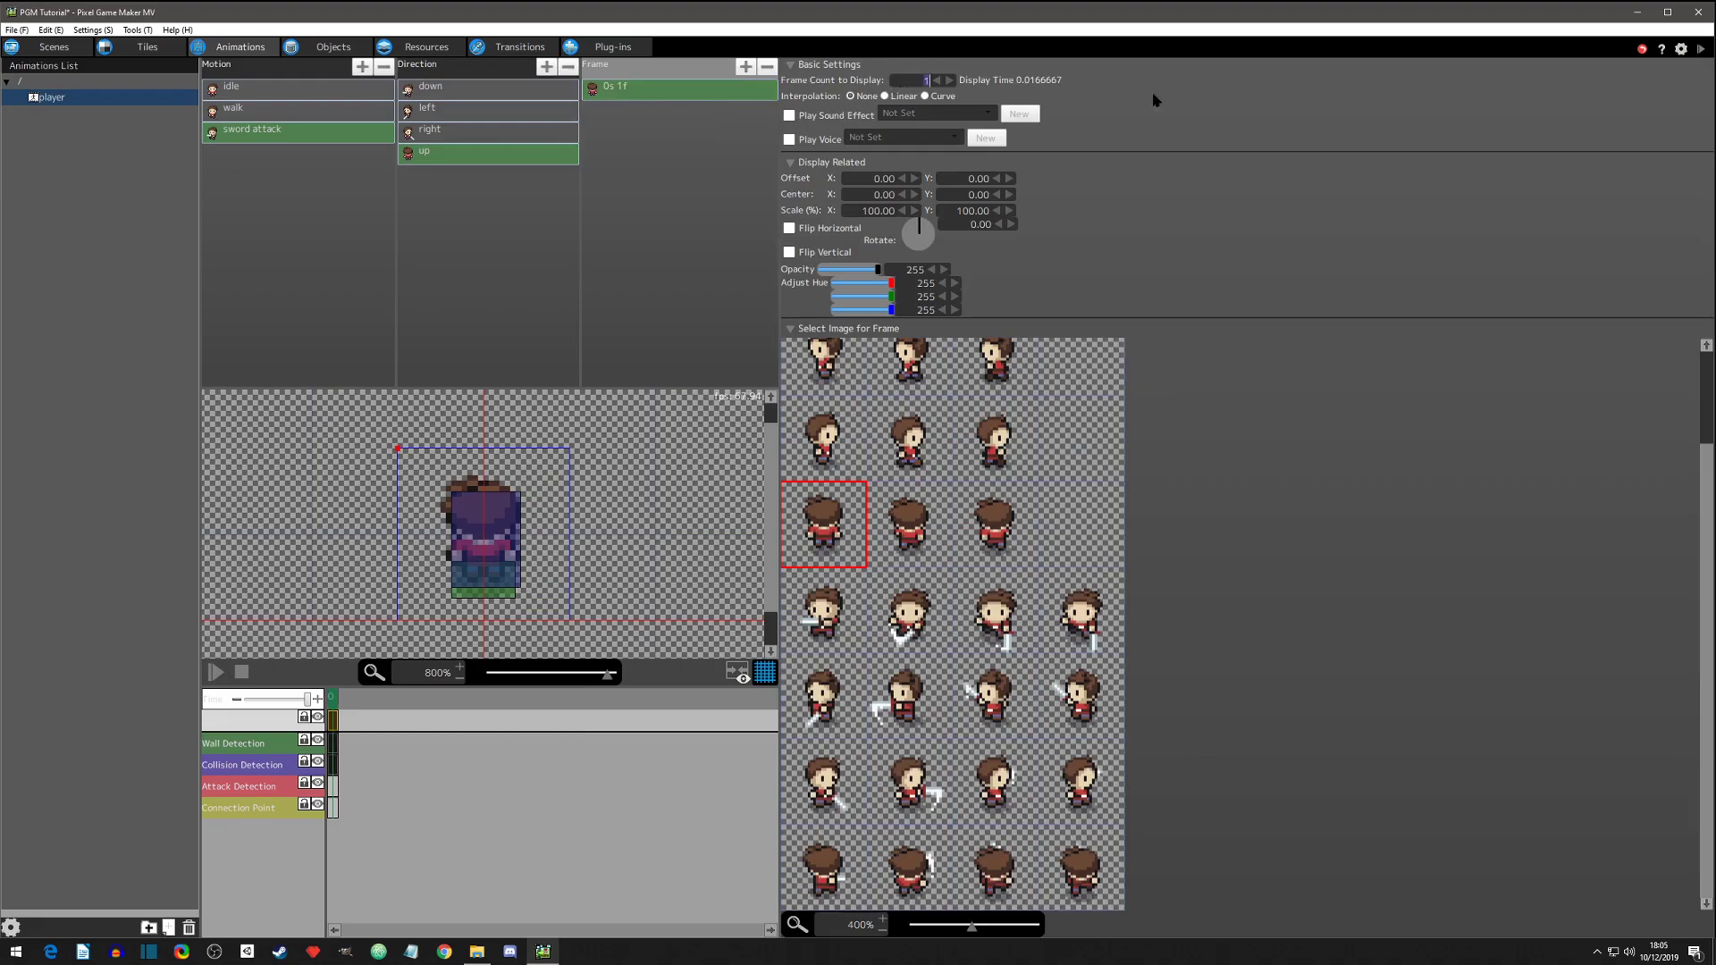
text(6)
click(816, 888)
click(649, 92)
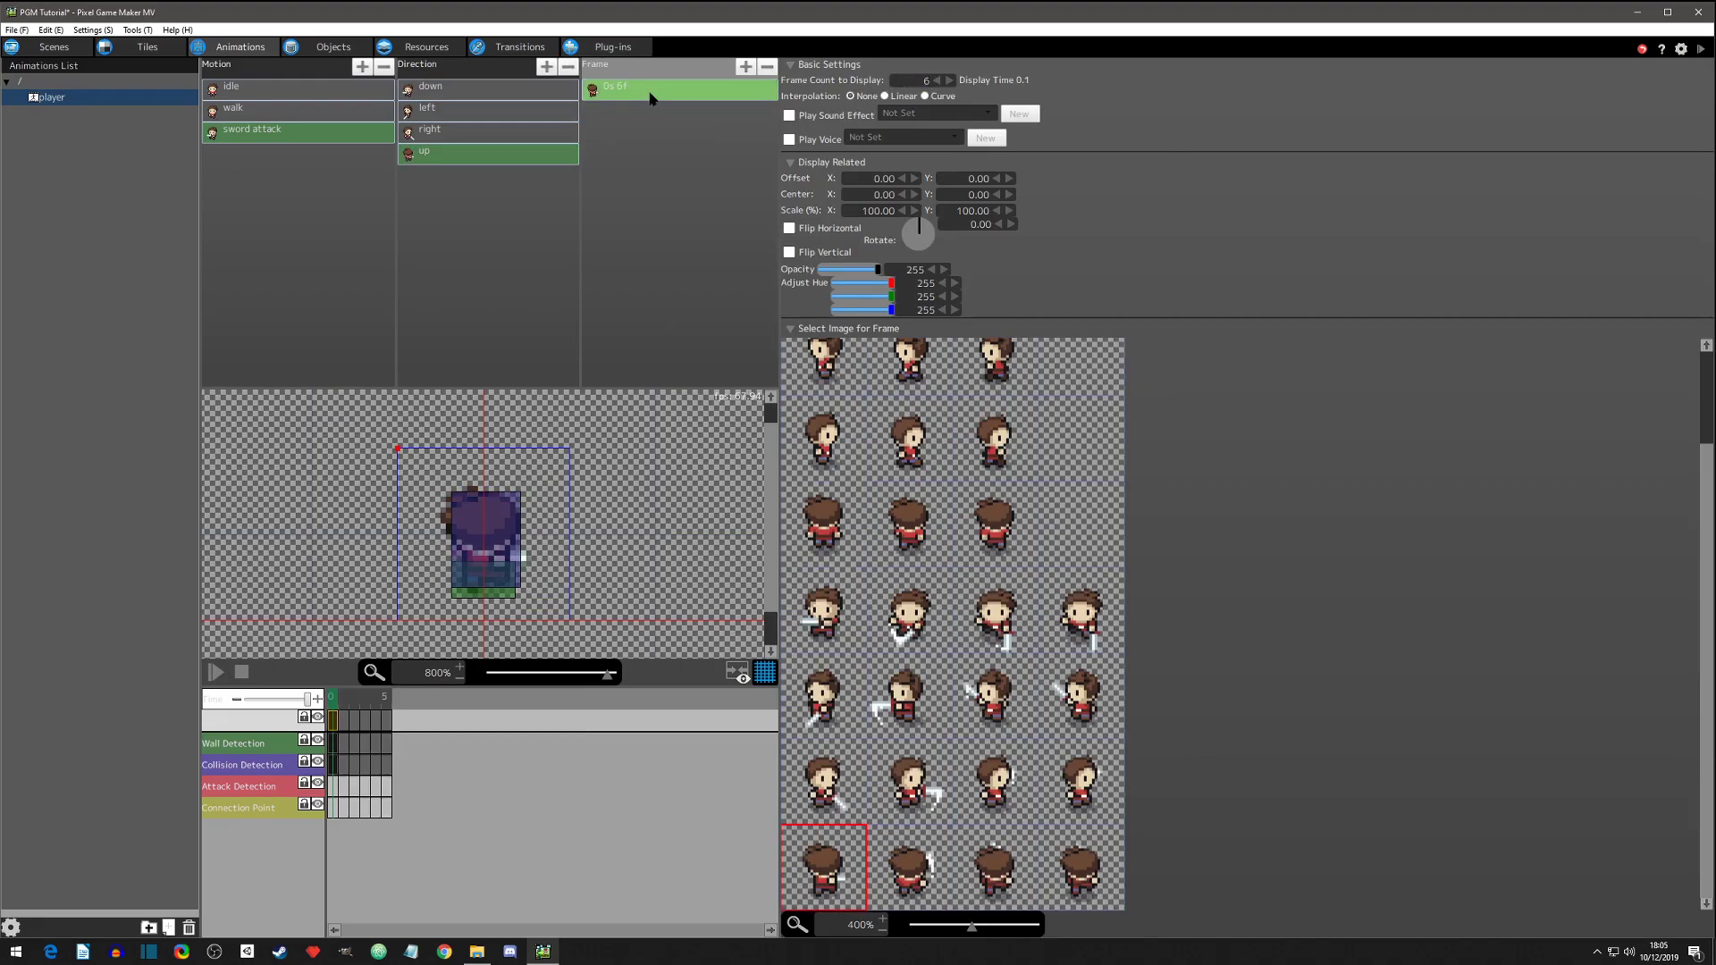
Add three more frames with the remaining up-facing swing sprites and preview the animation
key(ctrl+v)
click(919, 862)
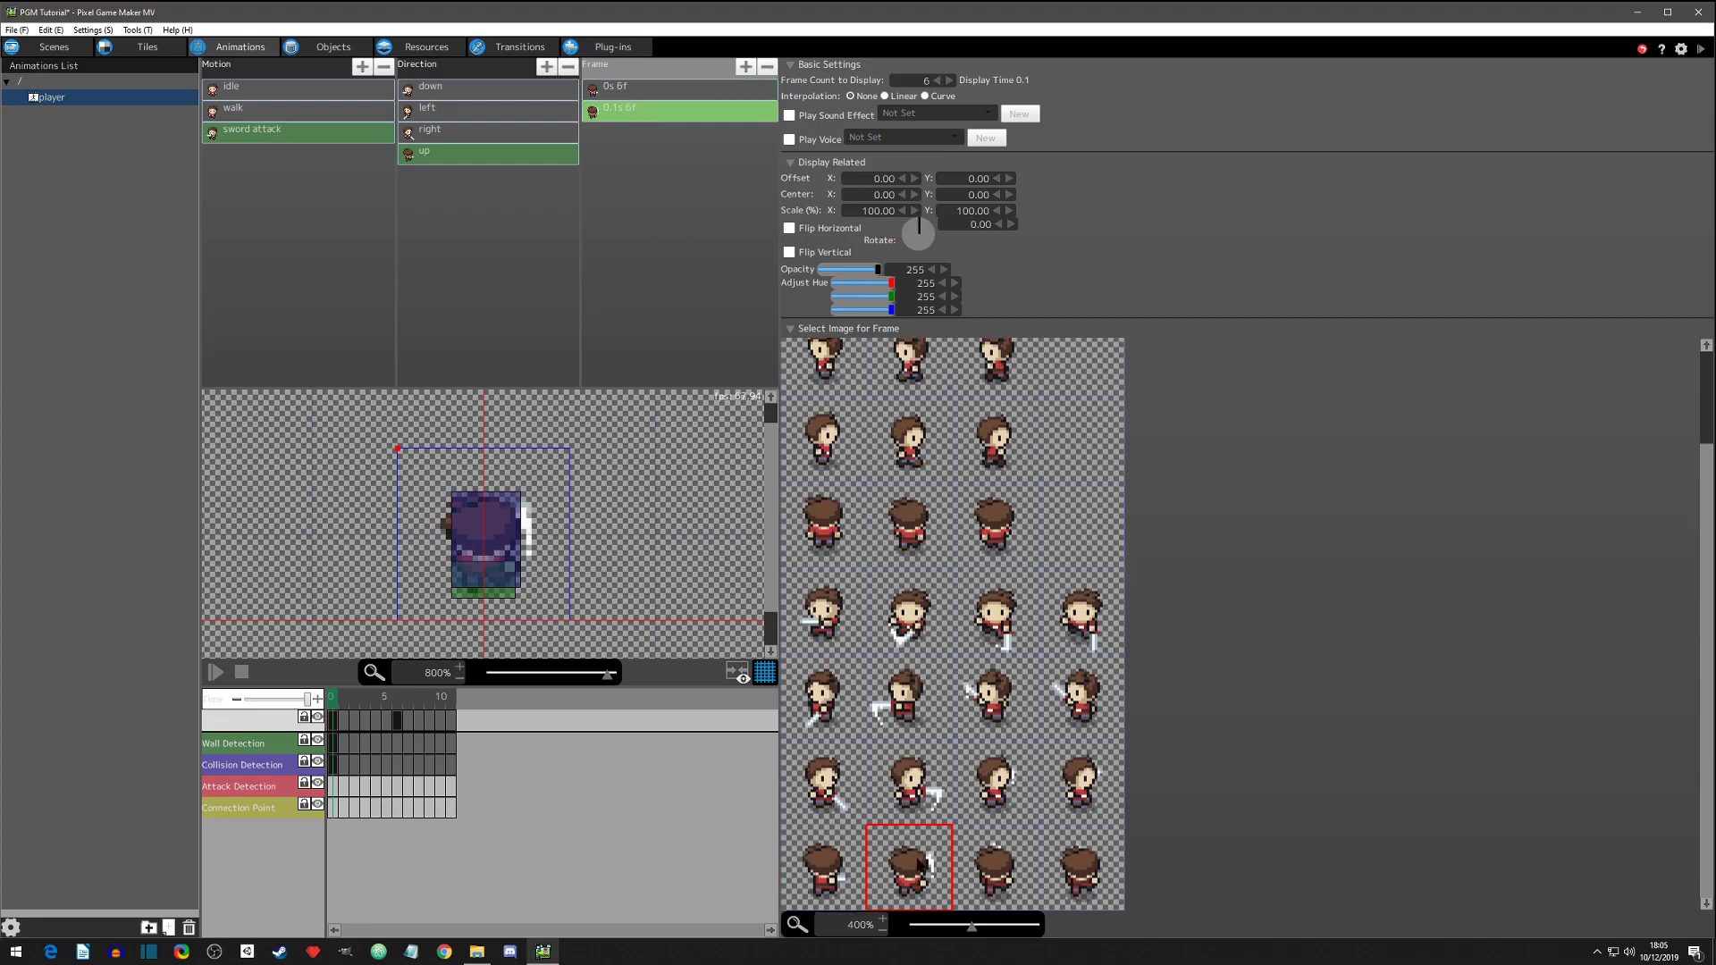
key(ctrl+v)
click(989, 878)
key(ctrl+v)
click(1082, 878)
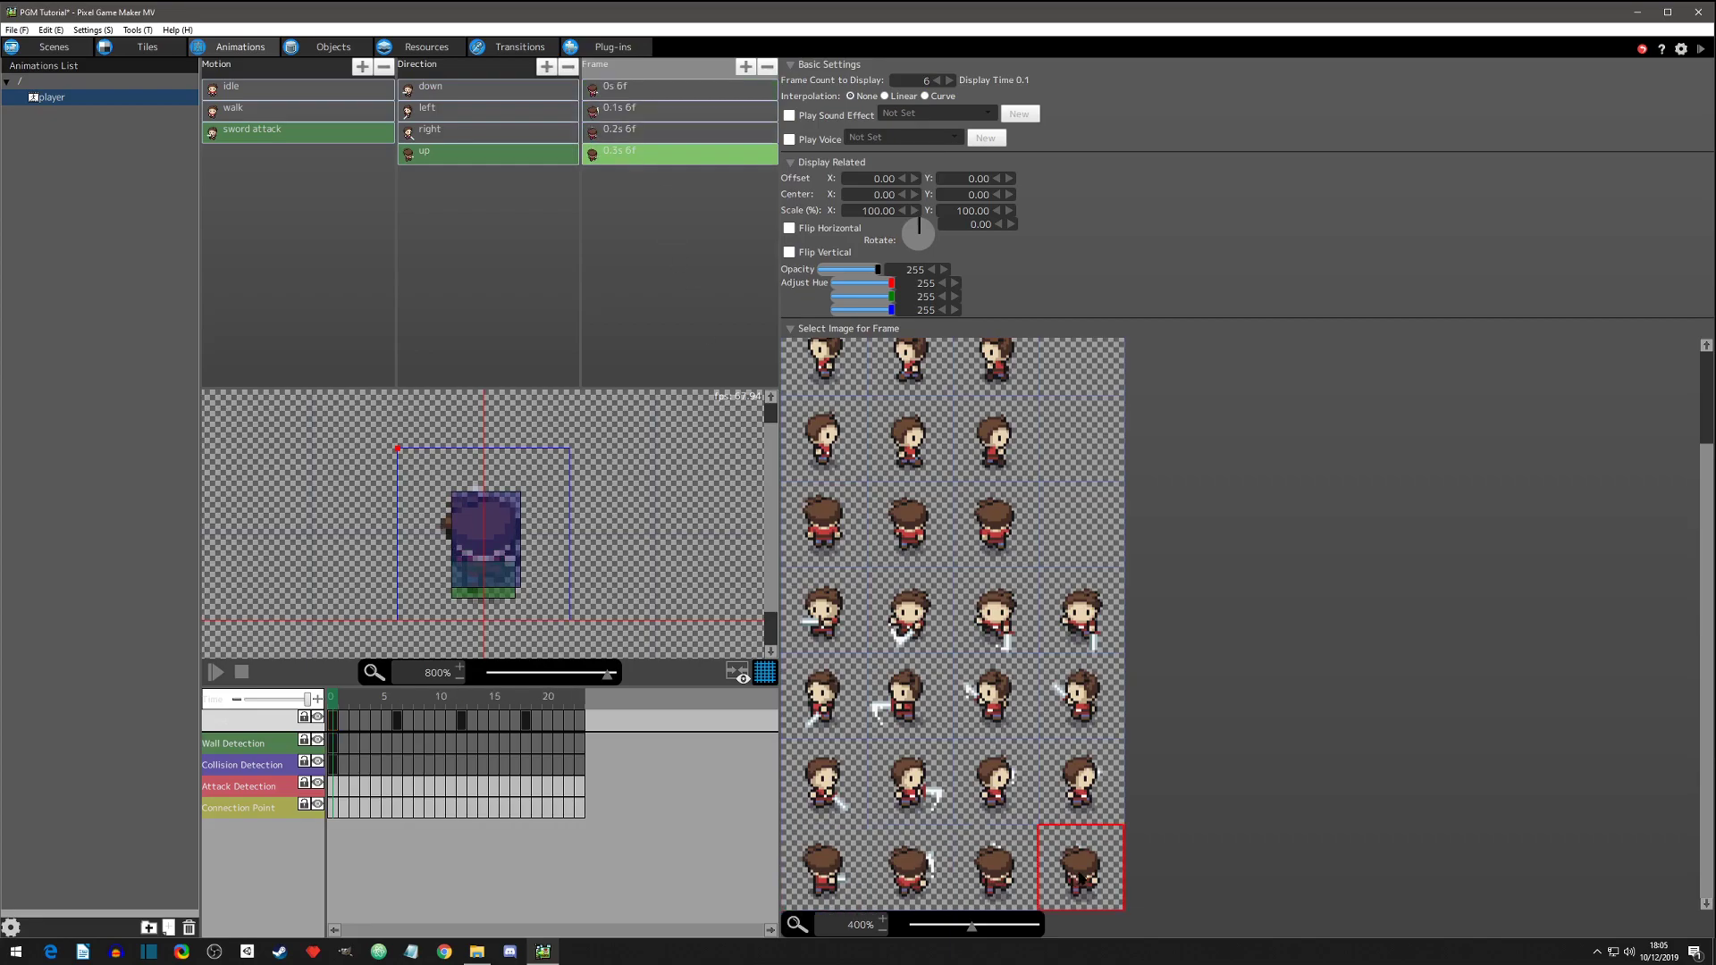
click(215, 672)
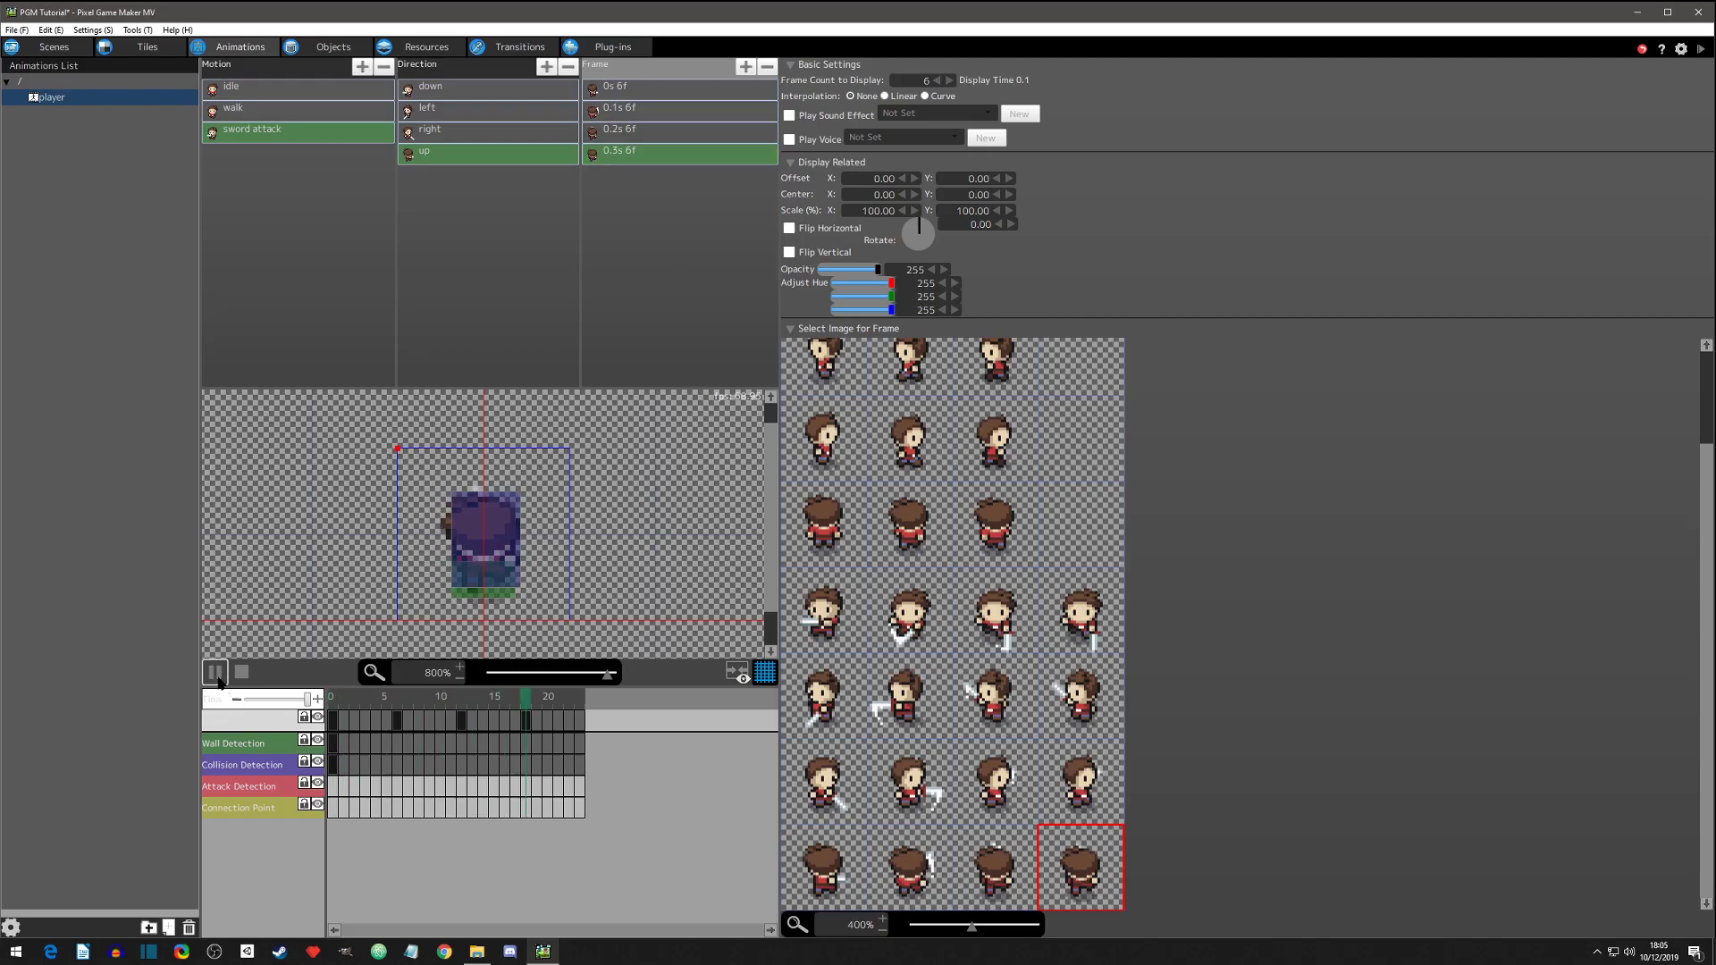
click(215, 672)
Add a frame-7 attack-area keyframe and resize the box to 14×15 over the sword
click(398, 785)
right_click(398, 786)
click(441, 861)
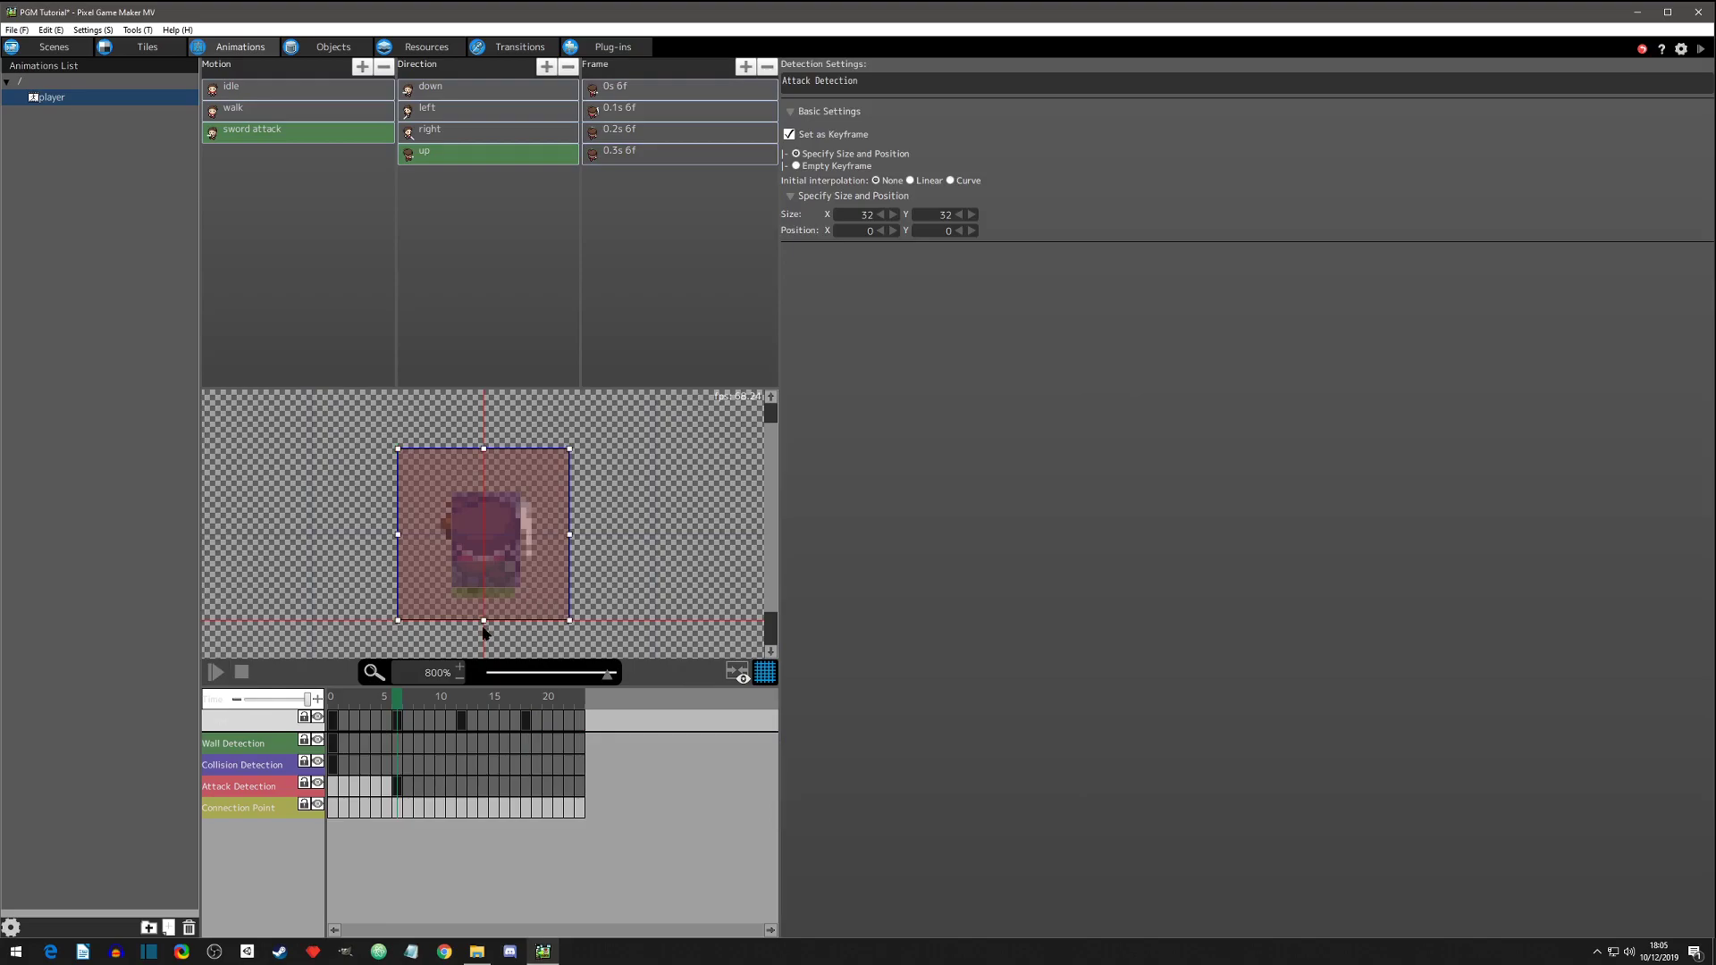
drag(484, 621, 489, 556)
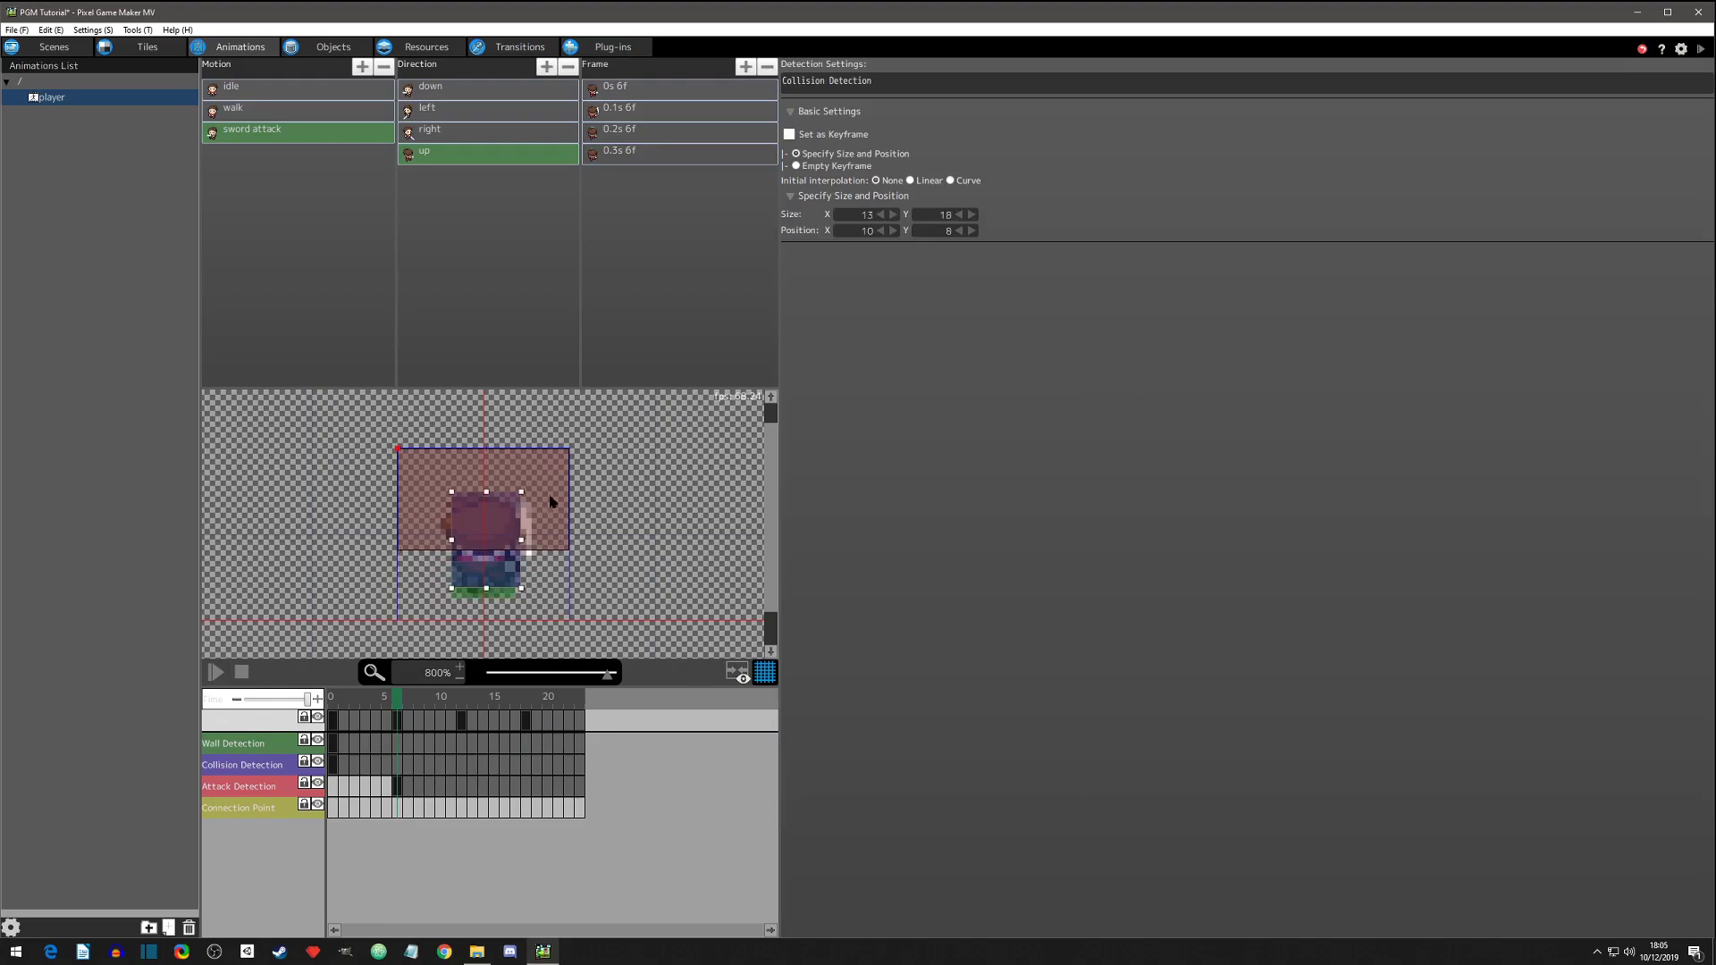
drag(570, 502, 548, 501)
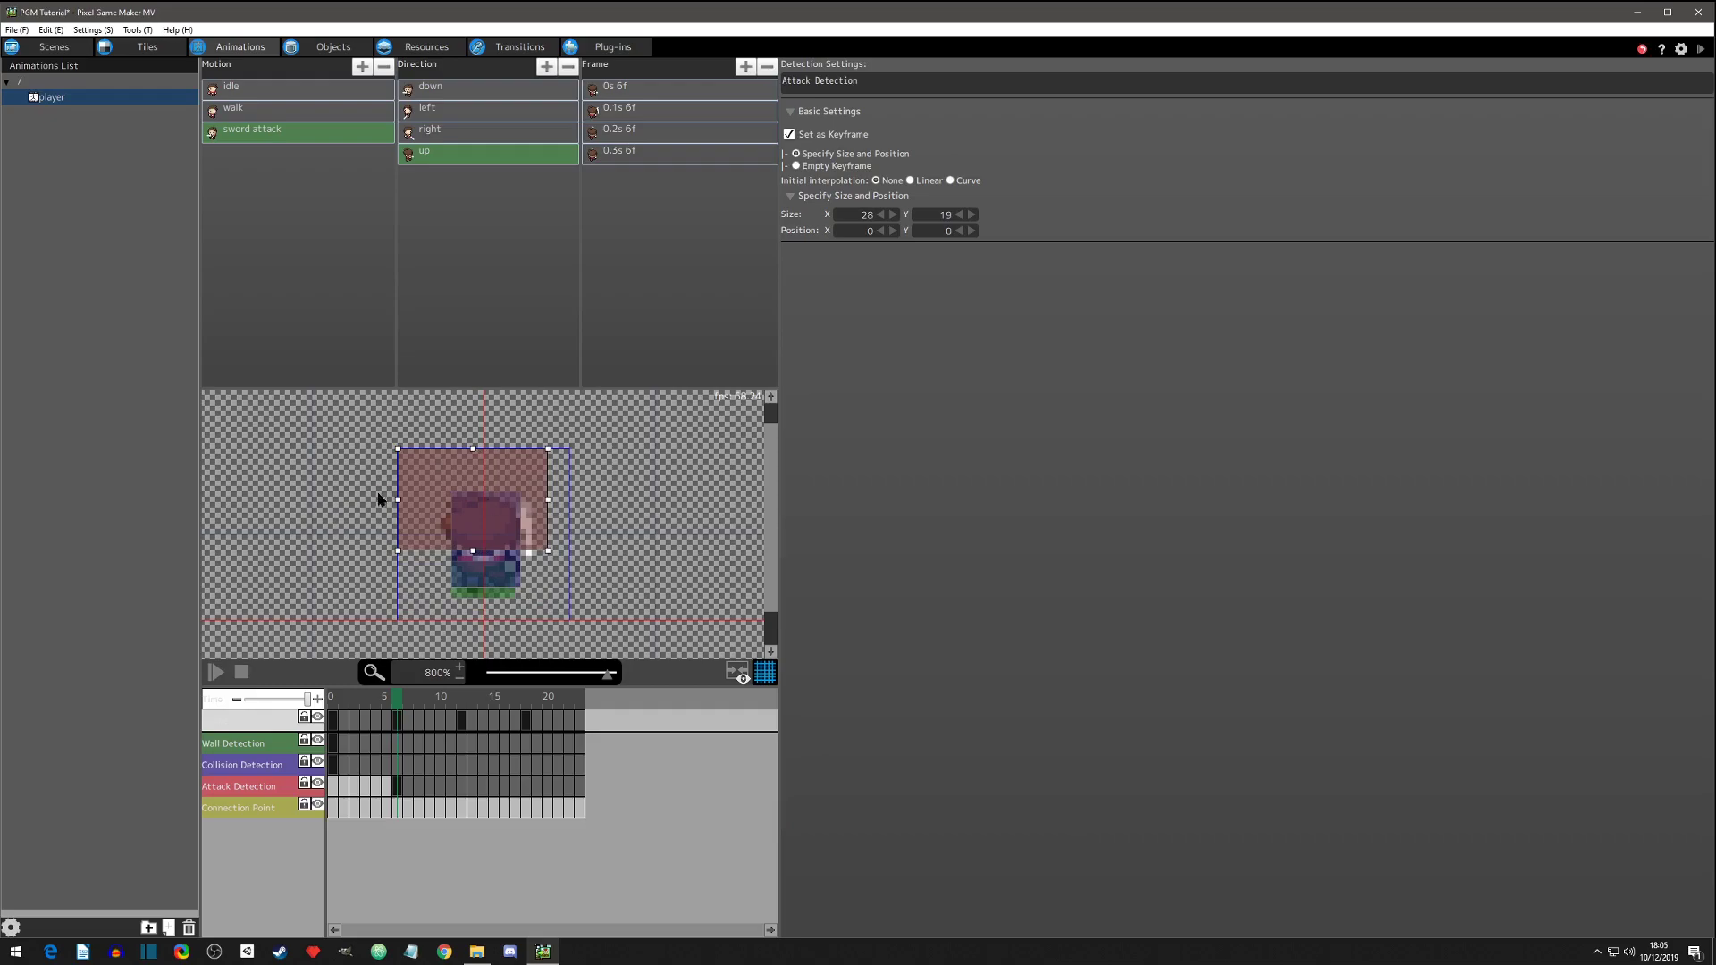
drag(398, 506, 511, 472)
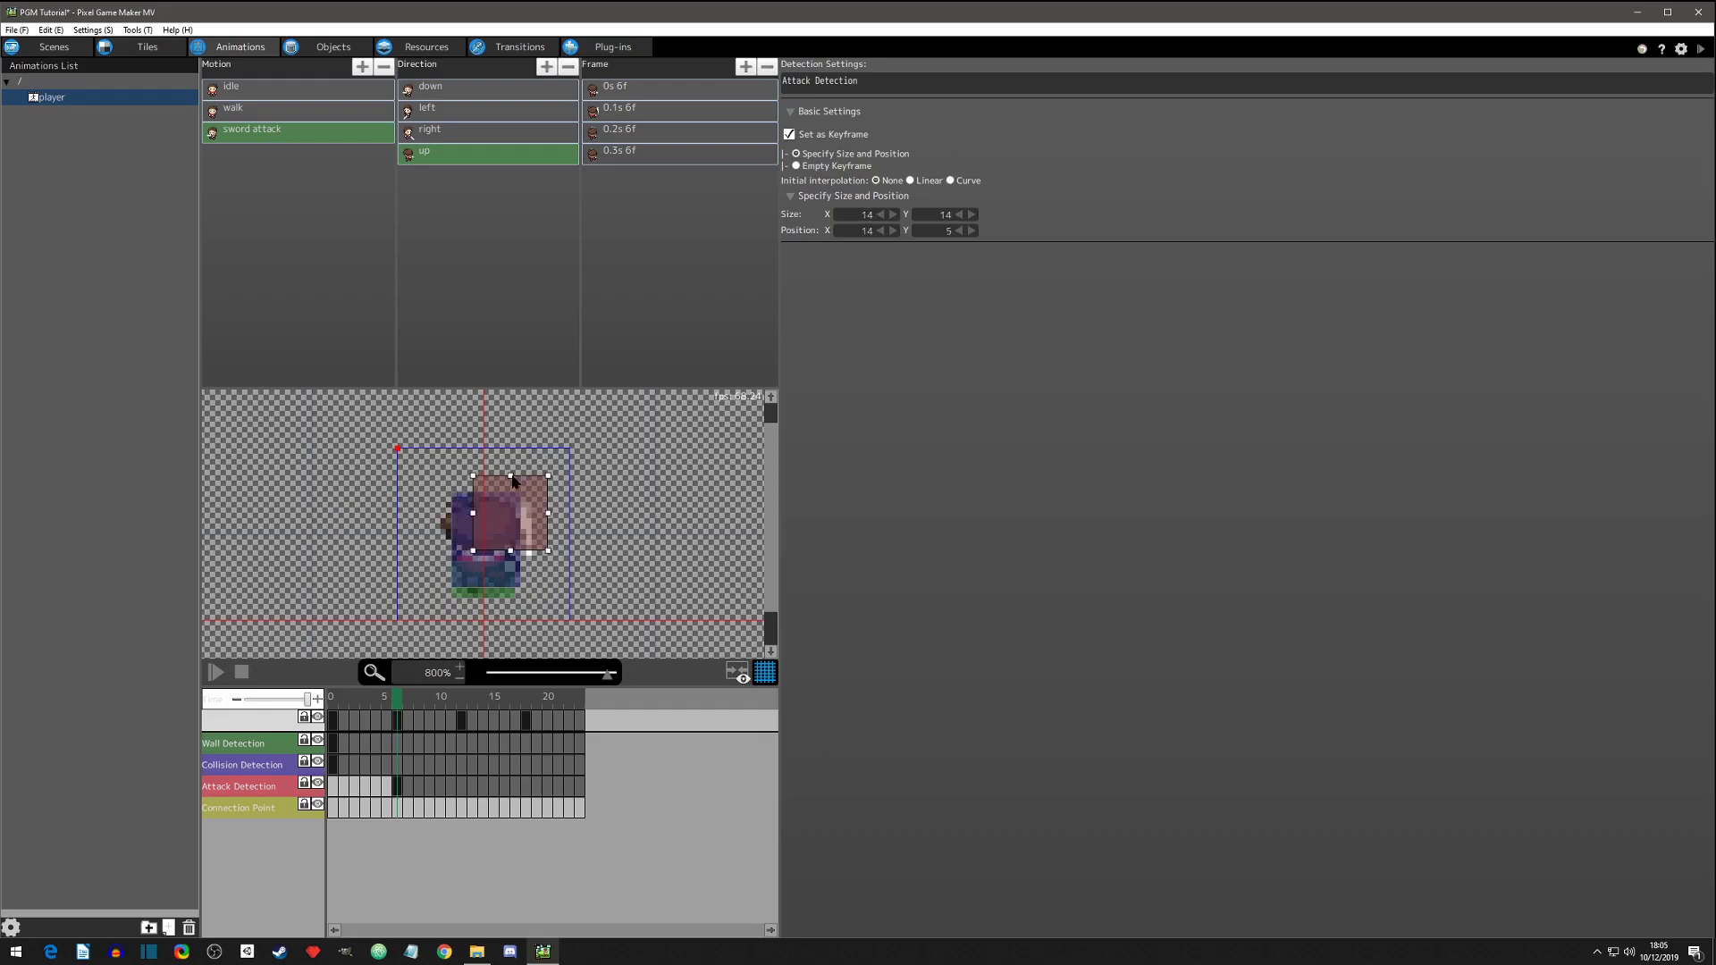
Add a frame-12 keyframe with the box shifted left over the head, then preview
click(461, 791)
right_click(461, 788)
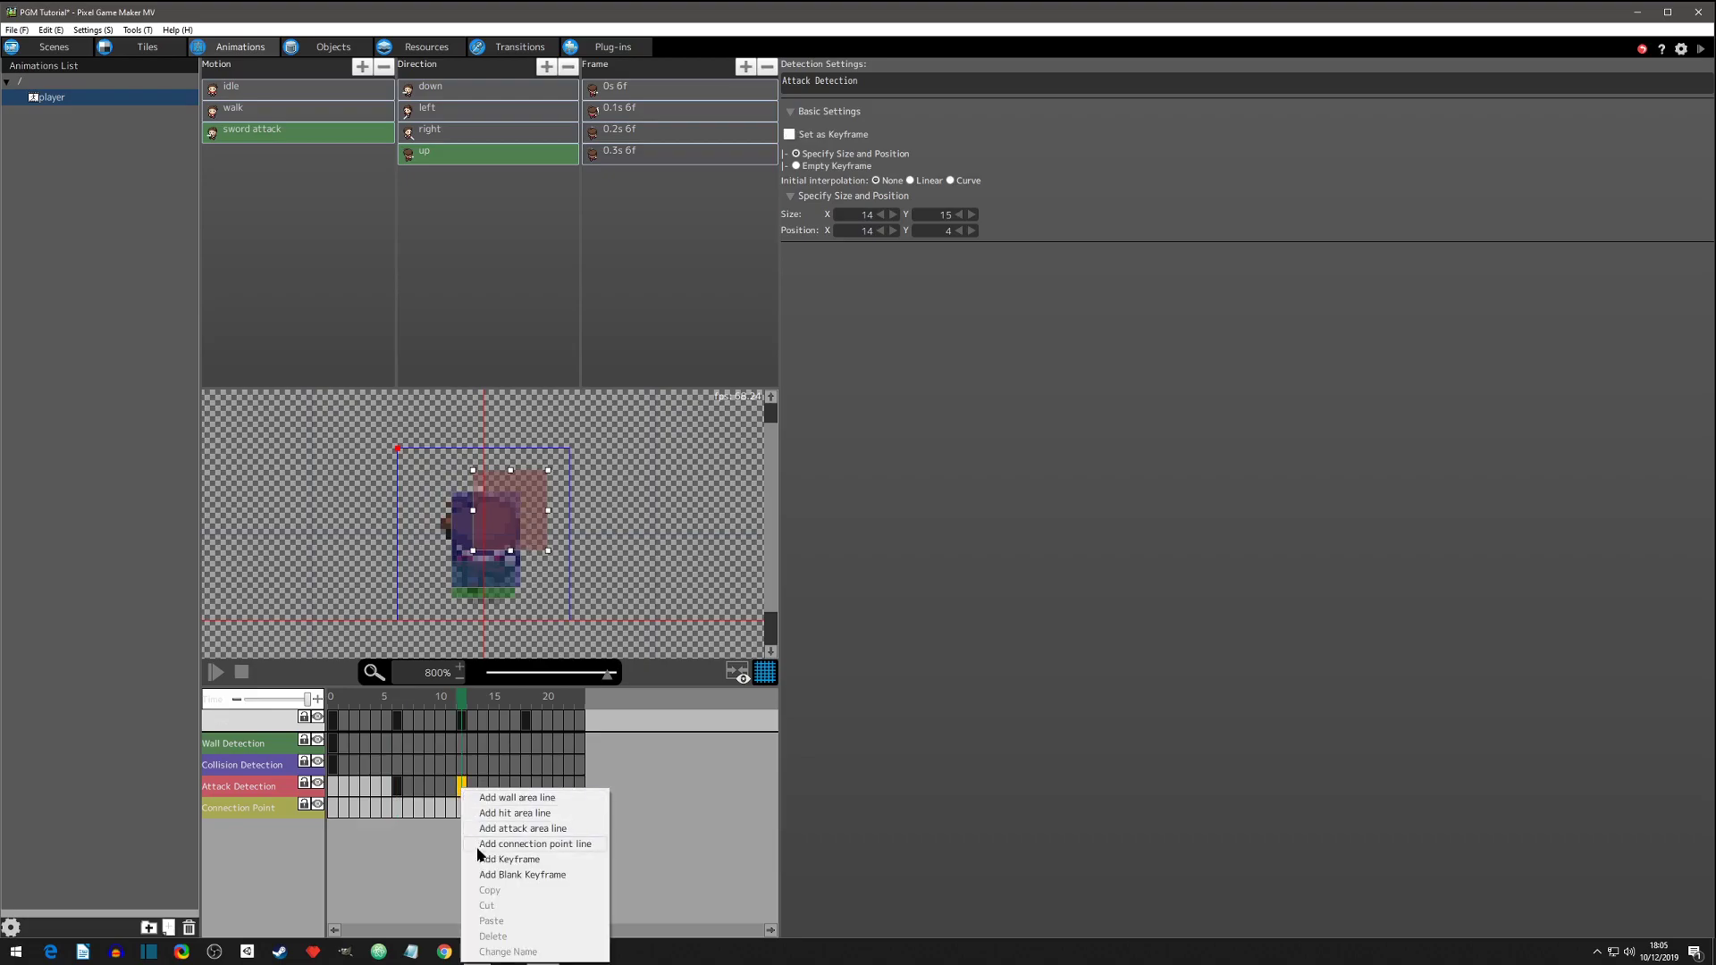
click(490, 866)
drag(525, 528, 479, 525)
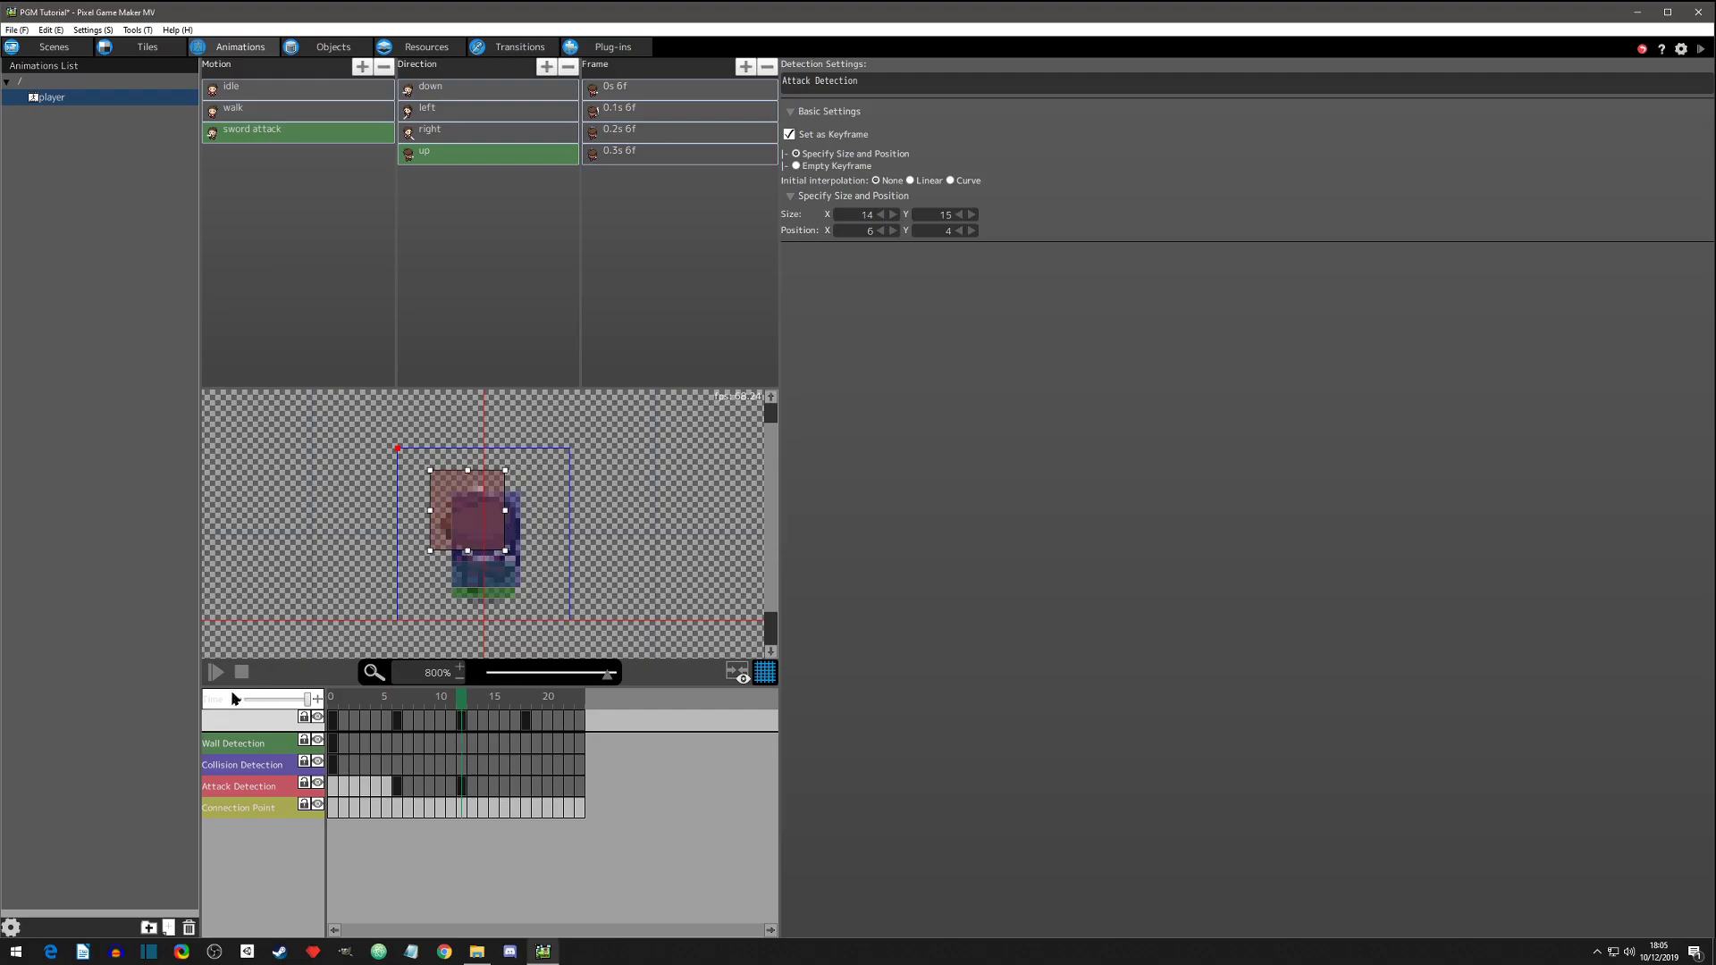
click(216, 672)
click(438, 87)
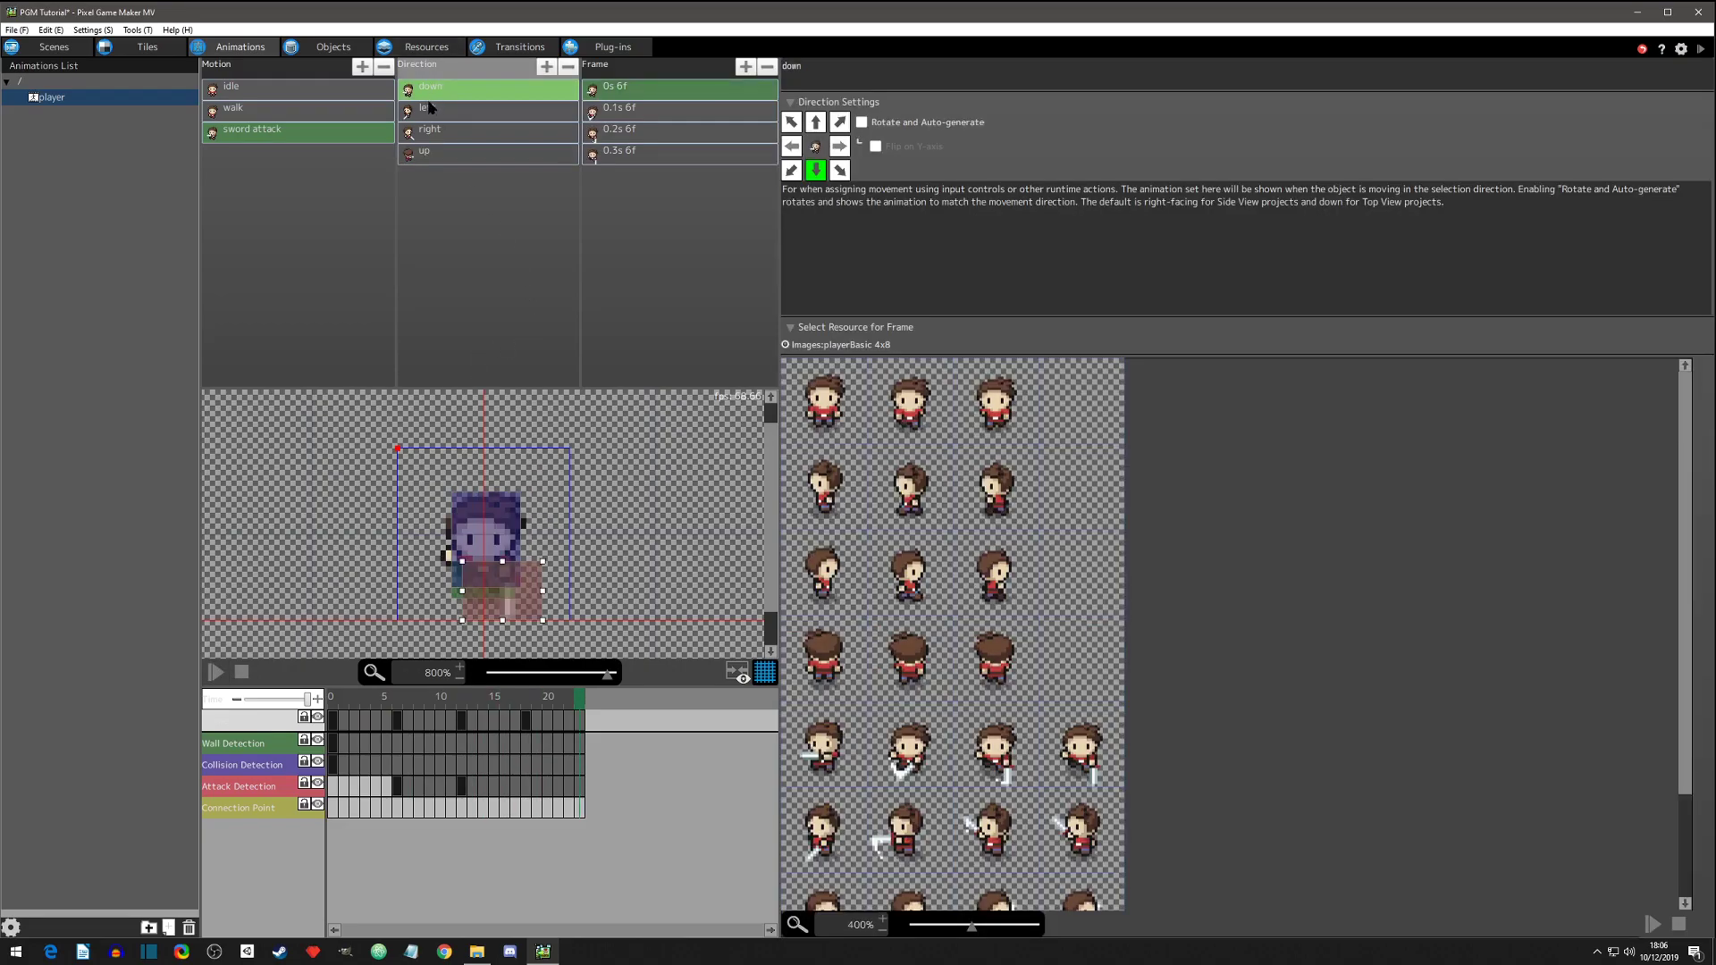
click(331, 47)
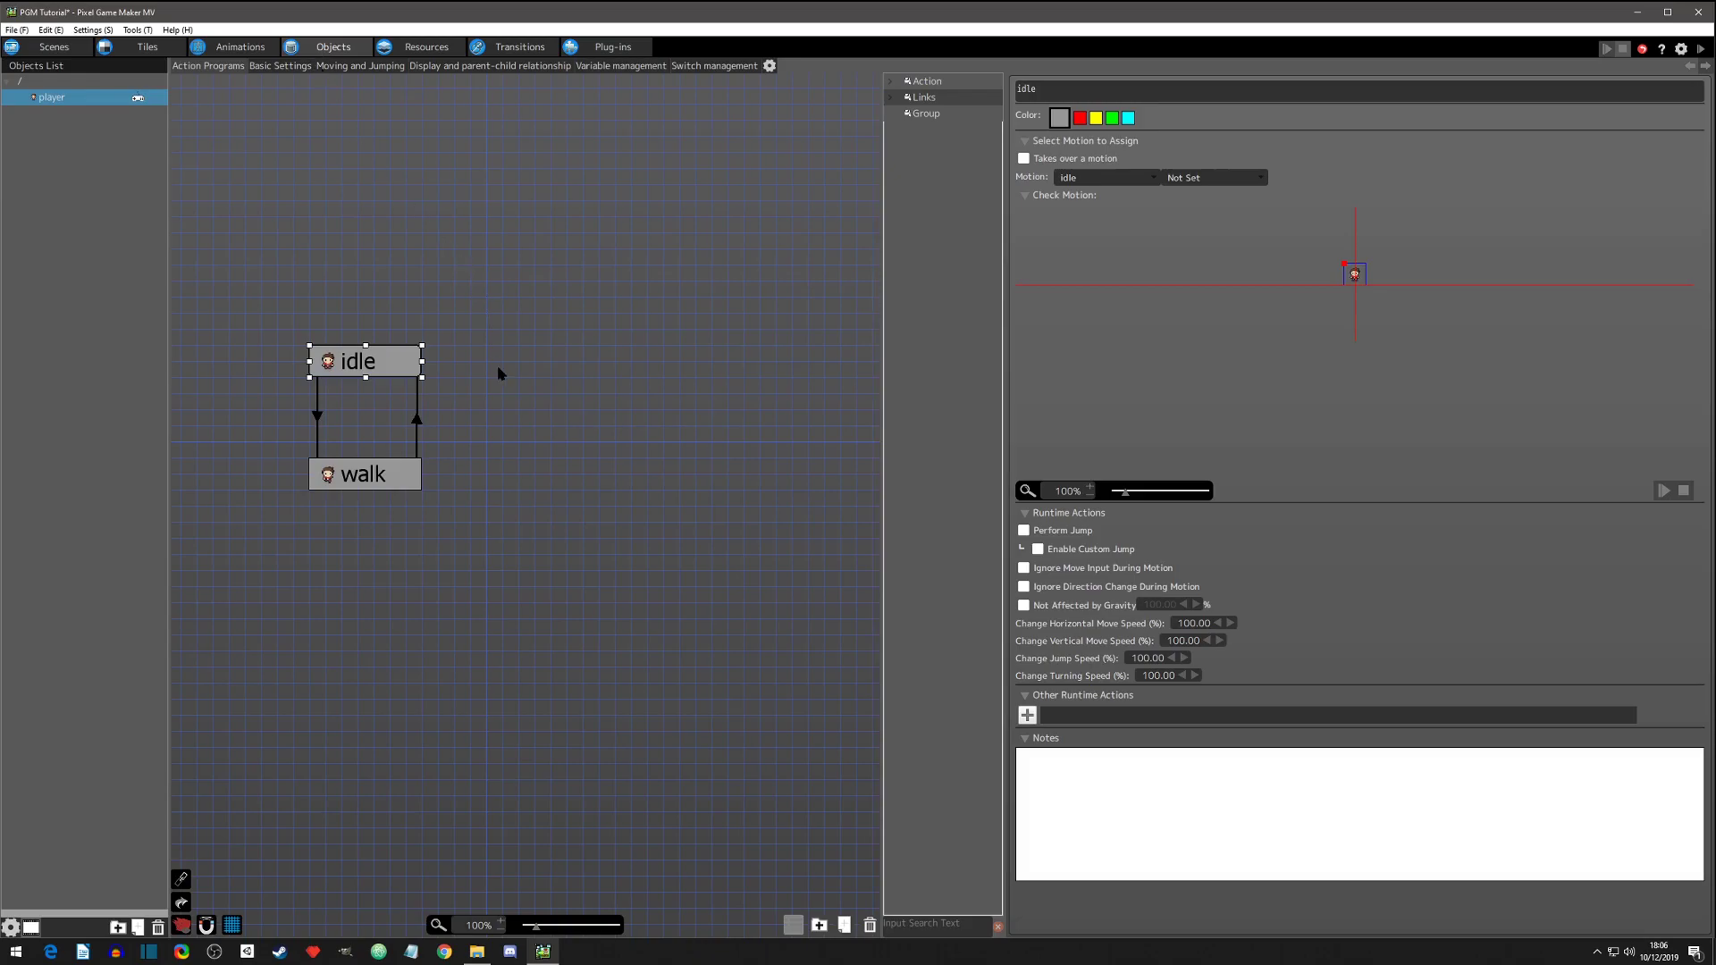
click(497, 369)
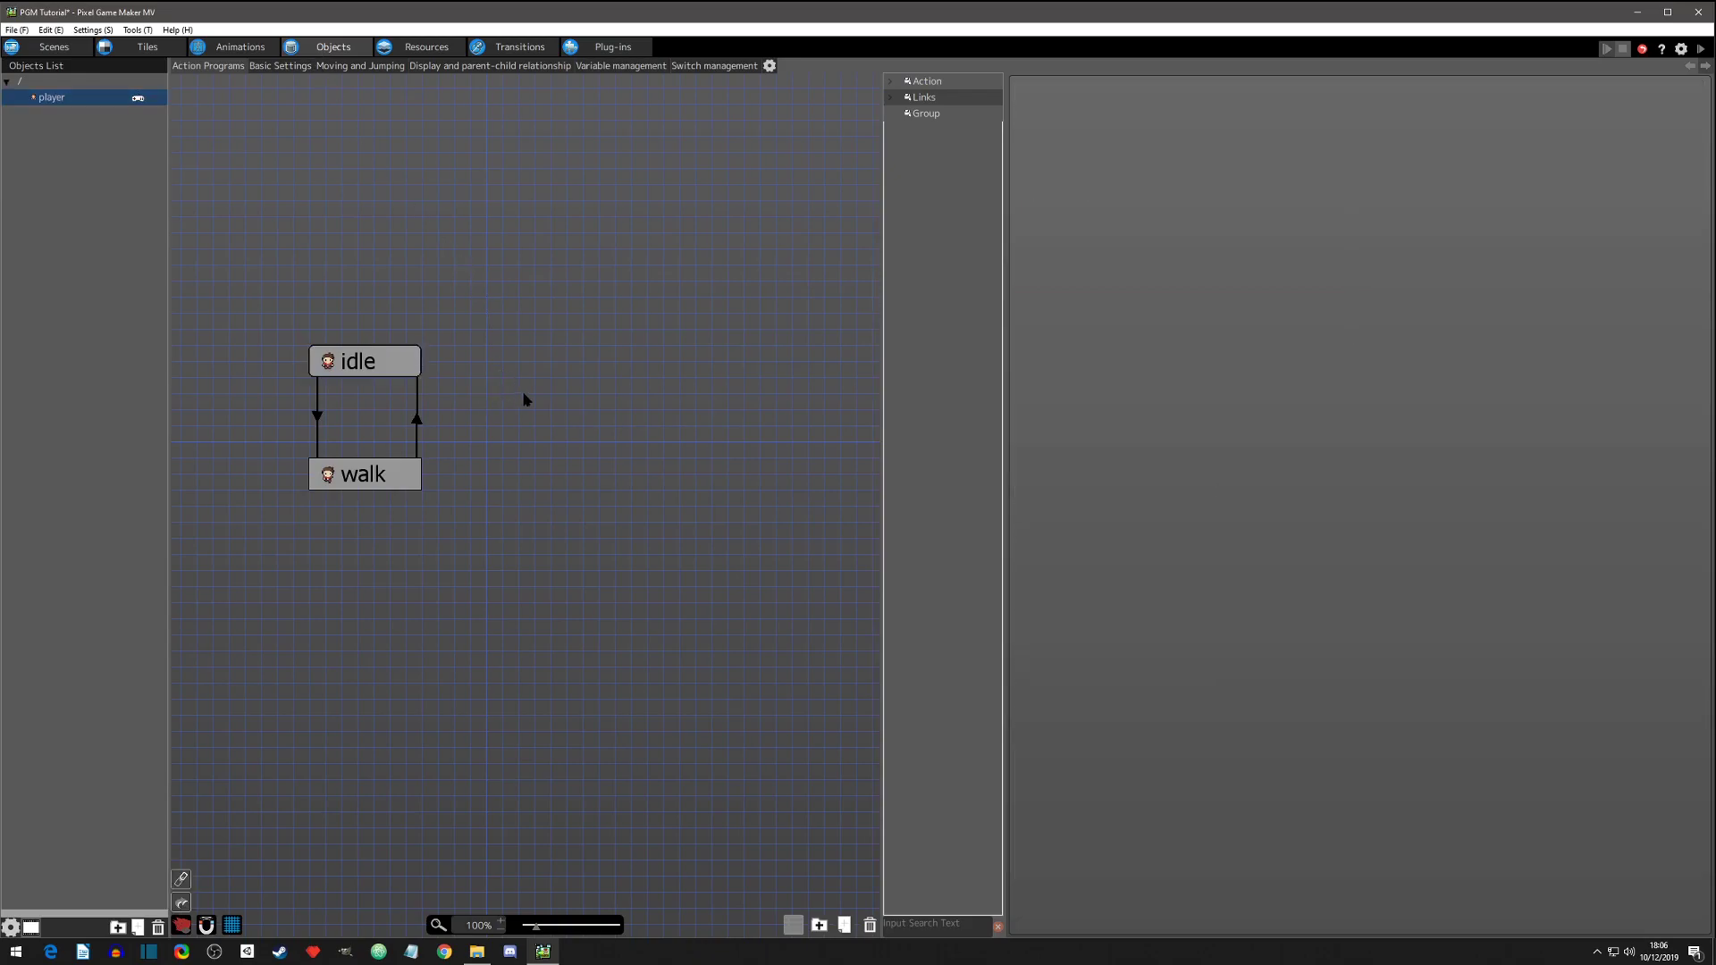
click(374, 363)
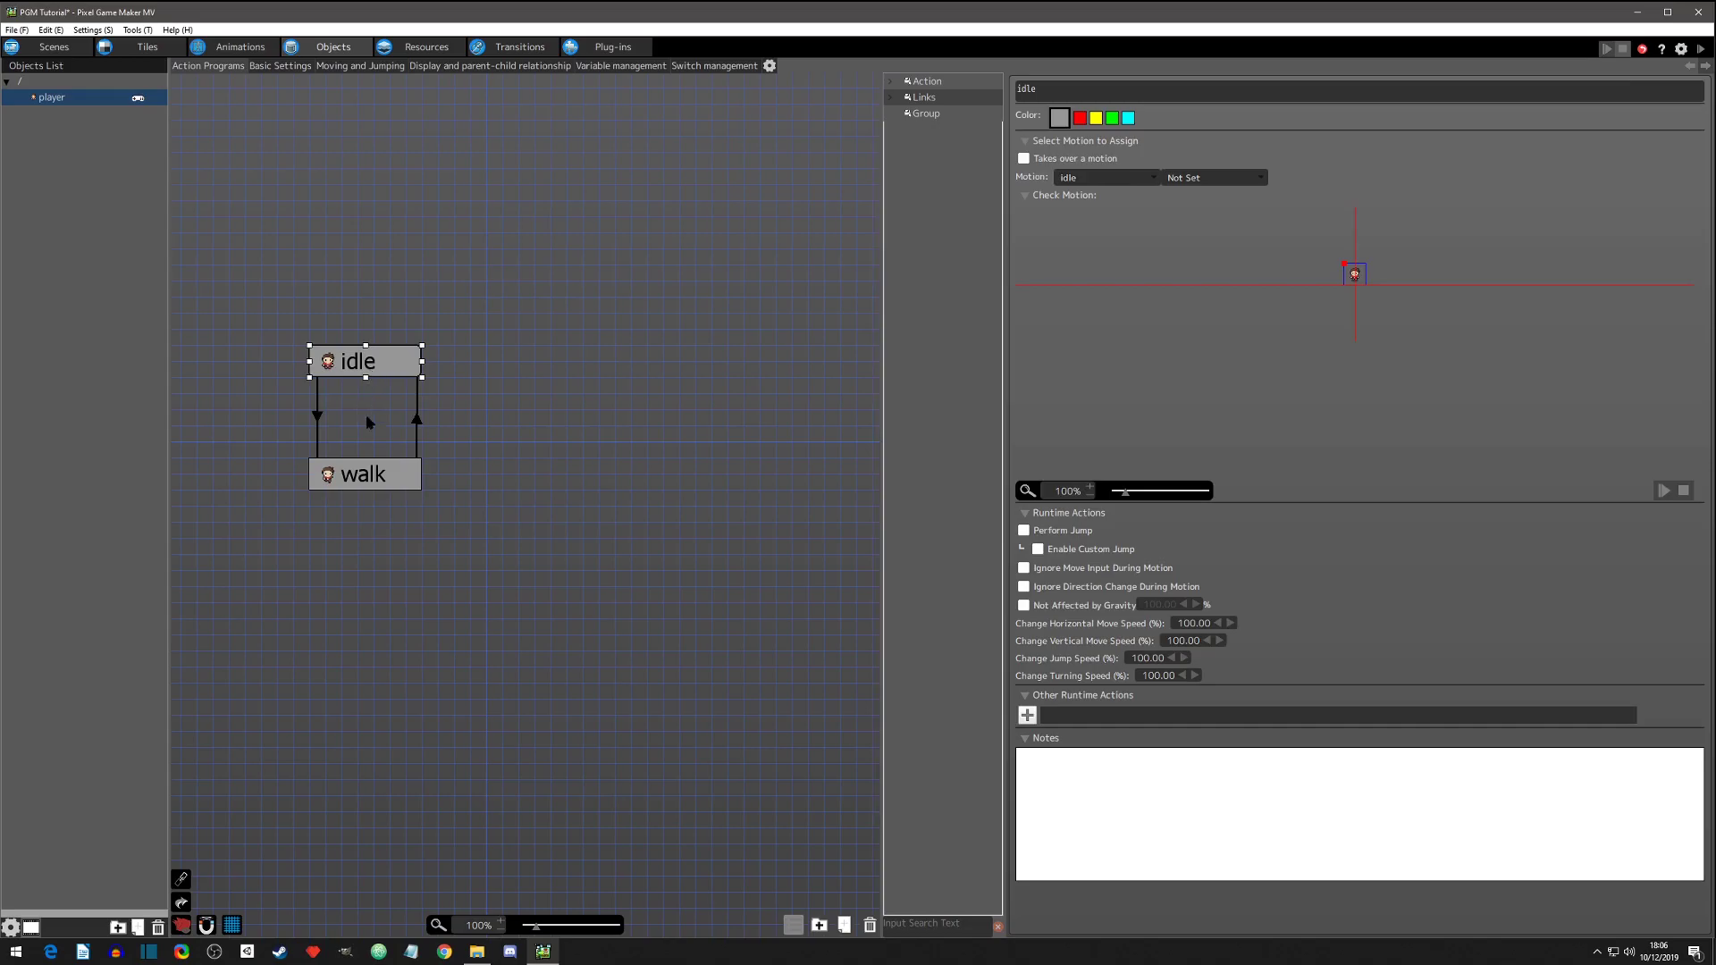
click(318, 418)
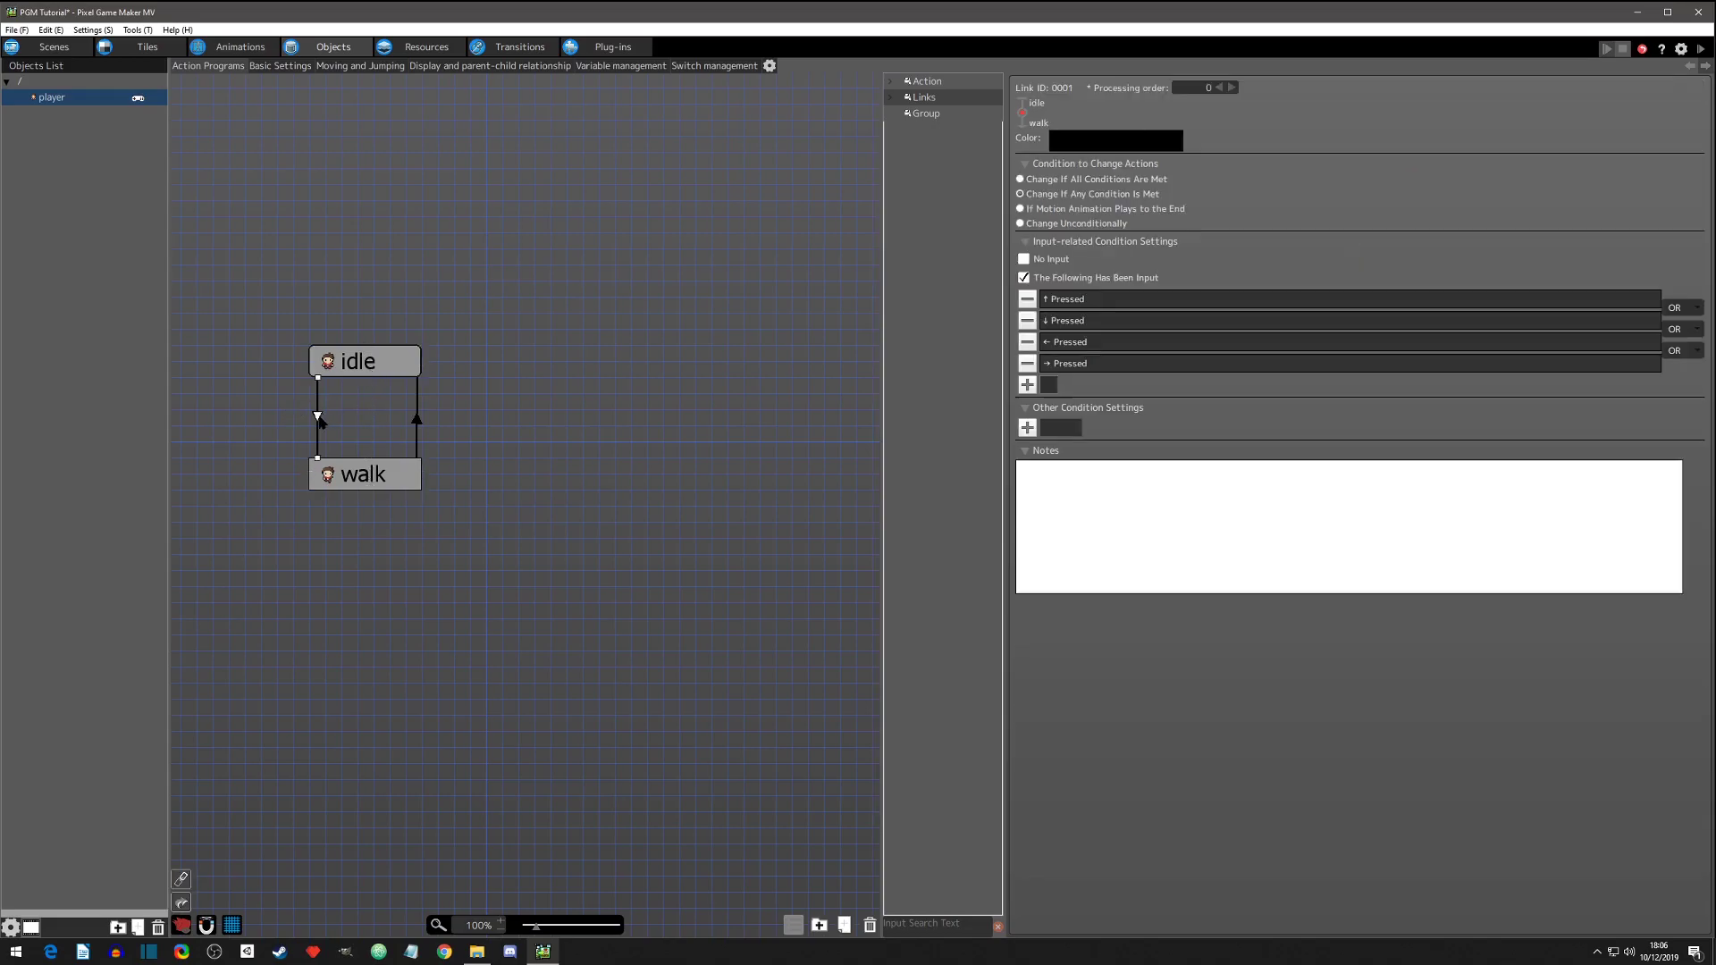
click(426, 424)
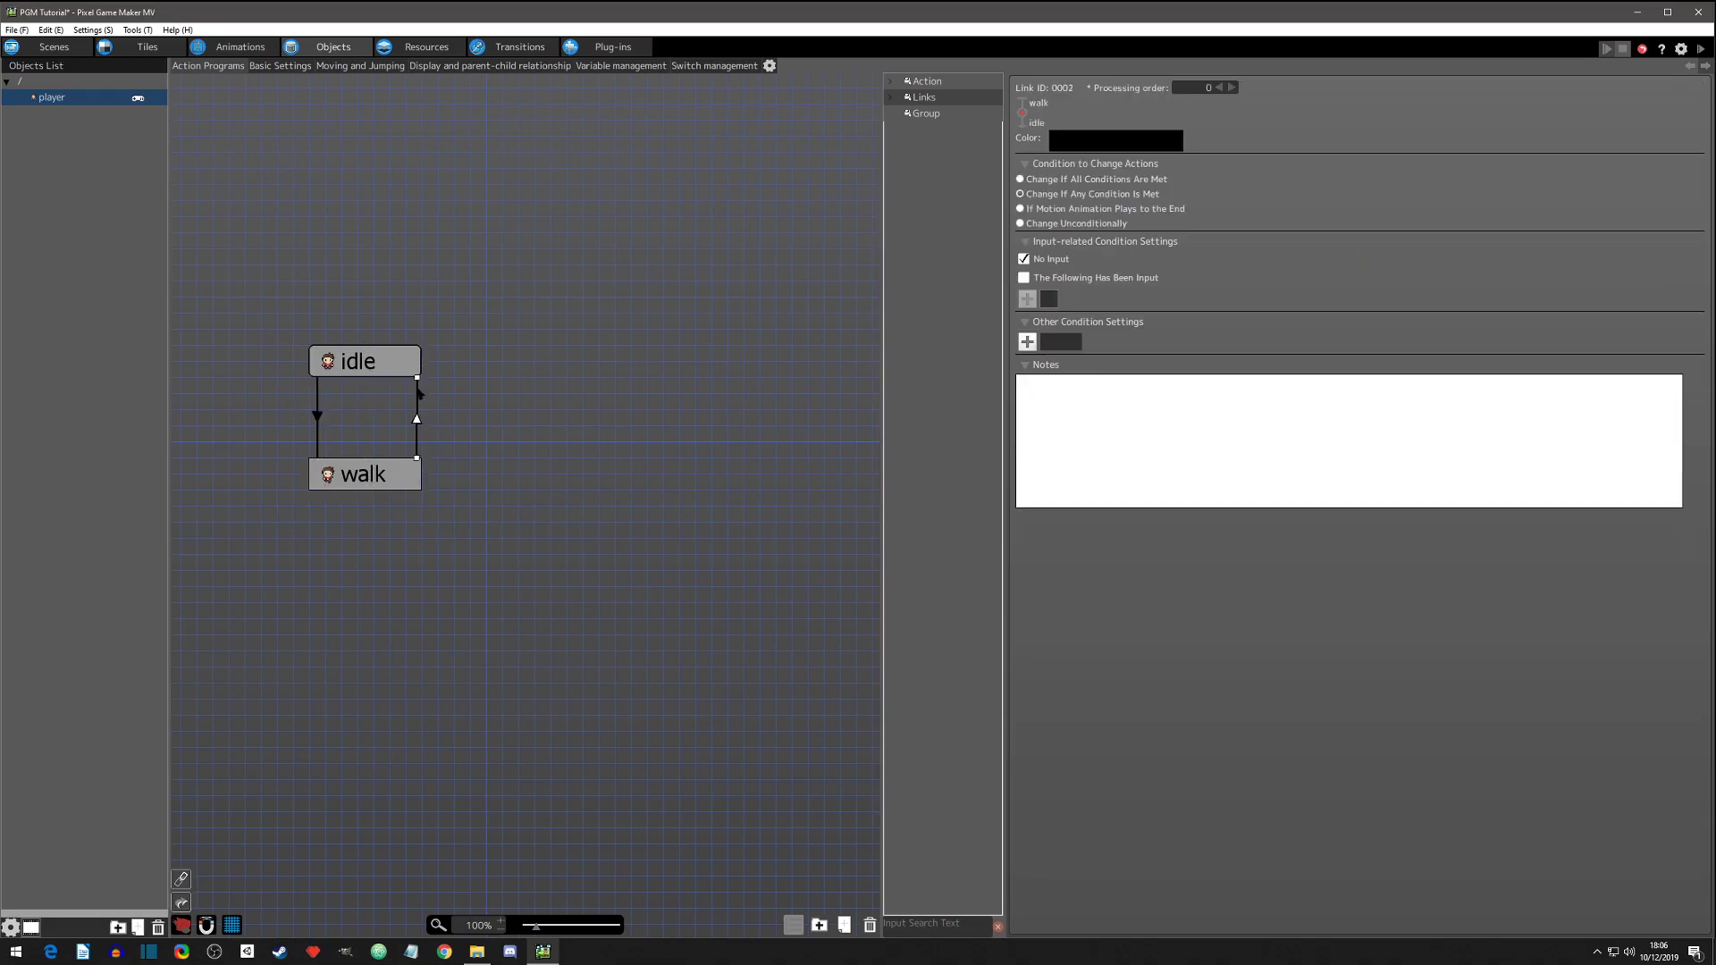
Add a new action named 'sword attack' using the sword attack motion, secondary motion Not Set
right_click(516, 361)
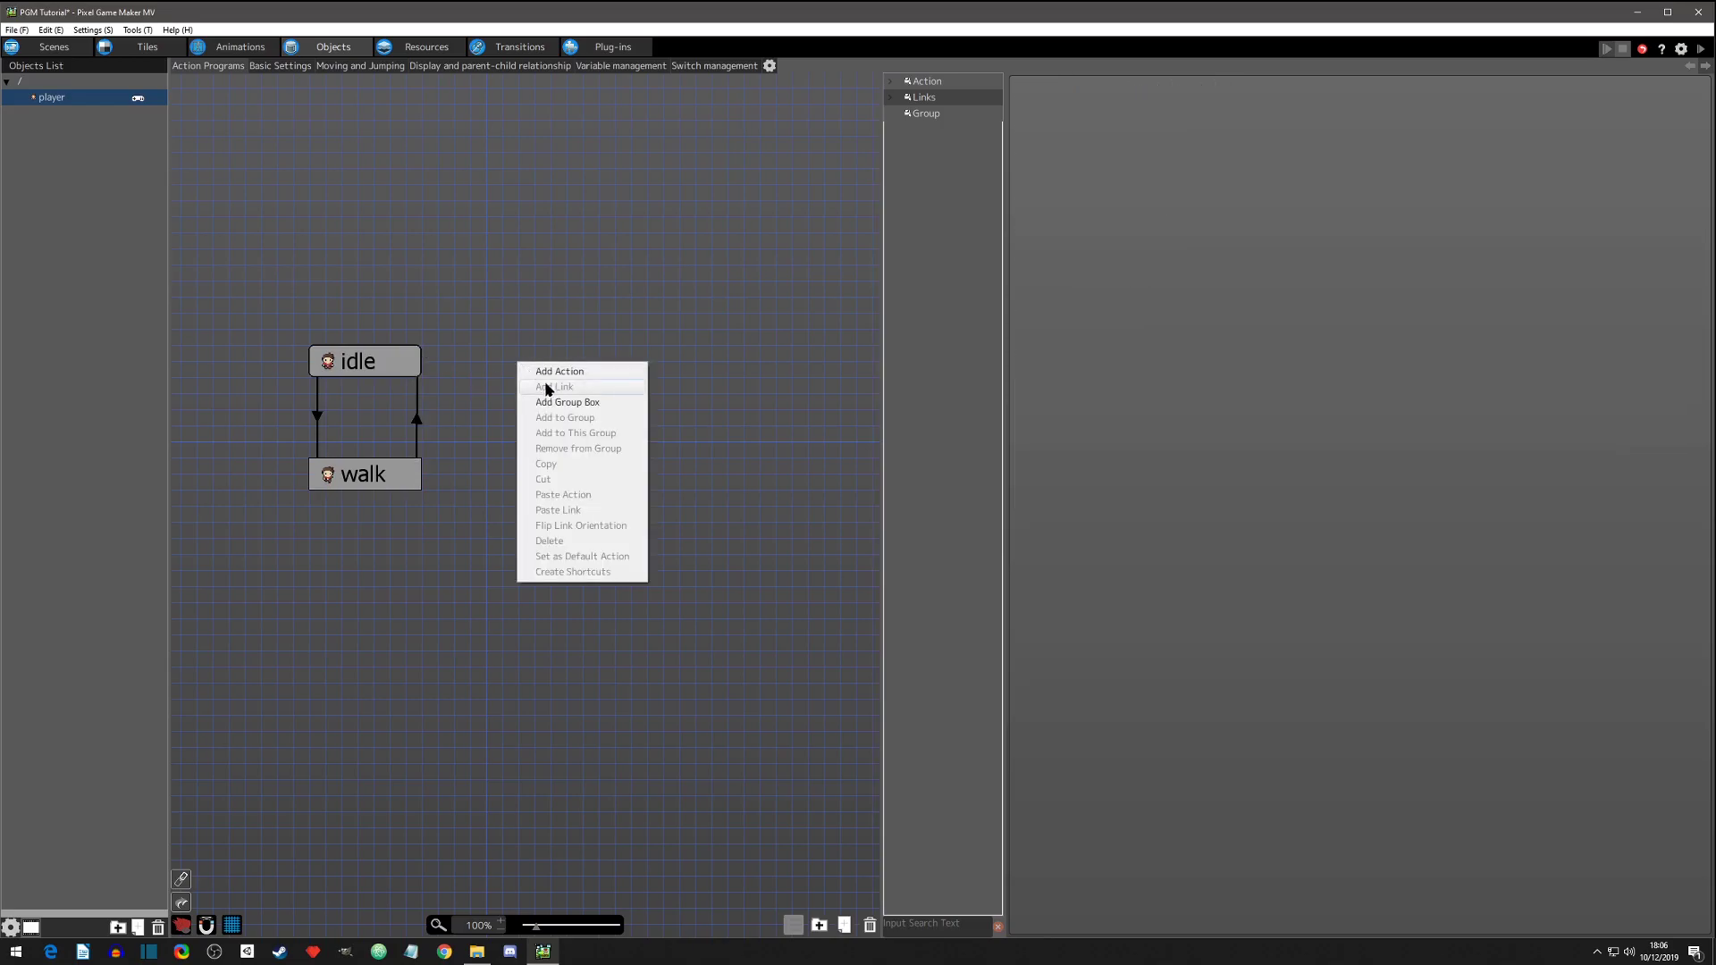
click(547, 370)
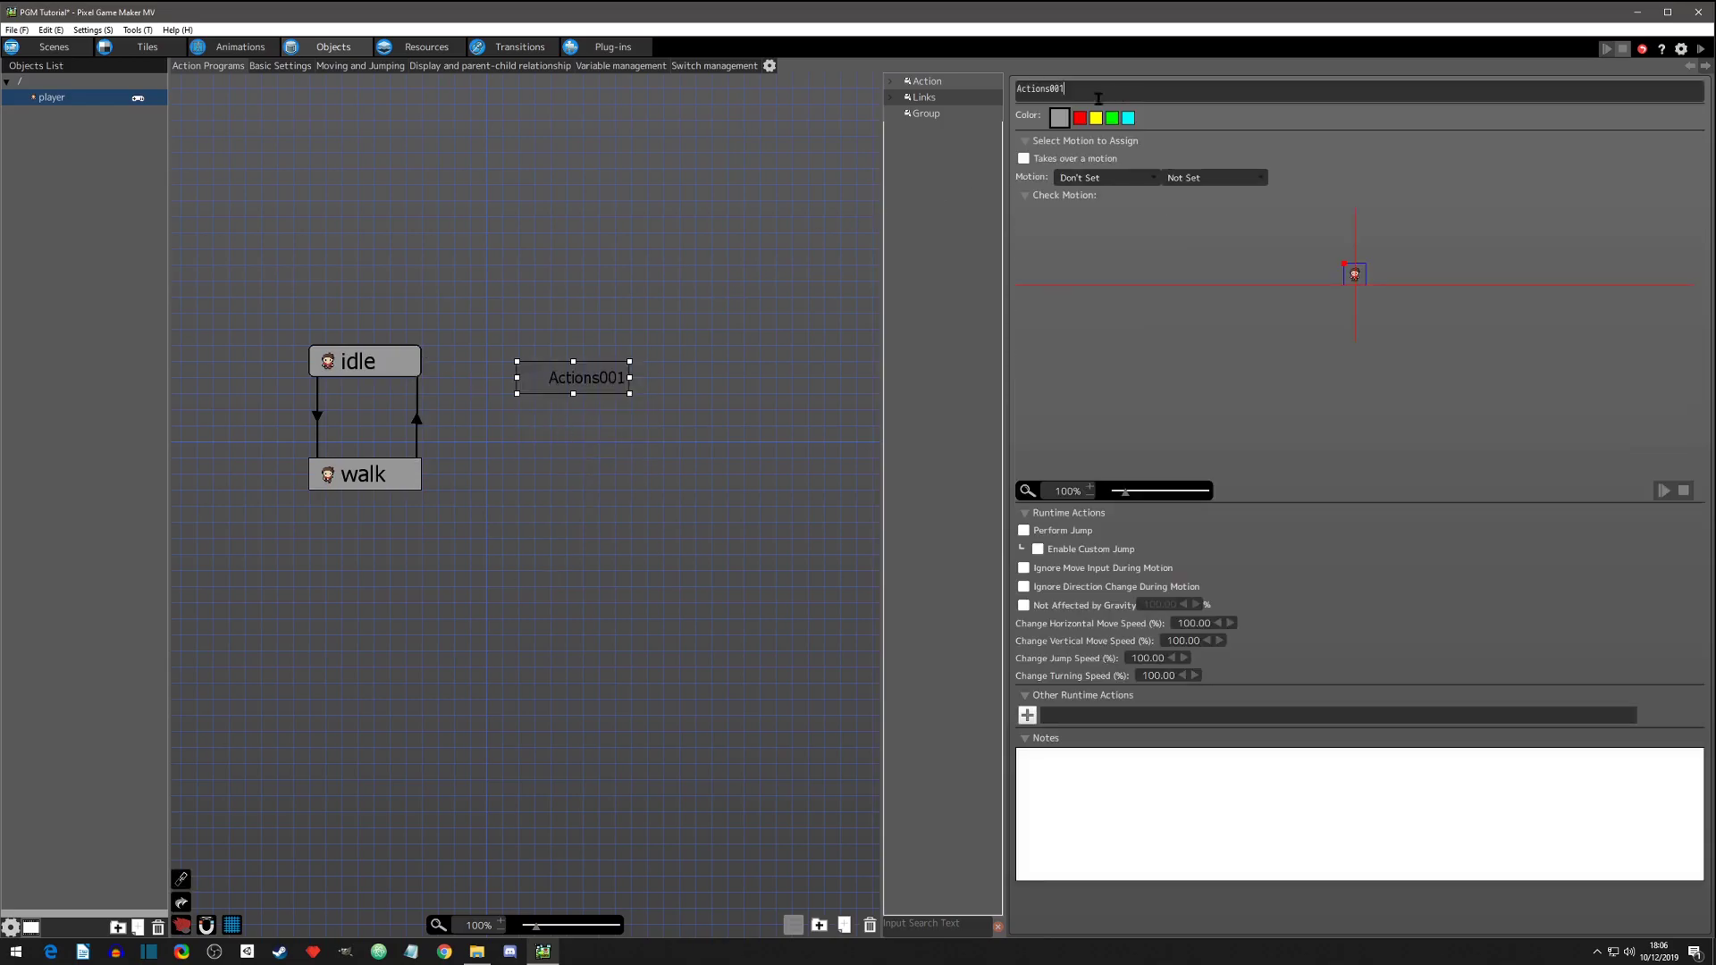
double_click(1098, 95)
text(sword attack)
click(1102, 178)
click(1108, 239)
click(1184, 178)
click(1220, 198)
Position the sword attack action on the canvas level with walk
drag(566, 380, 556, 366)
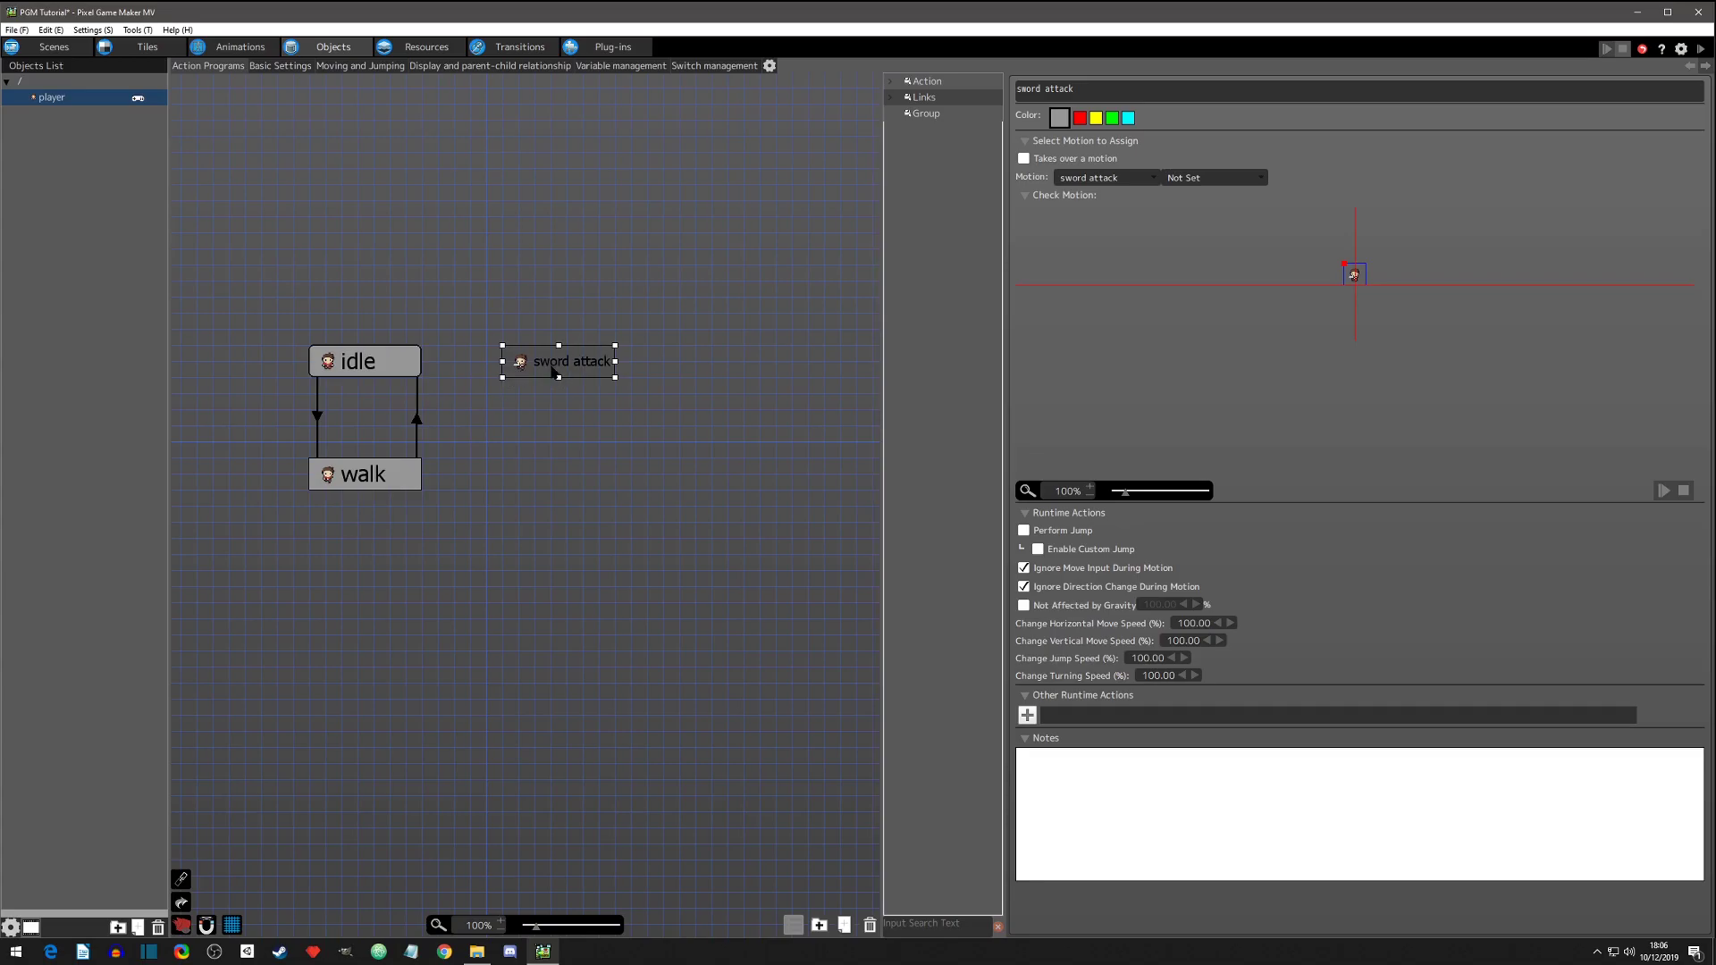
click(411, 374)
click(411, 482)
click(399, 360)
drag(543, 363, 547, 427)
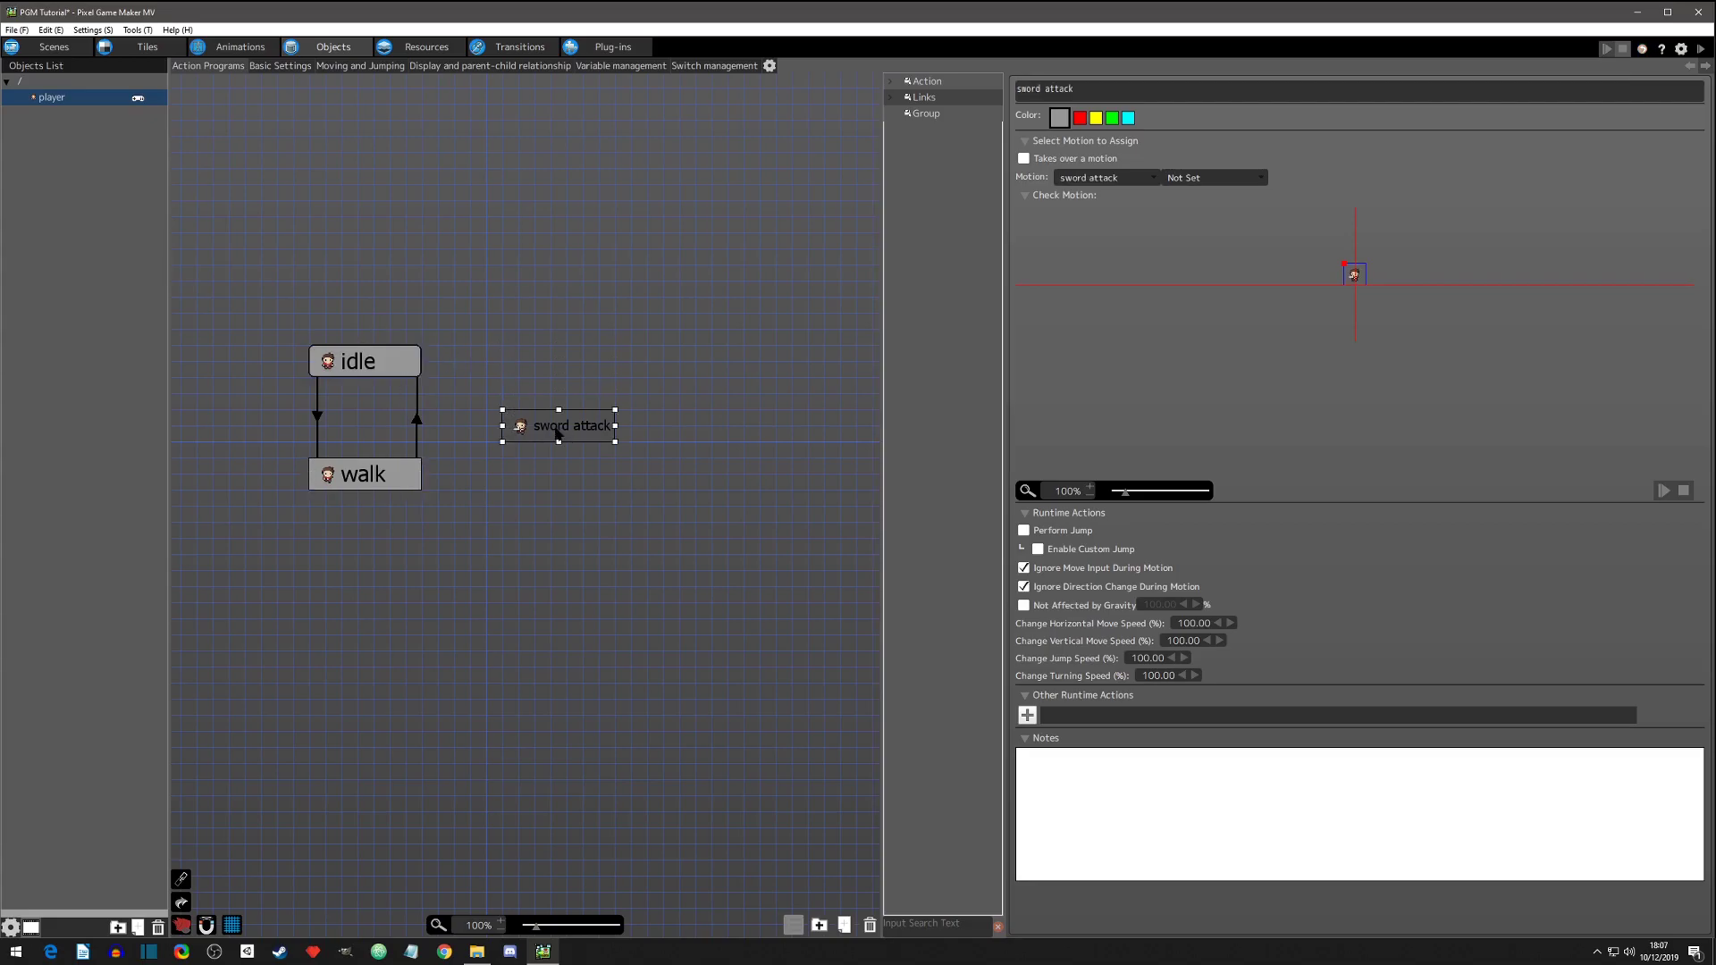
Create a link from walk to the sword attack action
right_click(391, 479)
click(415, 499)
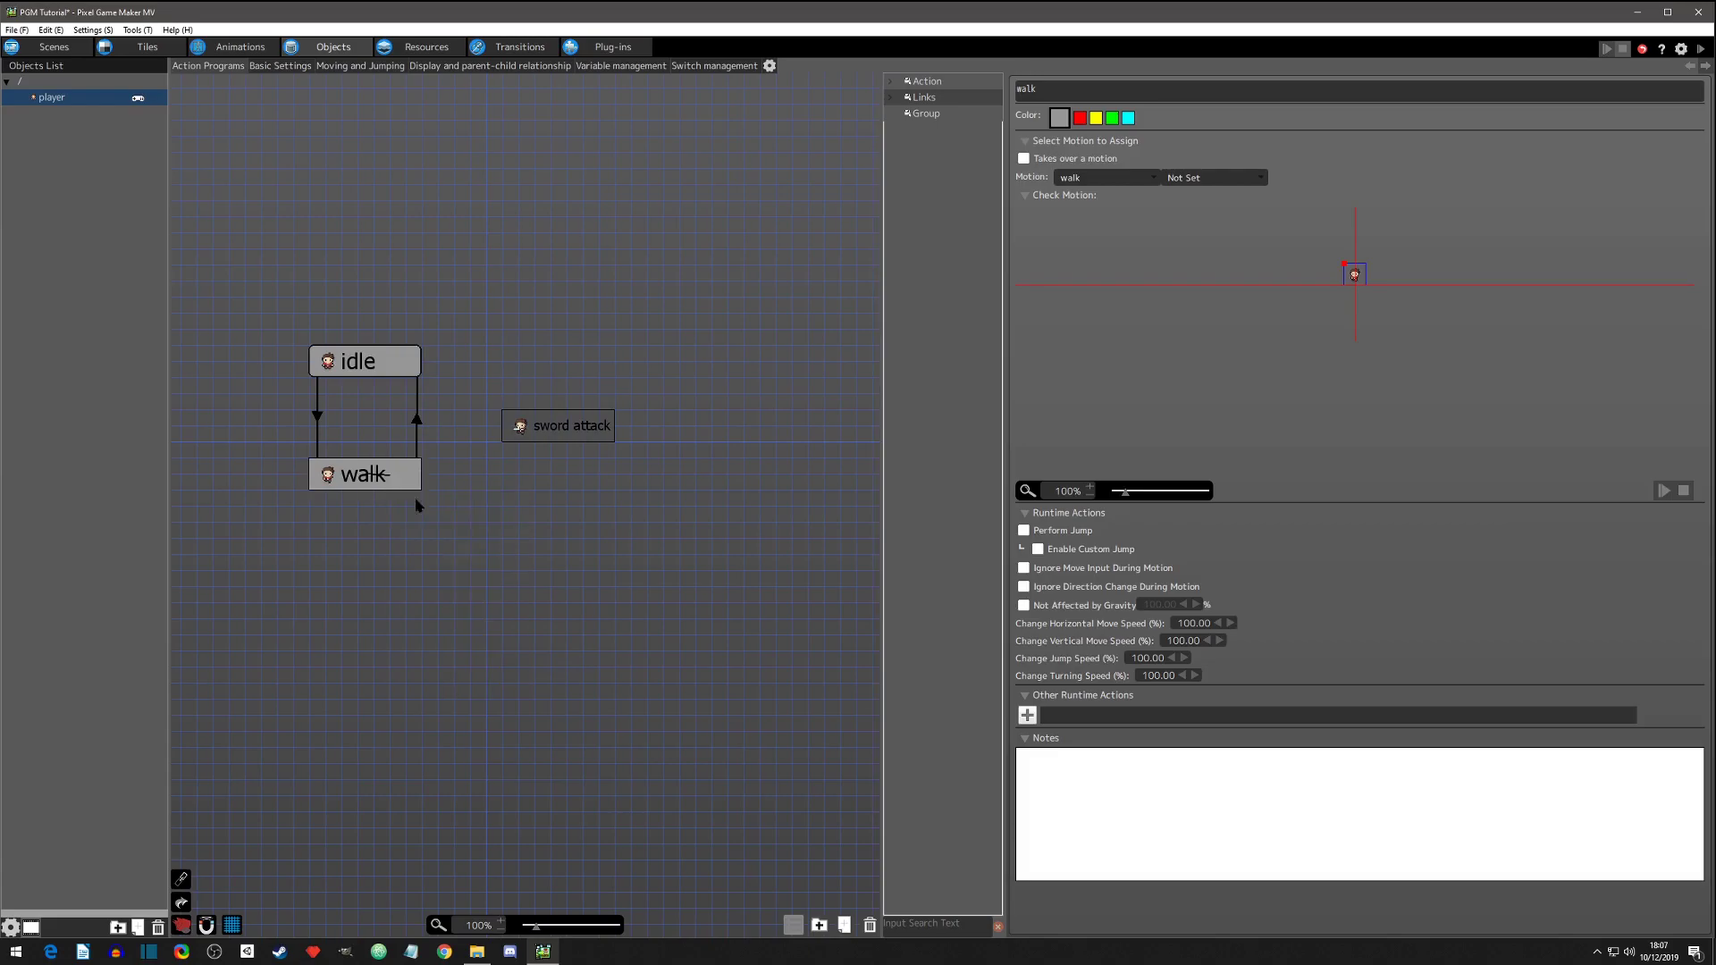
click(562, 436)
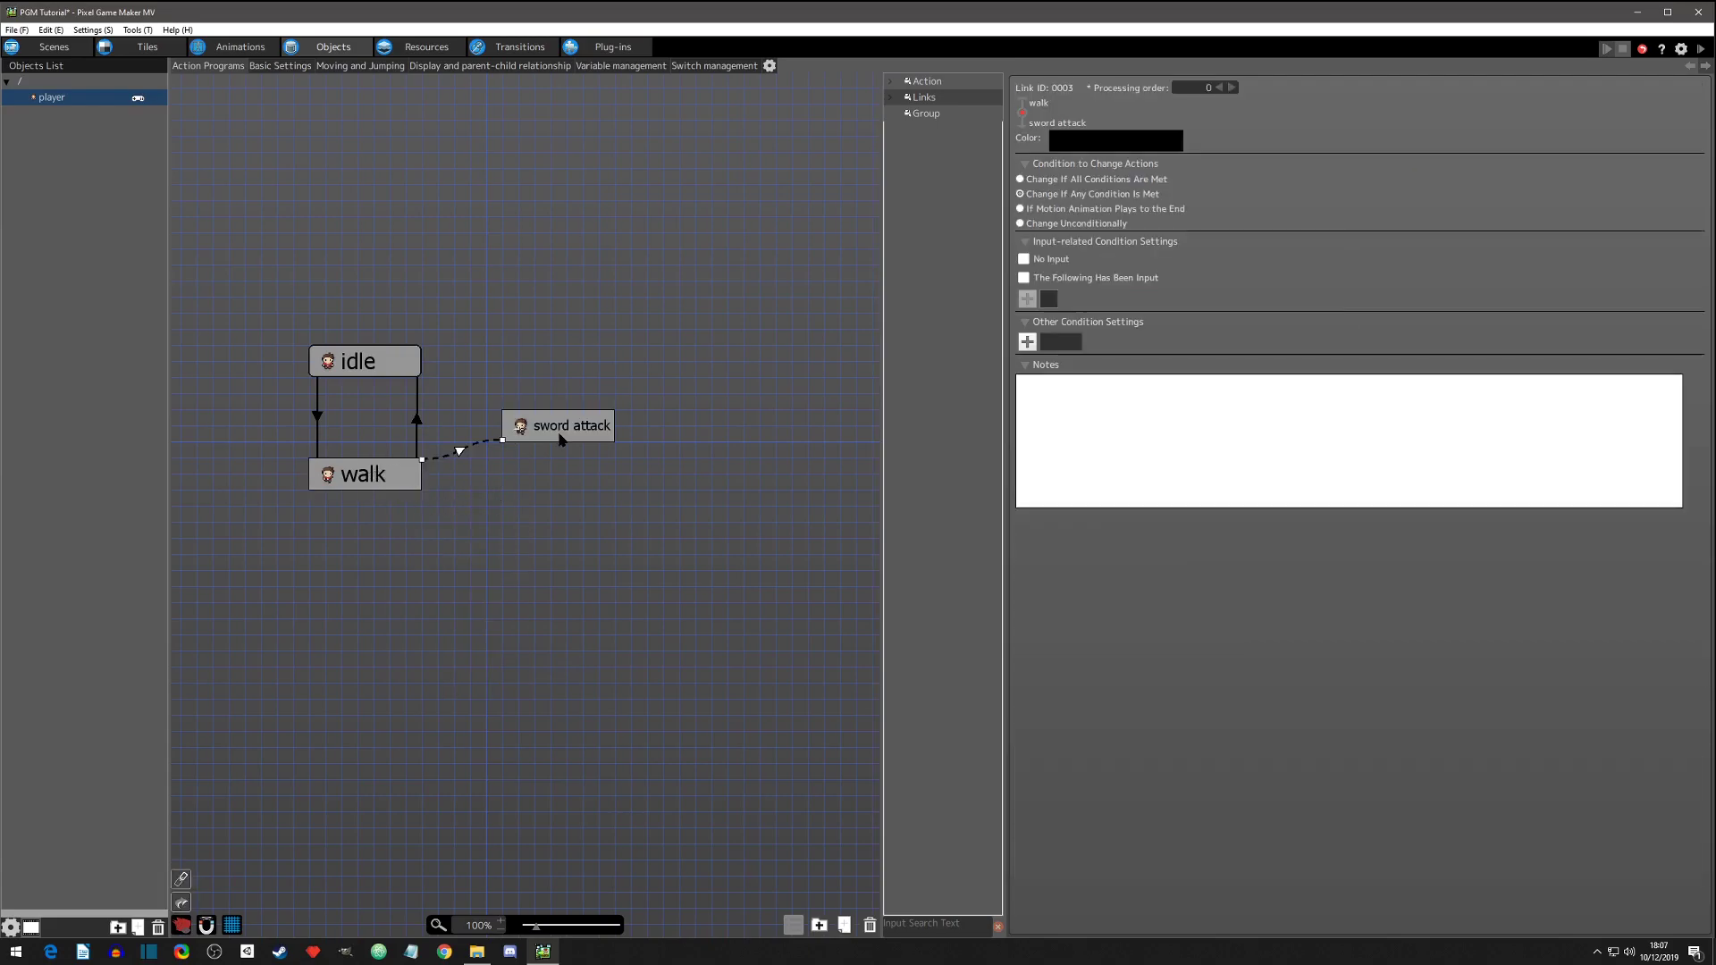
click(538, 502)
click(460, 452)
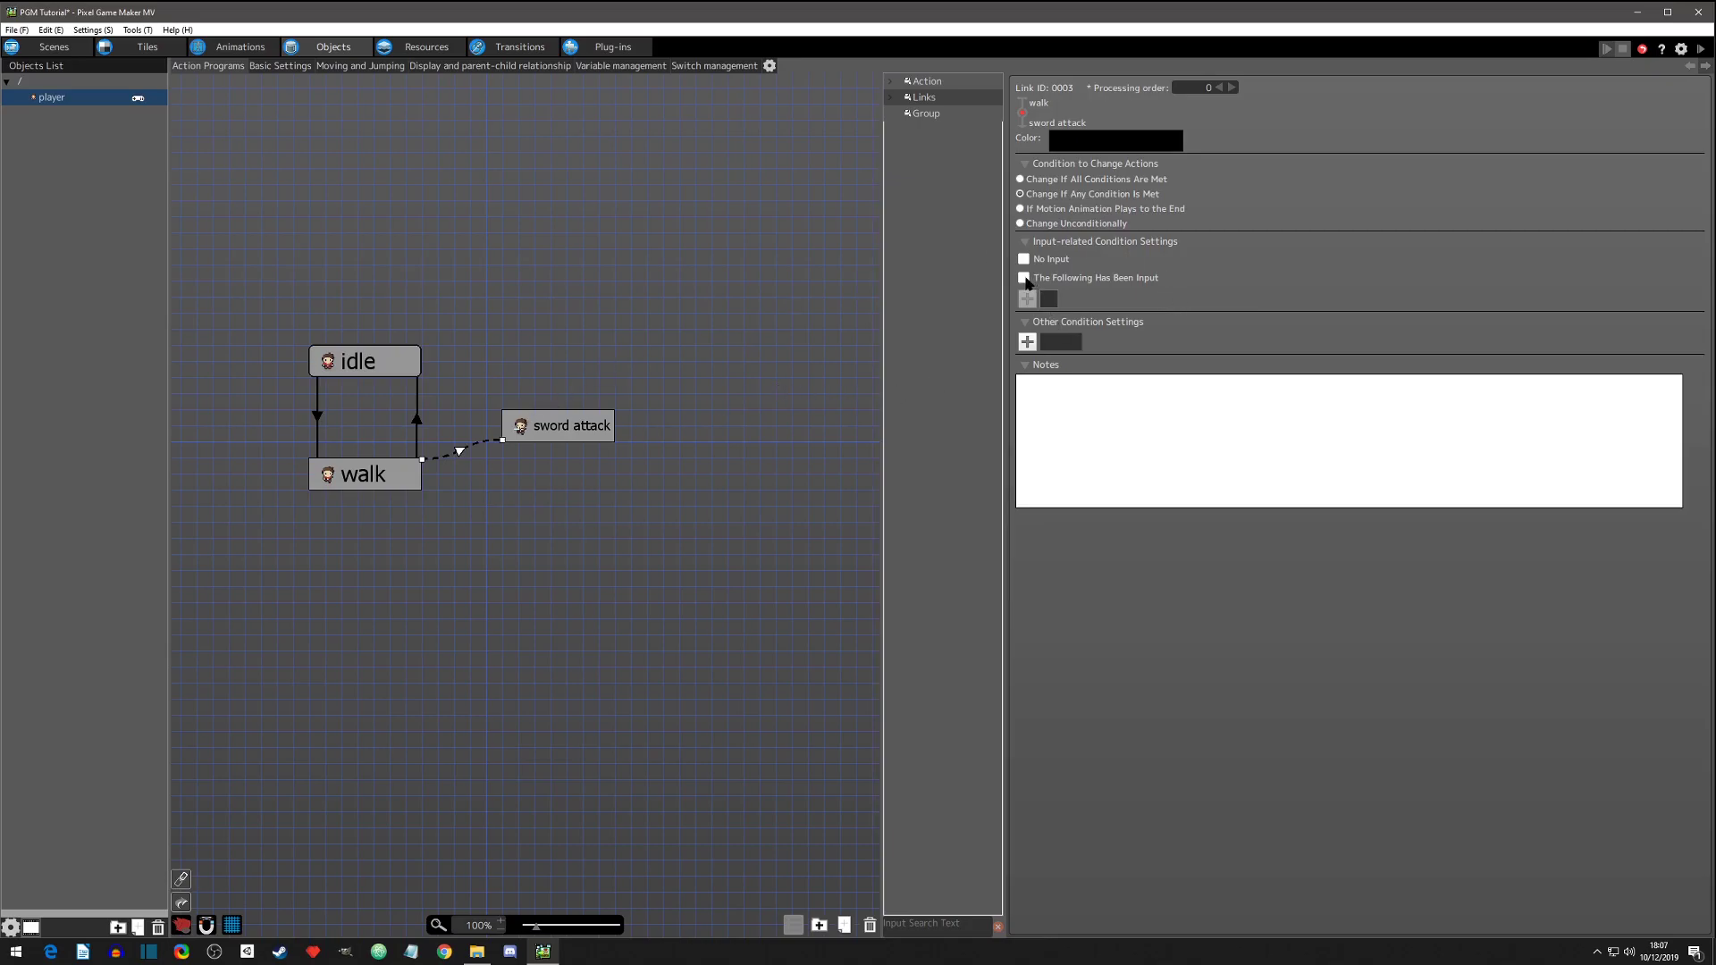
Make the walk link trigger when control key A is Pressed
click(1024, 278)
click(1028, 299)
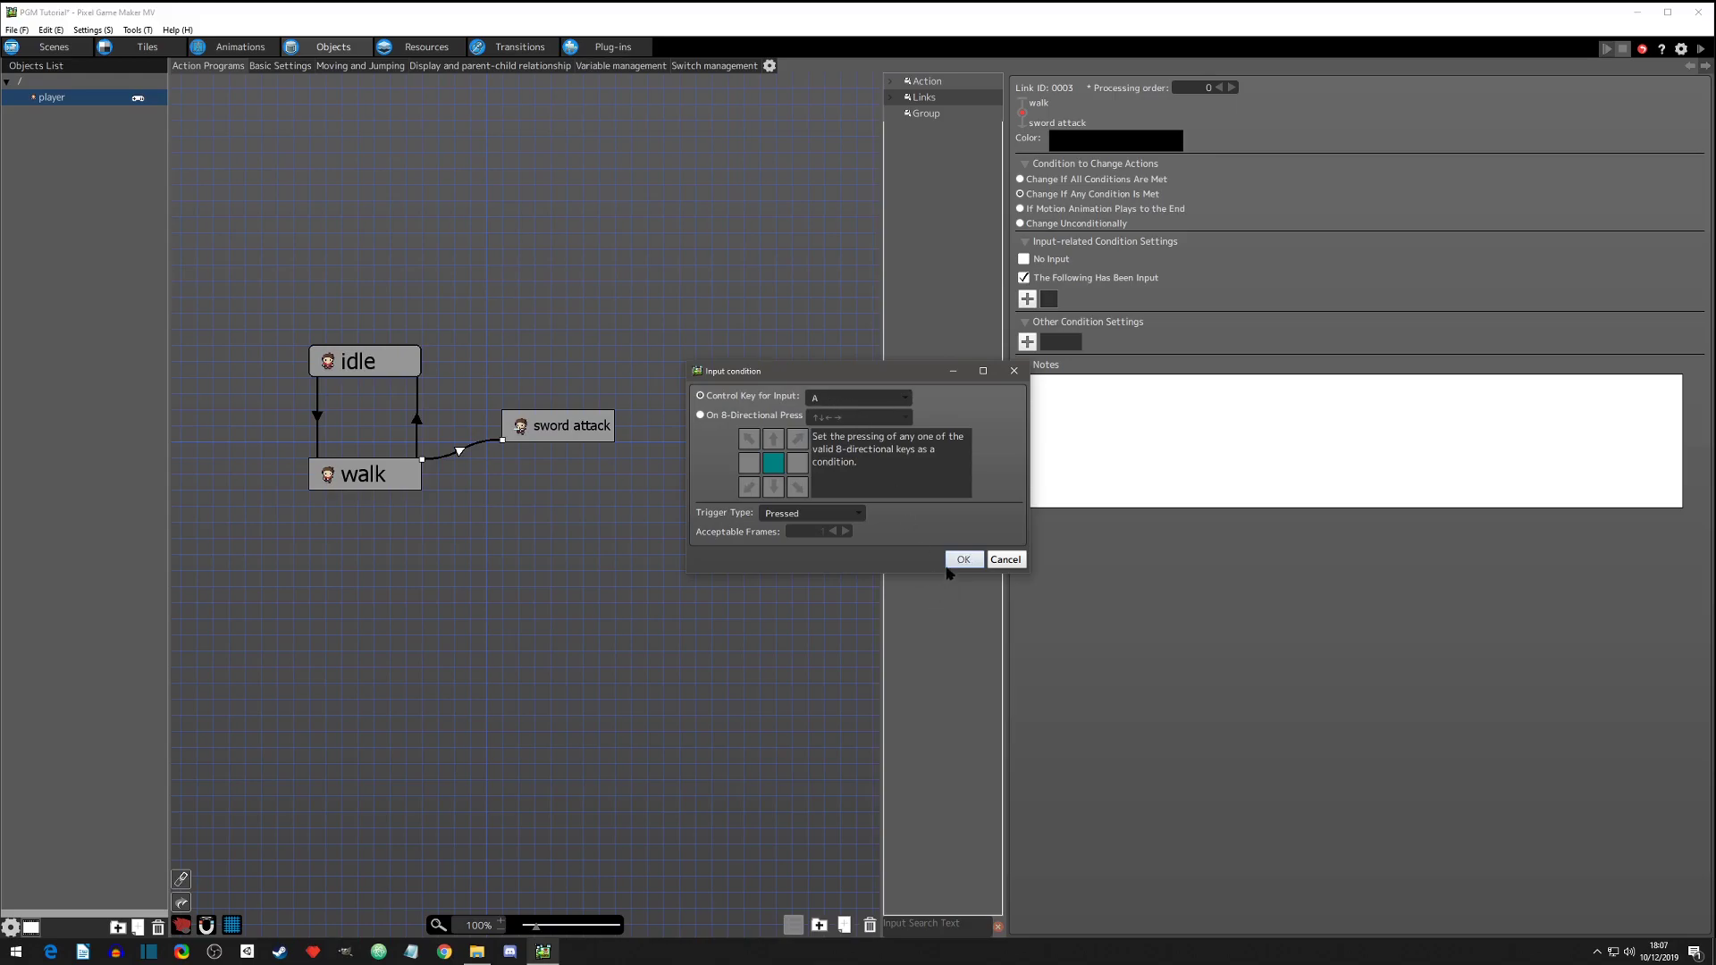
click(788, 516)
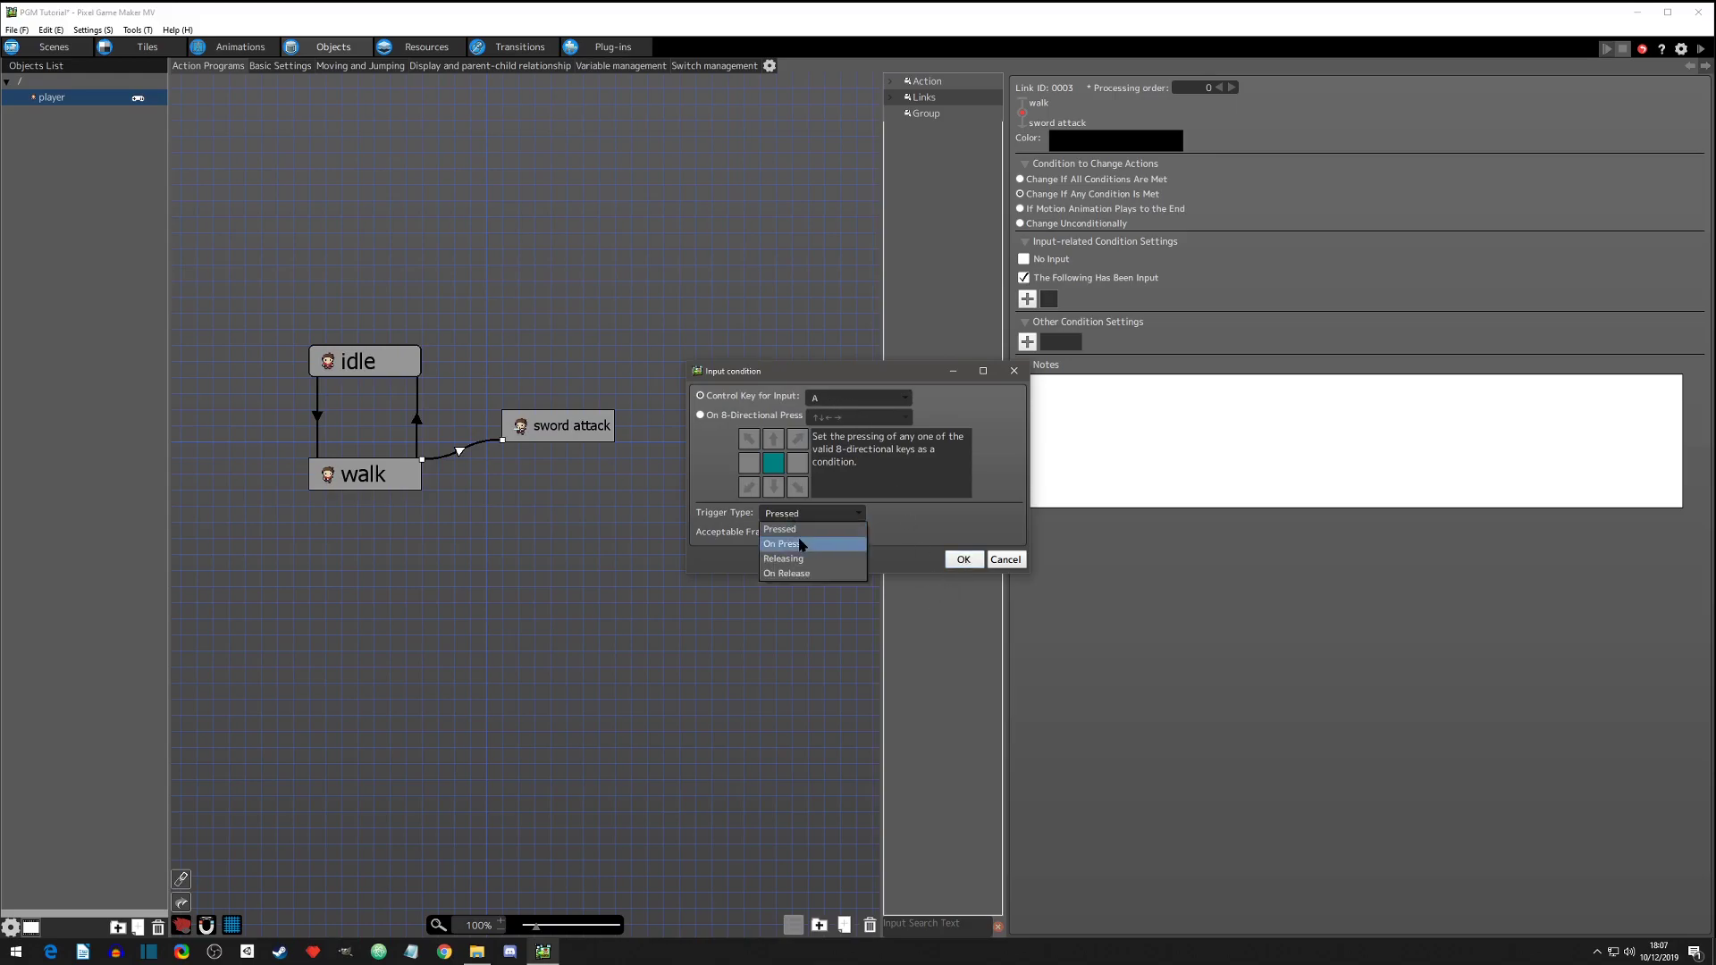
click(791, 525)
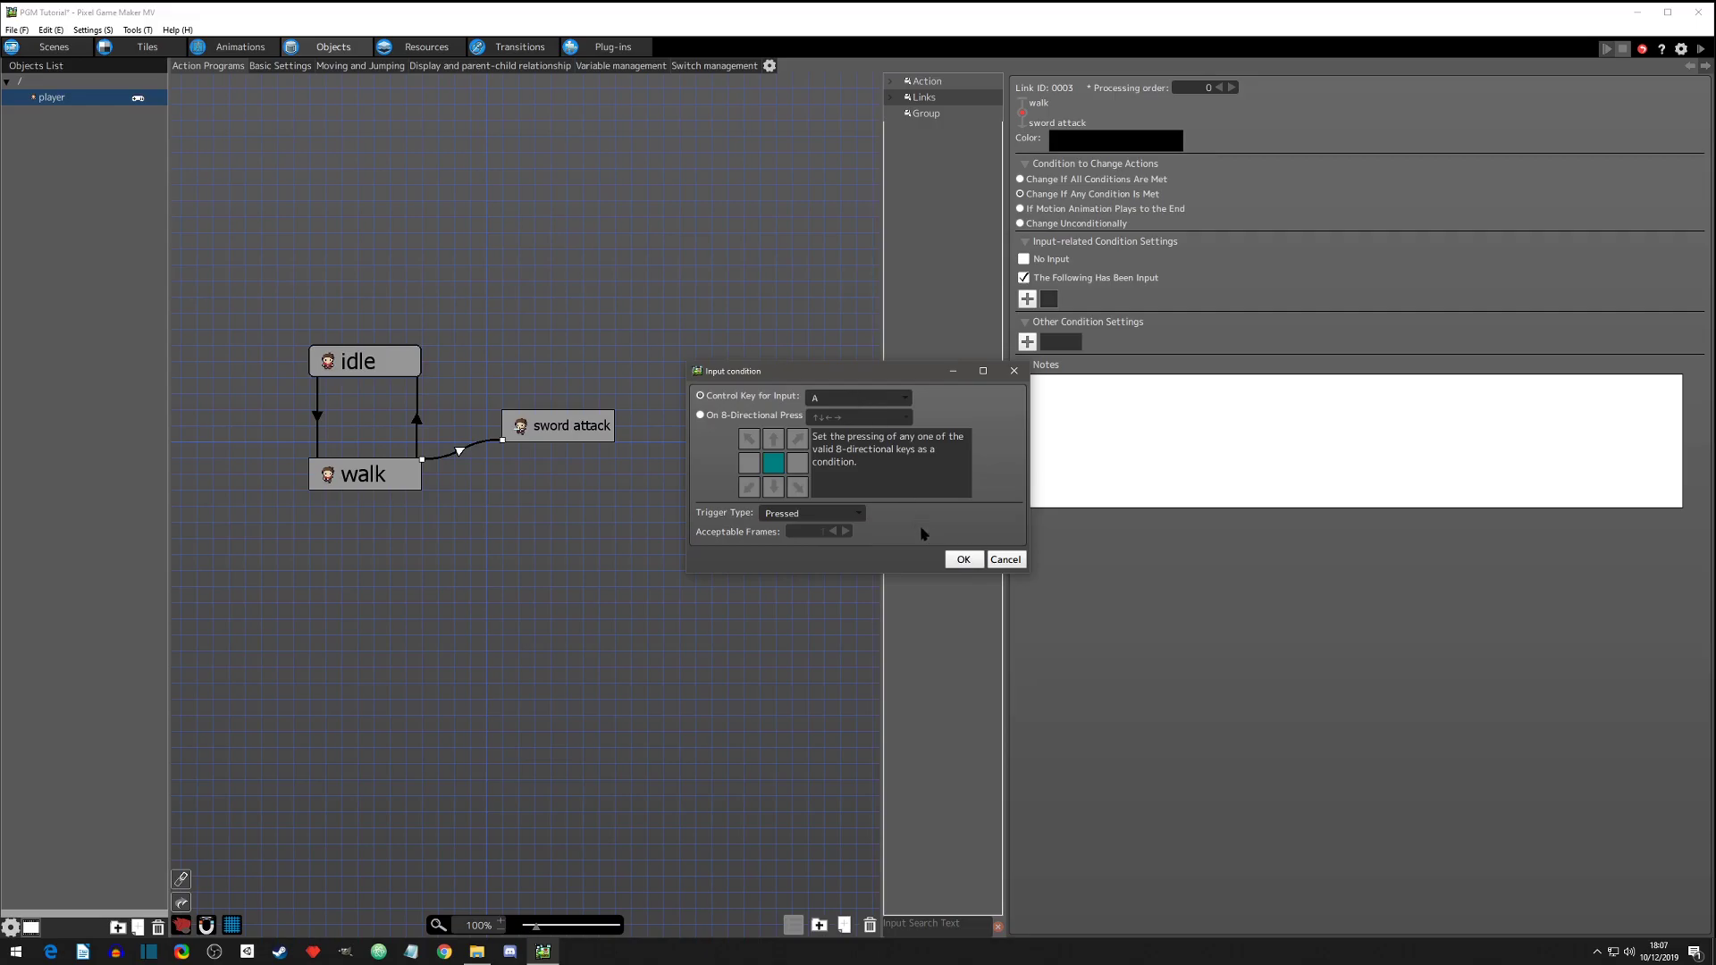
click(964, 559)
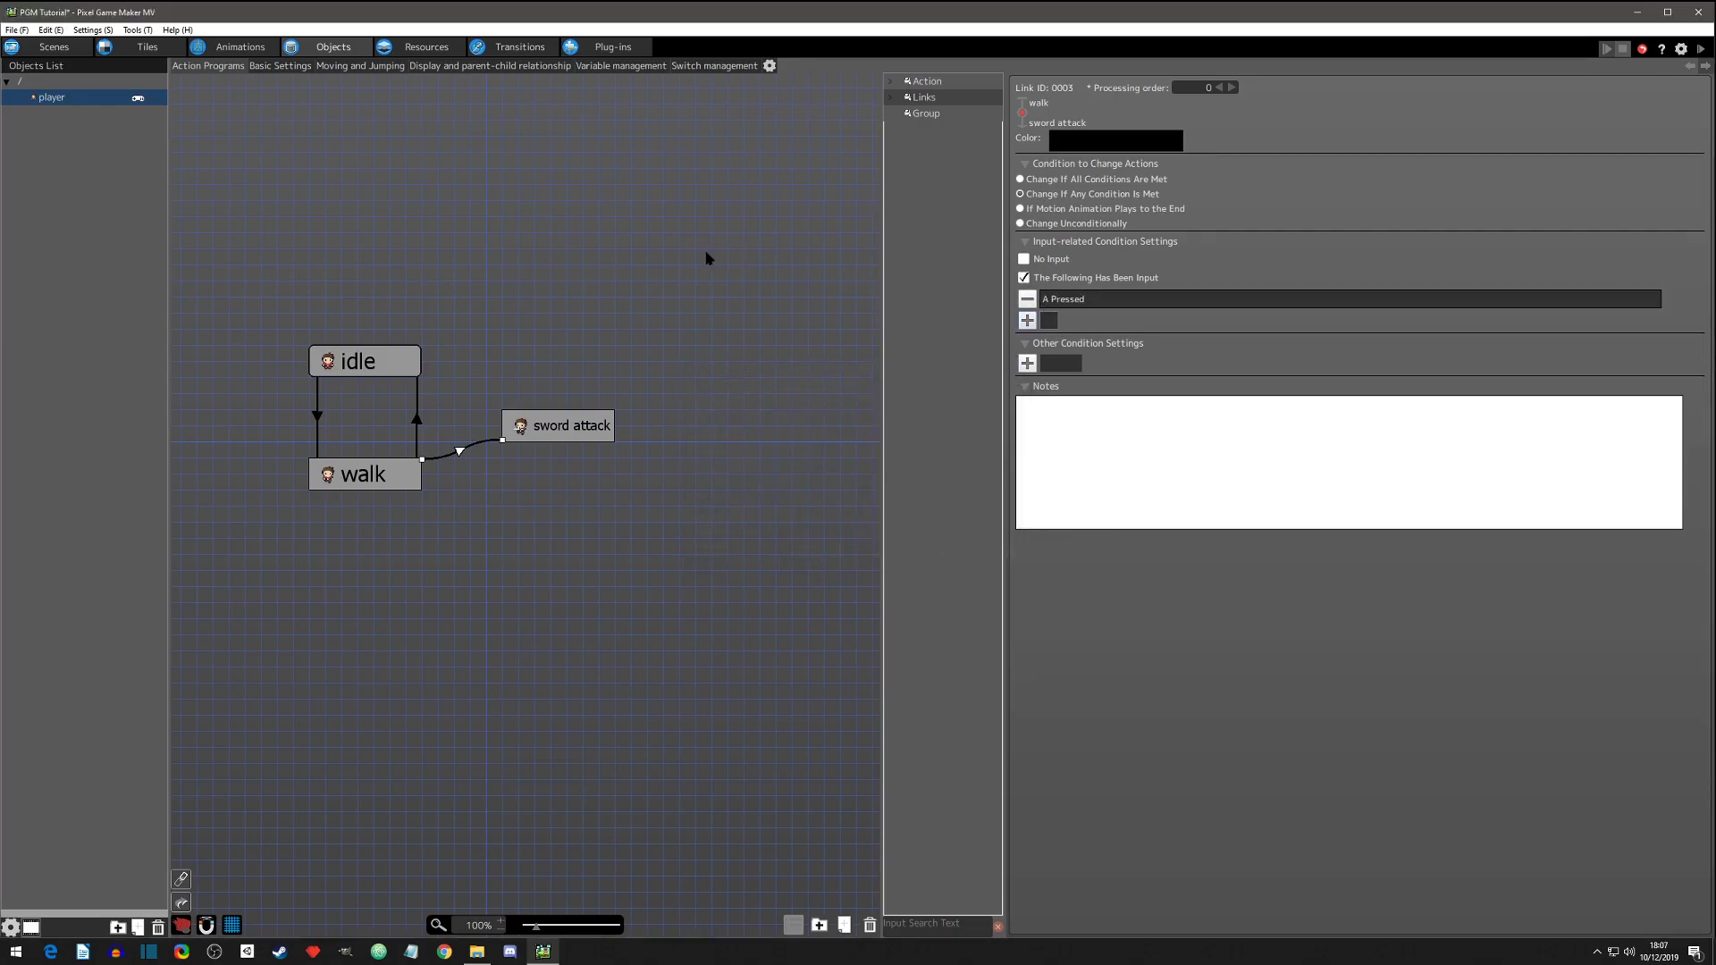
click(407, 371)
Link idle to sword attack with an A Pressed input condition
right_click(412, 368)
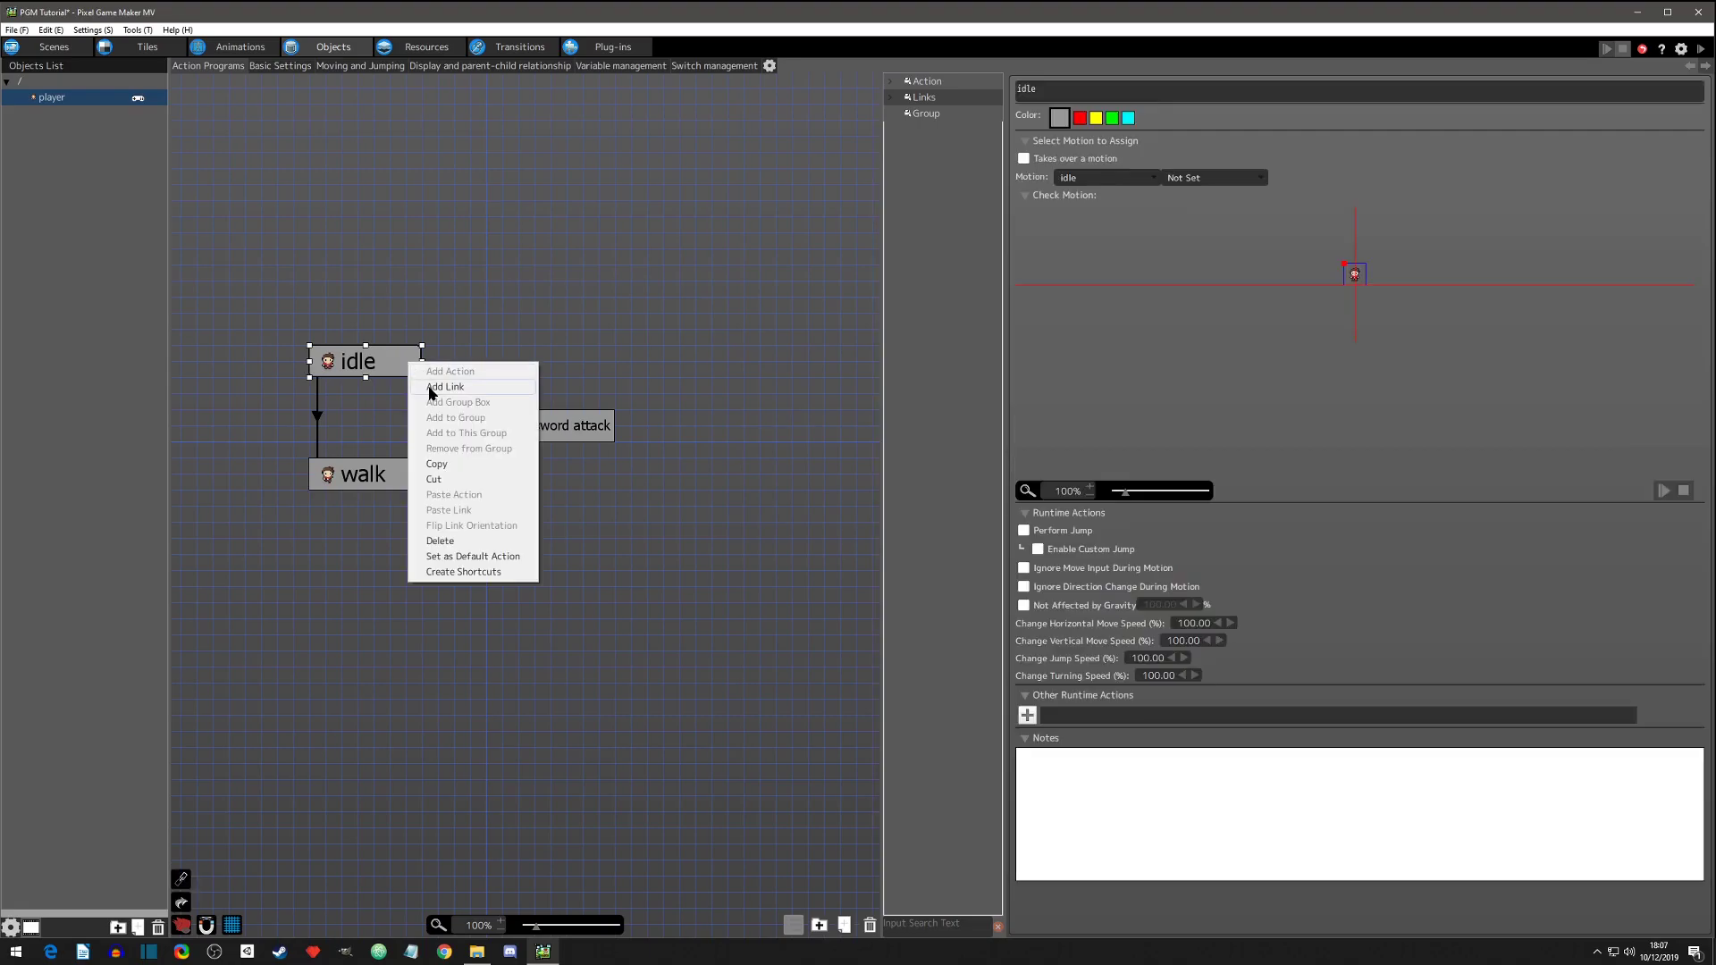
click(445, 386)
click(523, 424)
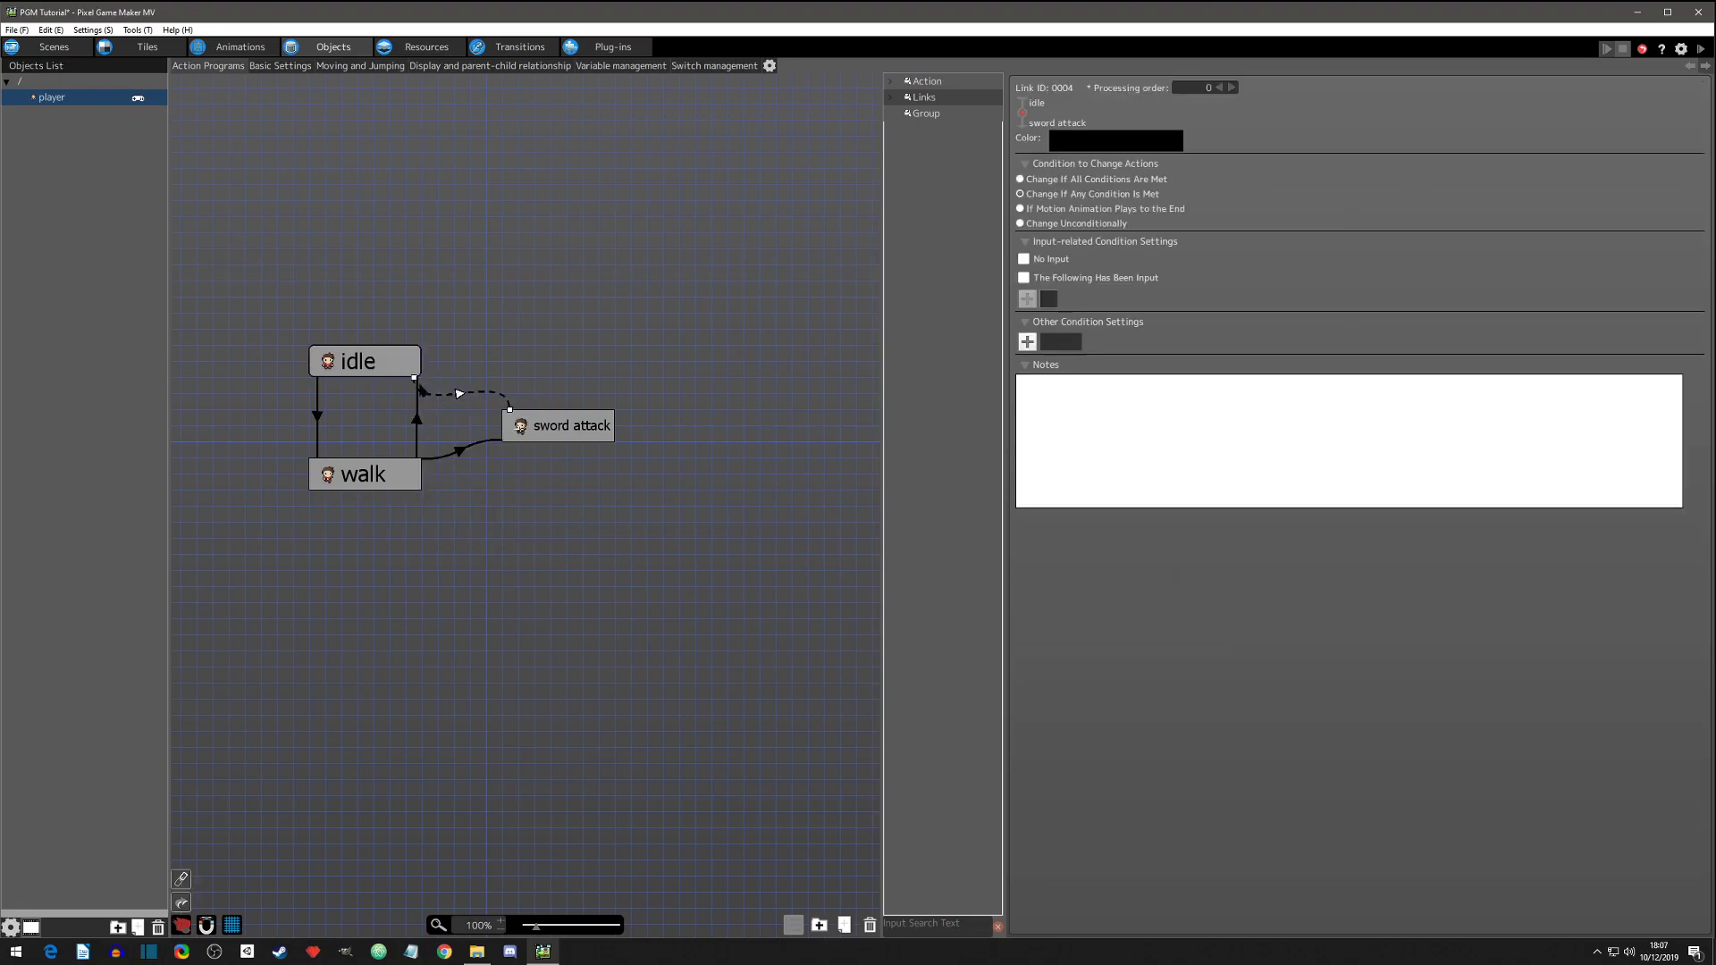
drag(416, 382, 423, 372)
click(1025, 278)
click(1027, 299)
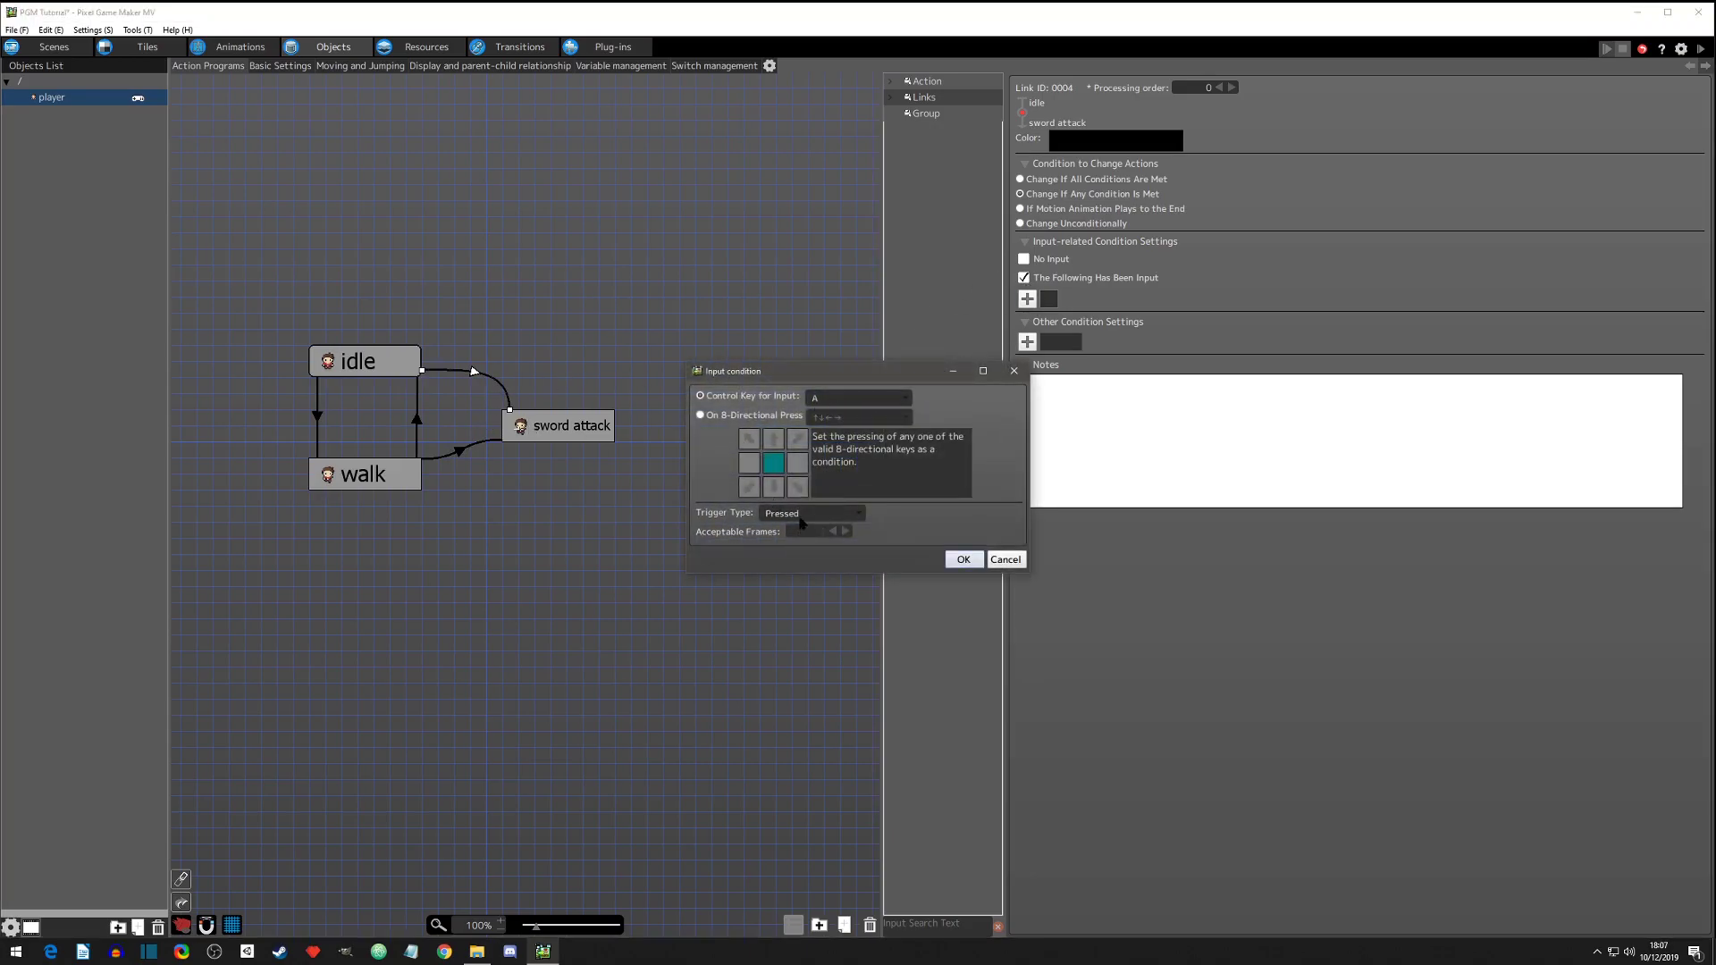
click(964, 560)
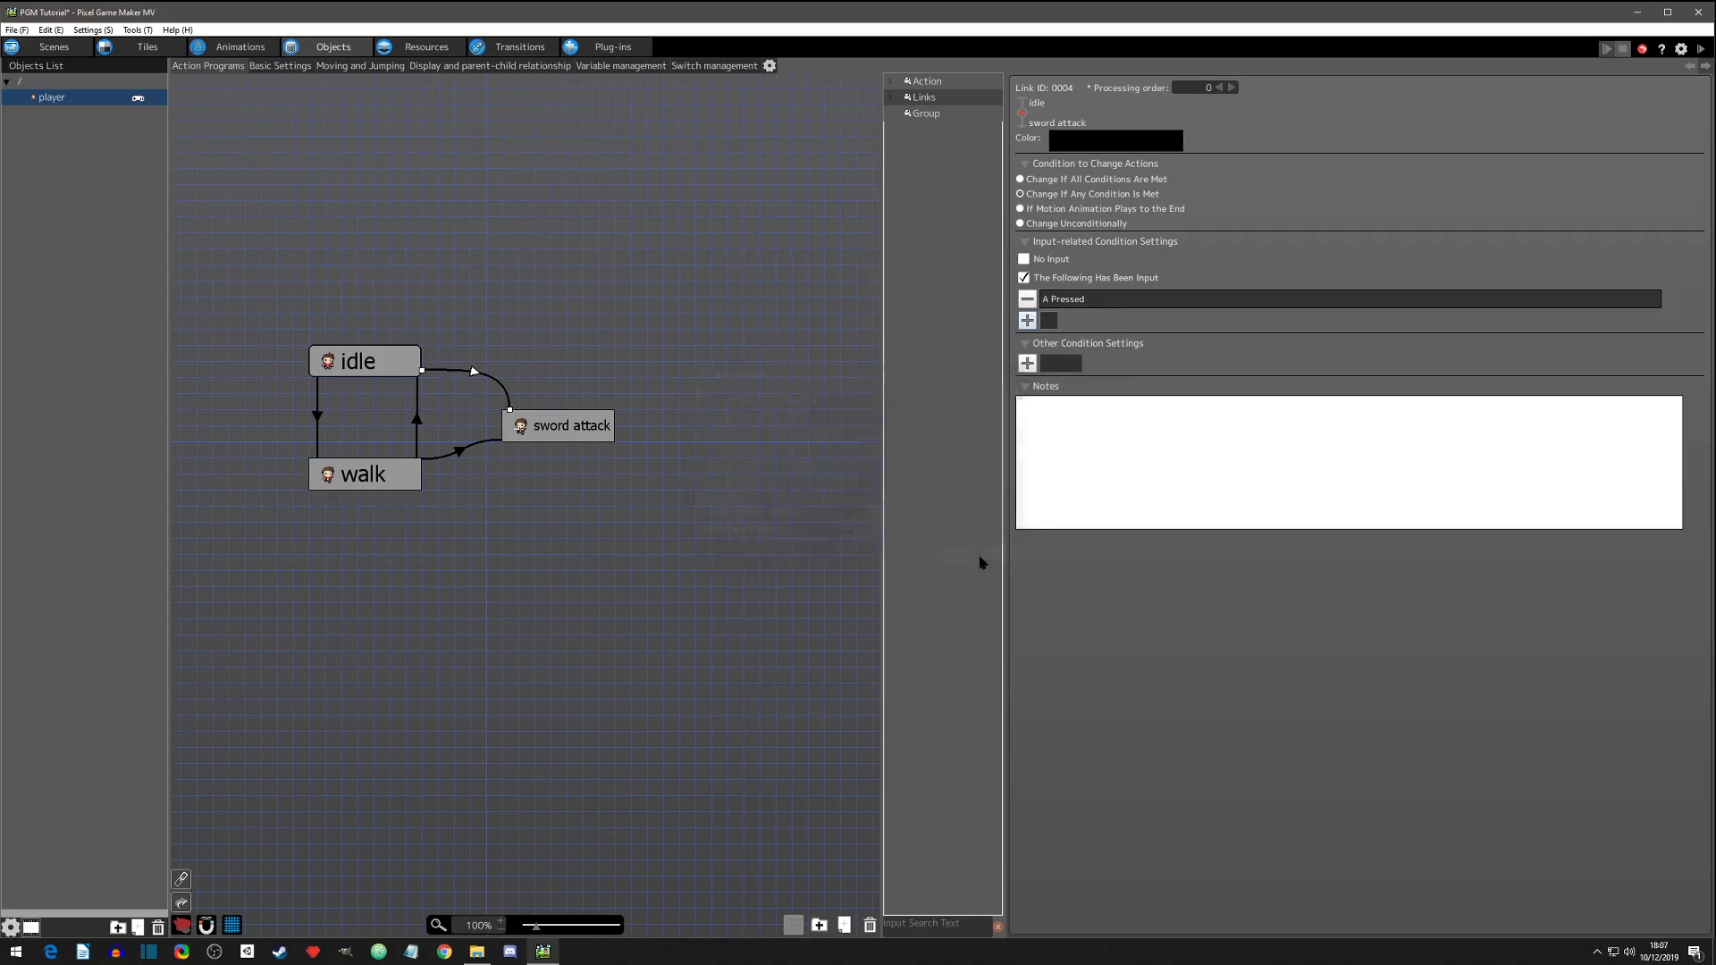
Reroute the walk link into sword attack's bottom and review the links
click(460, 454)
drag(423, 461, 512, 443)
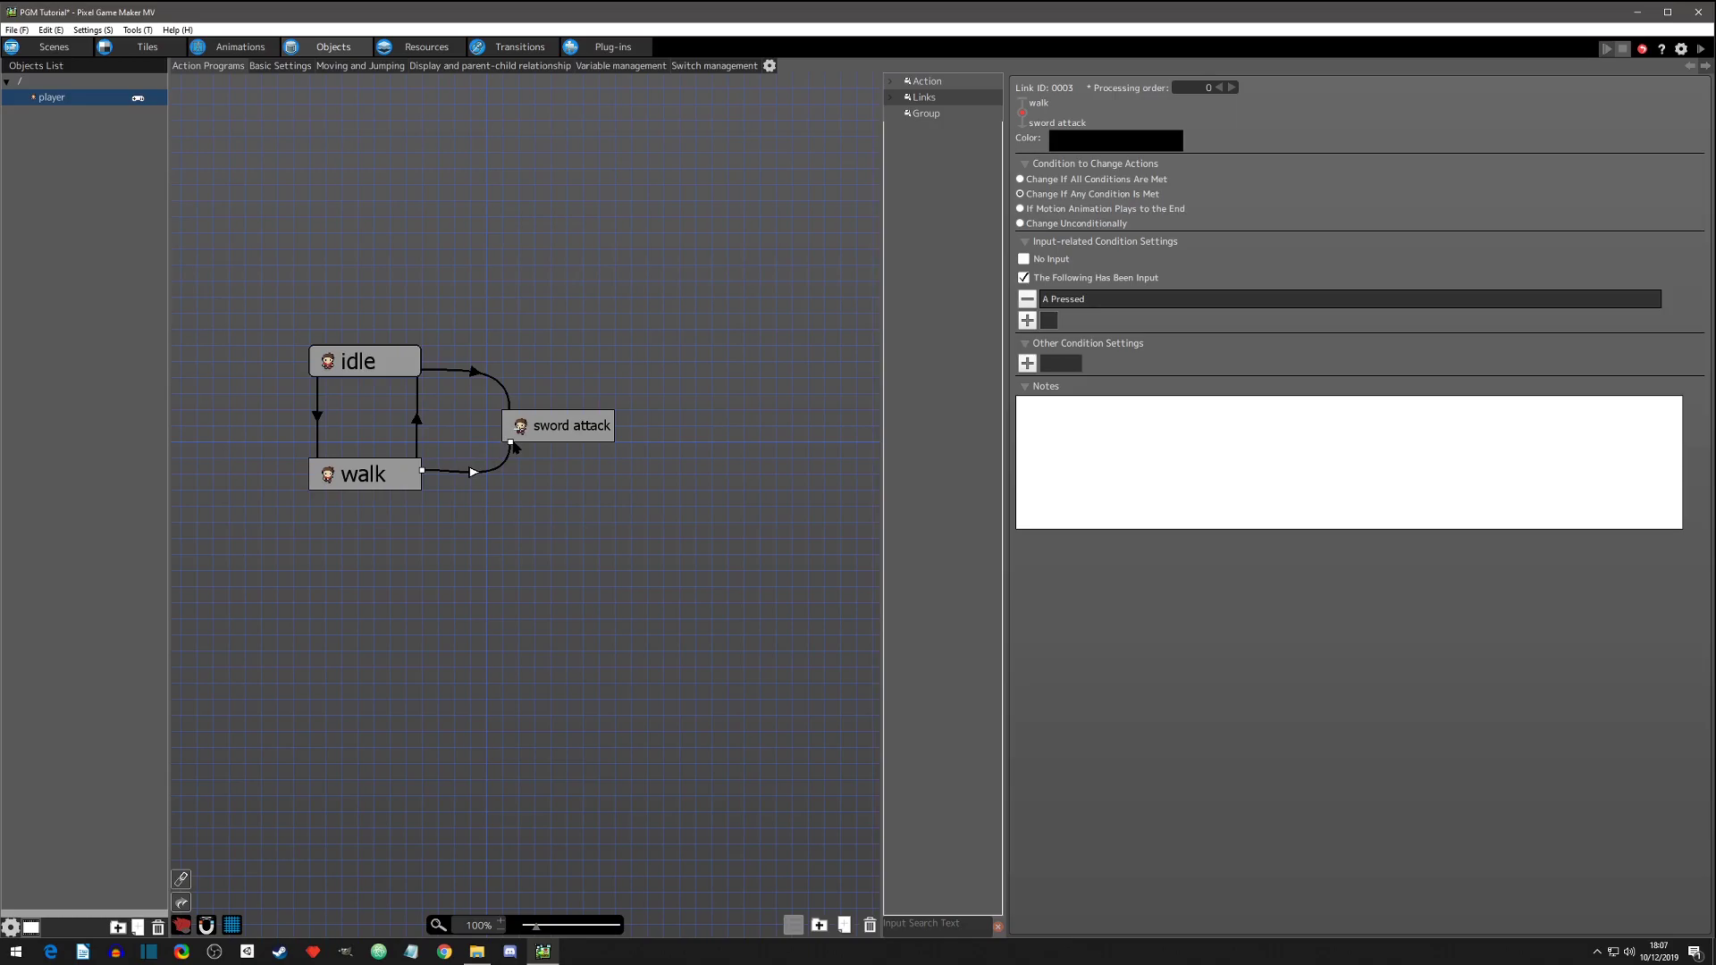
click(550, 417)
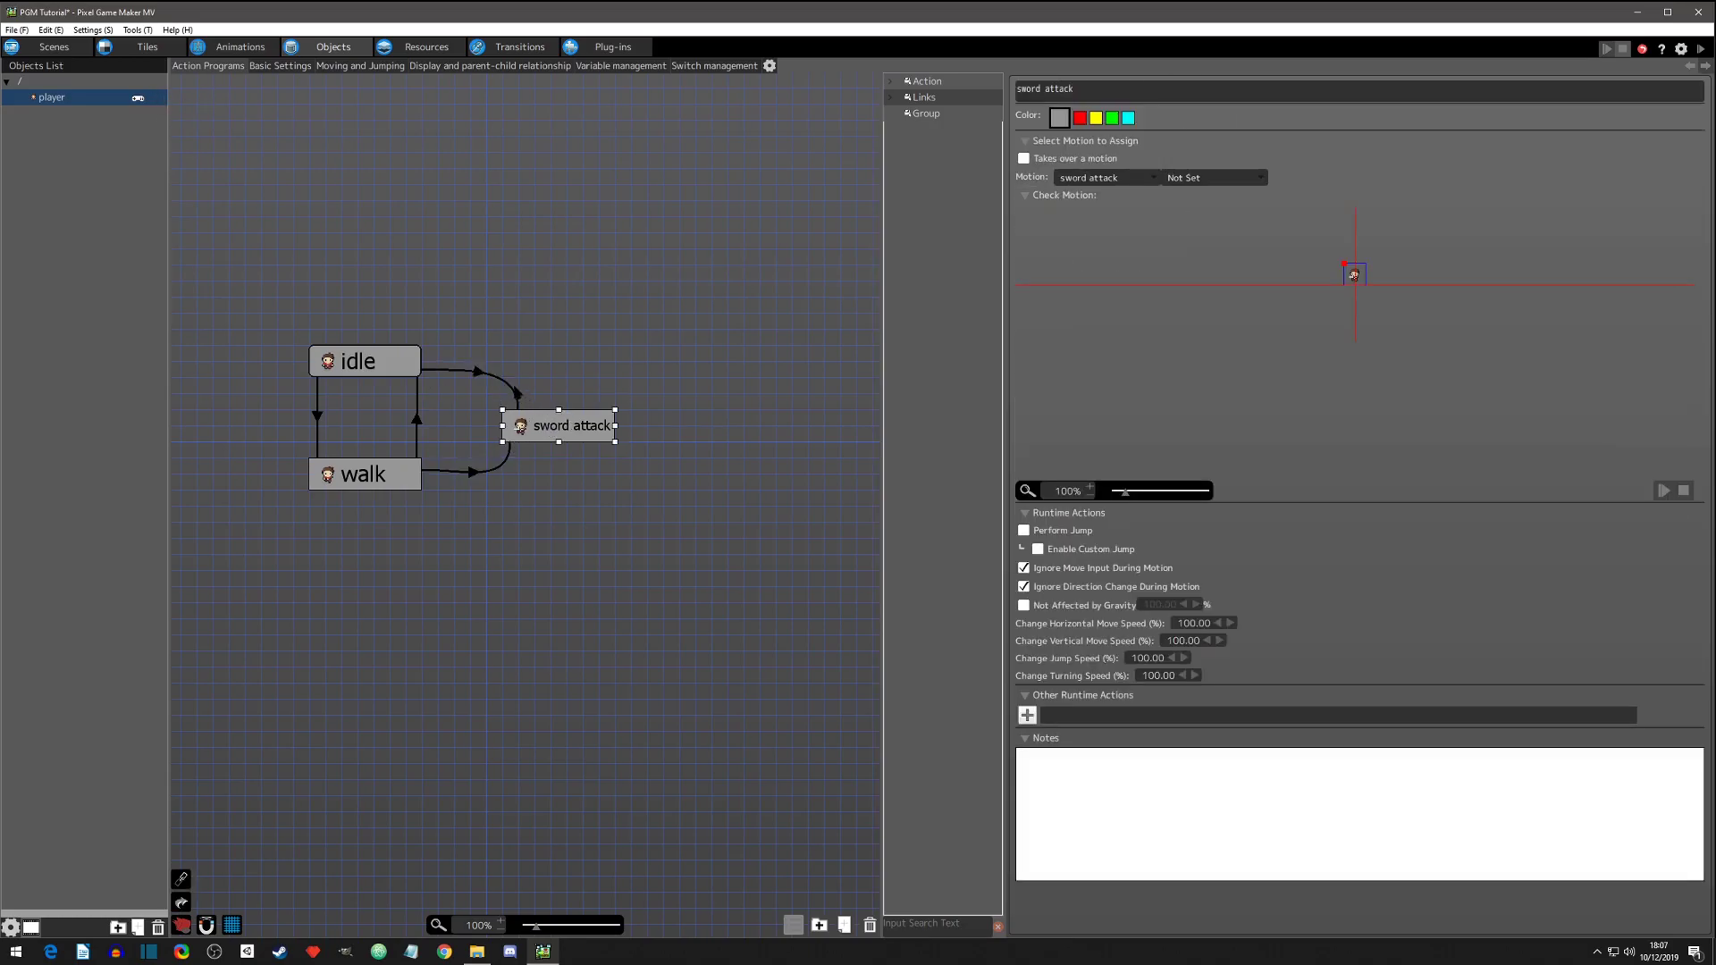
click(485, 375)
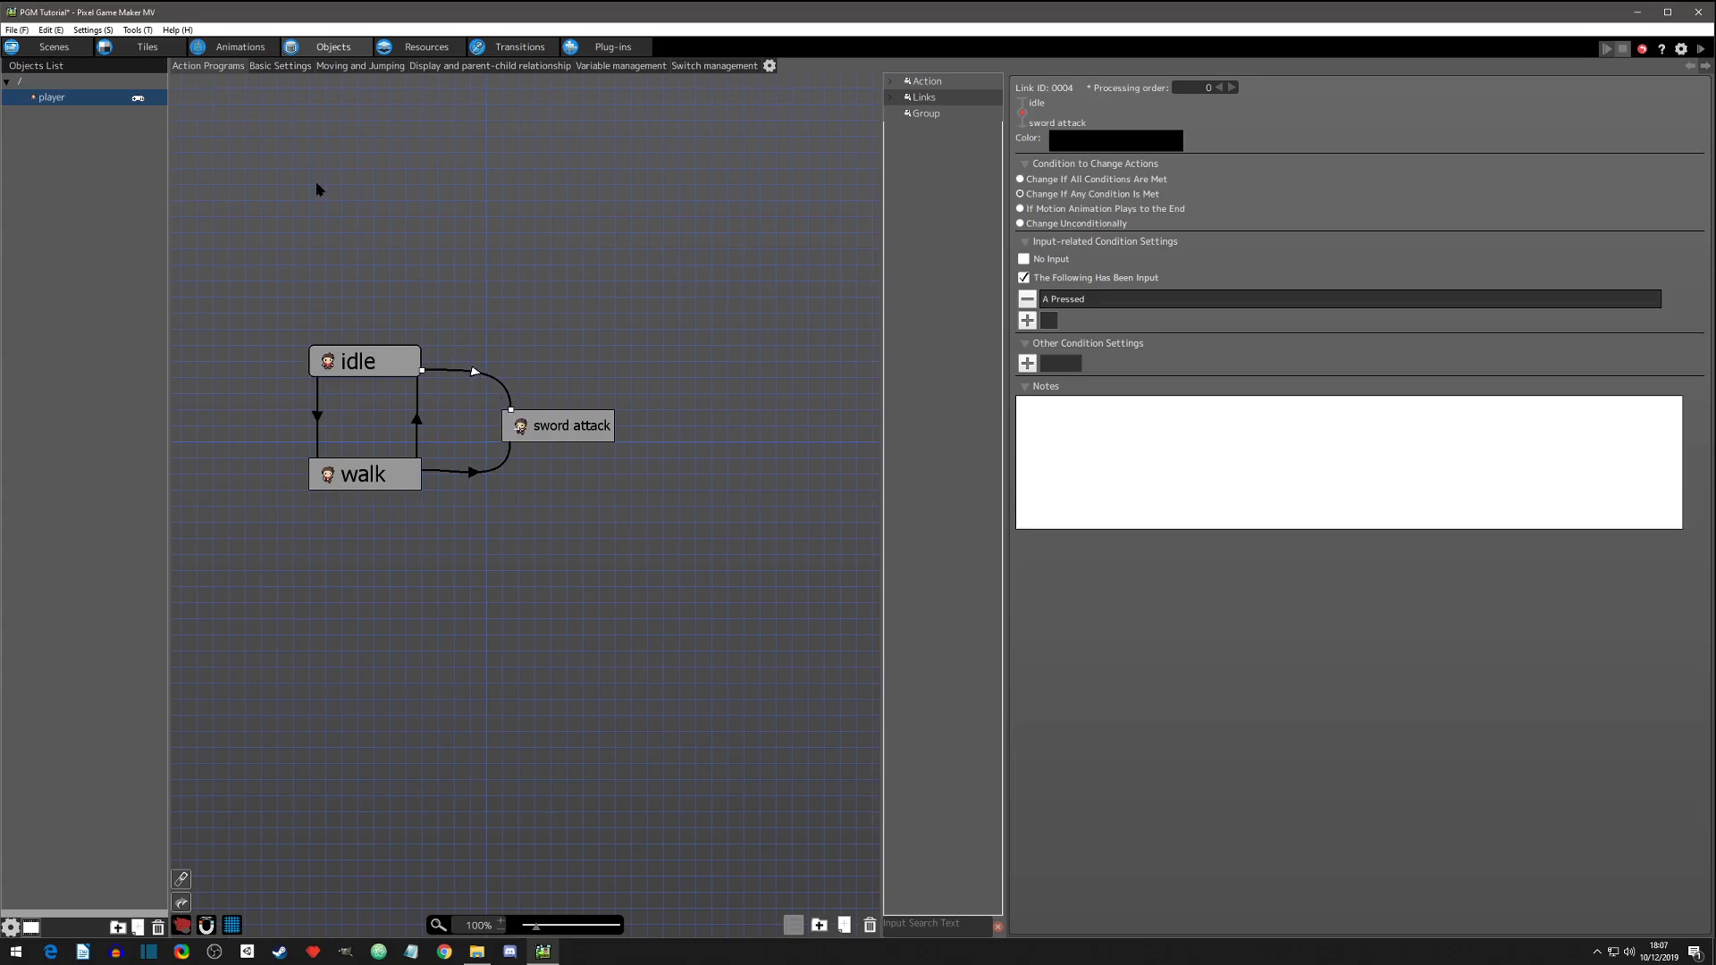
Bind Space as control key A's keyboard key in Project Settings' Control Keys Management
click(93, 32)
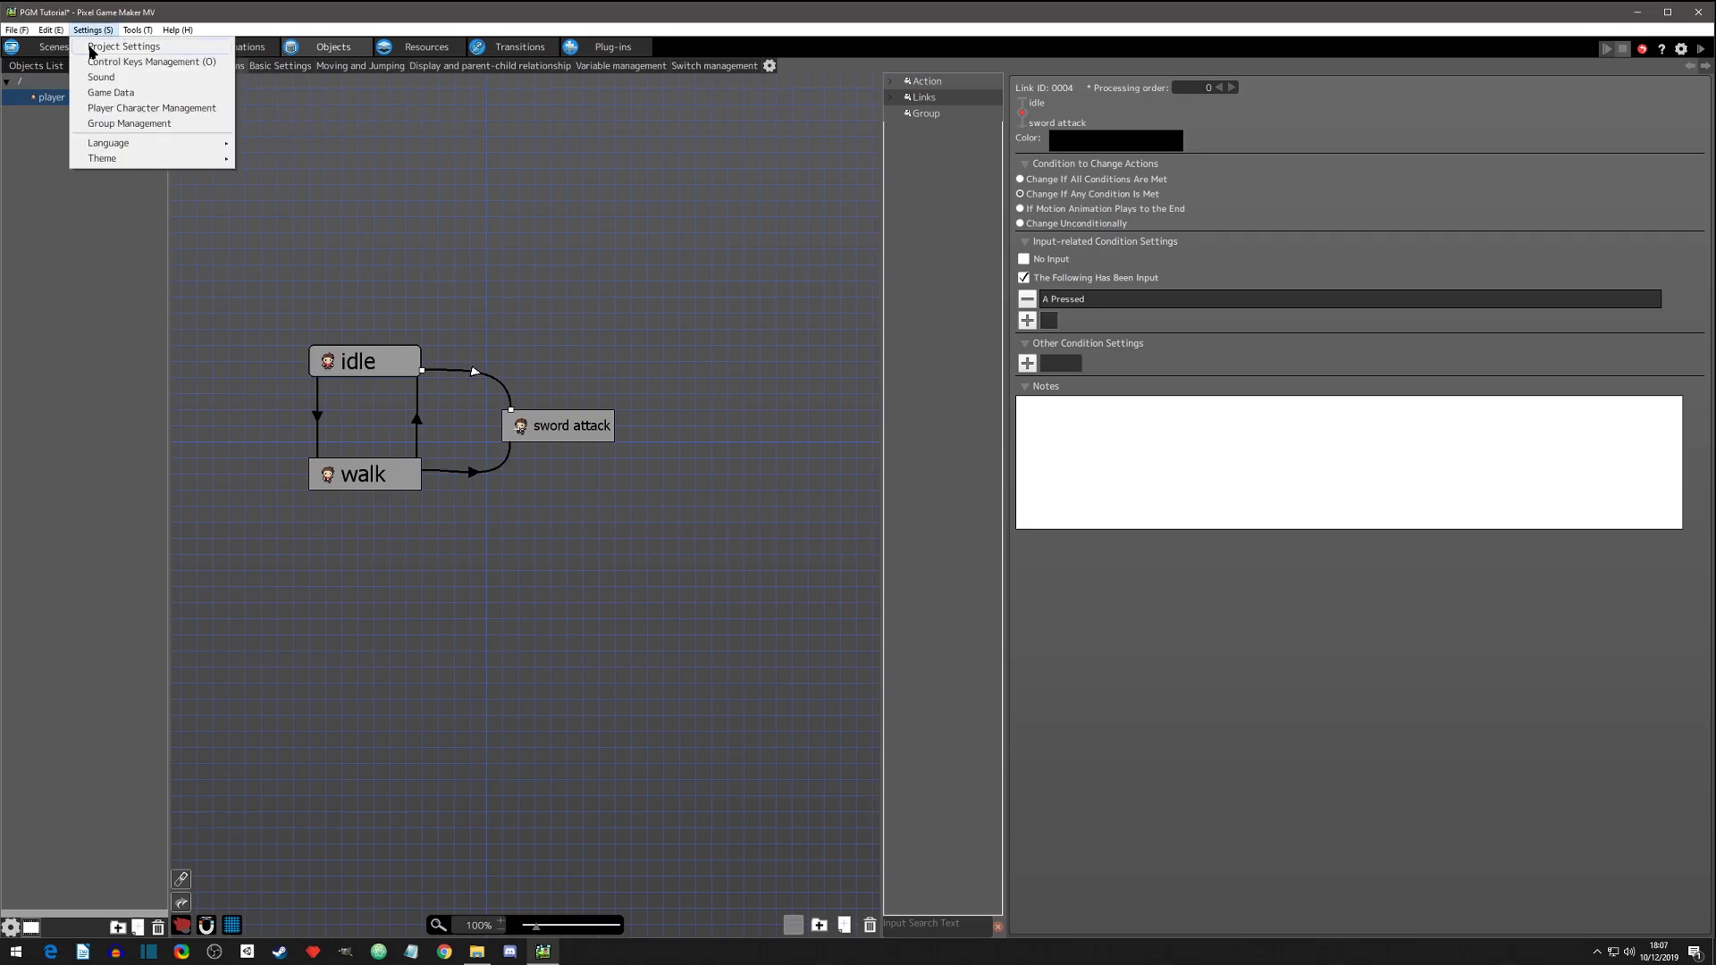
click(93, 49)
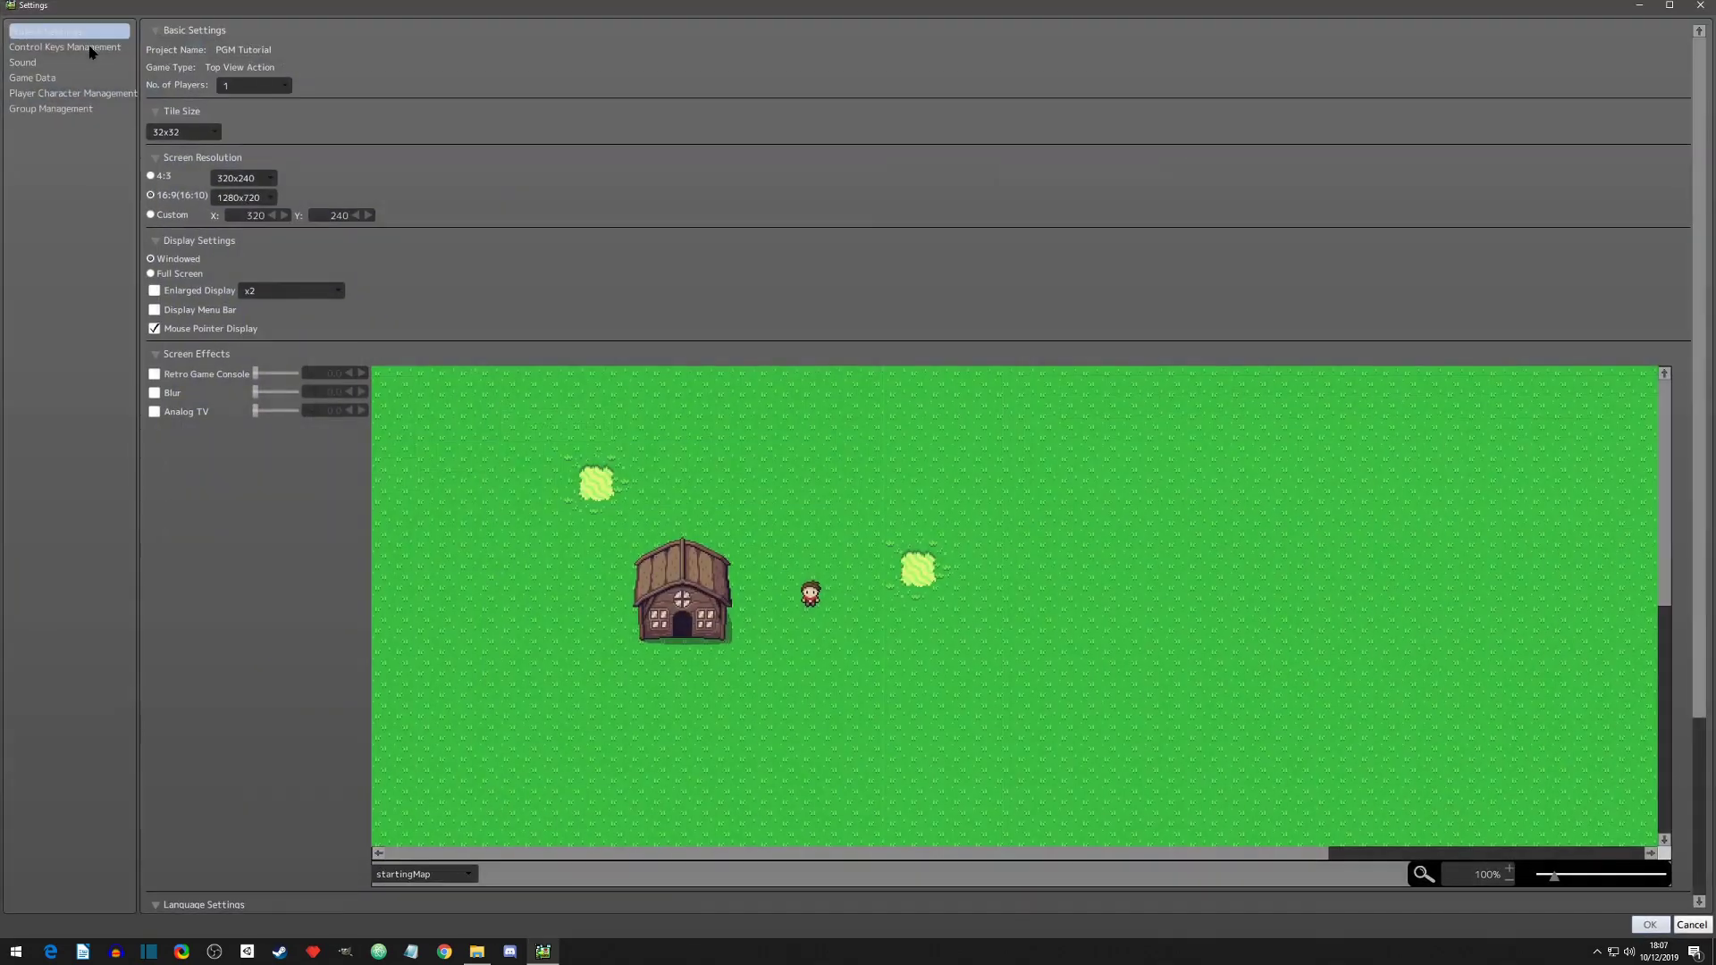
click(27, 50)
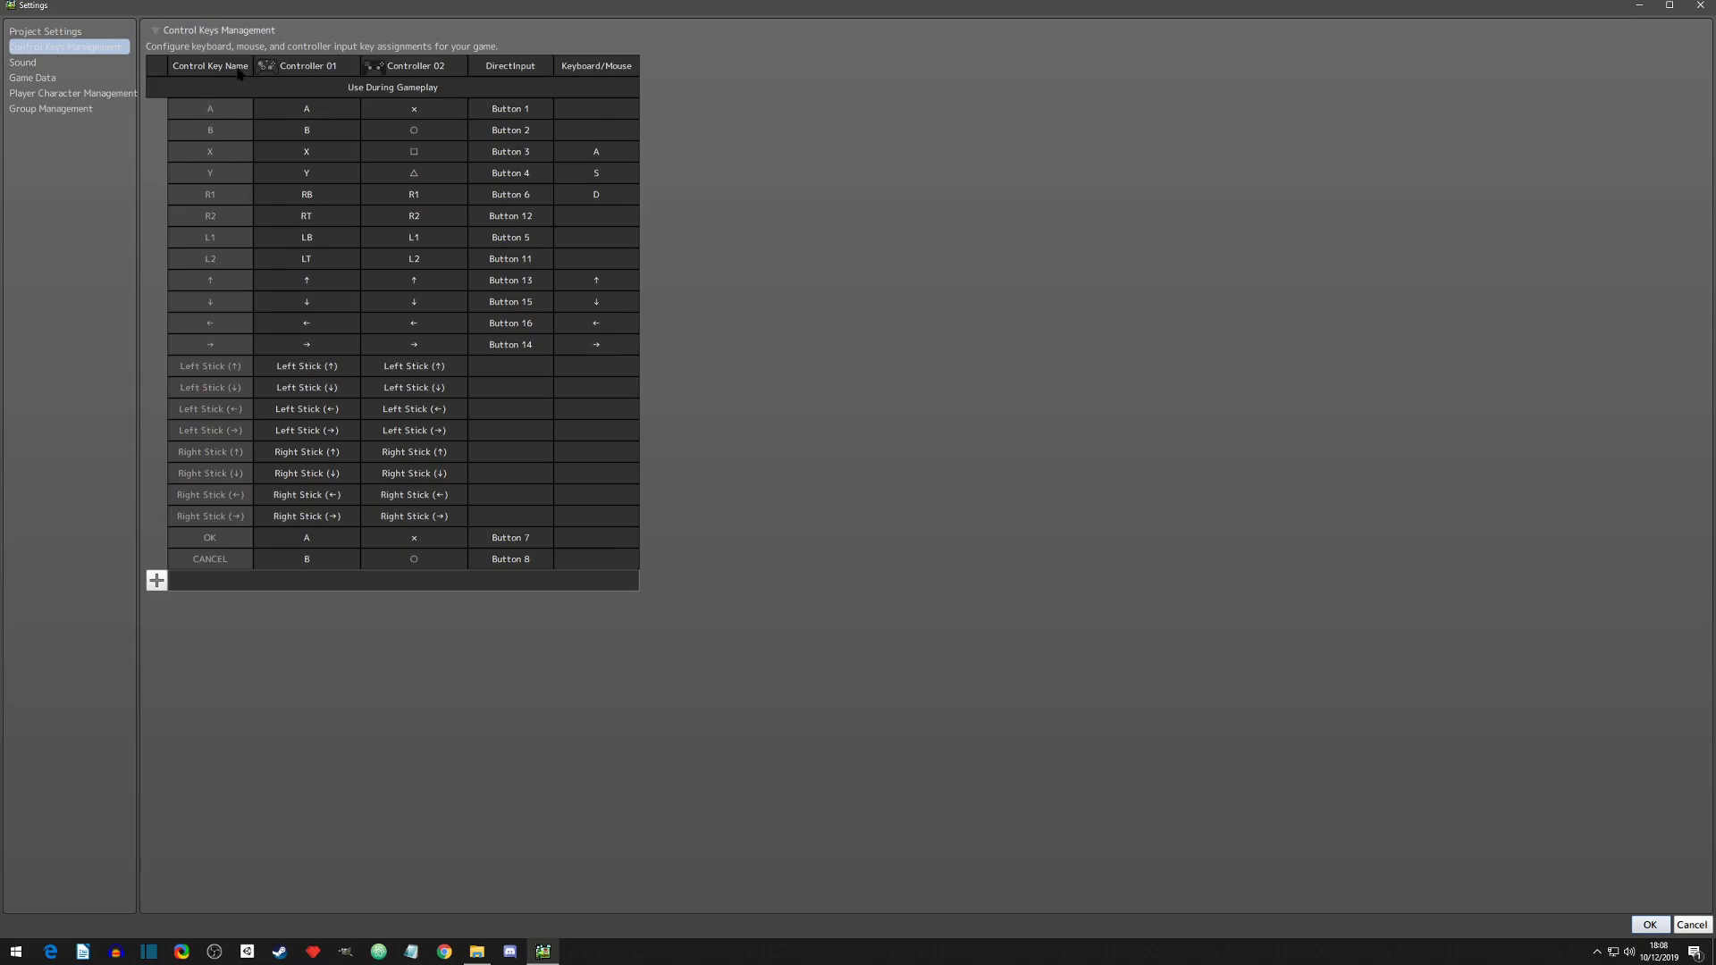
double_click(597, 109)
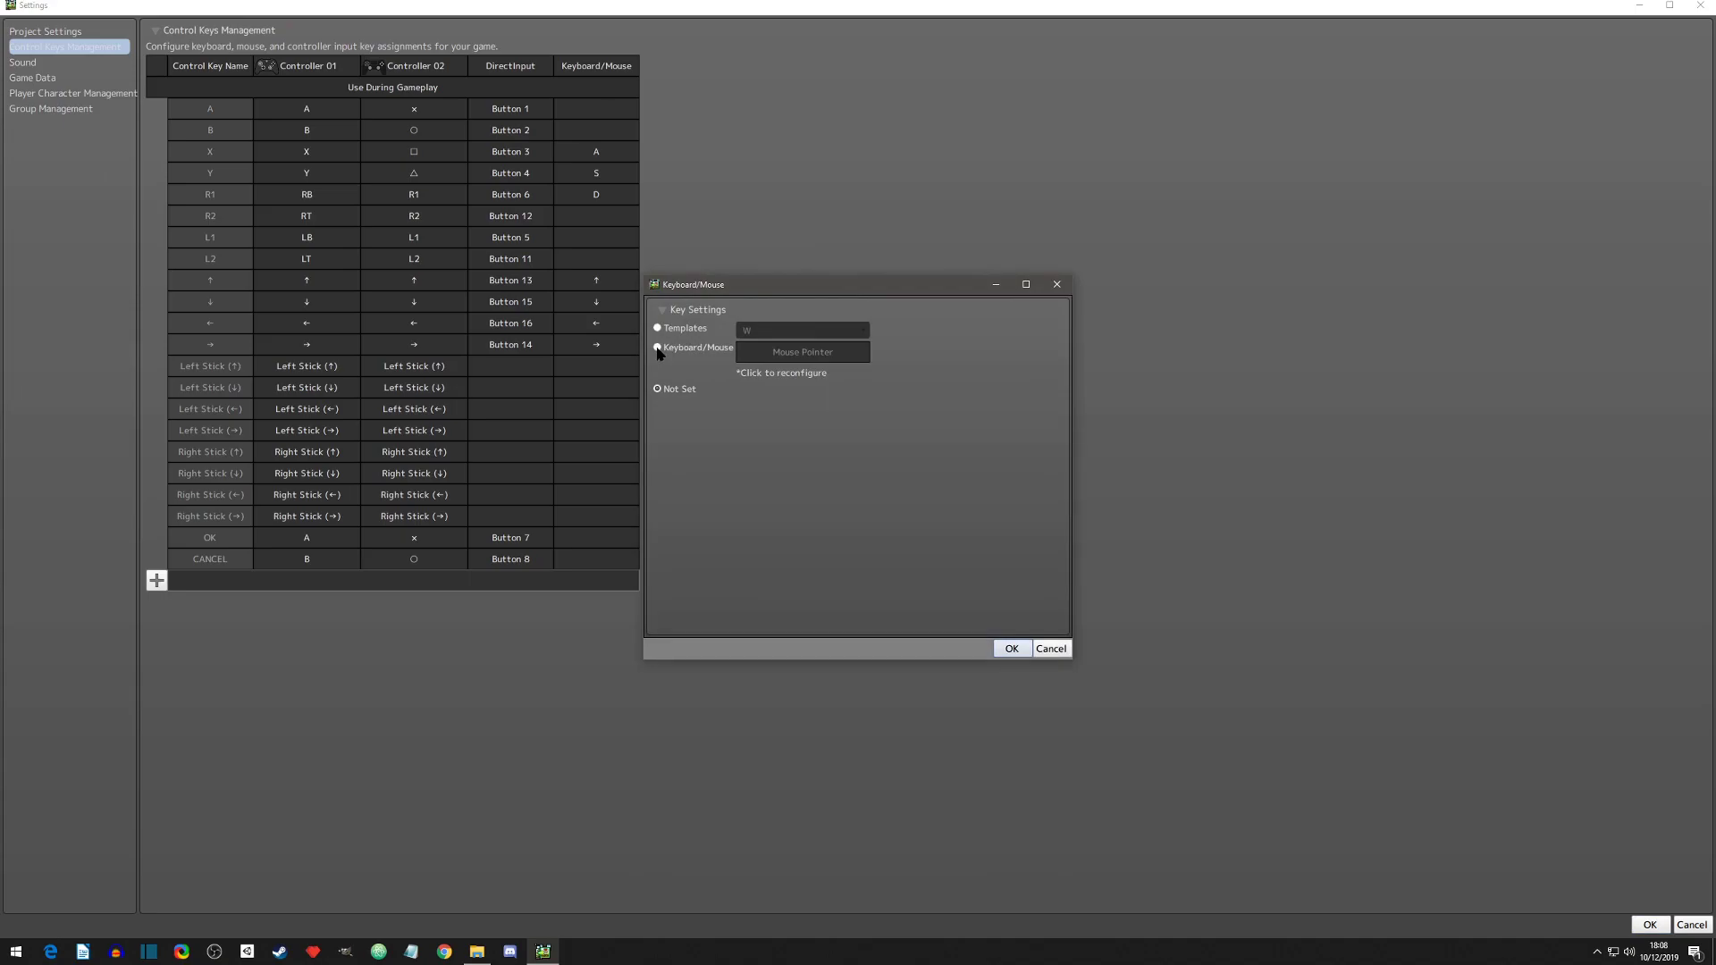
click(658, 349)
click(818, 352)
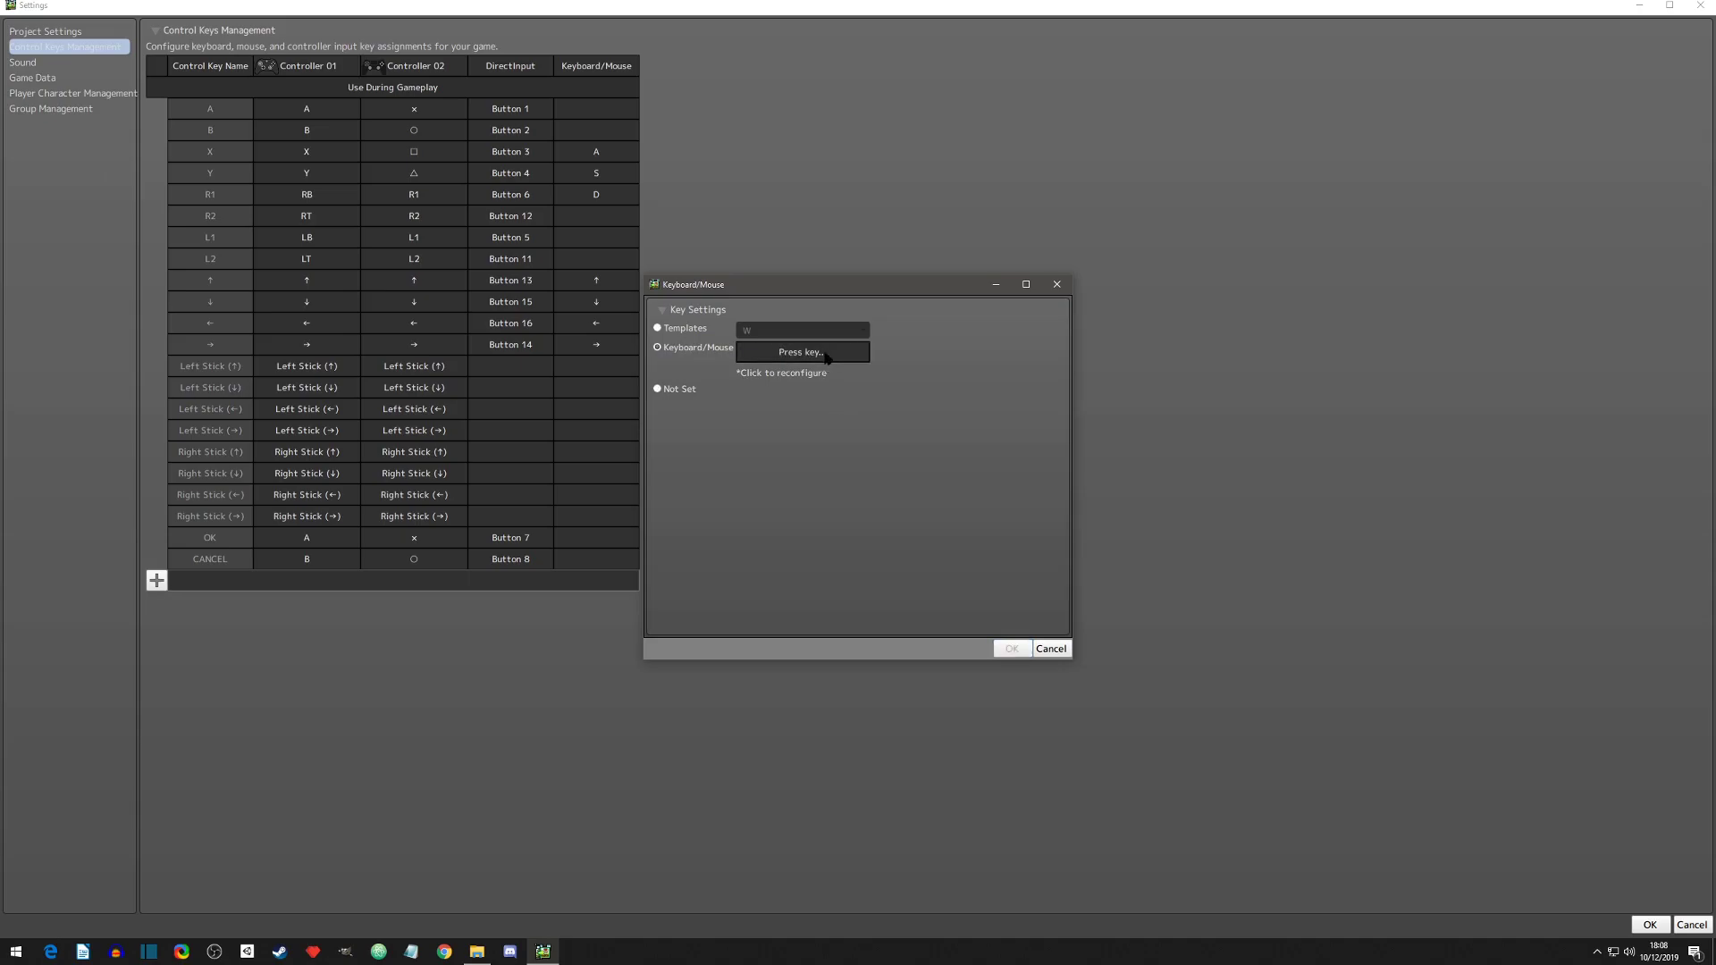
key(space)
click(1012, 649)
click(1649, 925)
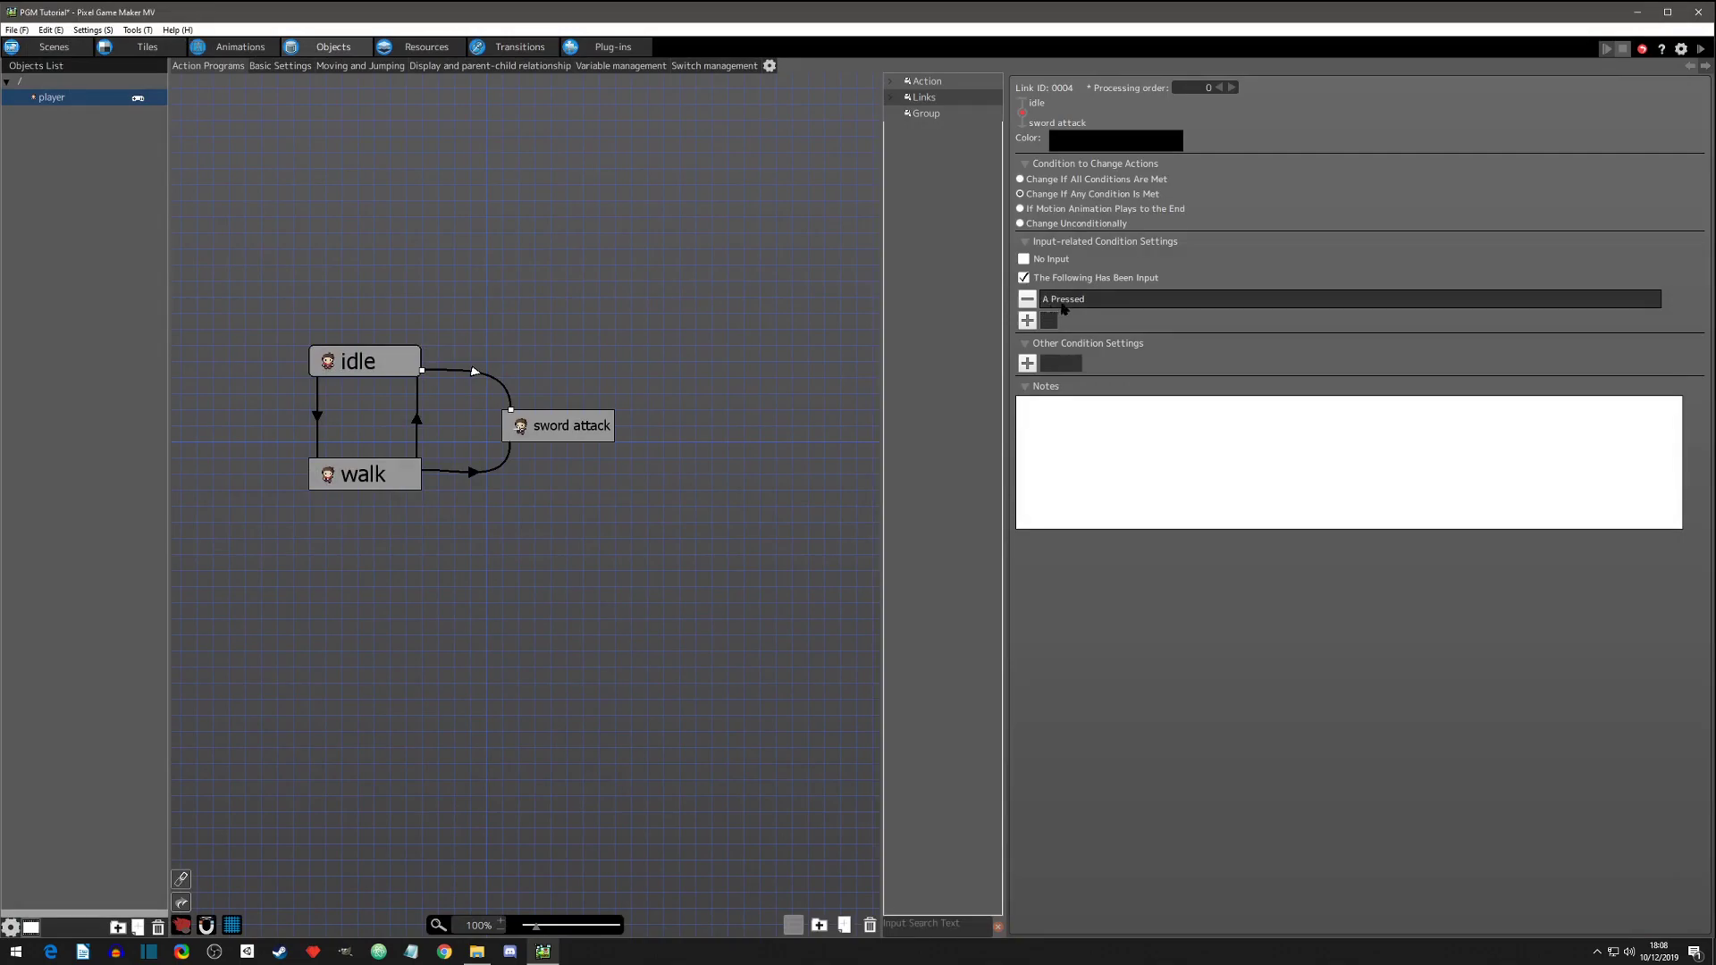
Review the sword attack action and the idle-to-sword attack link
click(548, 427)
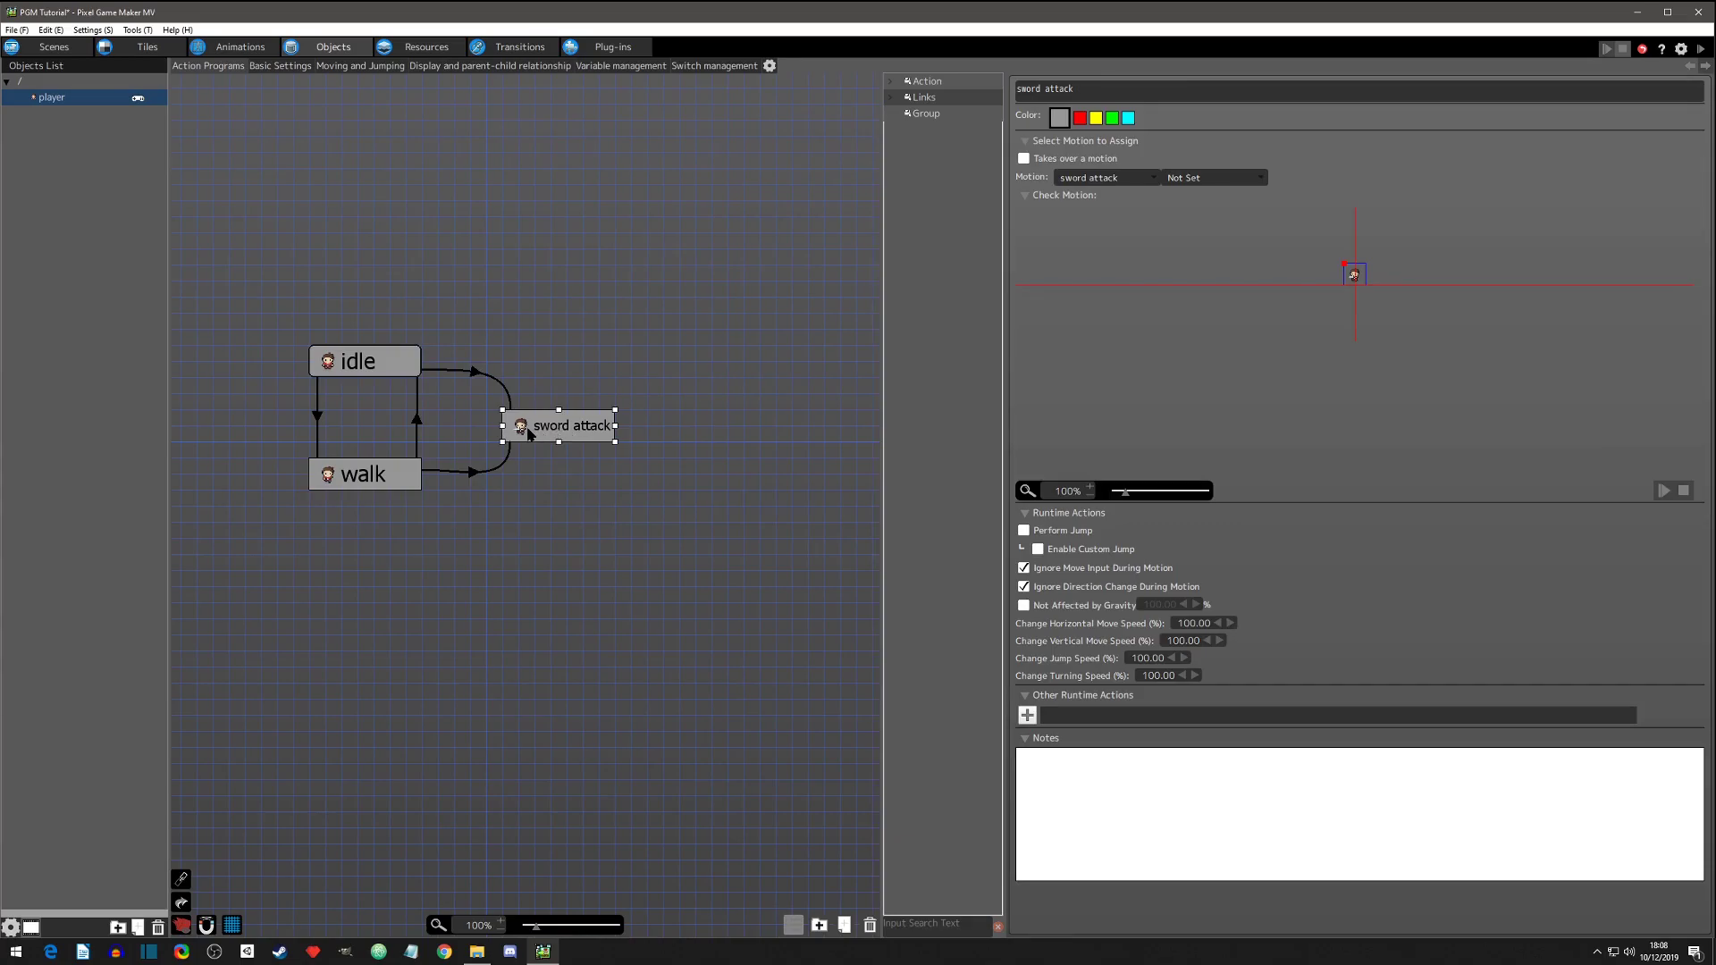
click(743, 406)
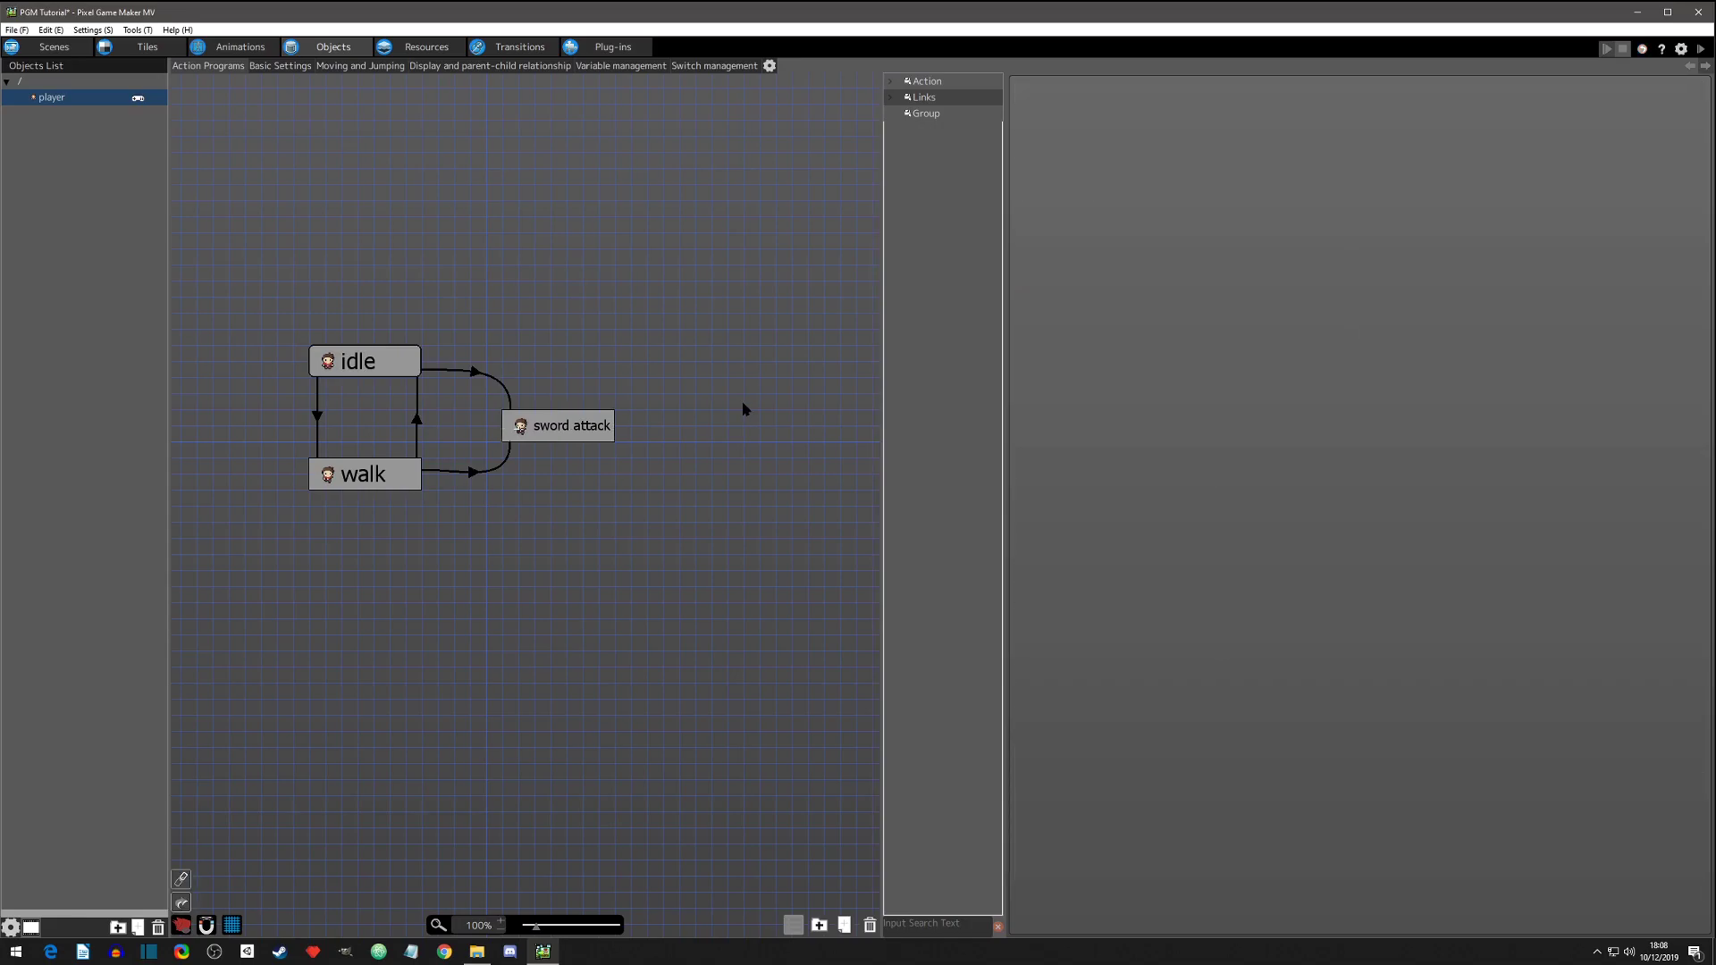
click(489, 377)
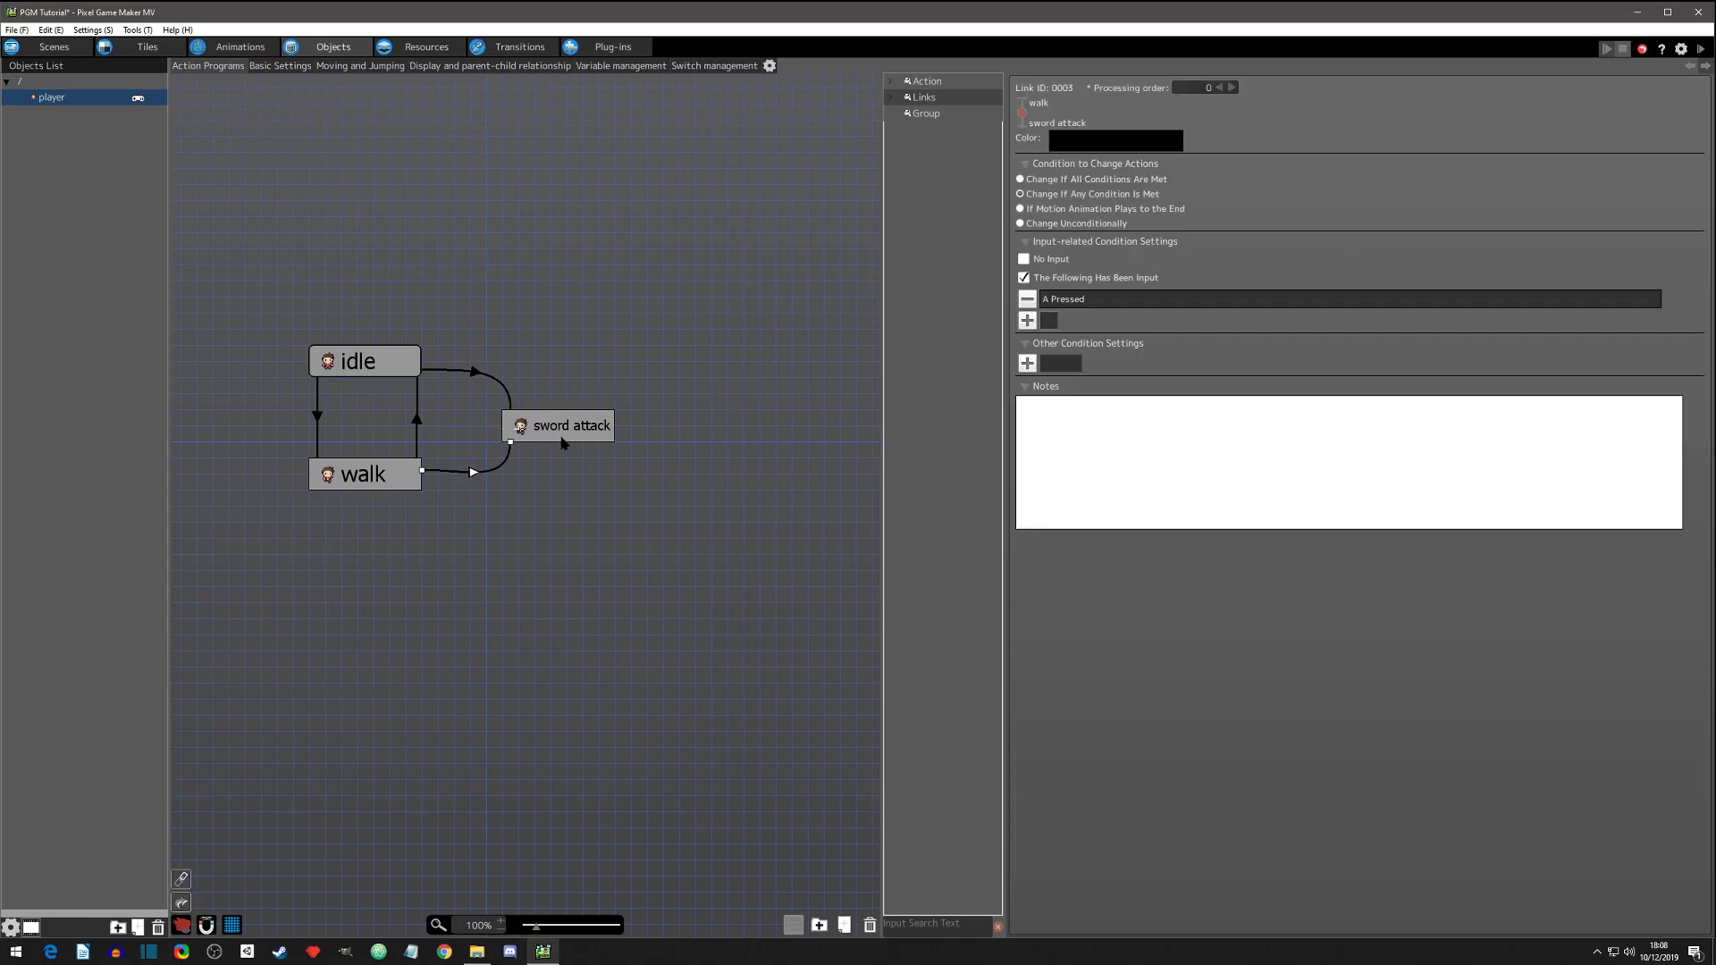
Save and test-play, walking with the arrow keys and swinging the sword
click(1607, 48)
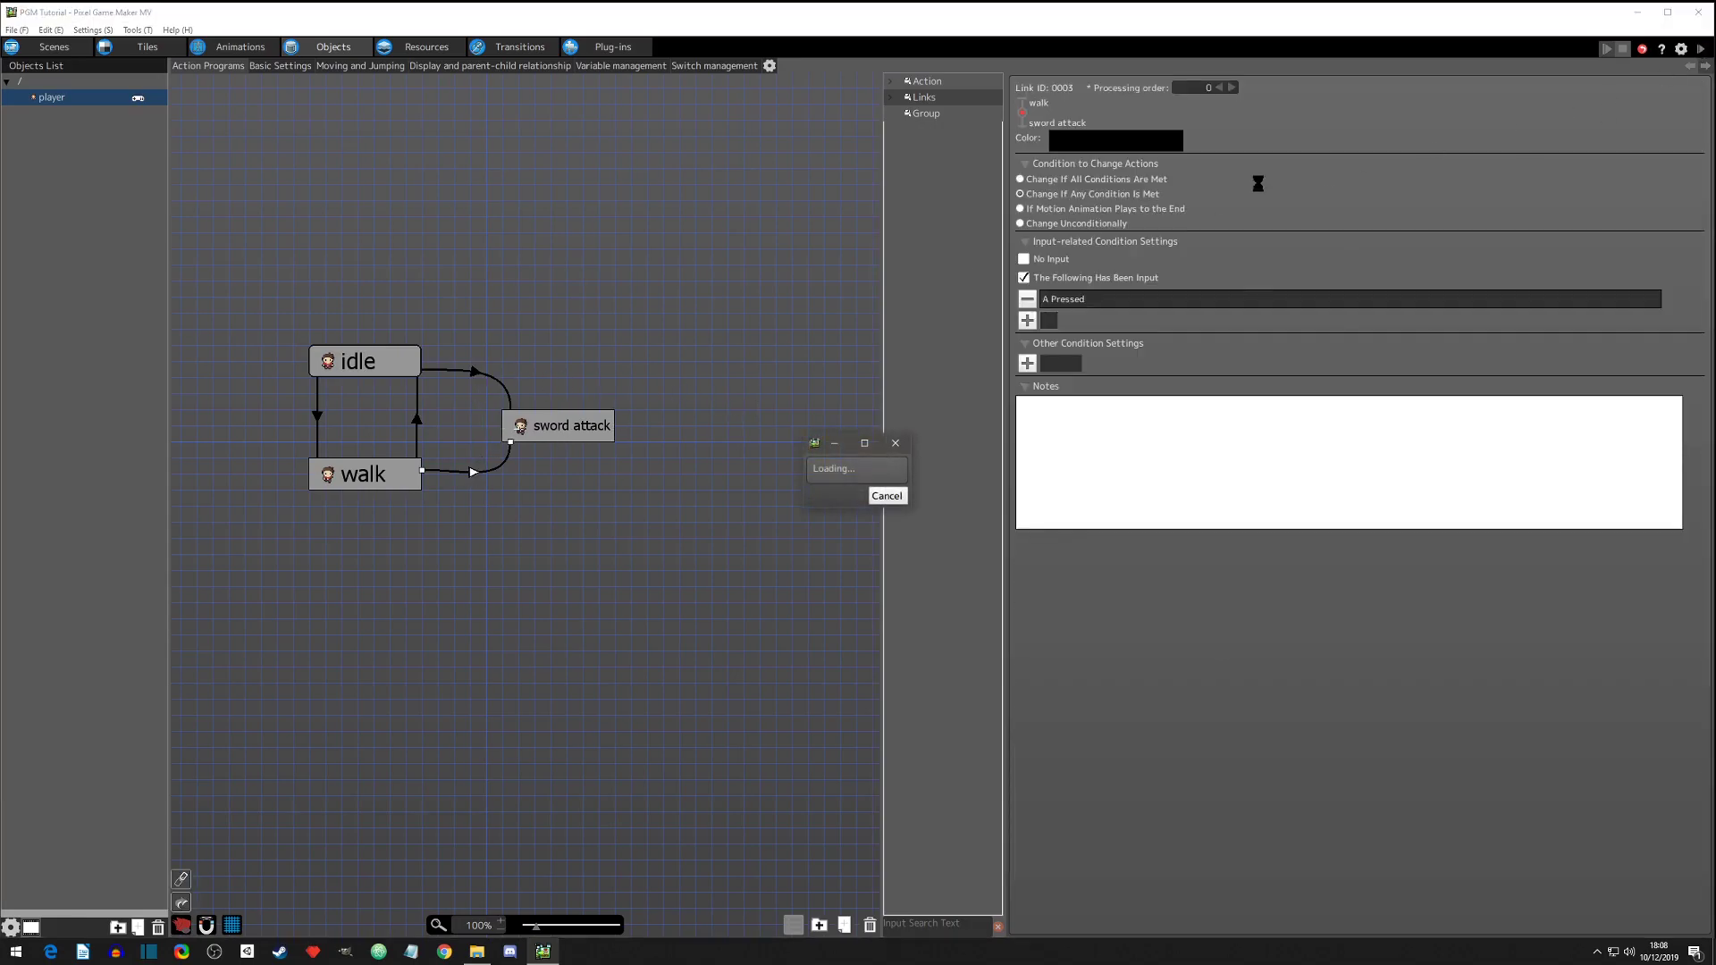
key(Right)
key(Down)
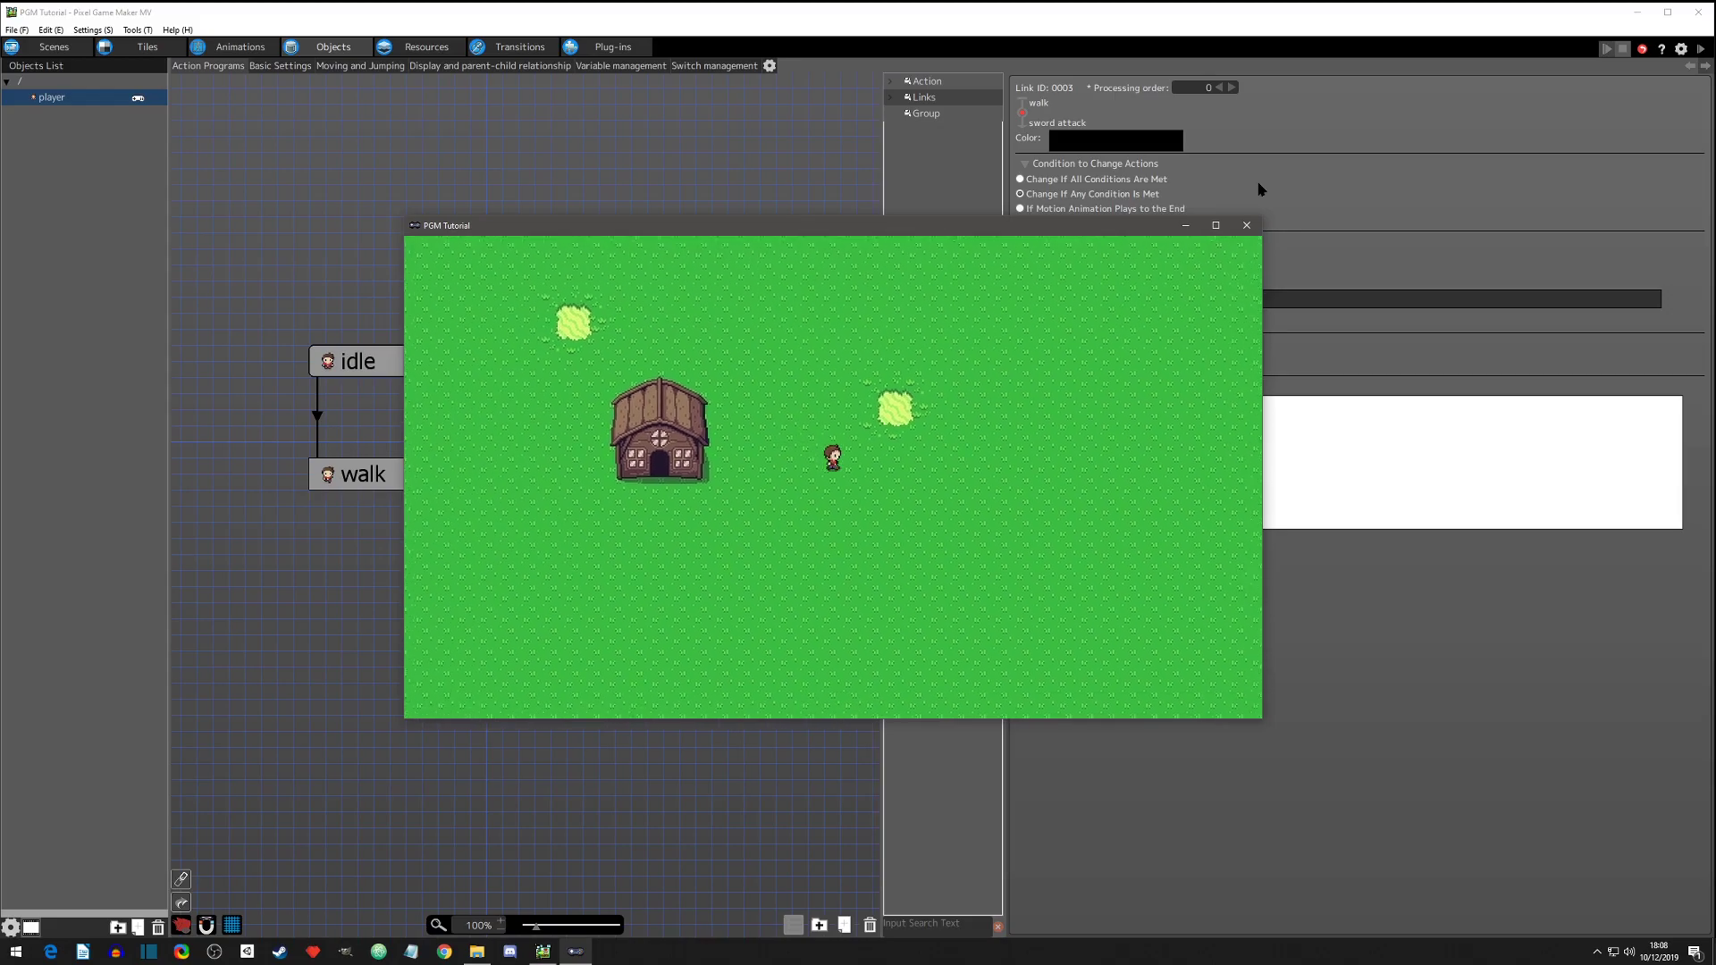
key(Right)
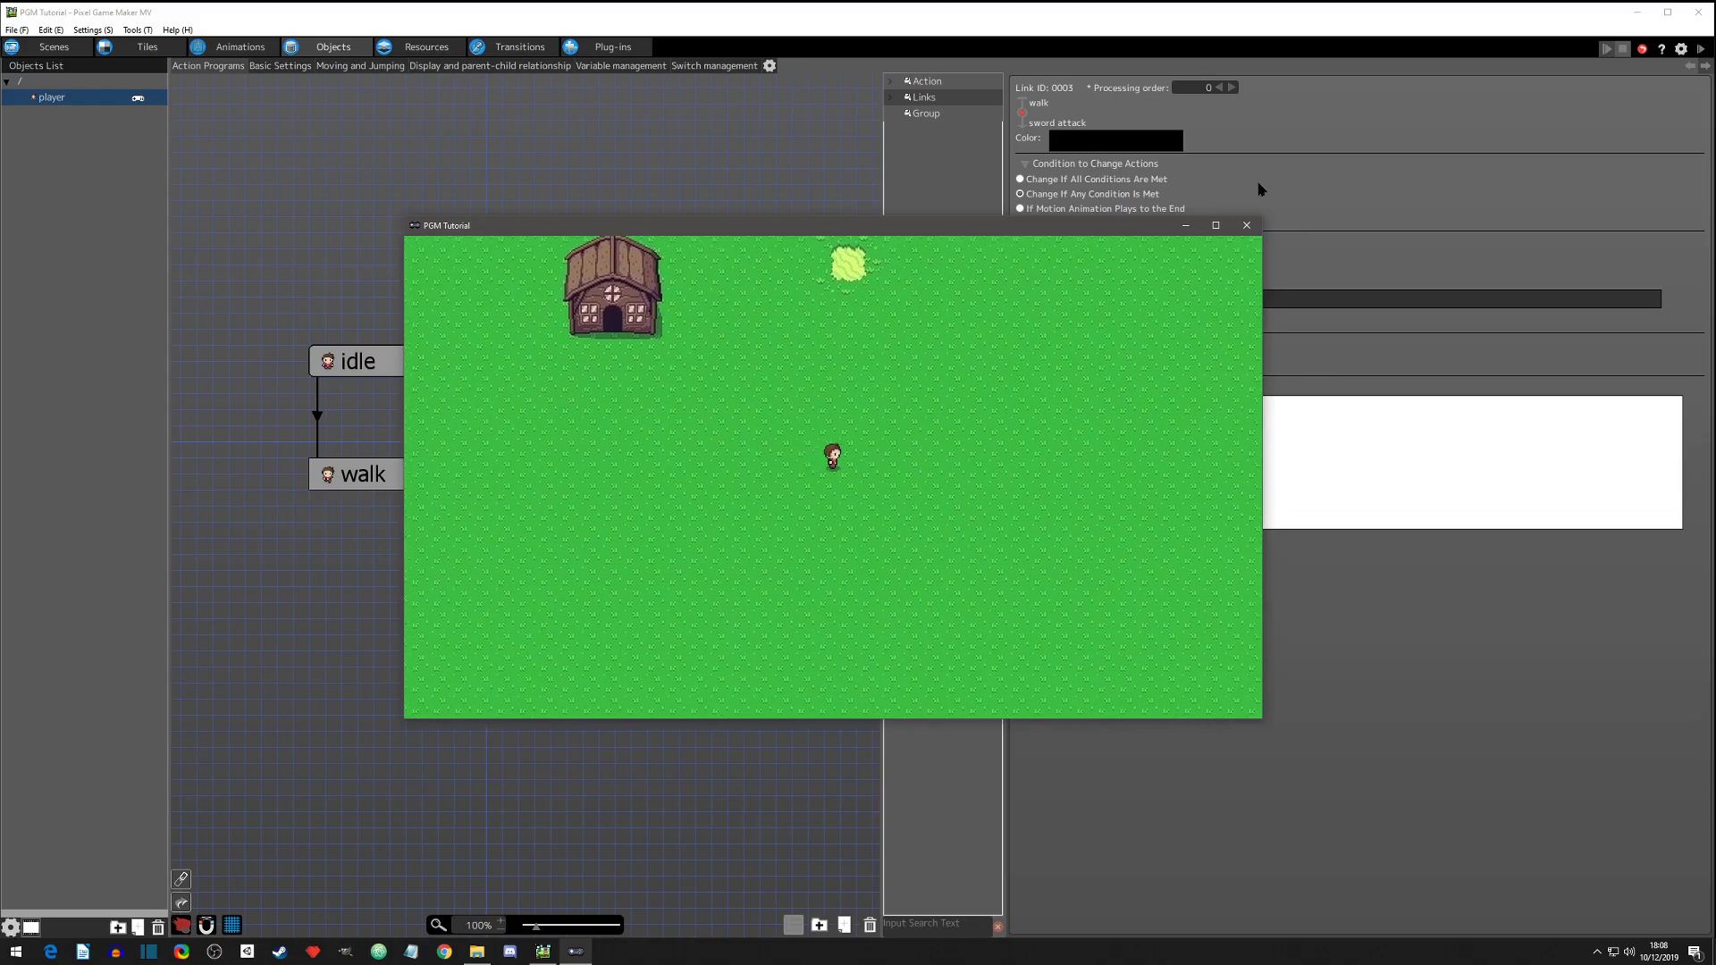
key(Down)
key(z)
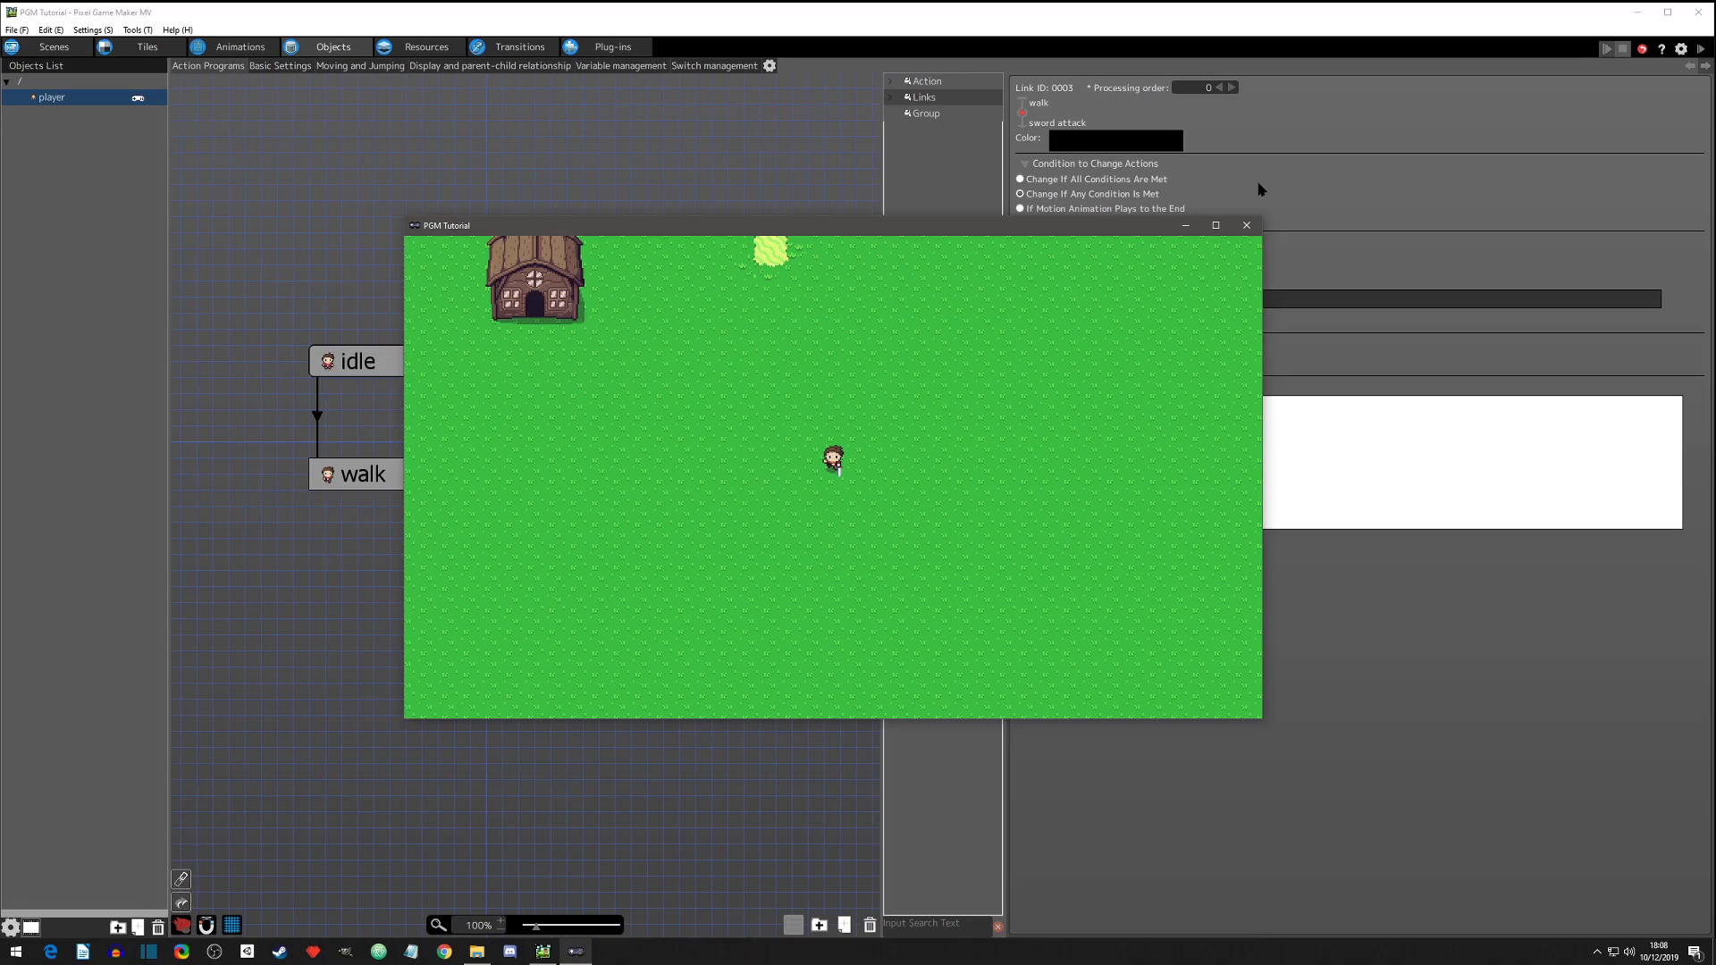
click(1246, 225)
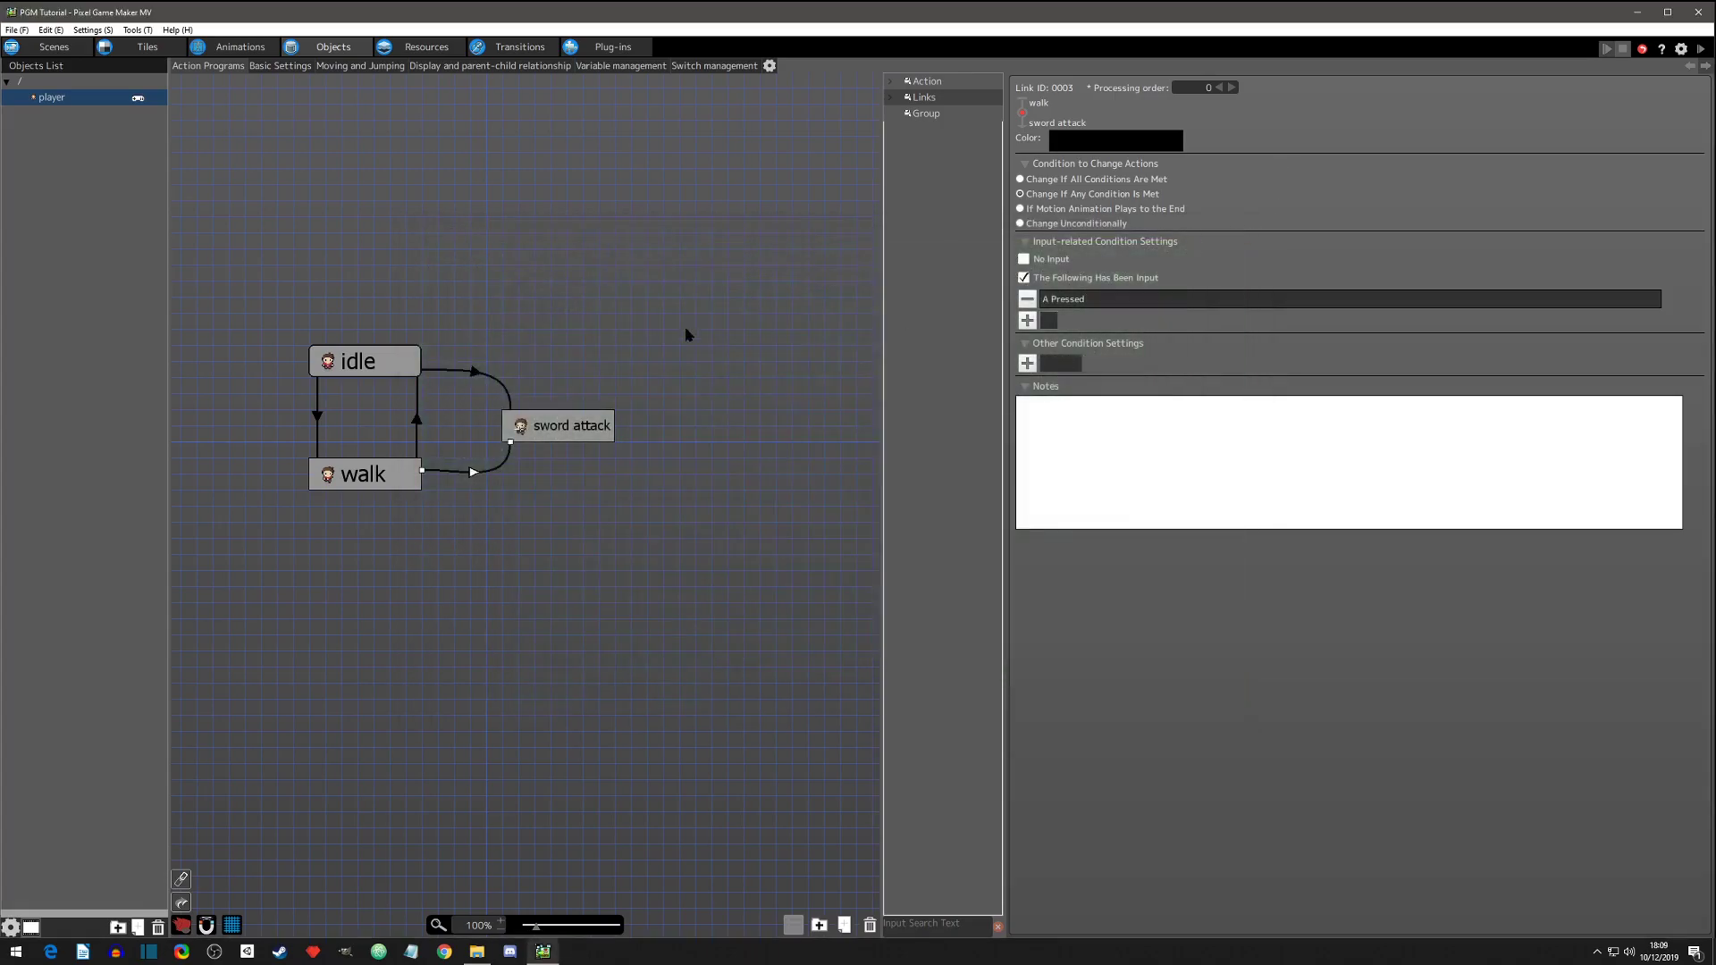
Create a link from sword attack back to the idle action
click(532, 416)
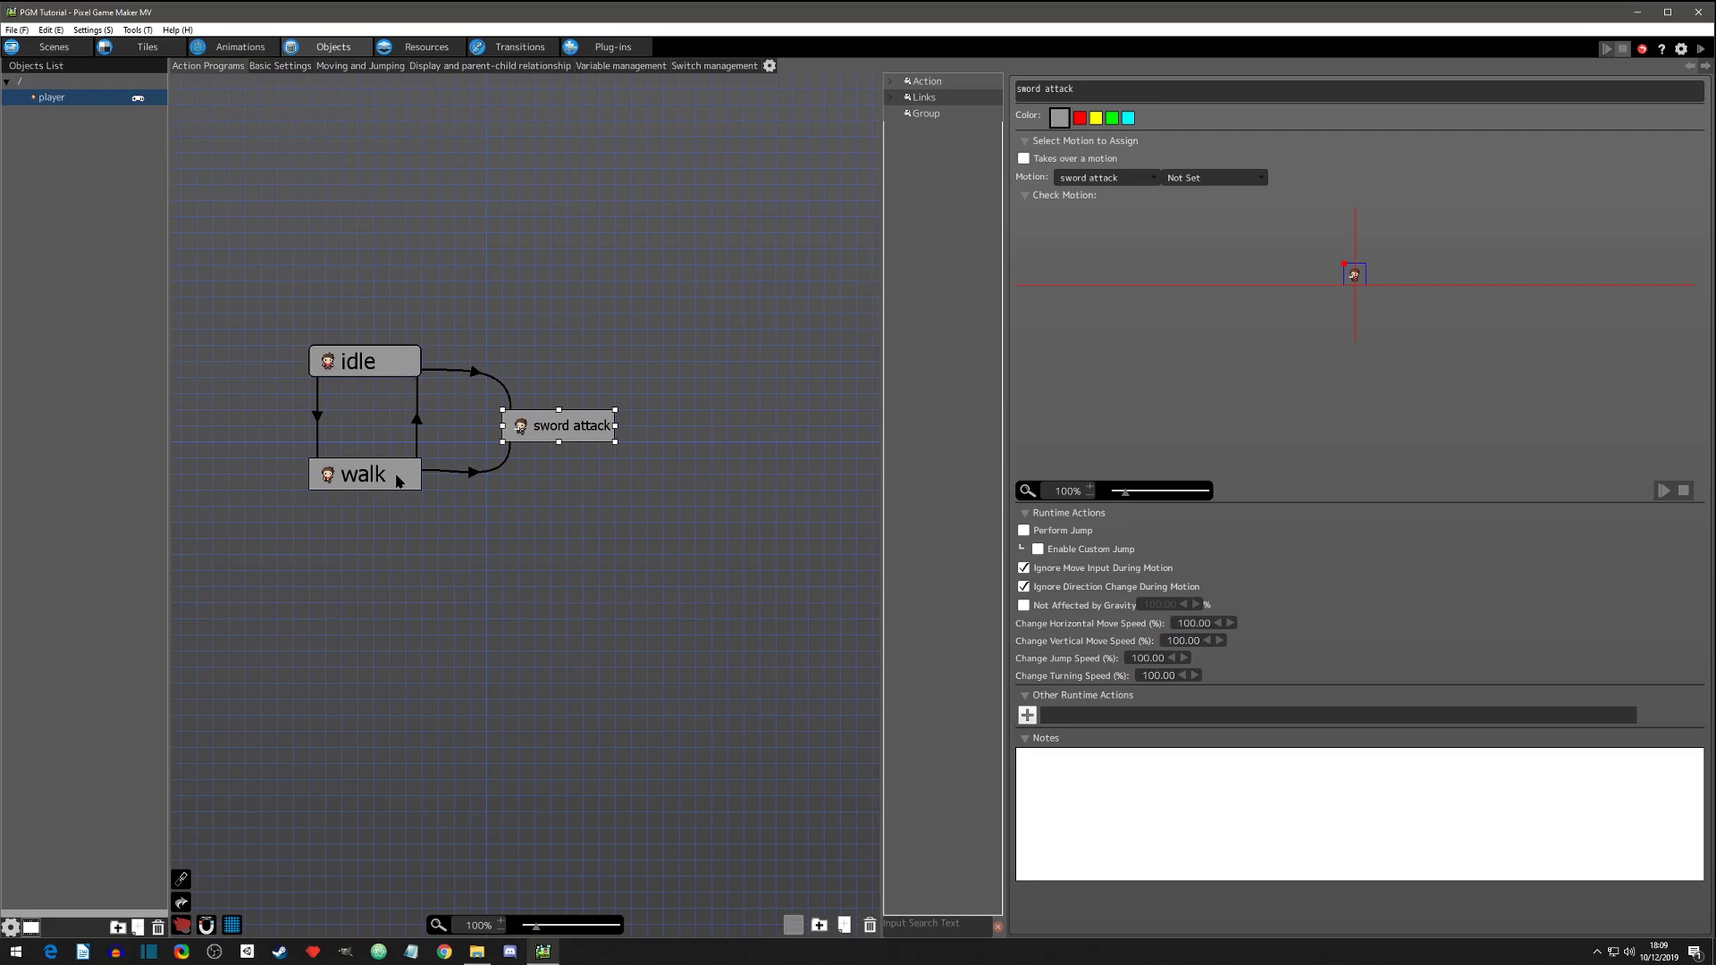
right_click(523, 434)
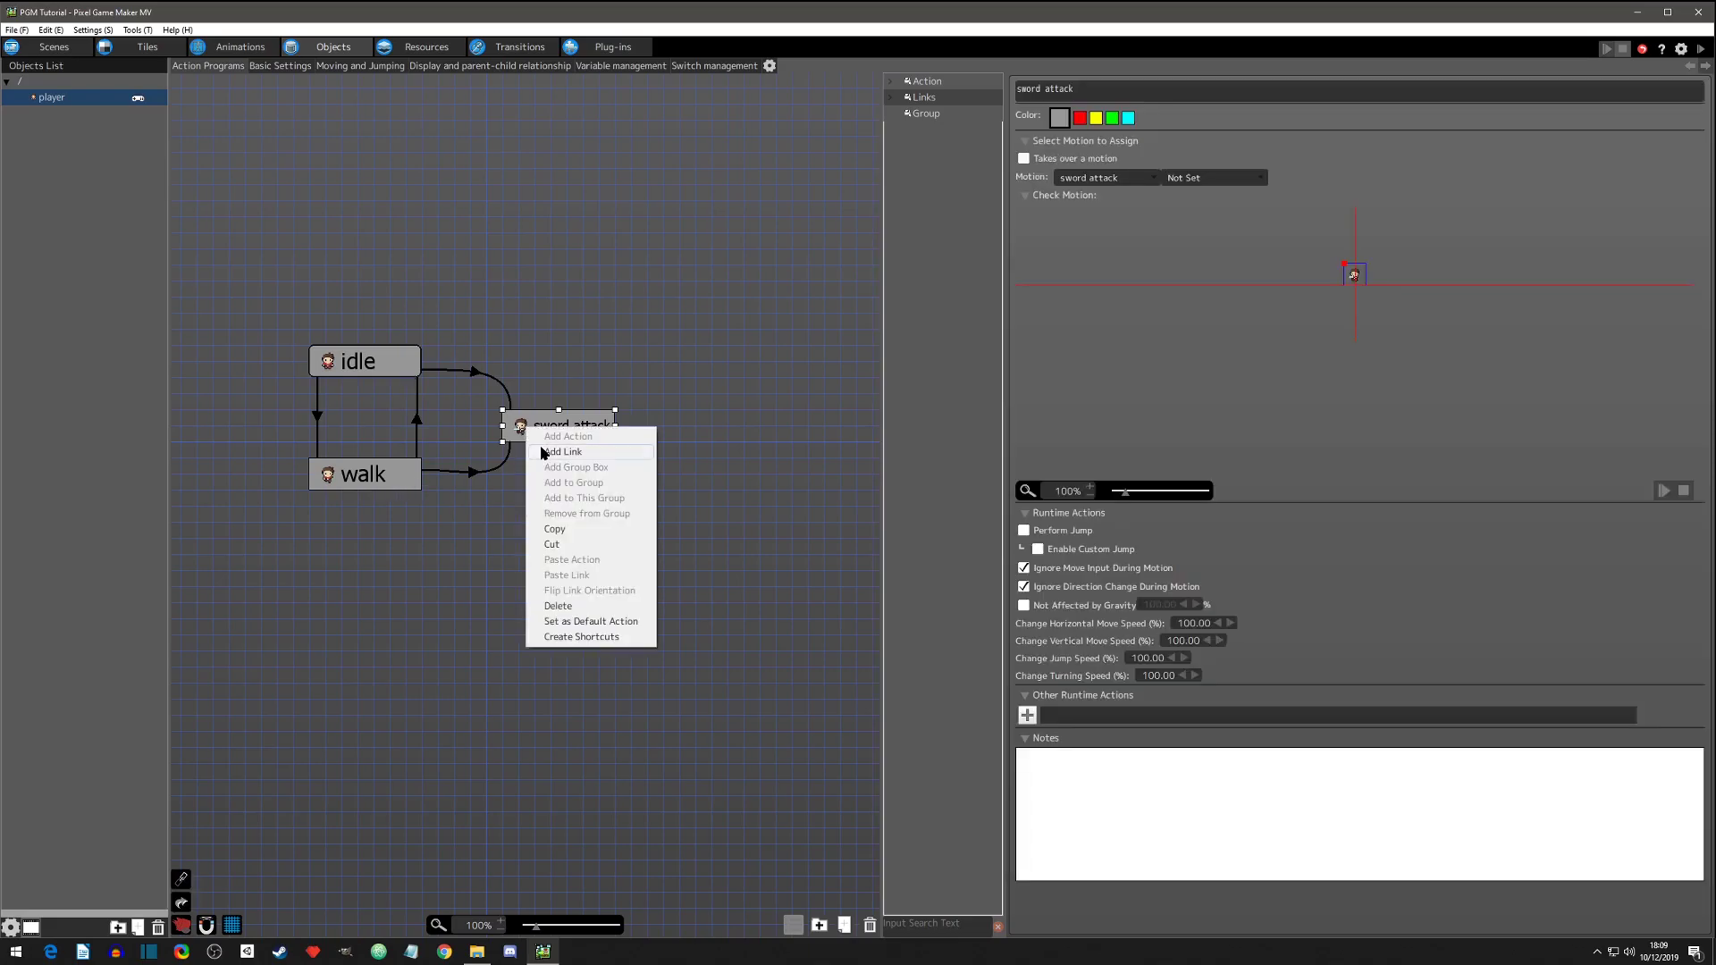
click(543, 453)
click(394, 358)
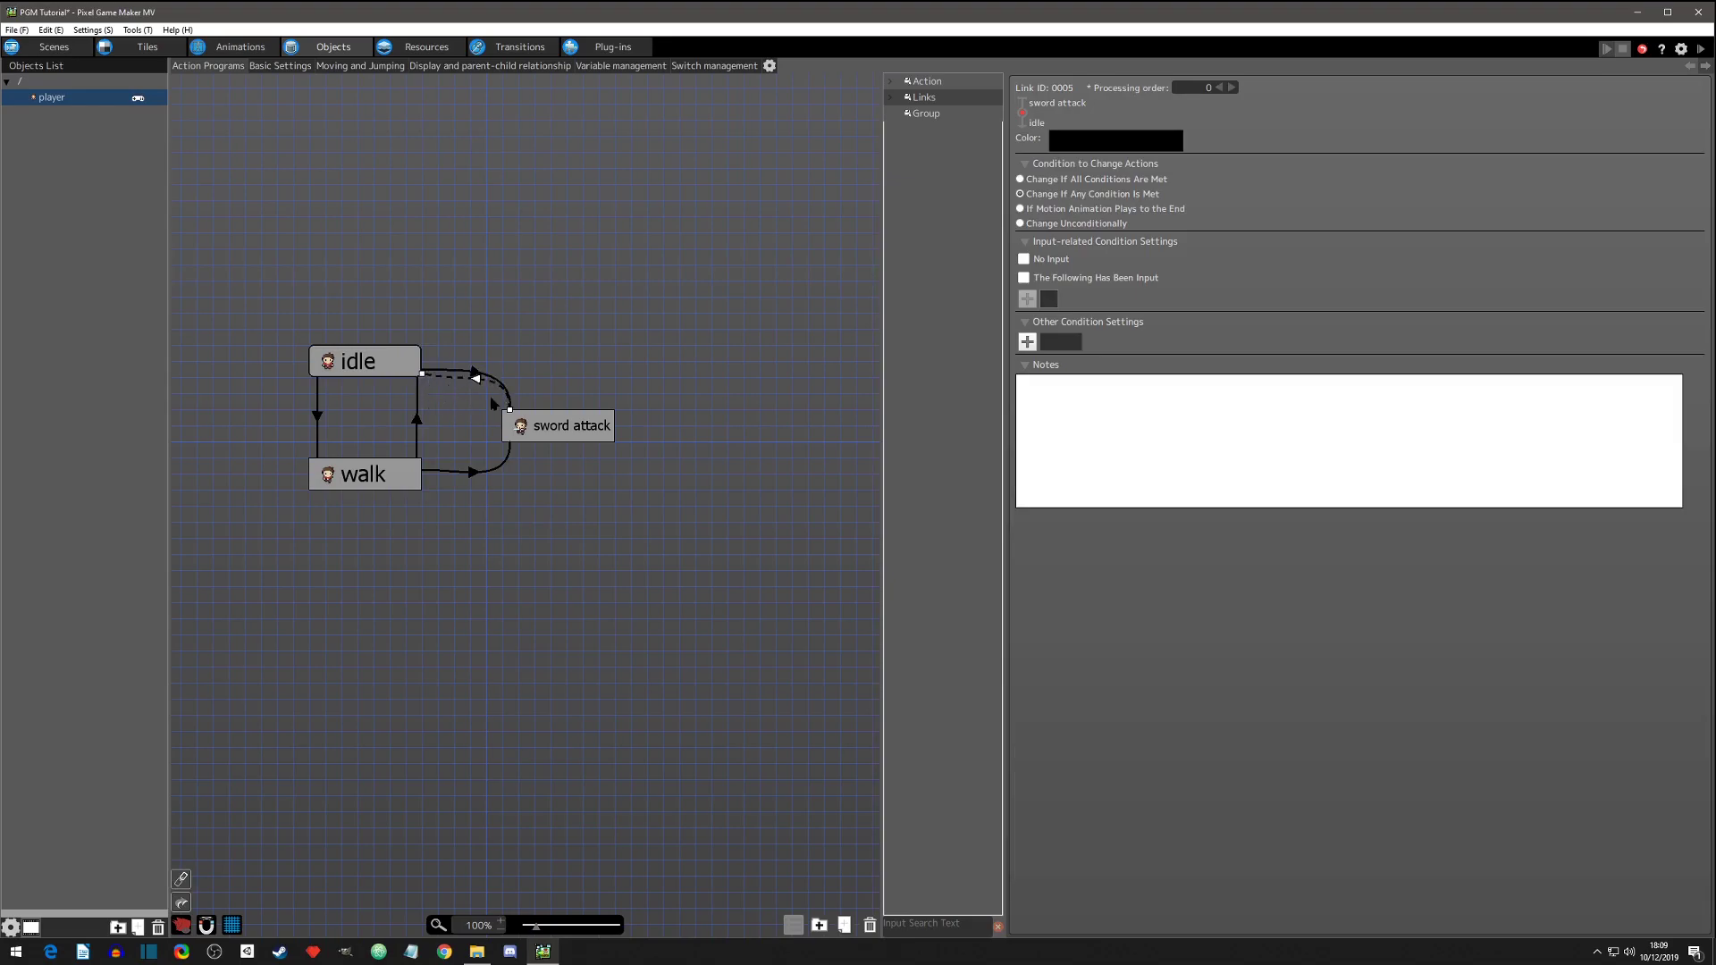
mouse_move(563, 431)
mouse_down()
mouse_move(534, 433)
mouse_move(559, 446)
mouse_move(575, 432)
mouse_move(559, 412)
mouse_move(576, 428)
mouse_up()
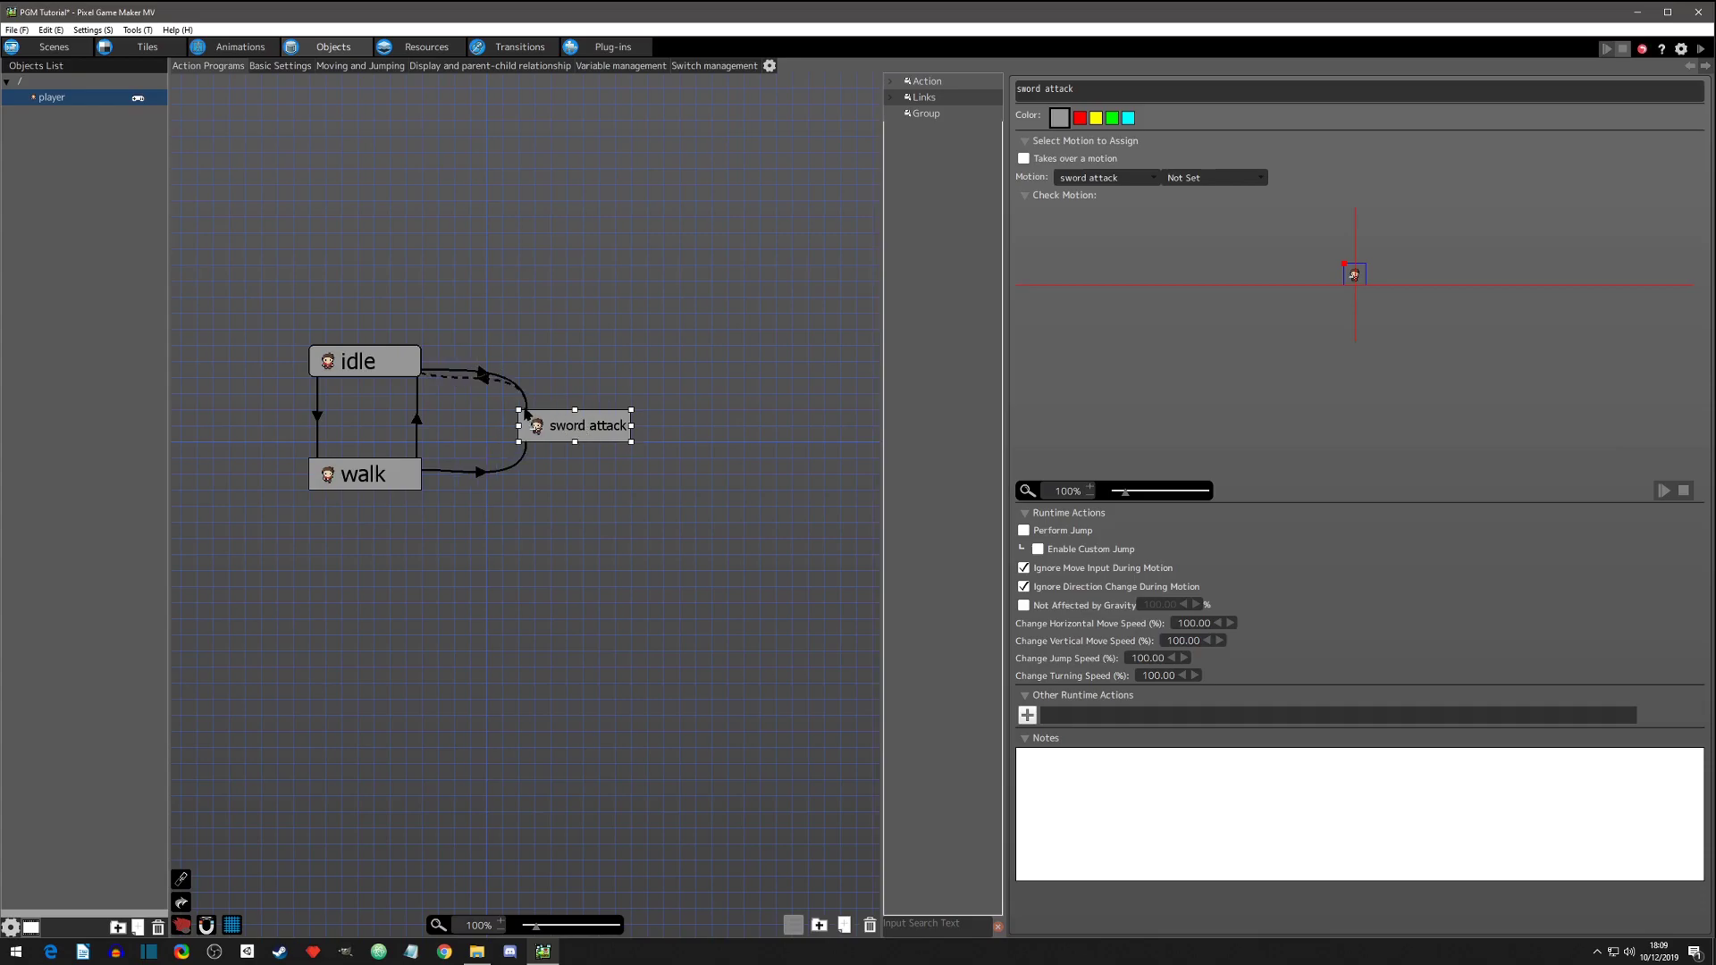
click(484, 377)
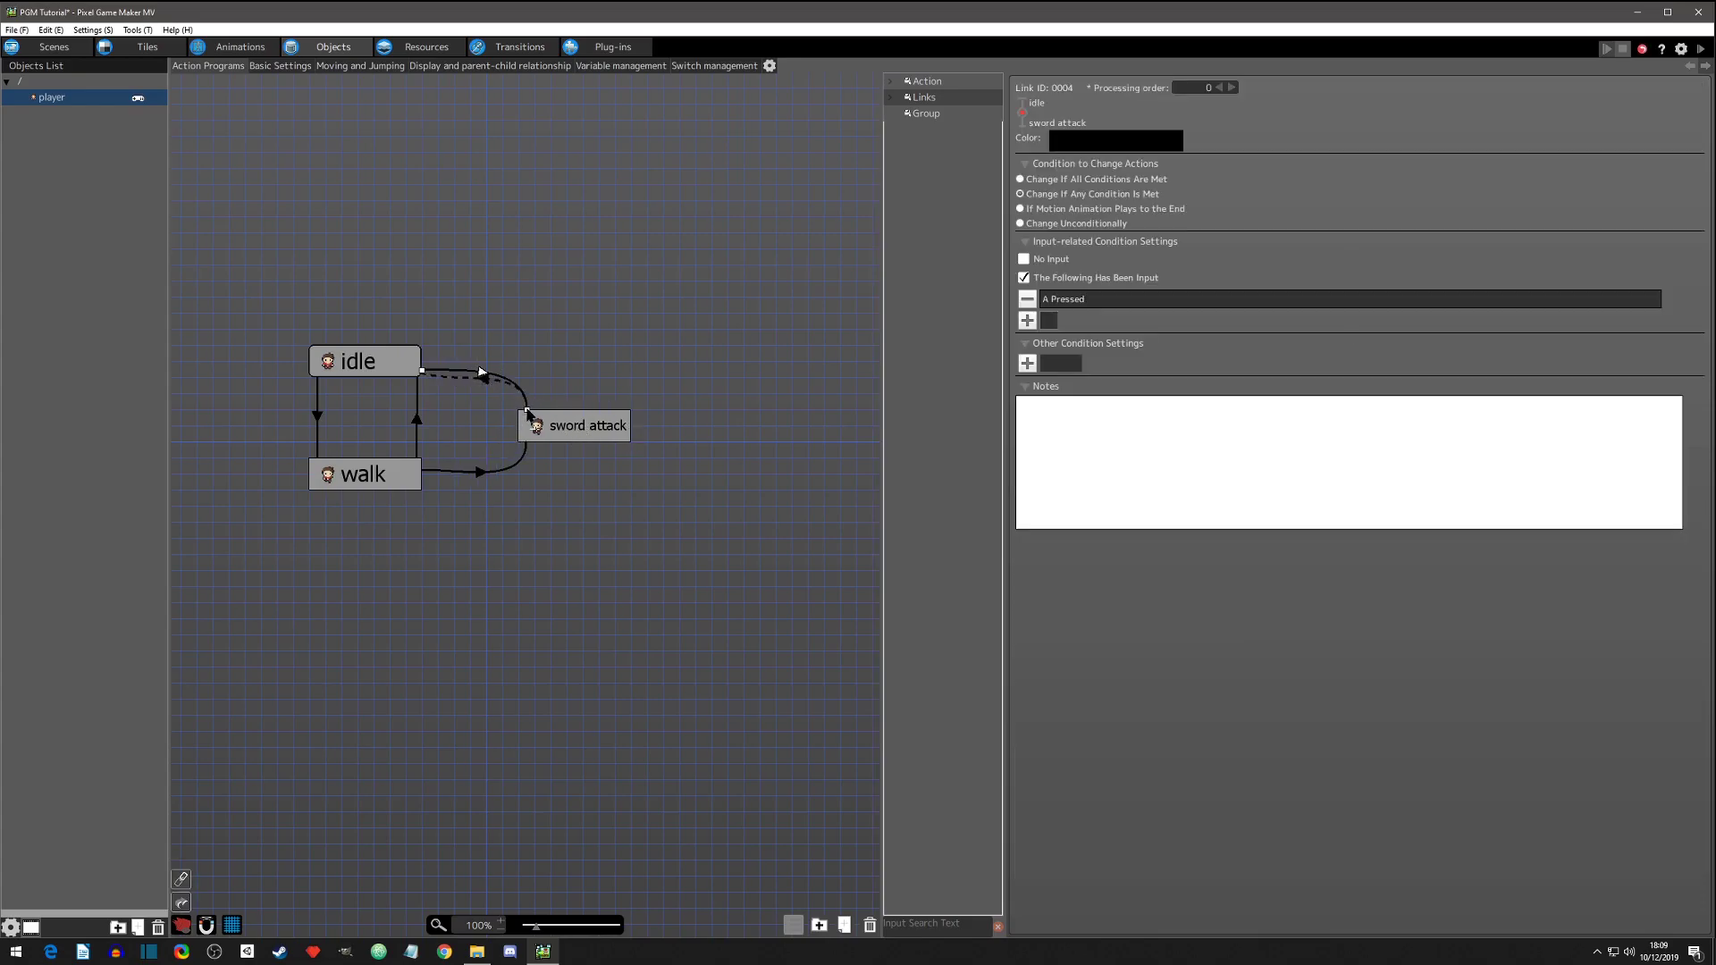
Set the sword attack-to-idle link to fire 'If Motion Animation Plays to the End'
click(554, 431)
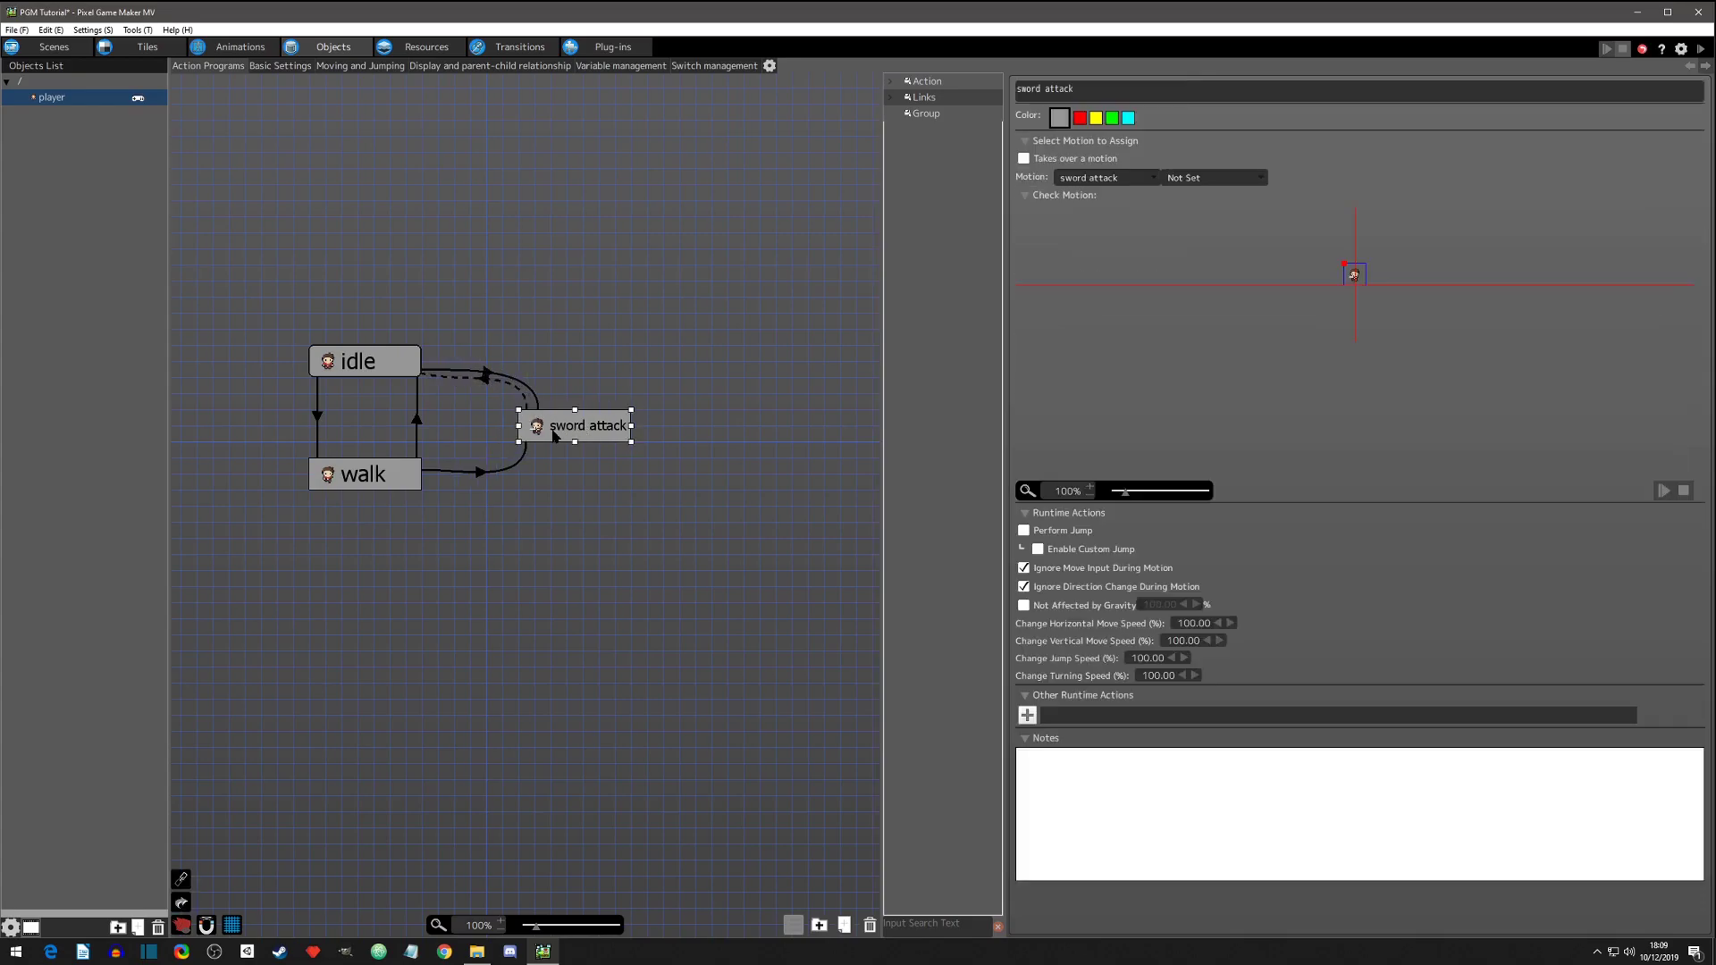
click(491, 382)
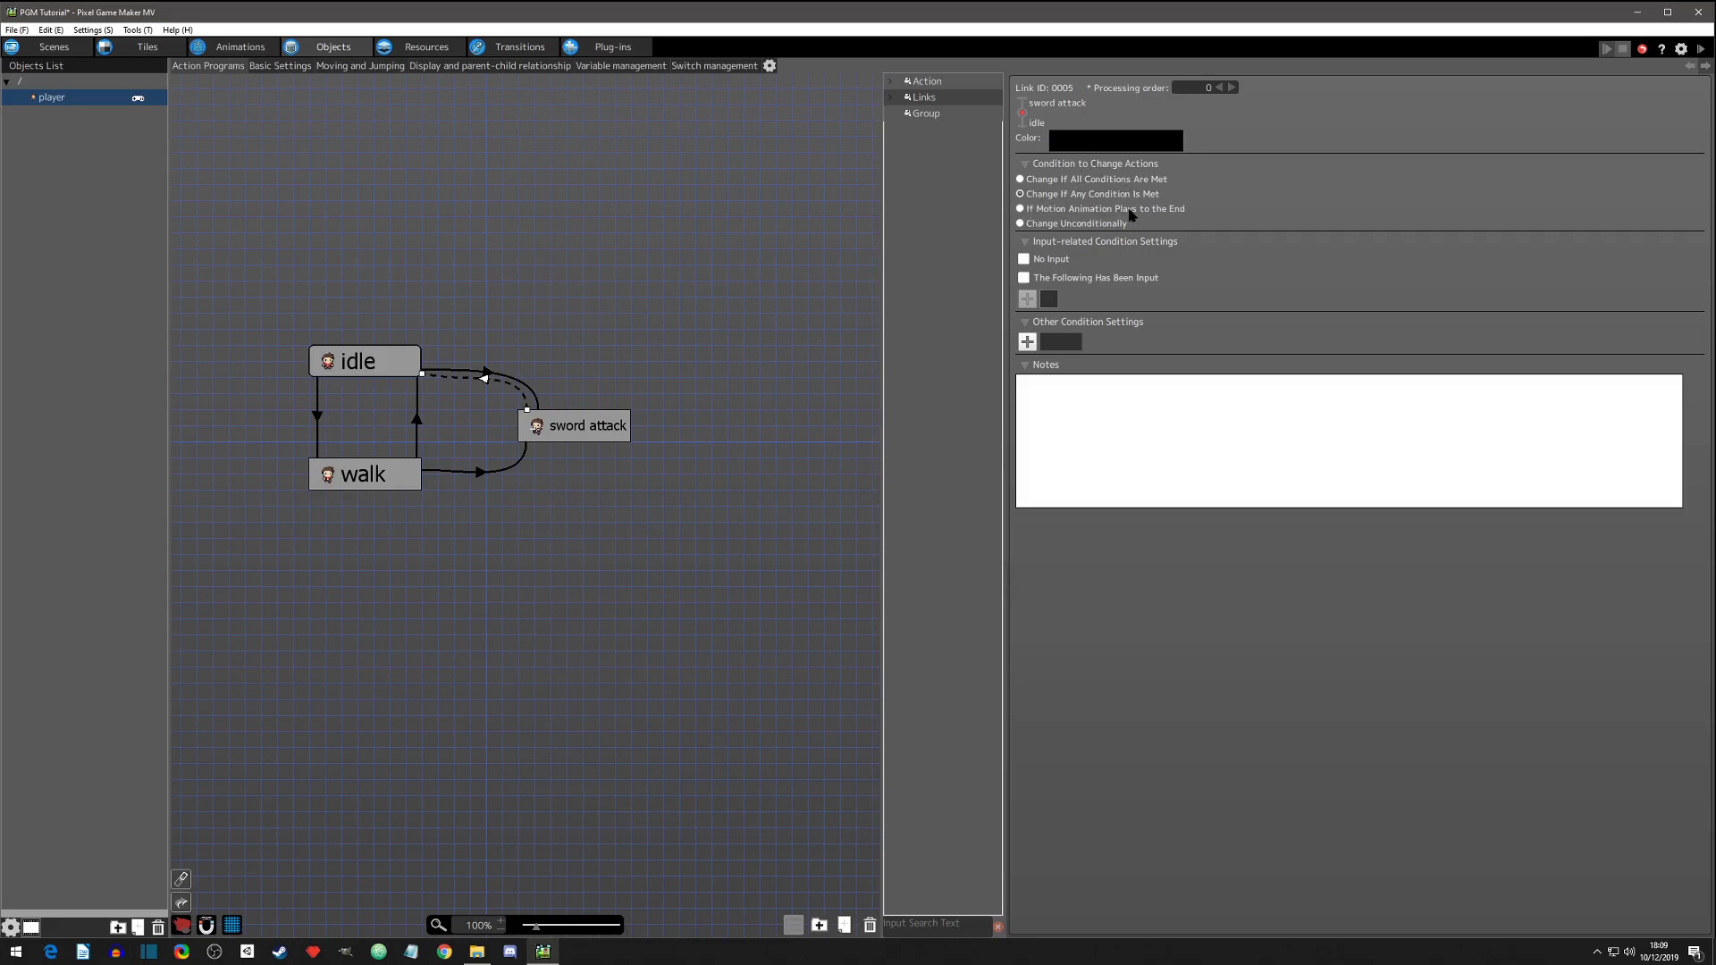
click(1021, 209)
click(552, 433)
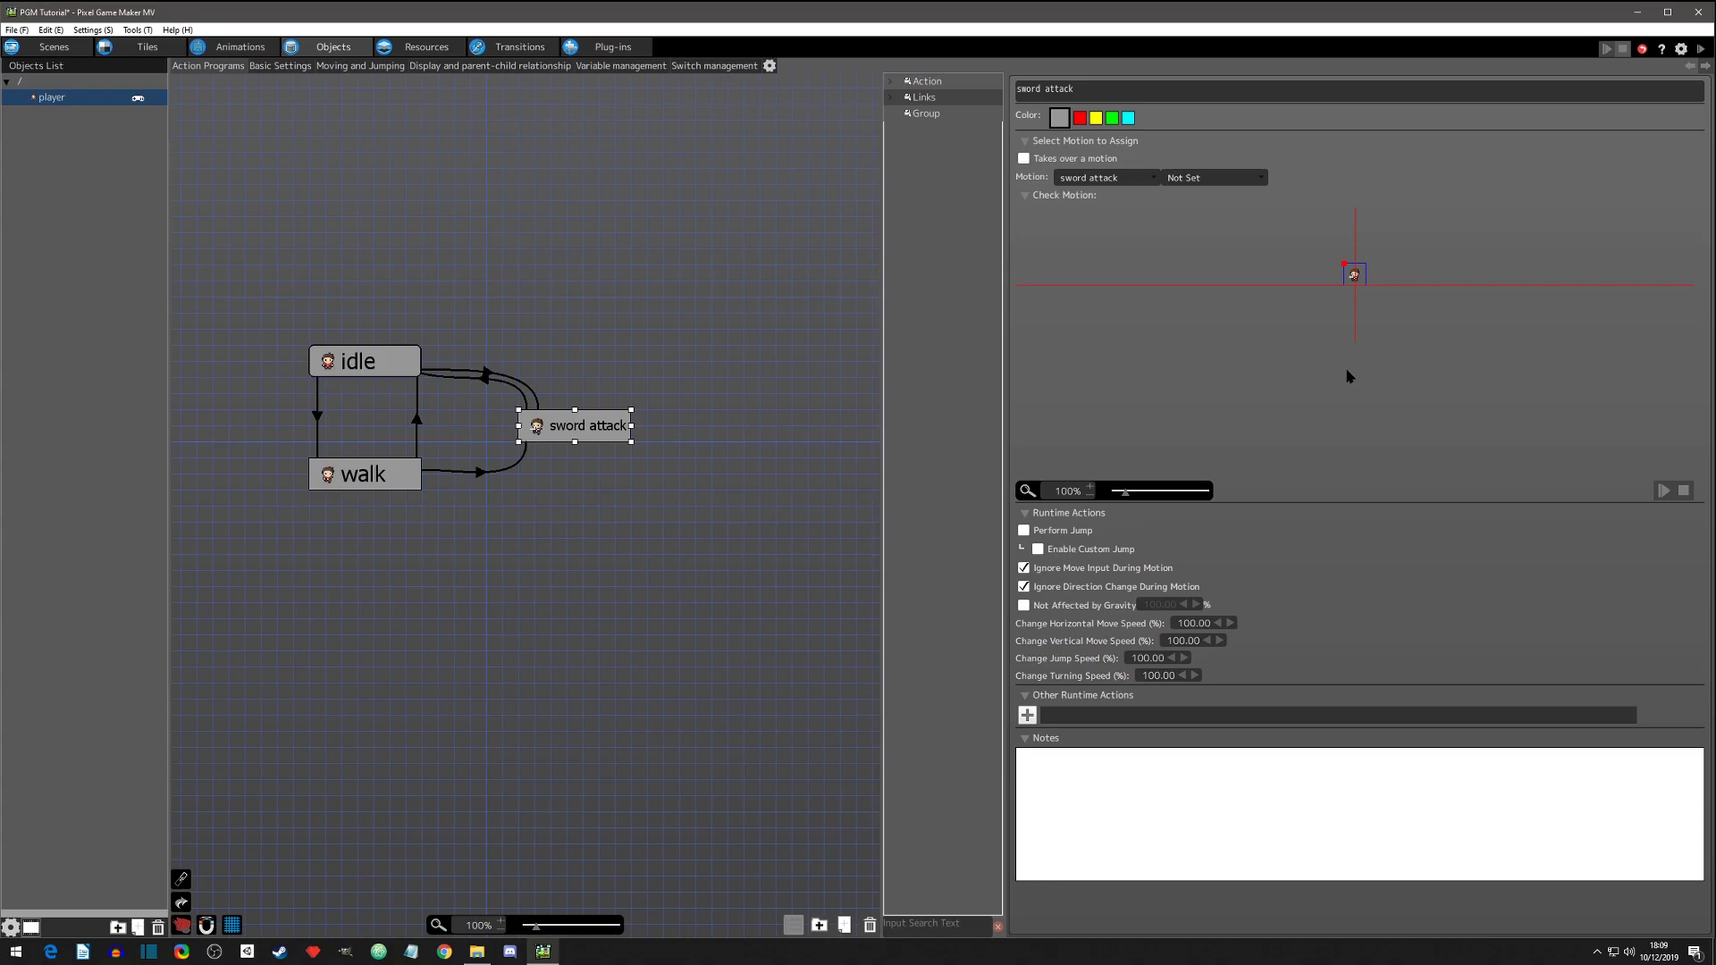
click(486, 382)
click(560, 440)
Review the sword-attack-to-idle link, the idle and walk actions, and the idle-to-walk link
click(486, 382)
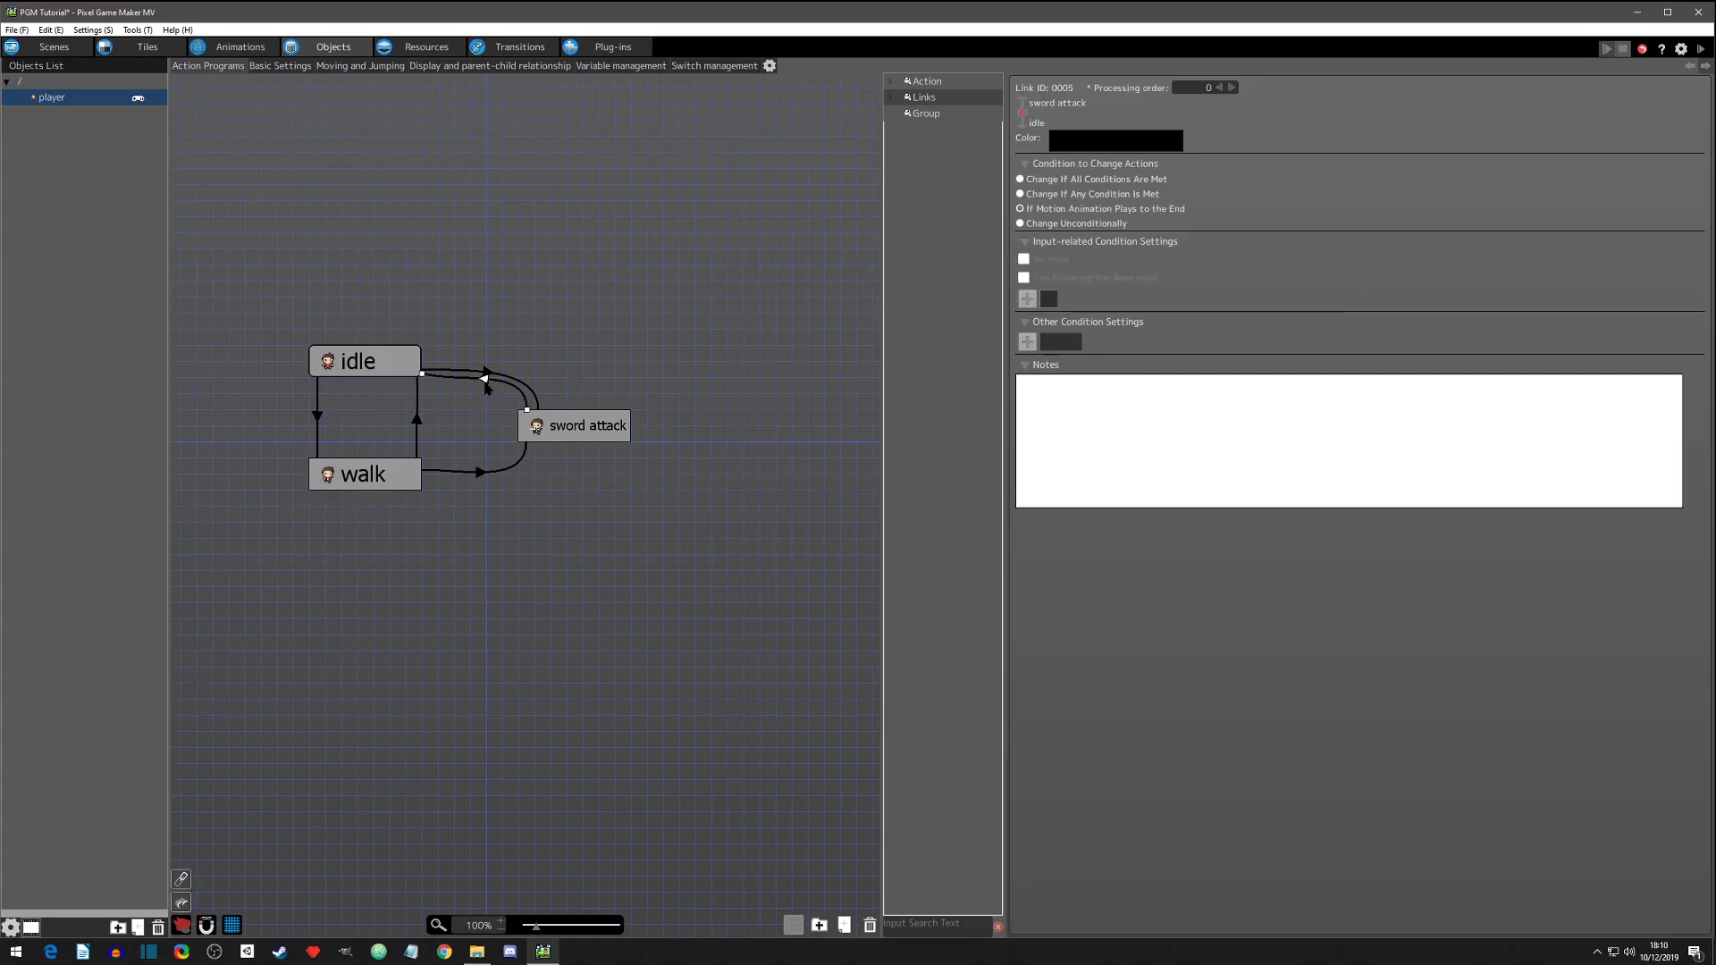
click(366, 373)
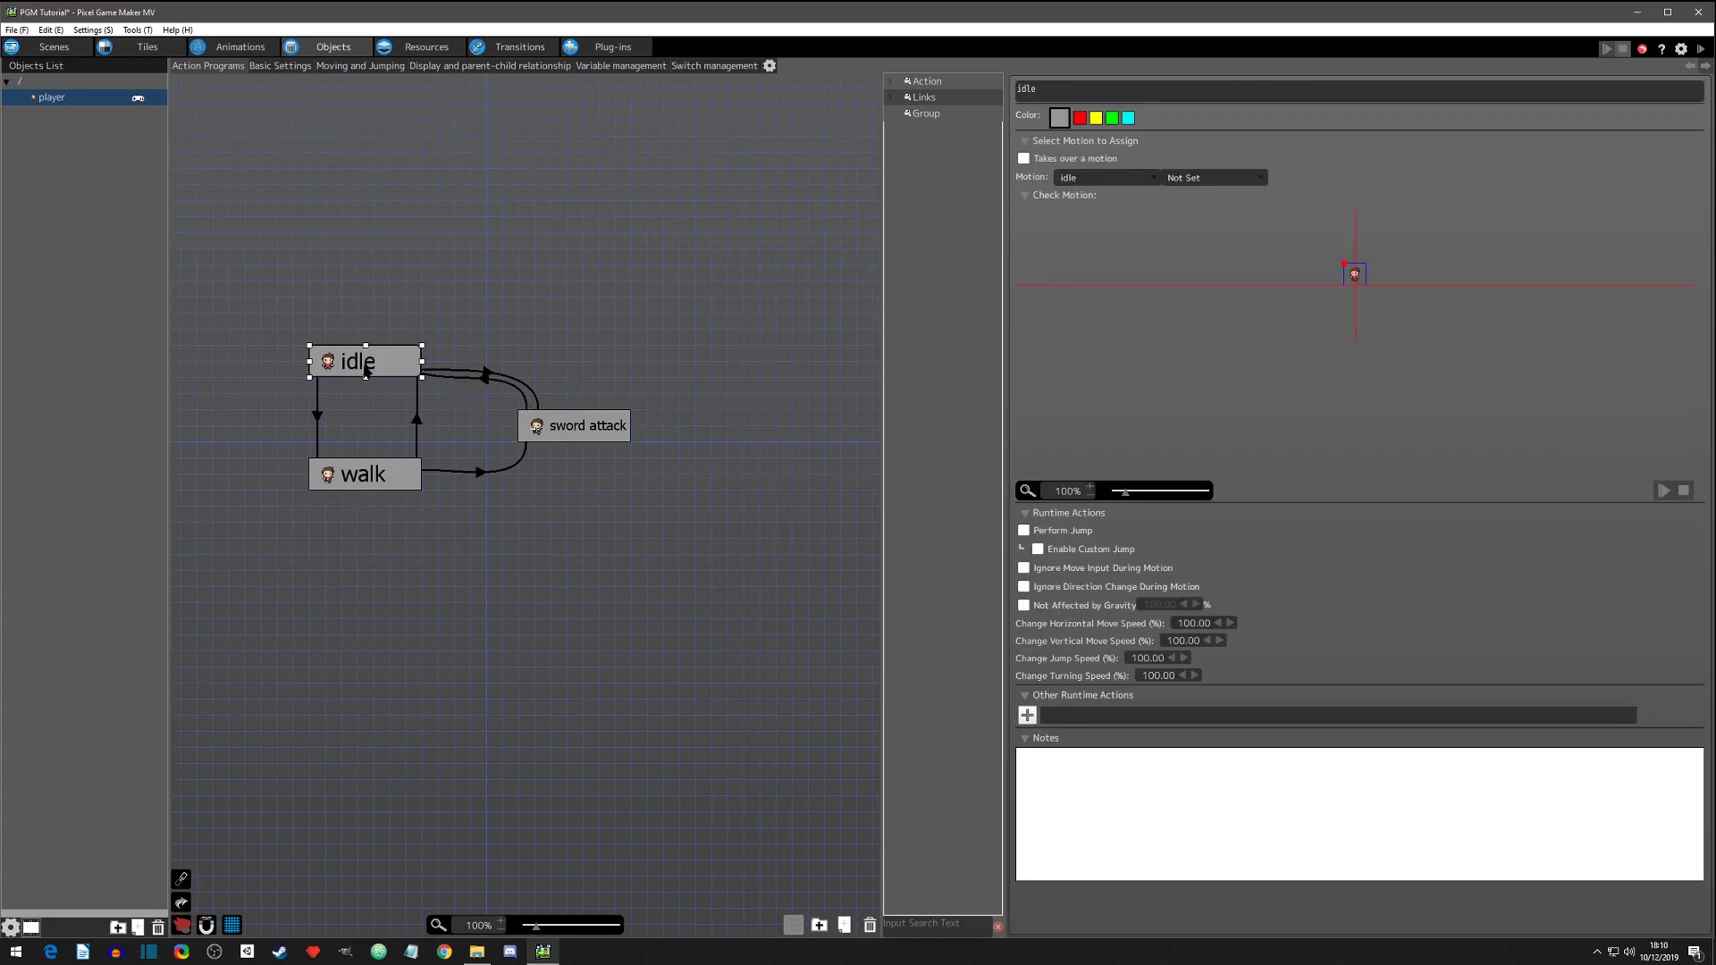
click(319, 425)
click(361, 474)
Start a test play and walk the player down, right, up and left with the arrow keys
click(1701, 50)
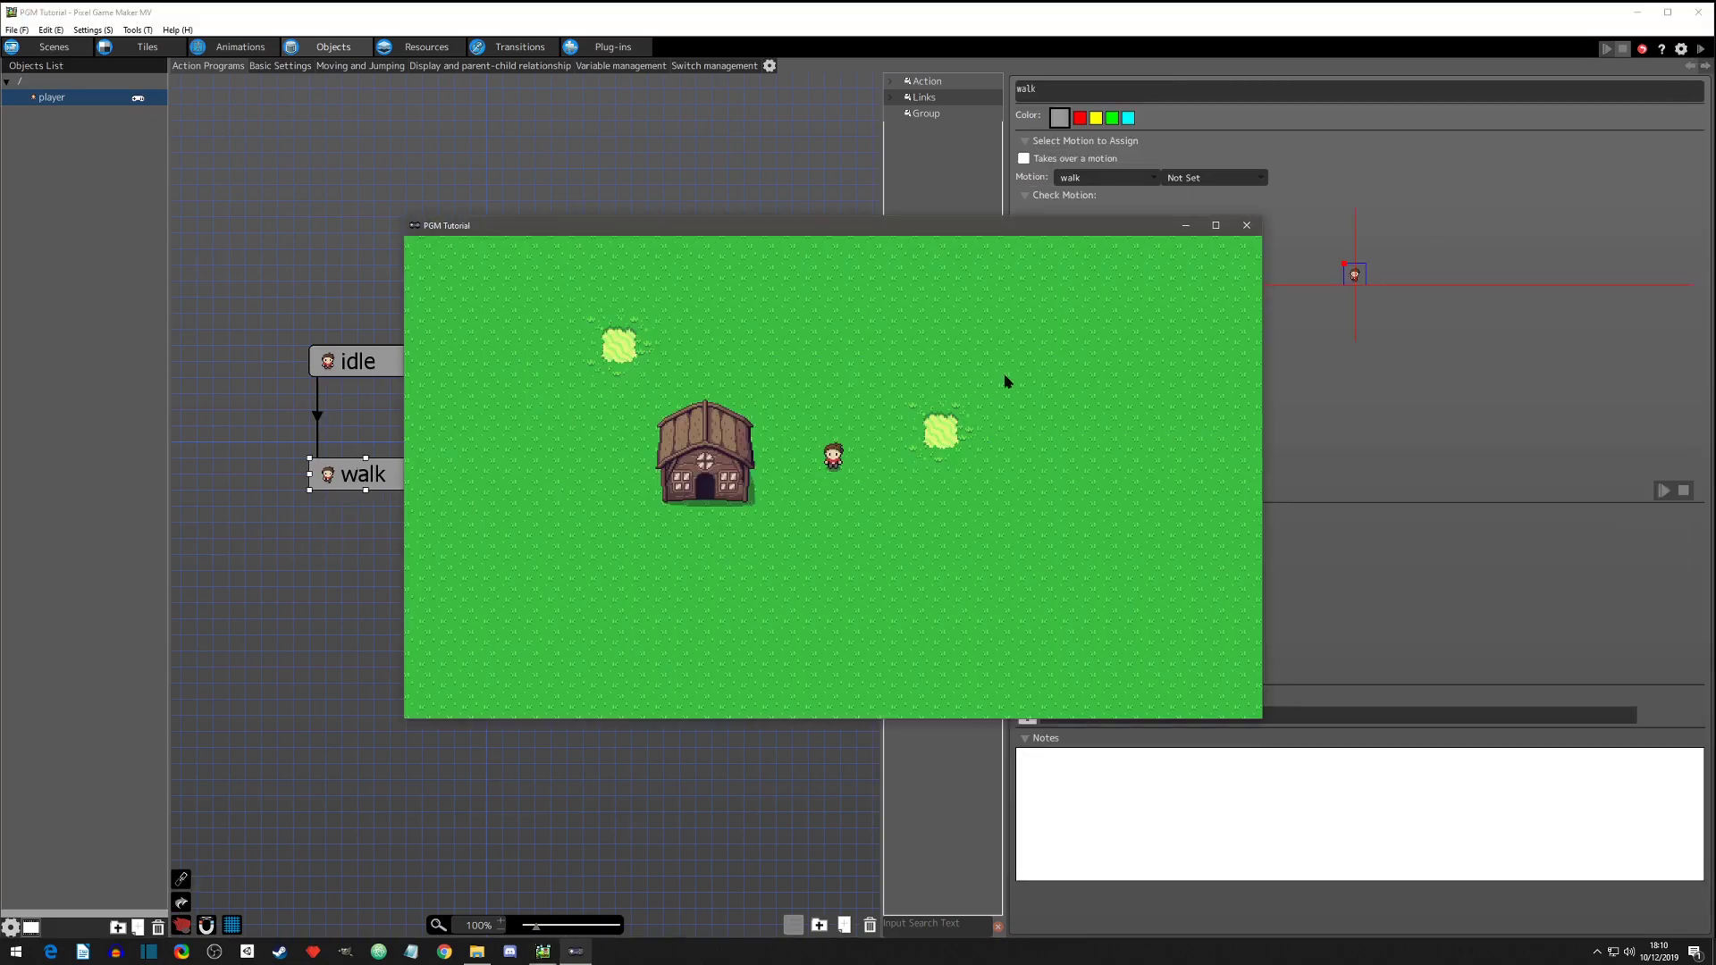
key(Down)
key(Right)
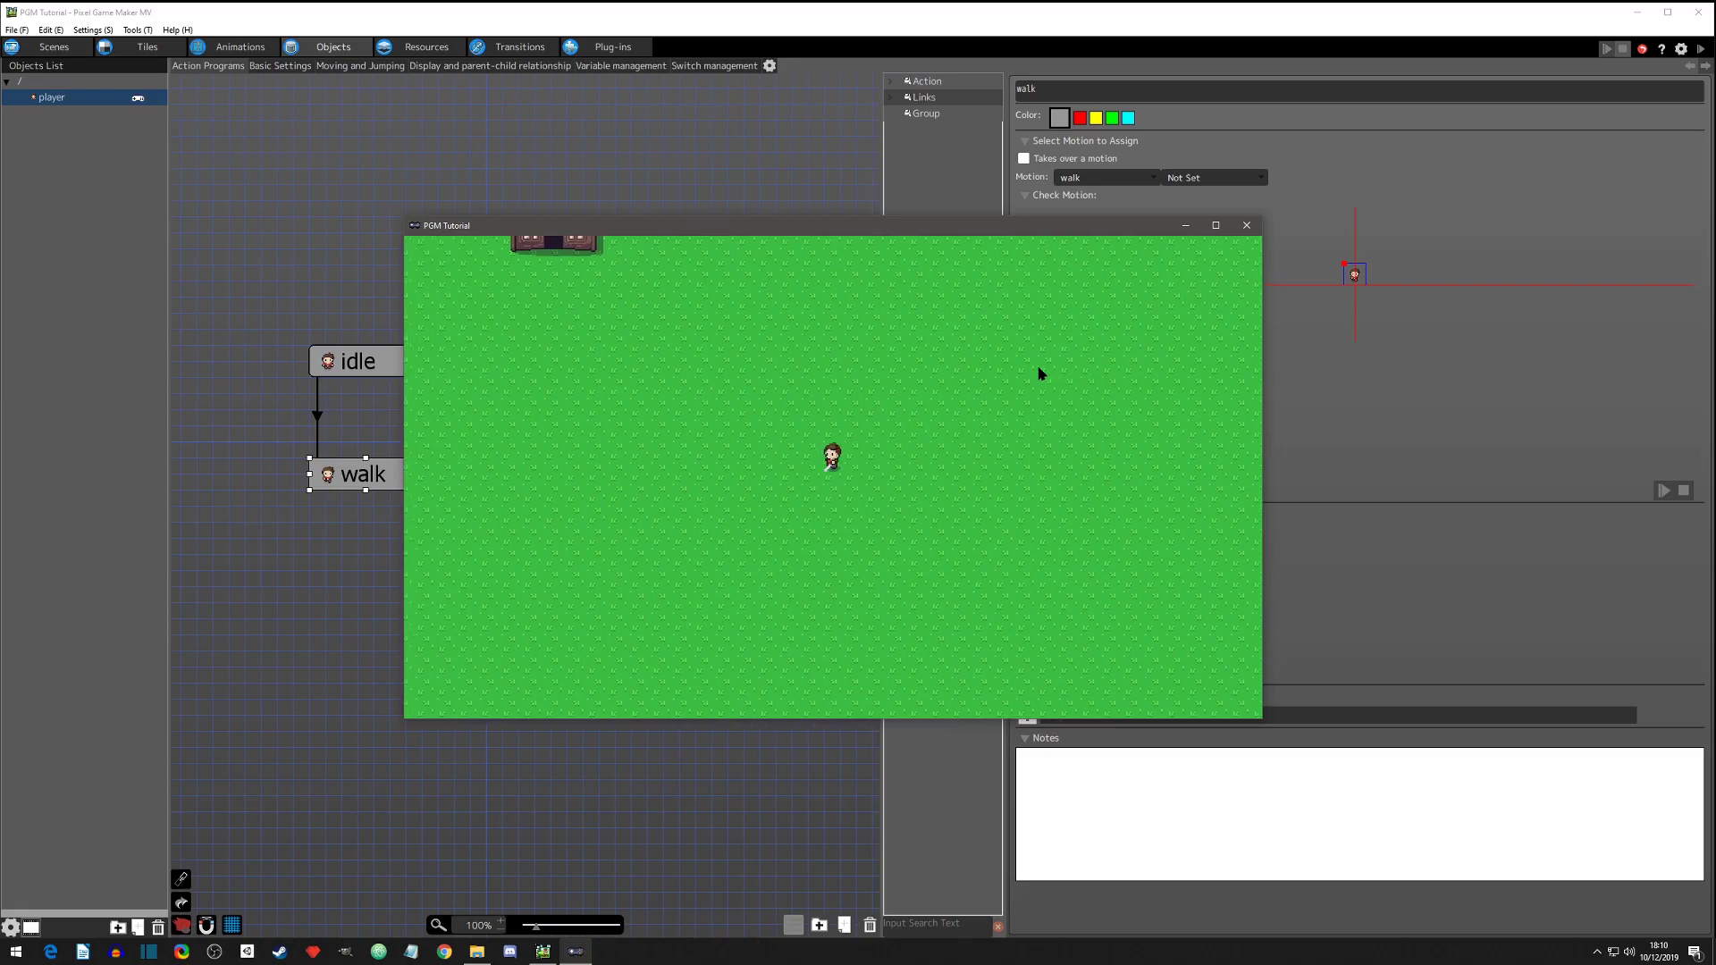
key(Up)
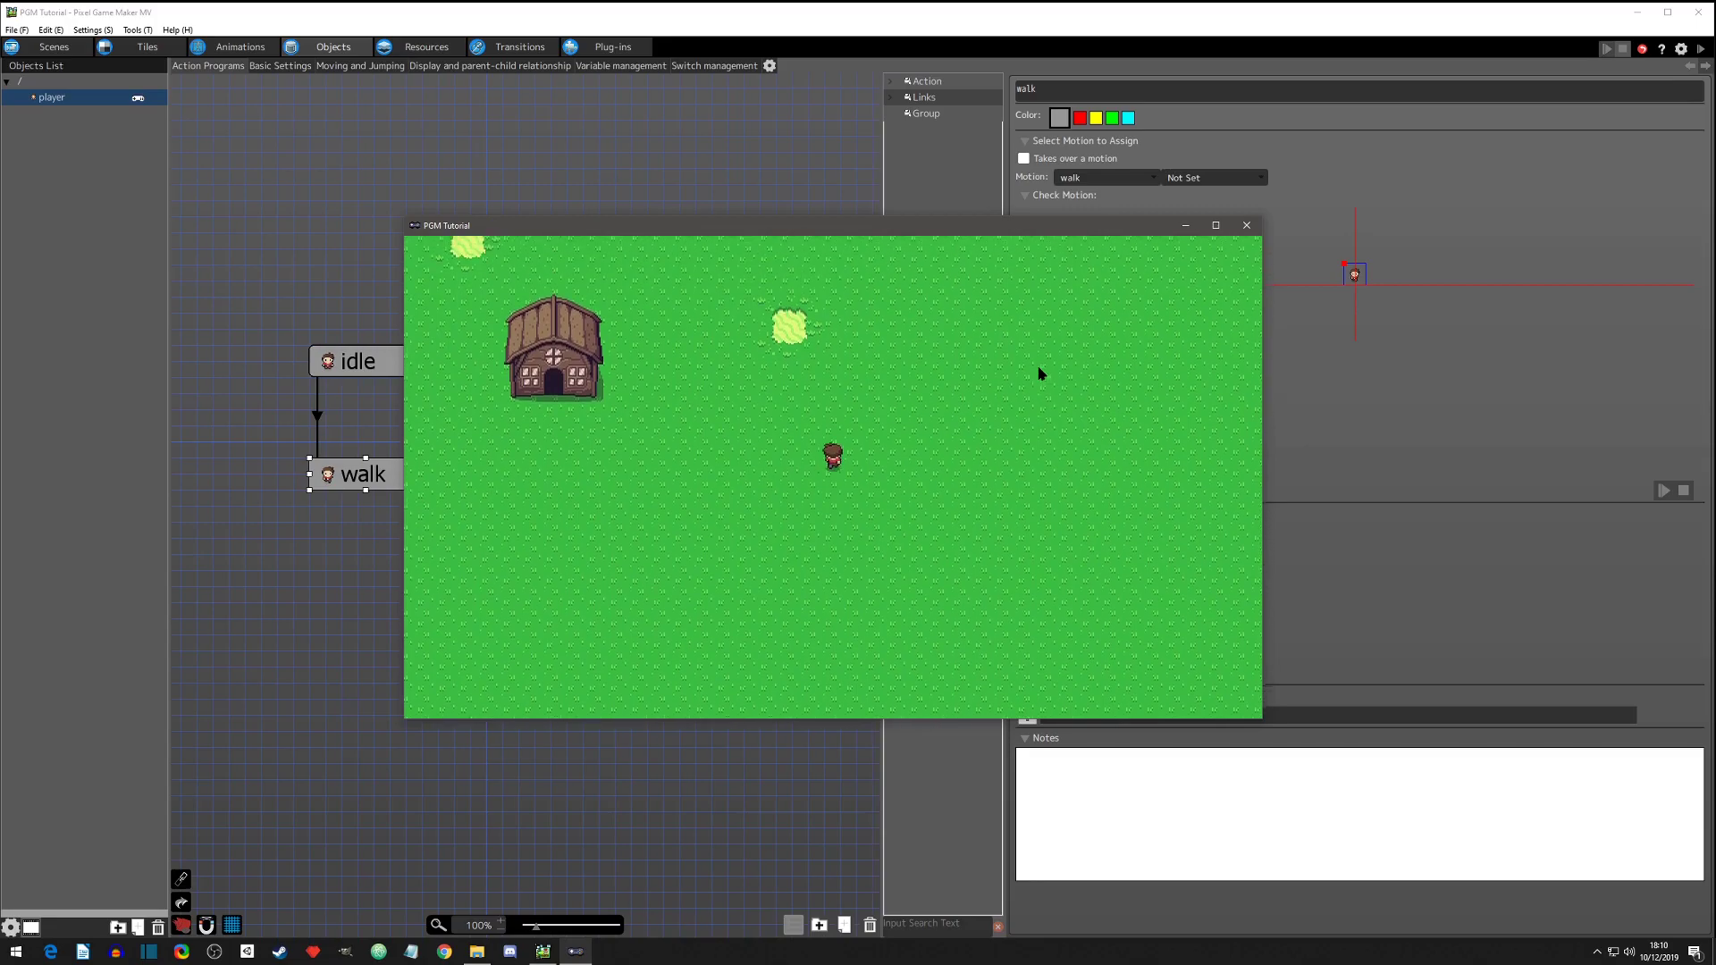
key(Down)
key(Right)
key(Left)
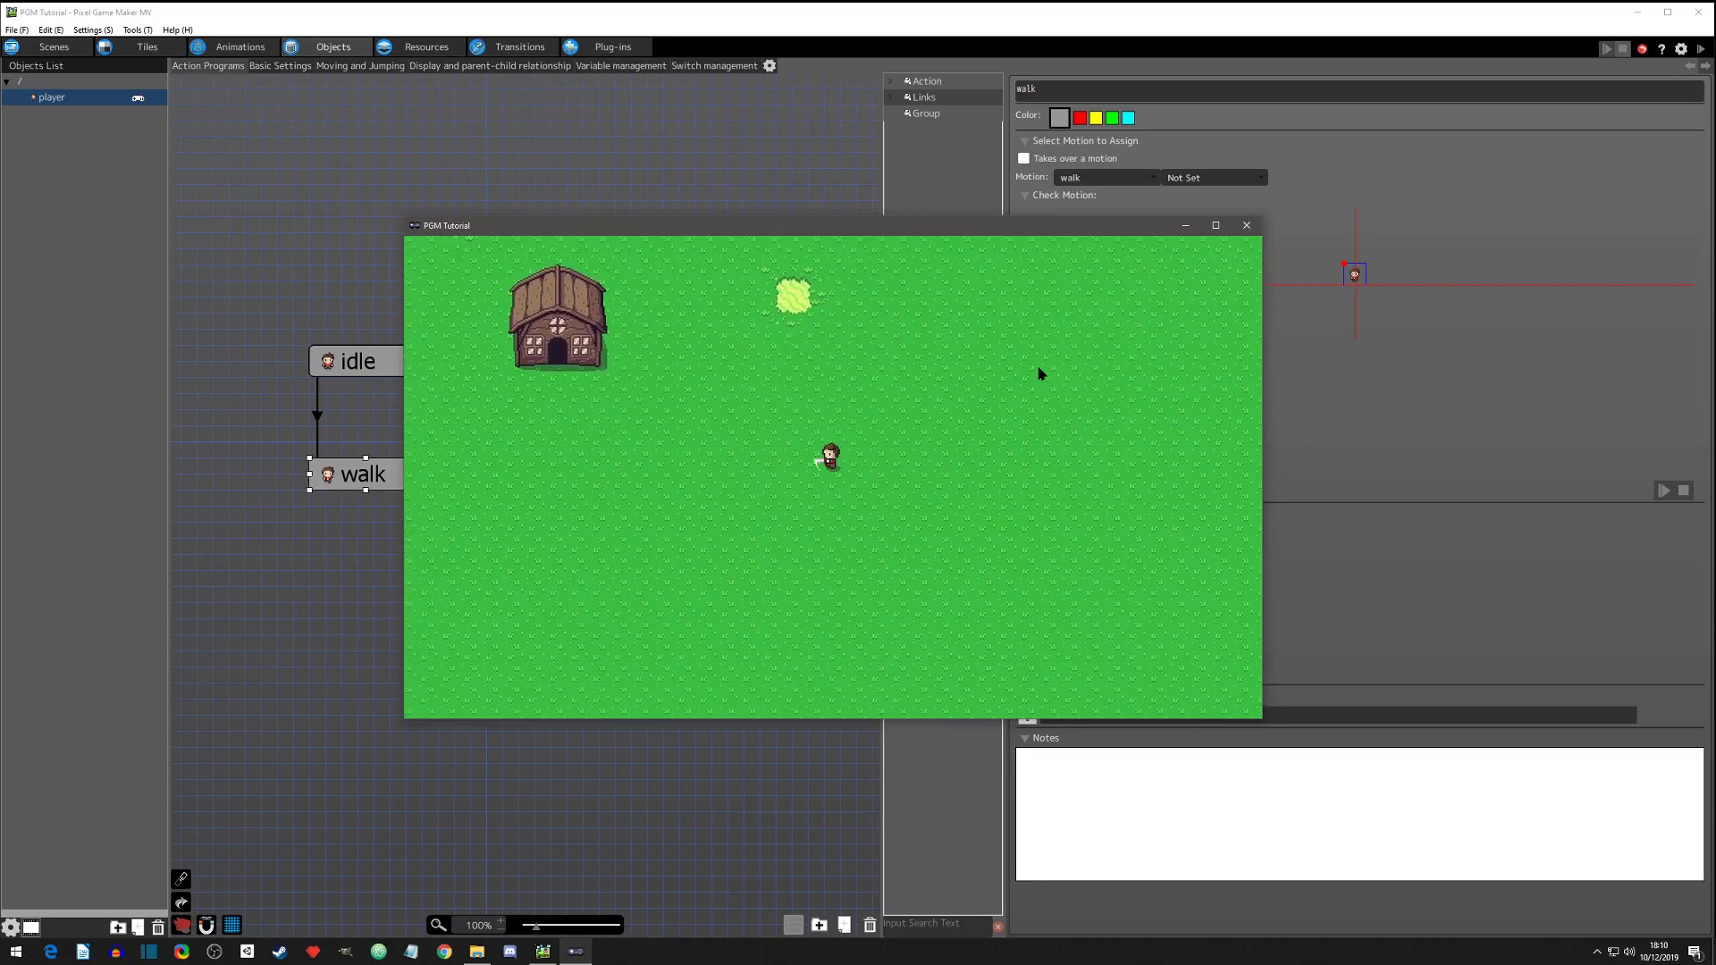
key(Up)
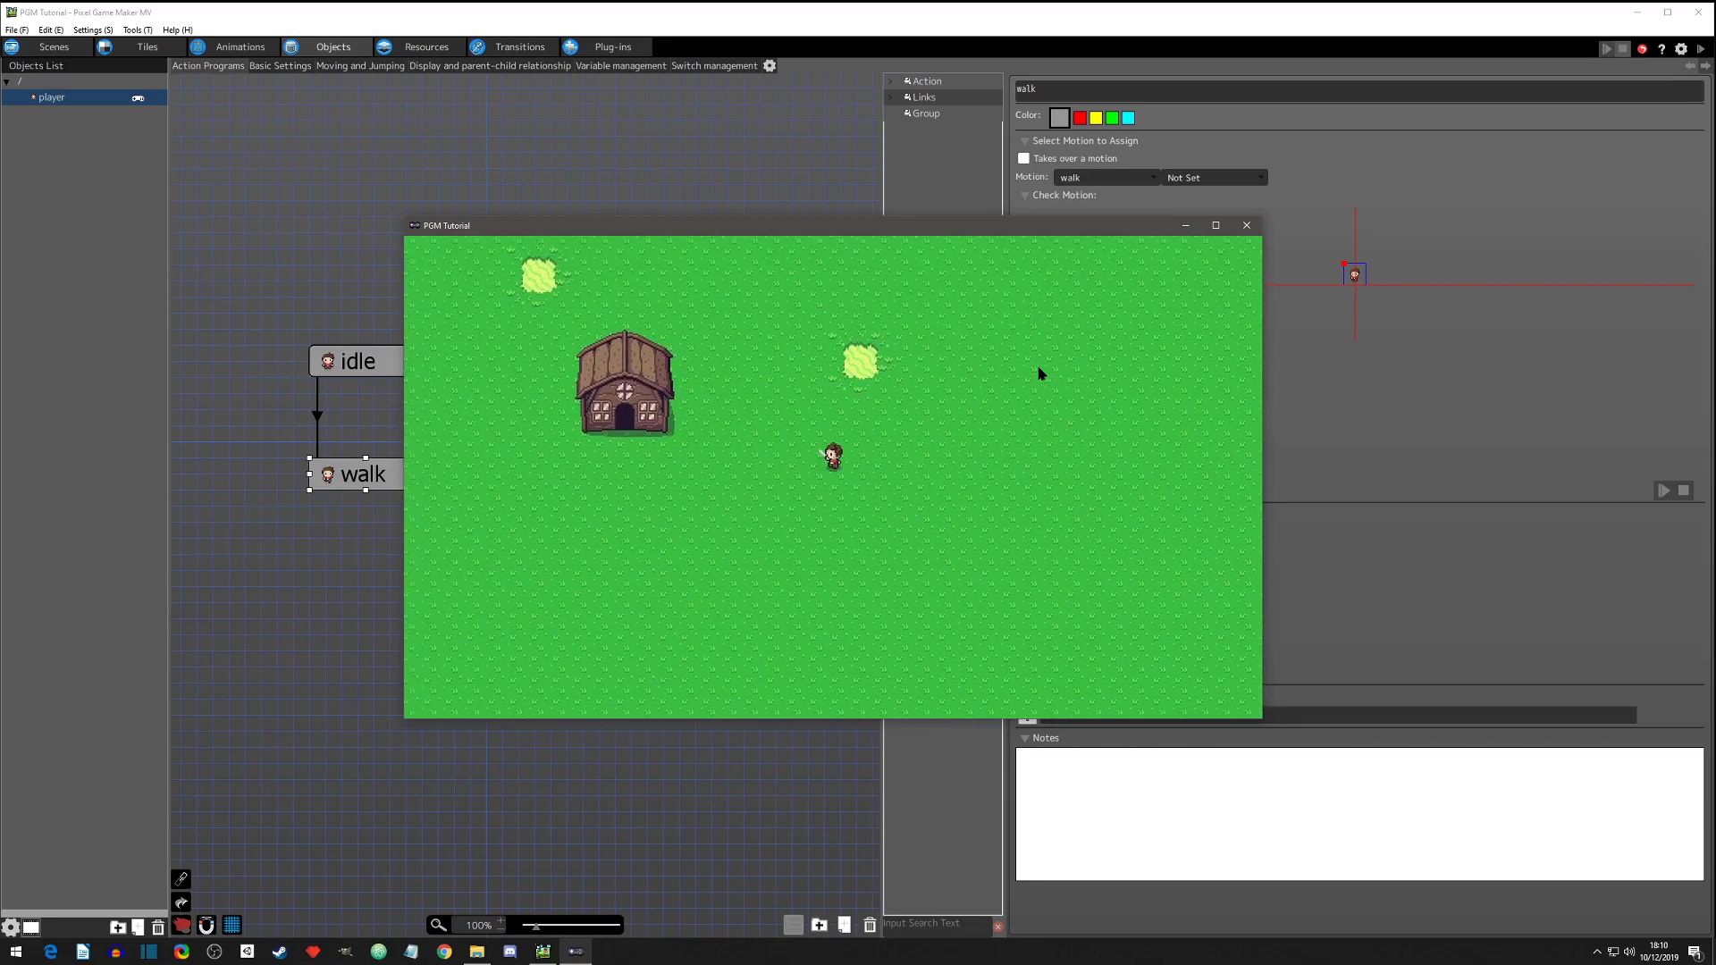
Keep walking the player around the grassy map while nudging the test-play window into place
key(Right)
key(Down)
key(Down)
key(Left)
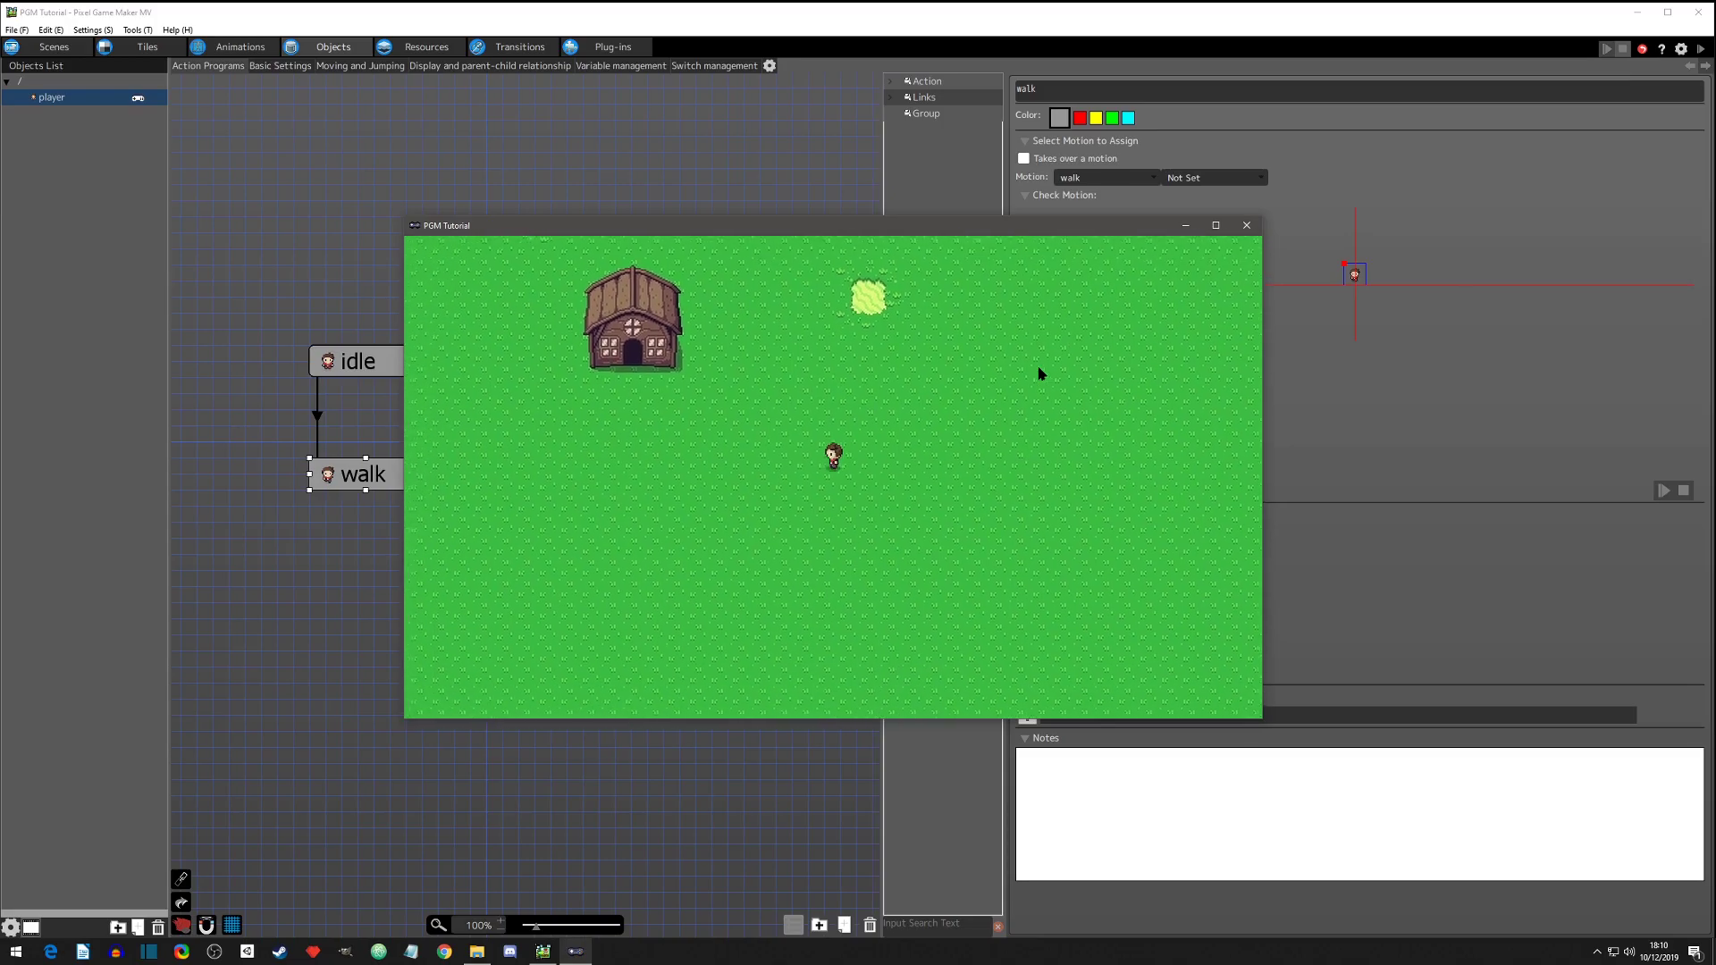
key(Up)
key(Right)
key(Right)
key(Down)
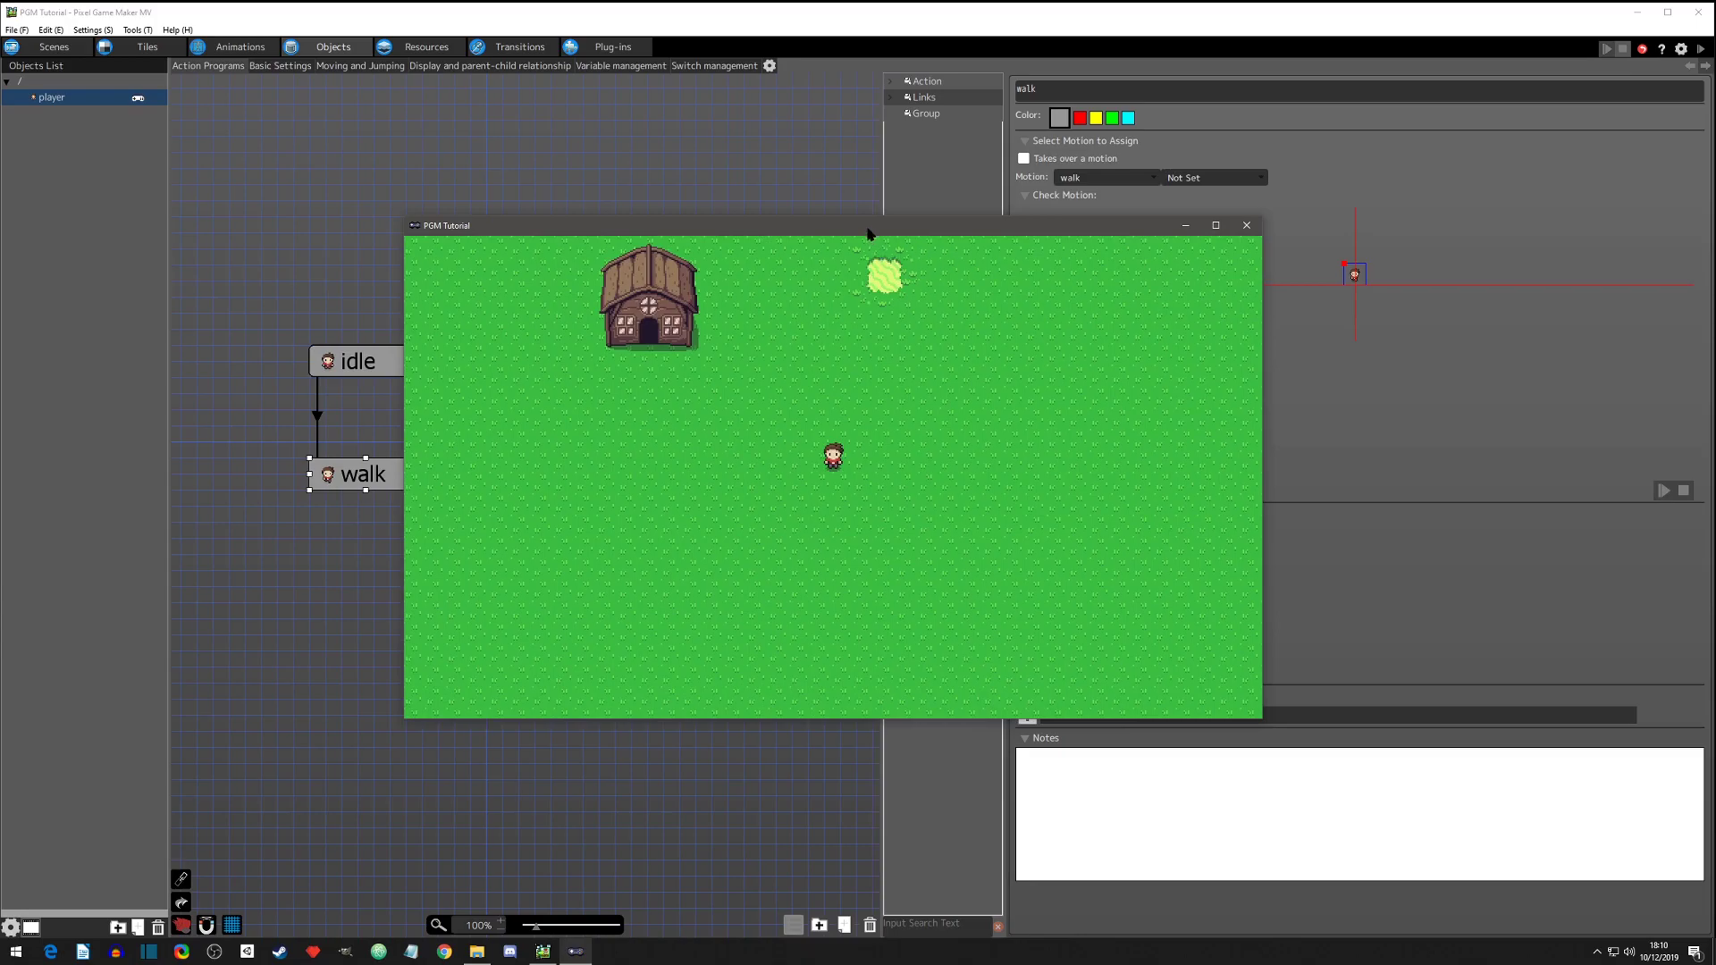
drag(869, 230, 908, 236)
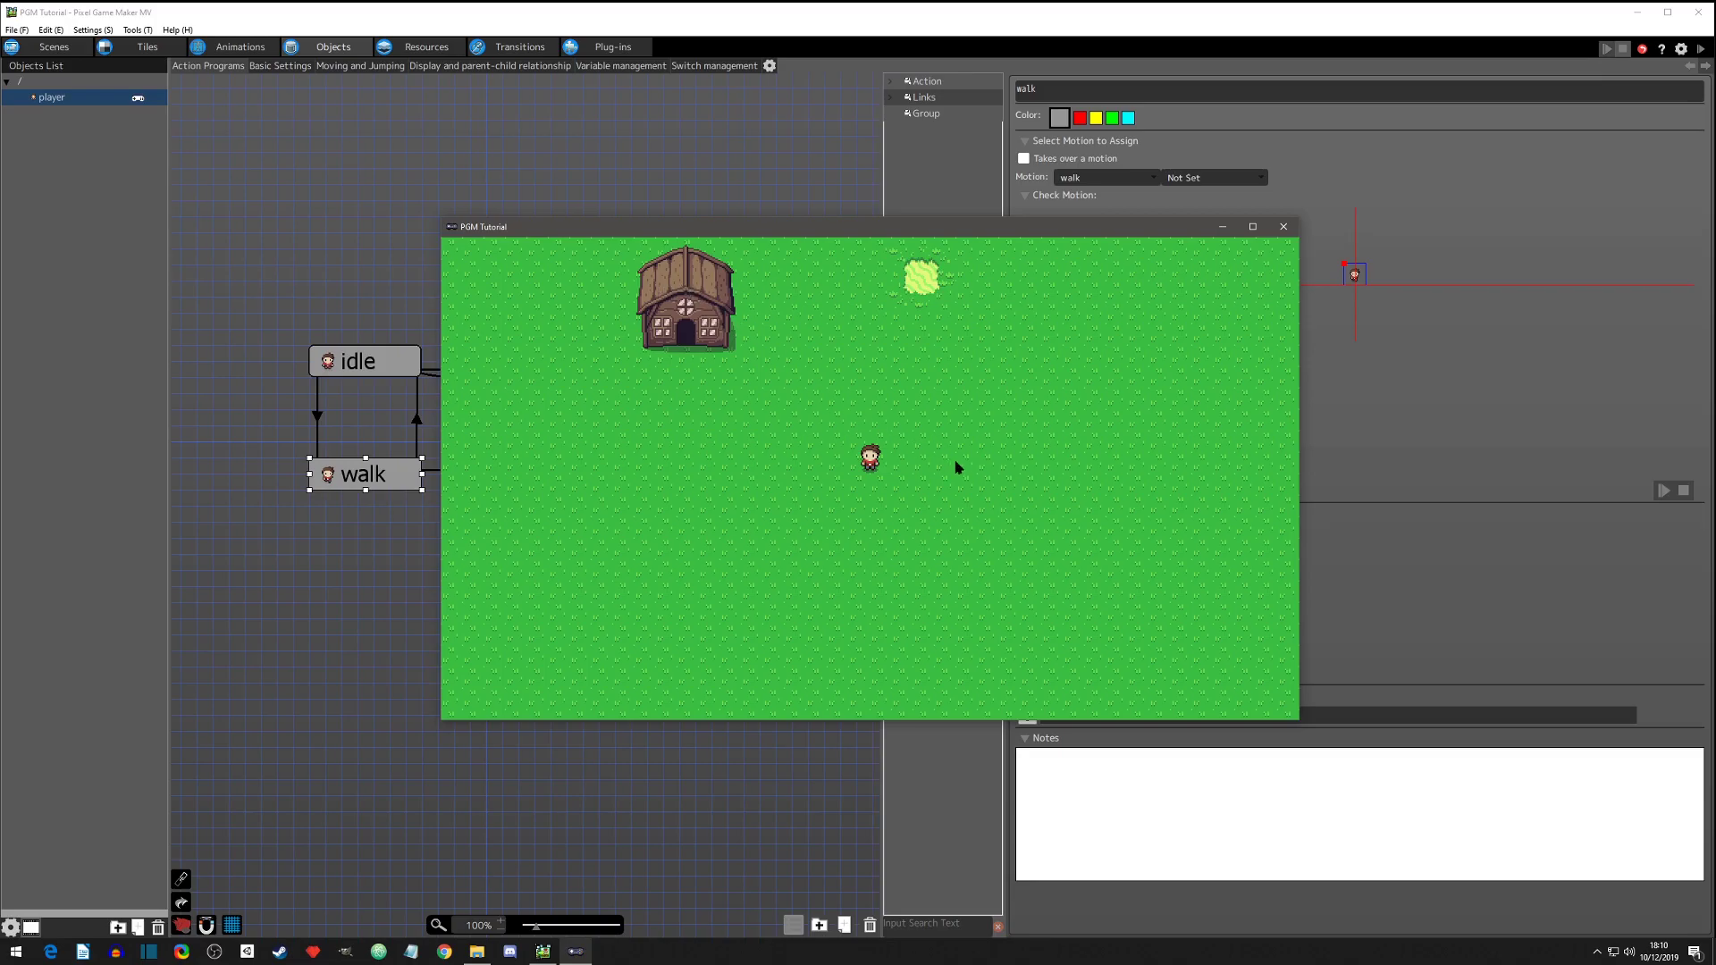
mouse_move(854, 230)
mouse_down()
mouse_move(705, 236)
mouse_move(854, 228)
mouse_up()
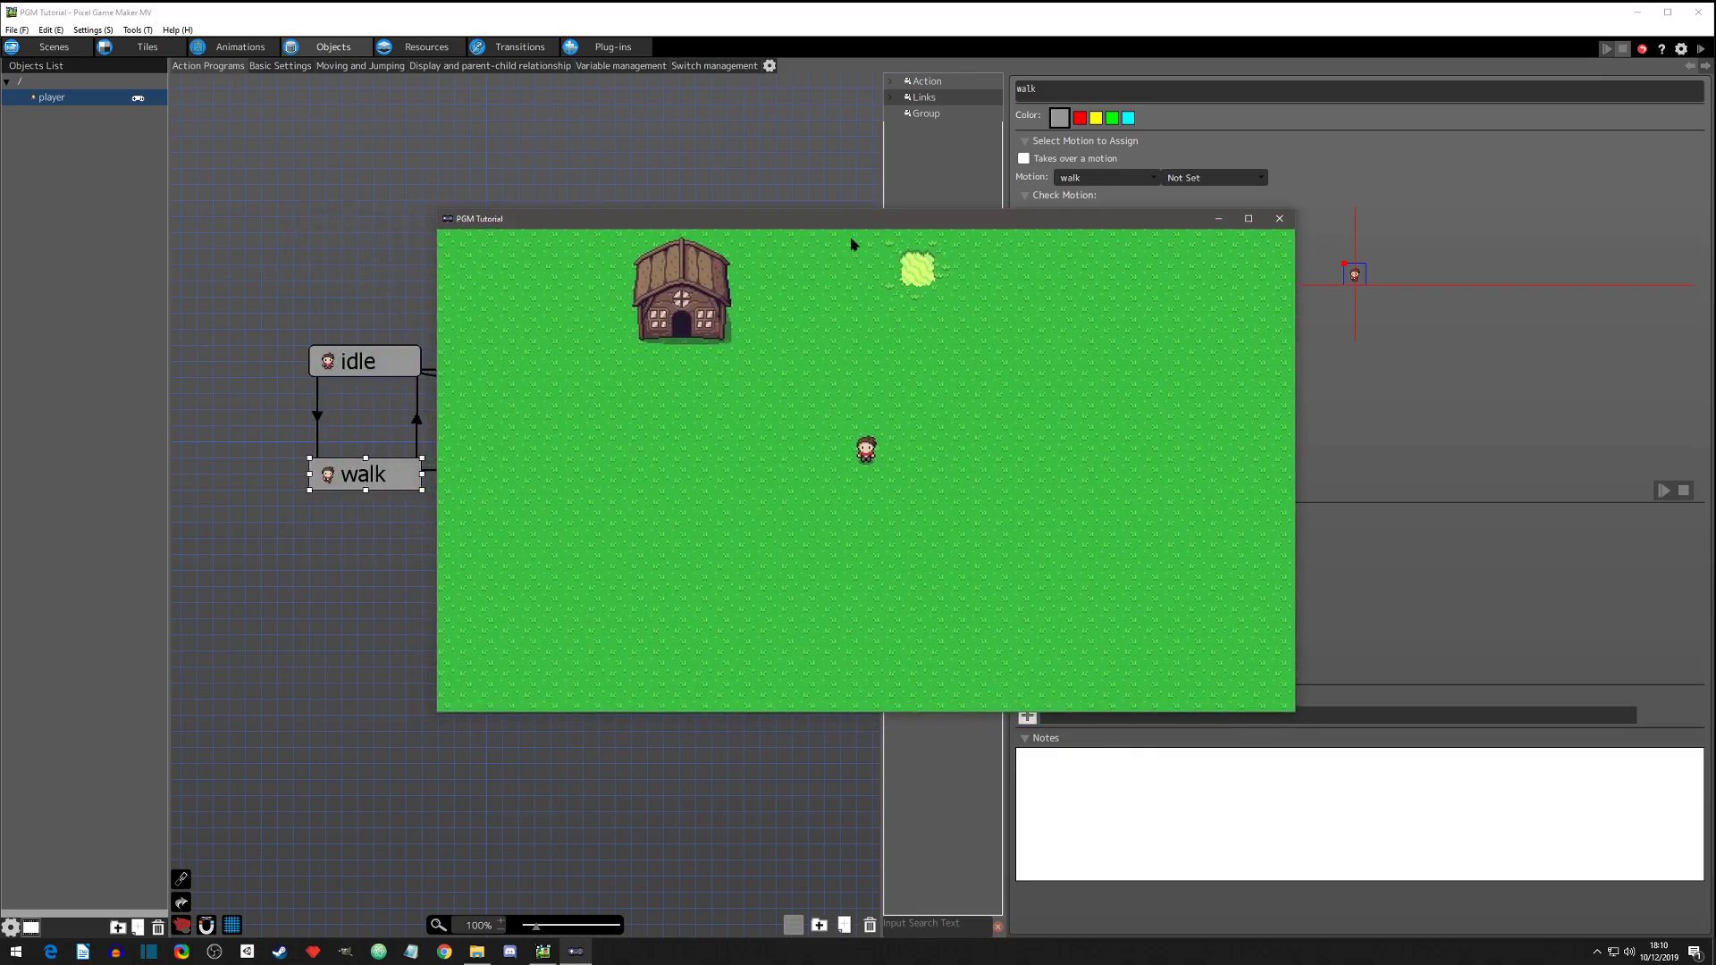
key(Down)
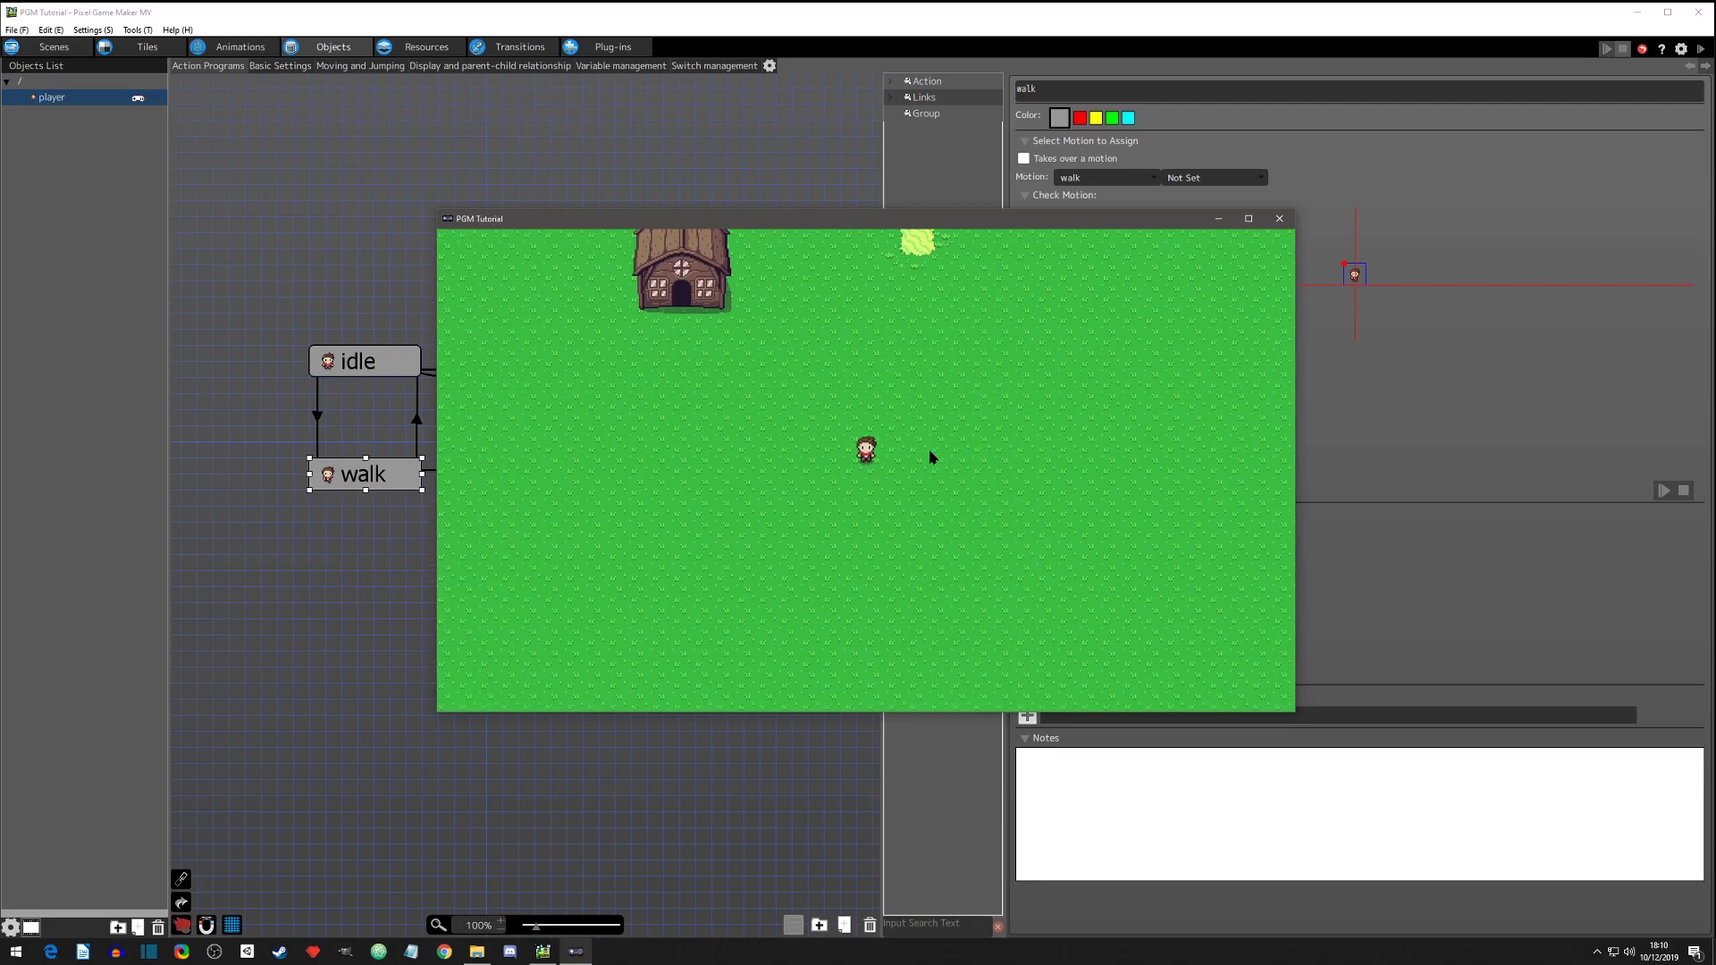